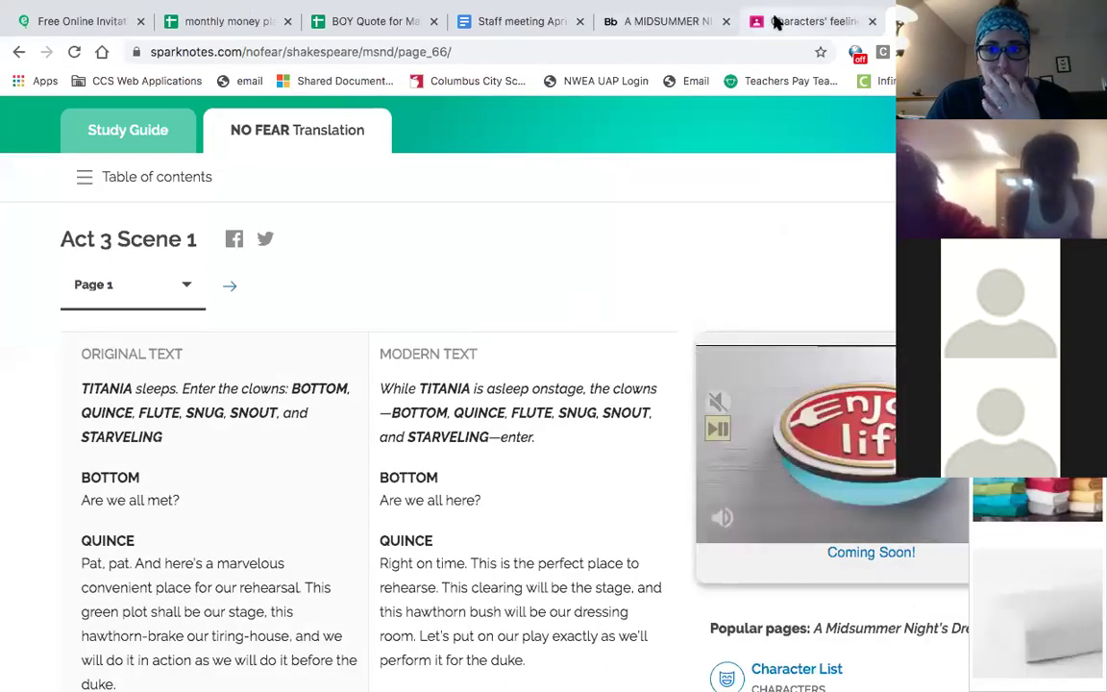
- Switch to Google Classroom and open the classwork list of the 7th ELA 2019 class
click(777, 21)
click(30, 122)
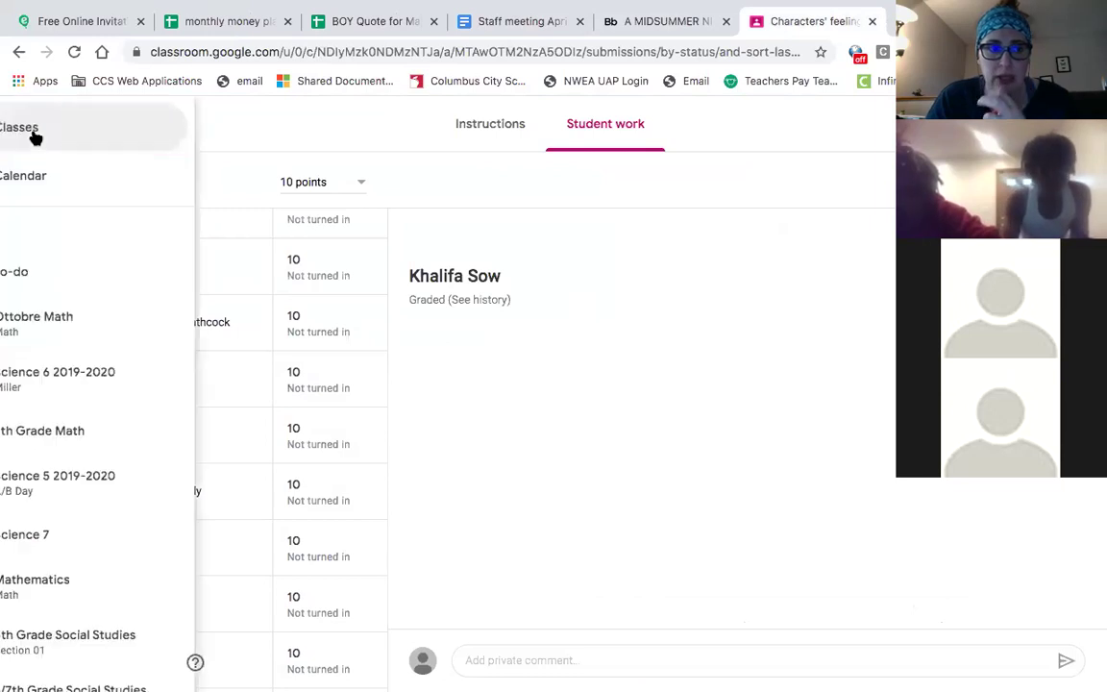
scroll(79, 554, down, 4)
click(88, 510)
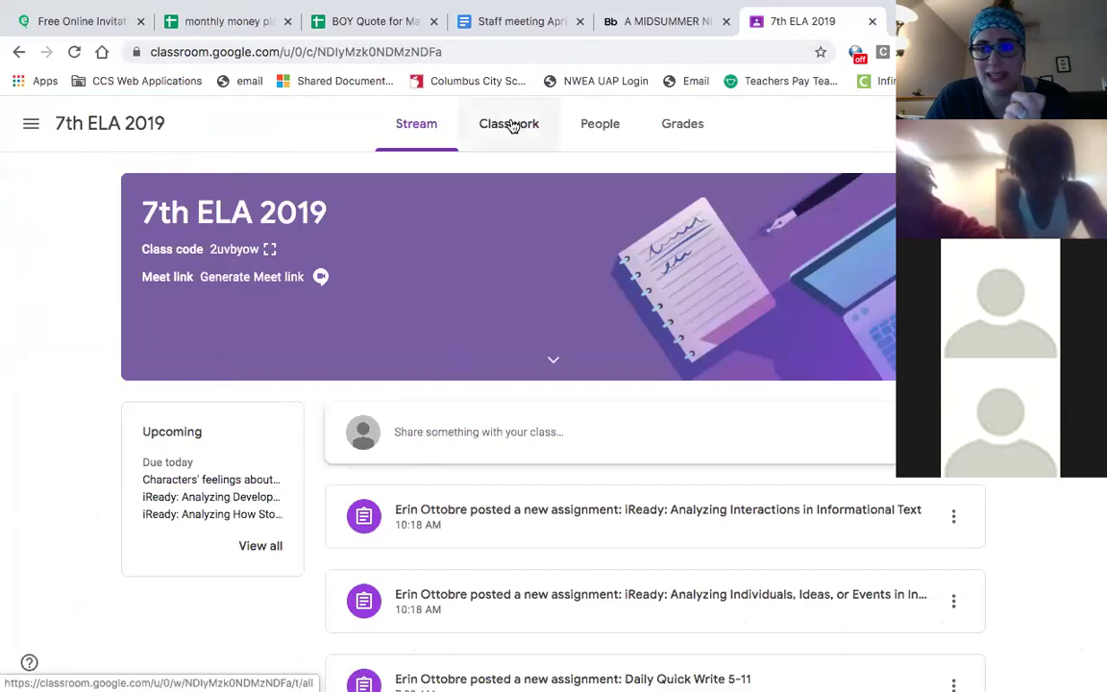
click(512, 126)
scroll(539, 452, down, 3)
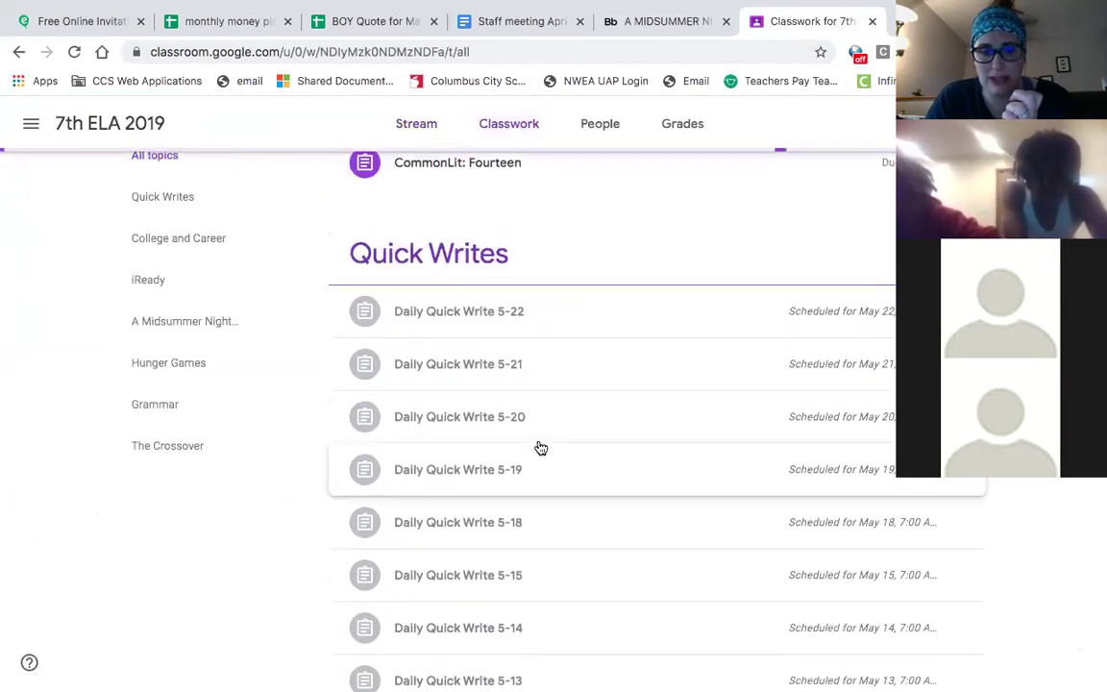
- View the Google Form attached to the Daily Quick Write 5-11 assignment, and close the form and the assignment details
double_click(510, 481)
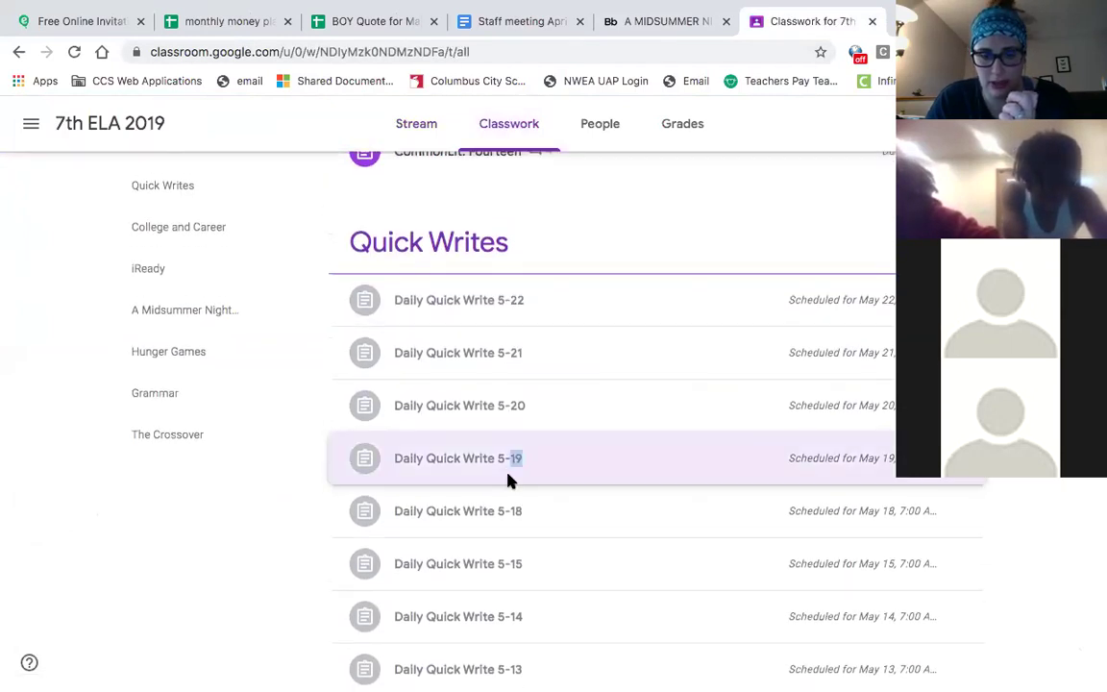
right_click(511, 481)
click(507, 525)
scroll(500, 529, down, 5)
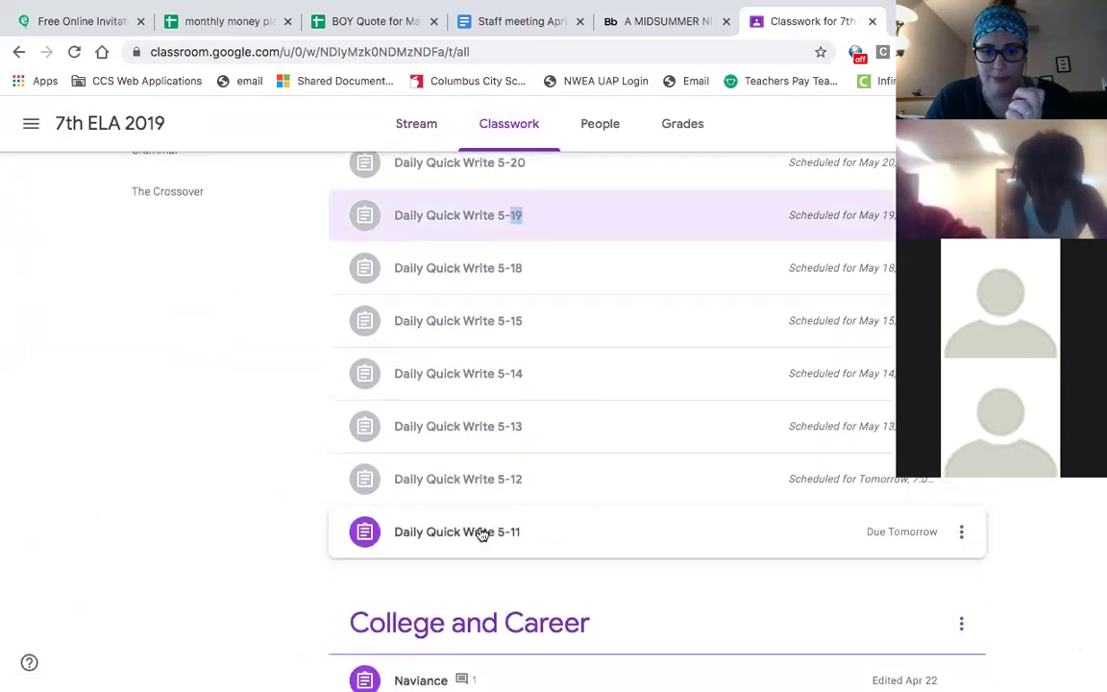
click(507, 533)
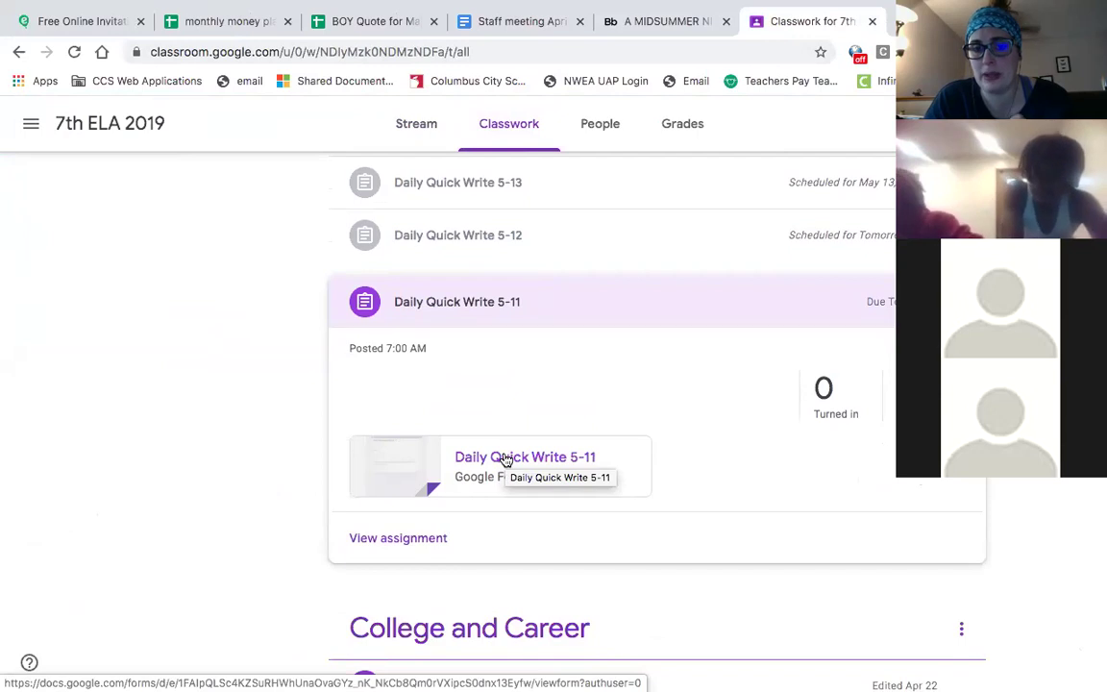
click(509, 303)
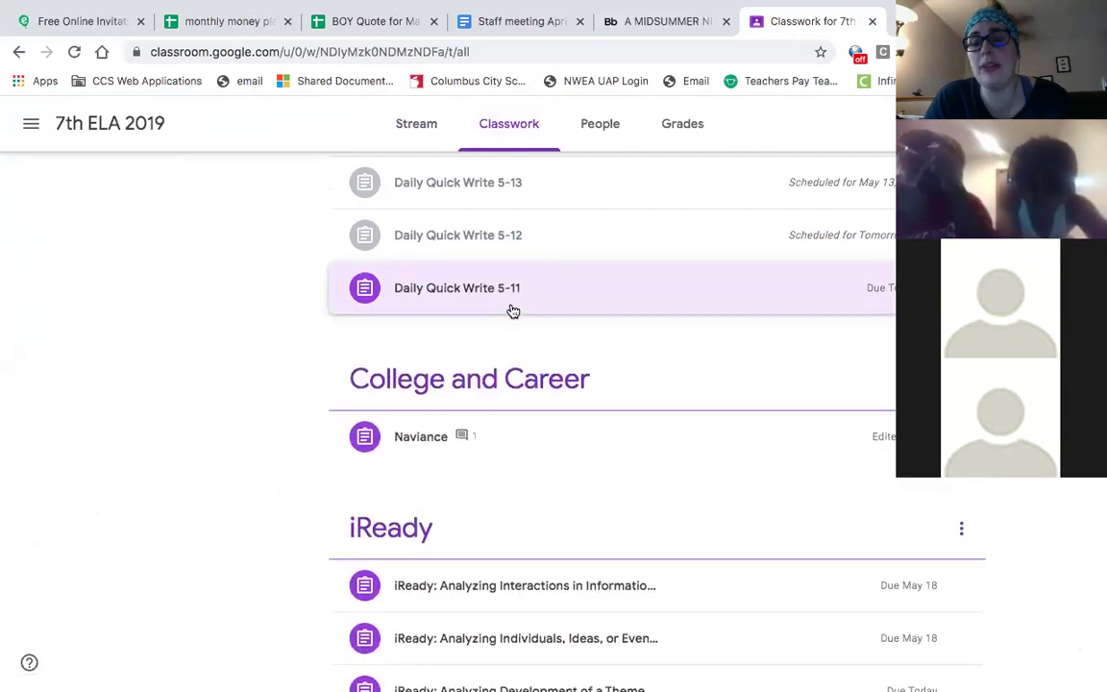
click(514, 311)
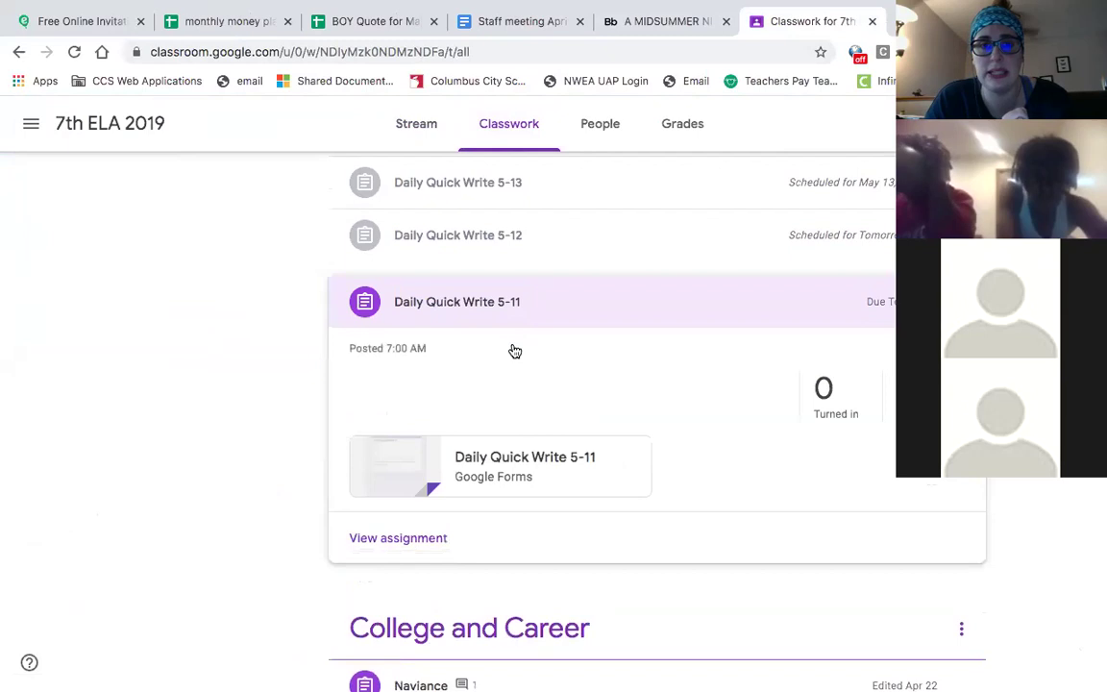
click(487, 475)
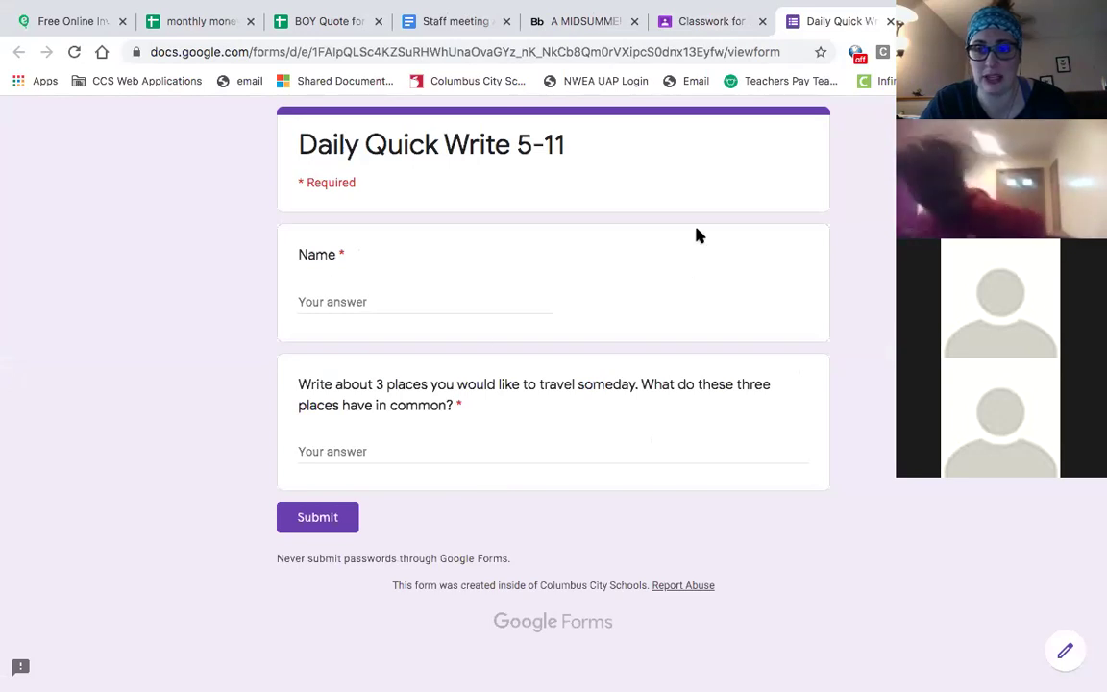
click(892, 21)
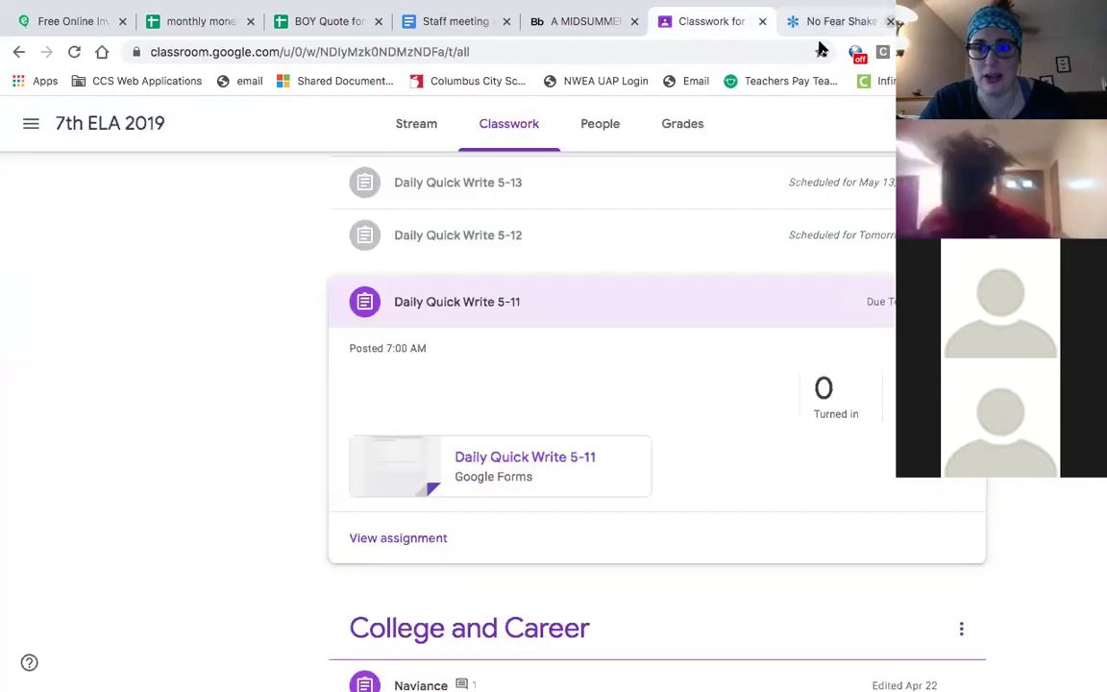
click(497, 309)
- Expand the scheduled Daily Quick Write 5-15 assignment to view its details and collapse it again
scroll(477, 240, up, 2)
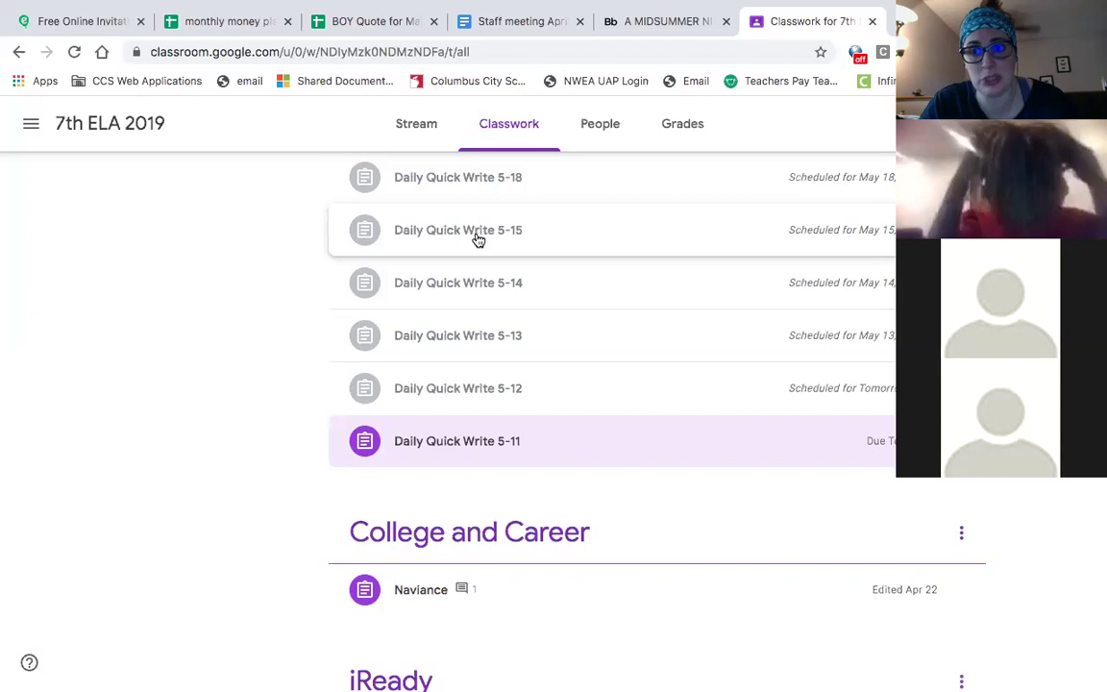
scroll(455, 307, up, 2)
click(456, 309)
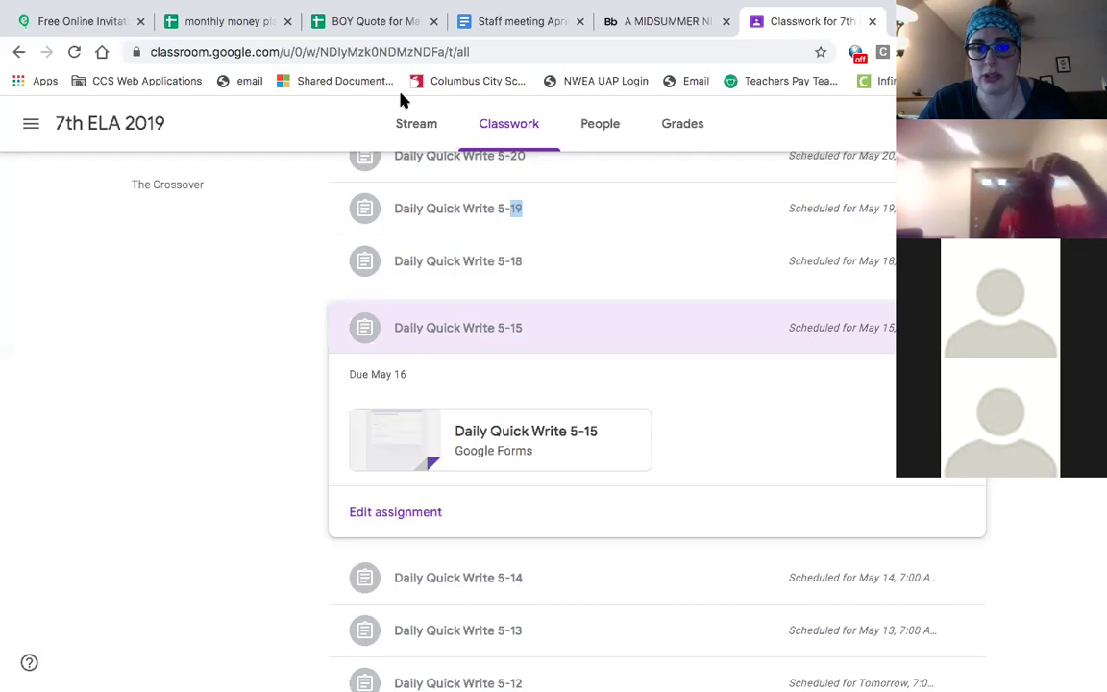
click(482, 340)
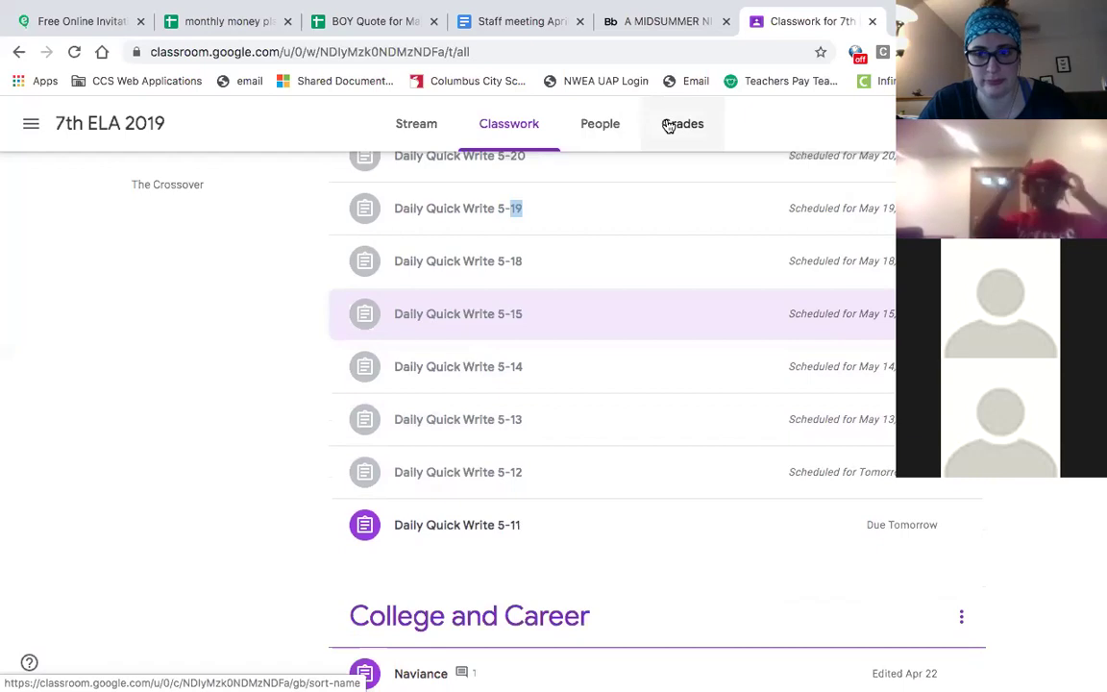
- Look through the classwork topics and the class stream's recent posts, and return to the classwork list
scroll(766, 176, up, 3)
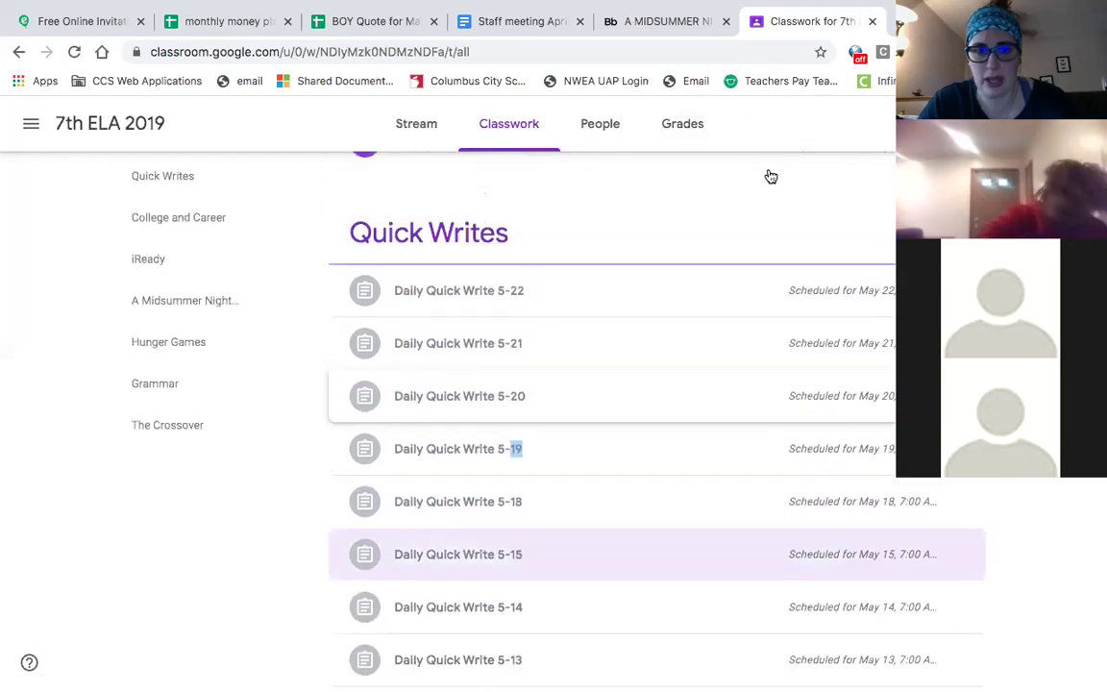
scroll(769, 176, down, 7)
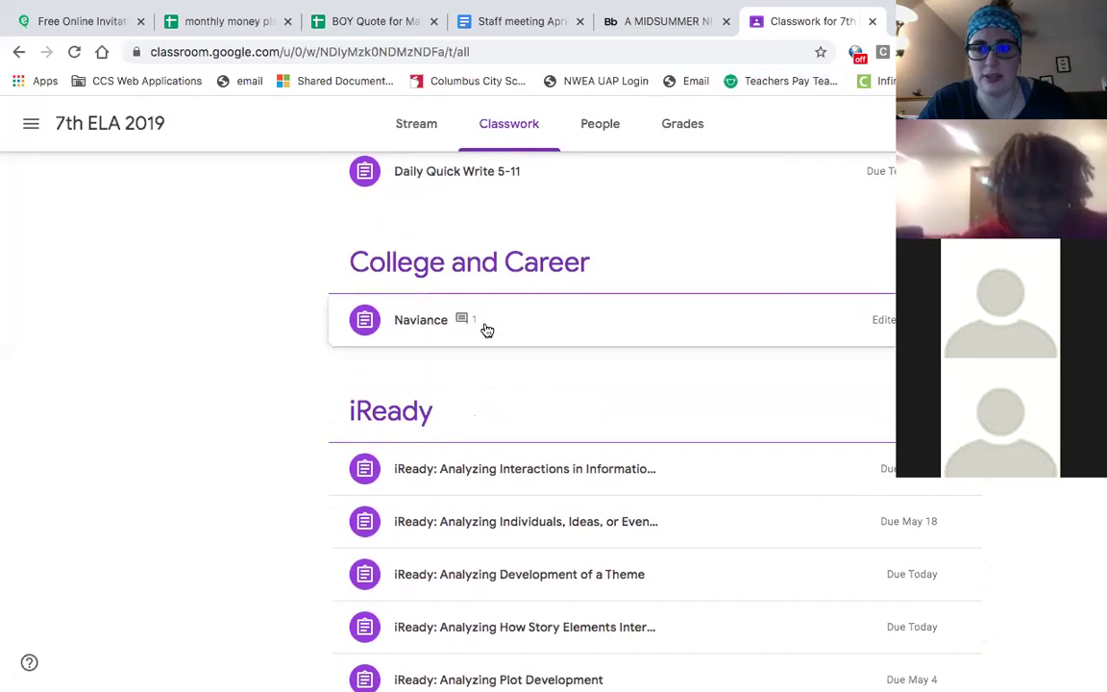
click(420, 123)
scroll(524, 498, down, 3)
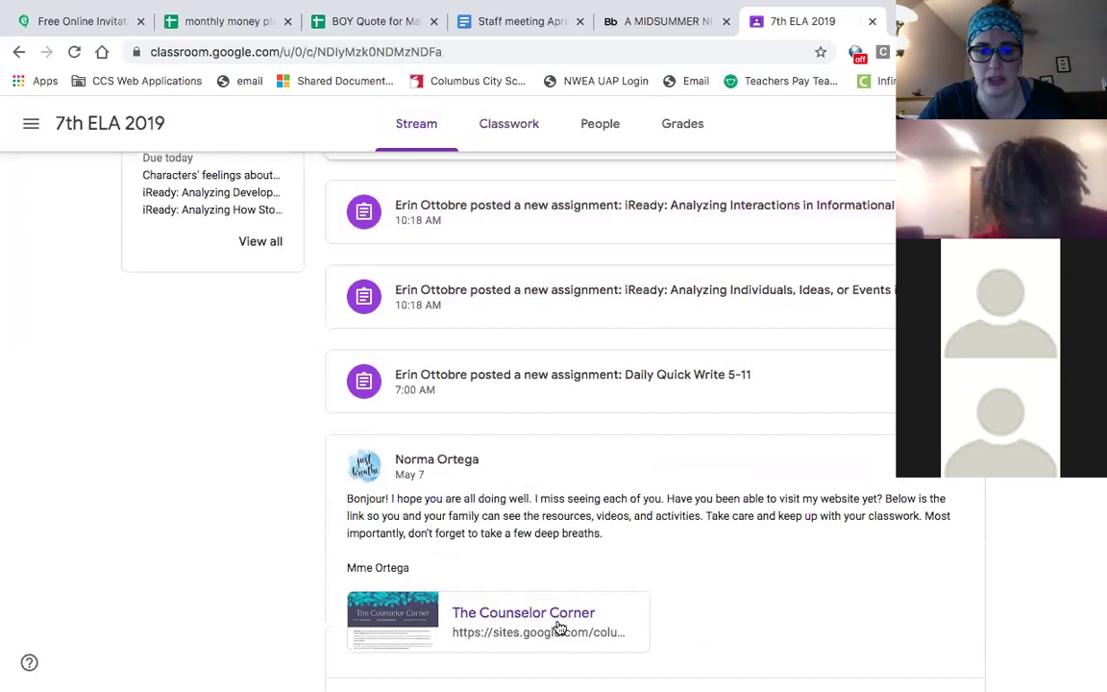
click(507, 132)
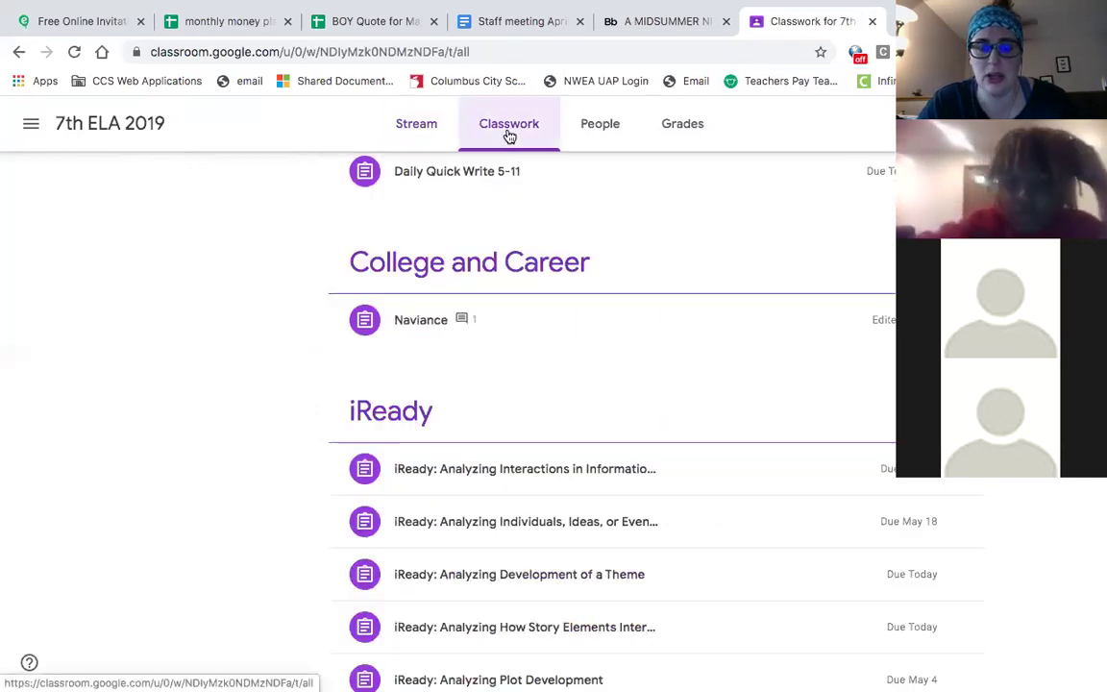
- Open the 7th Love Topic Chart document from the Characters' feelings about Love assignment under A Midsummer Night's Dream
scroll(548, 416, down, 1)
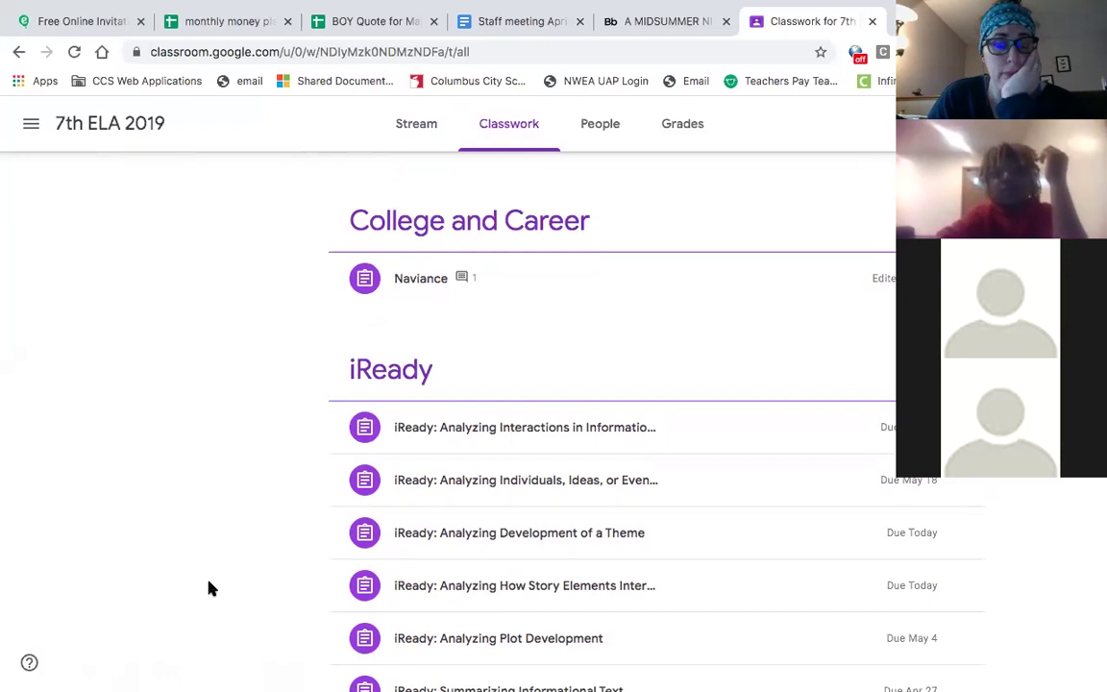
scroll(502, 536, down, 5)
scroll(504, 540, down, 1)
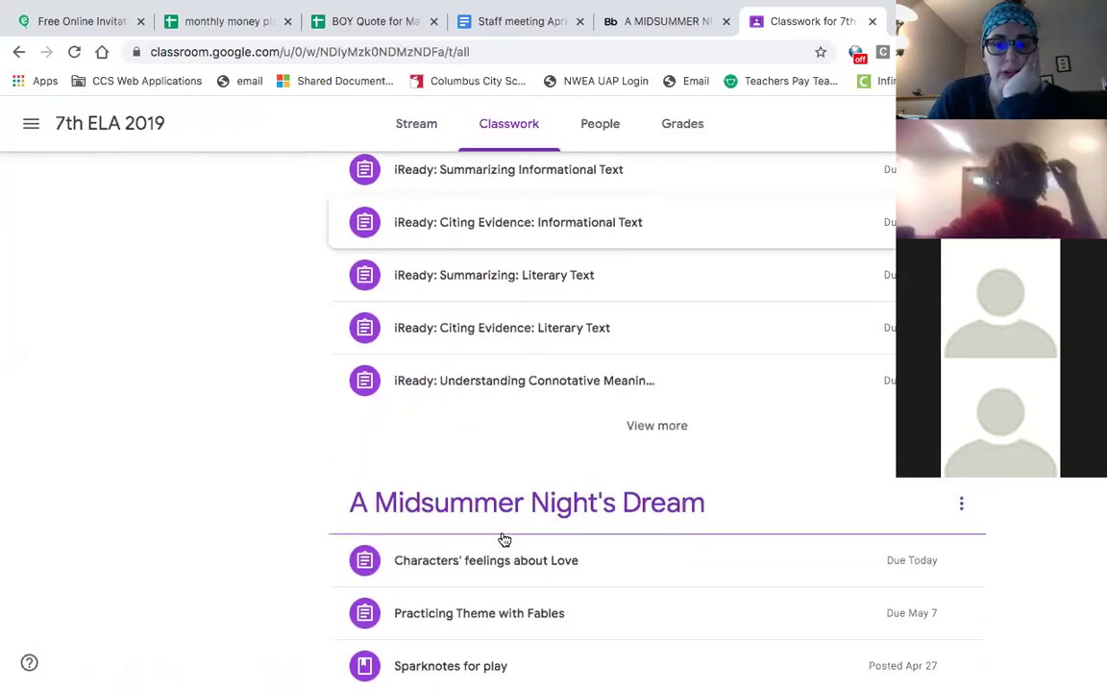
scroll(503, 540, down, 1)
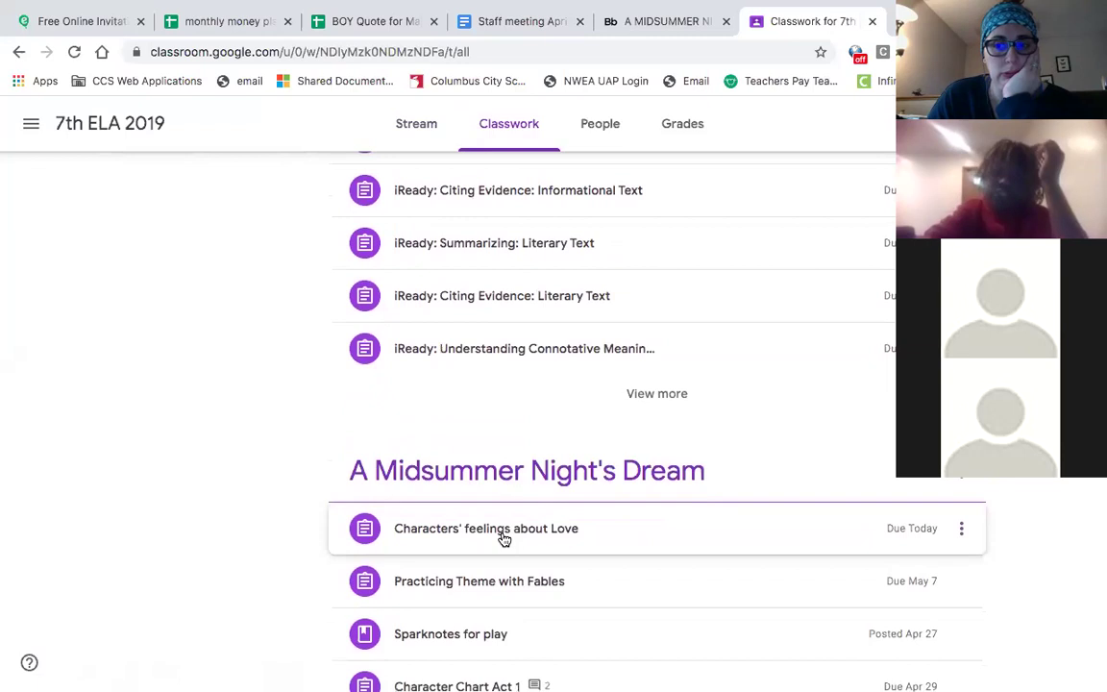
click(502, 537)
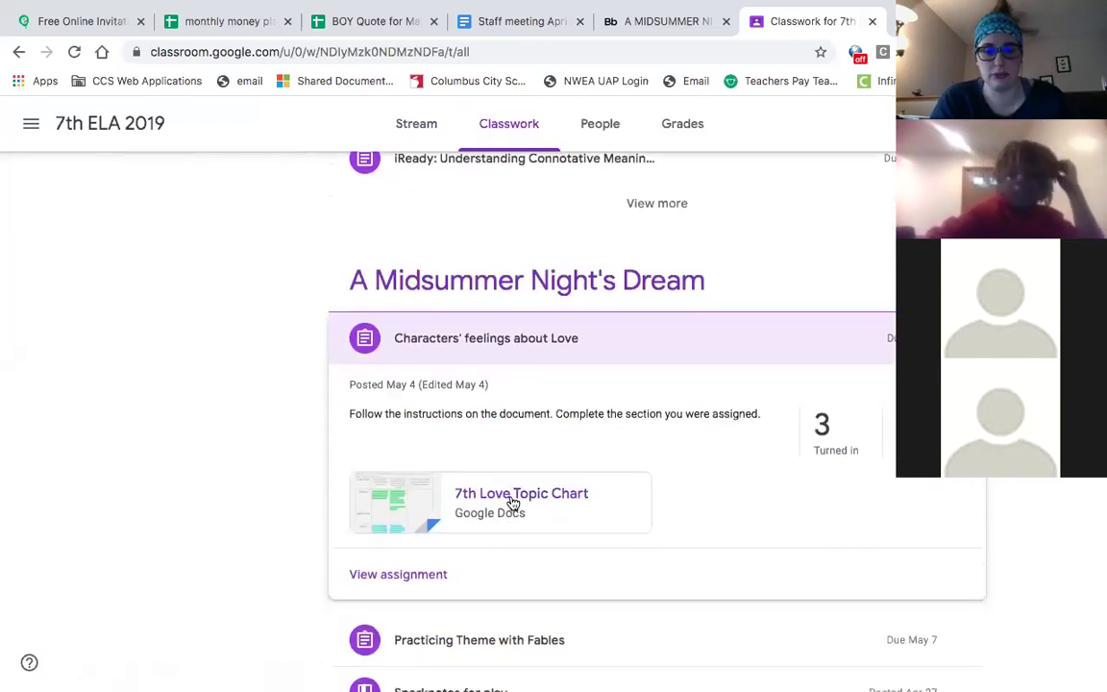
click(509, 500)
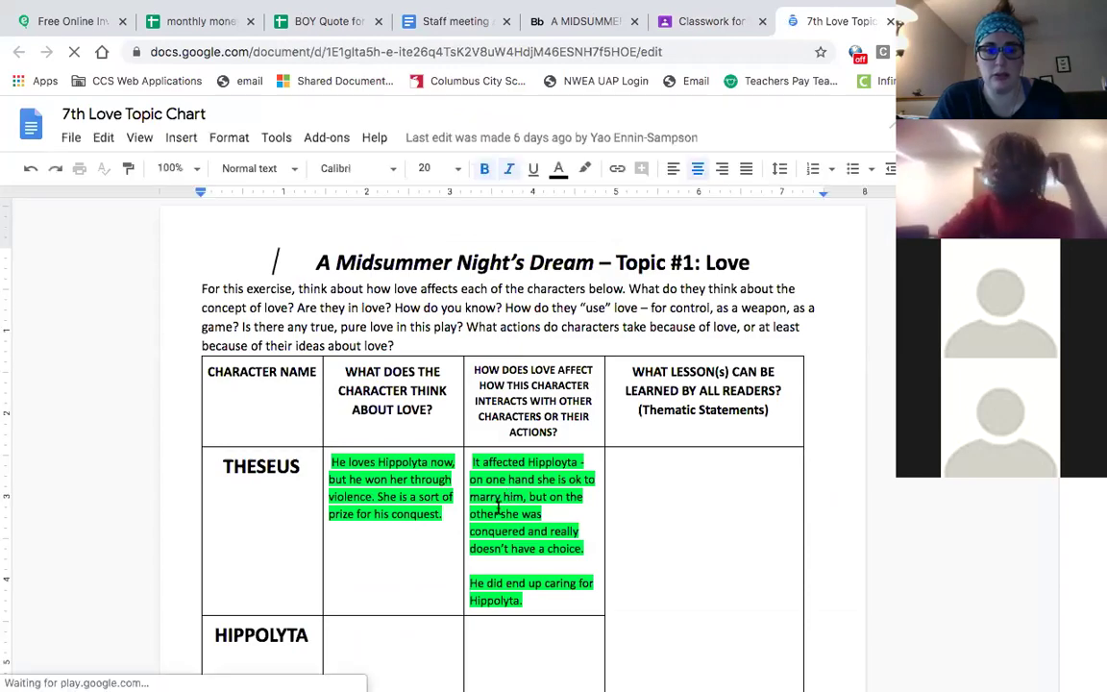
- Examine the love topic chart from Theseus to Titania to review which character rows are filled in
scroll(551, 527, down, 3)
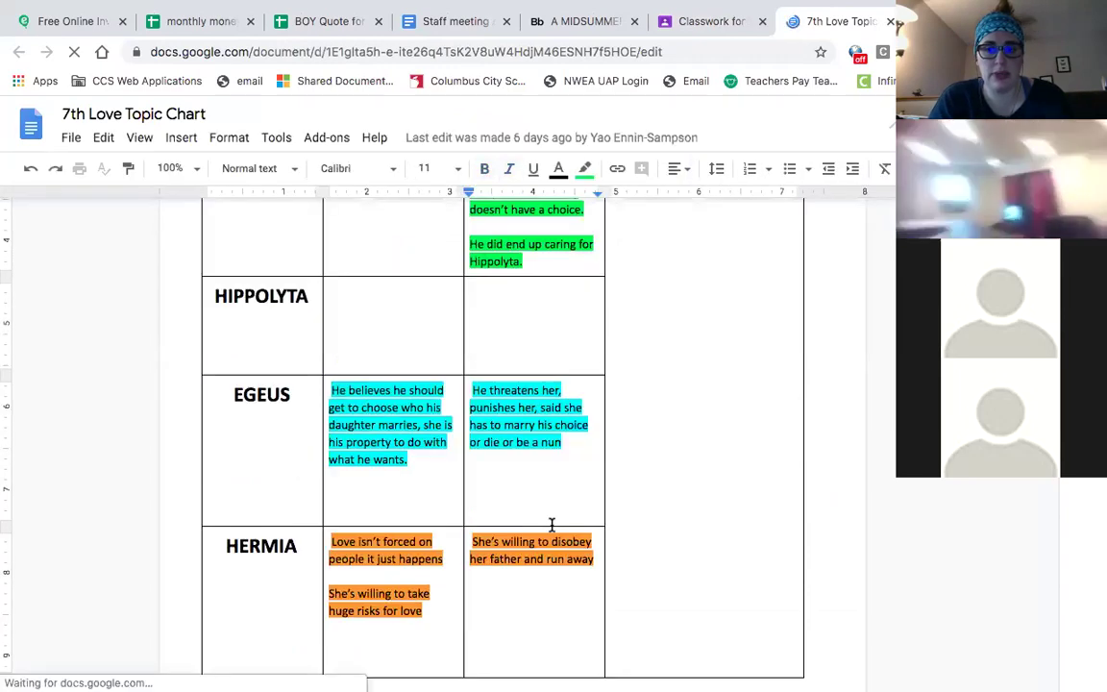
scroll(553, 524, down, 3)
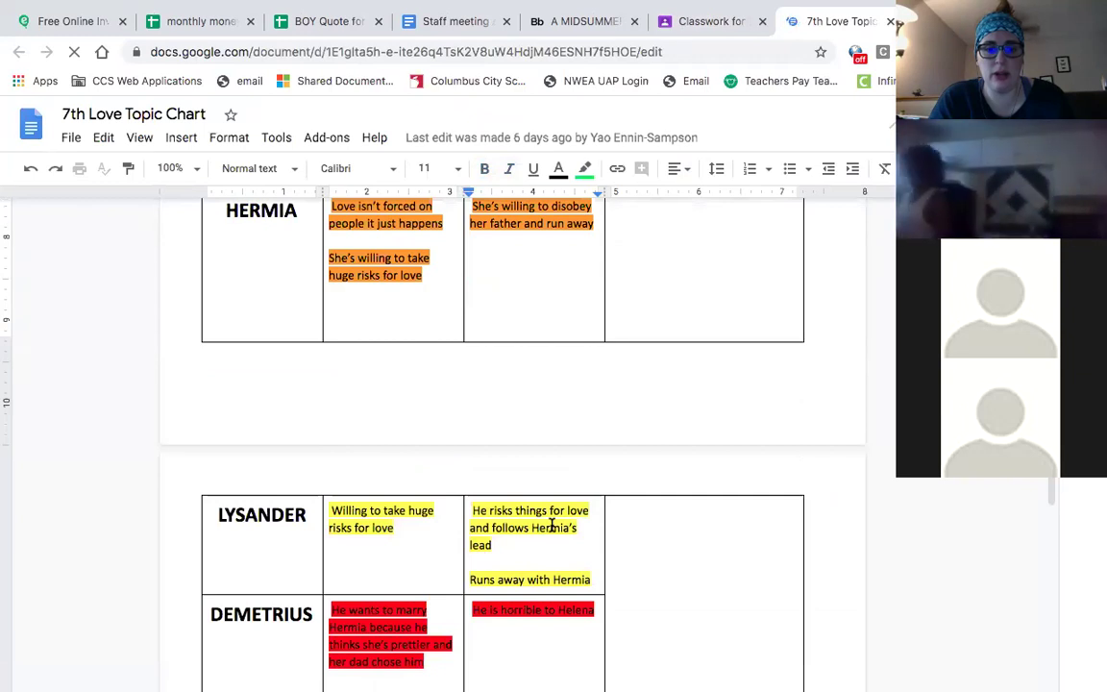
scroll(553, 524, down, 5)
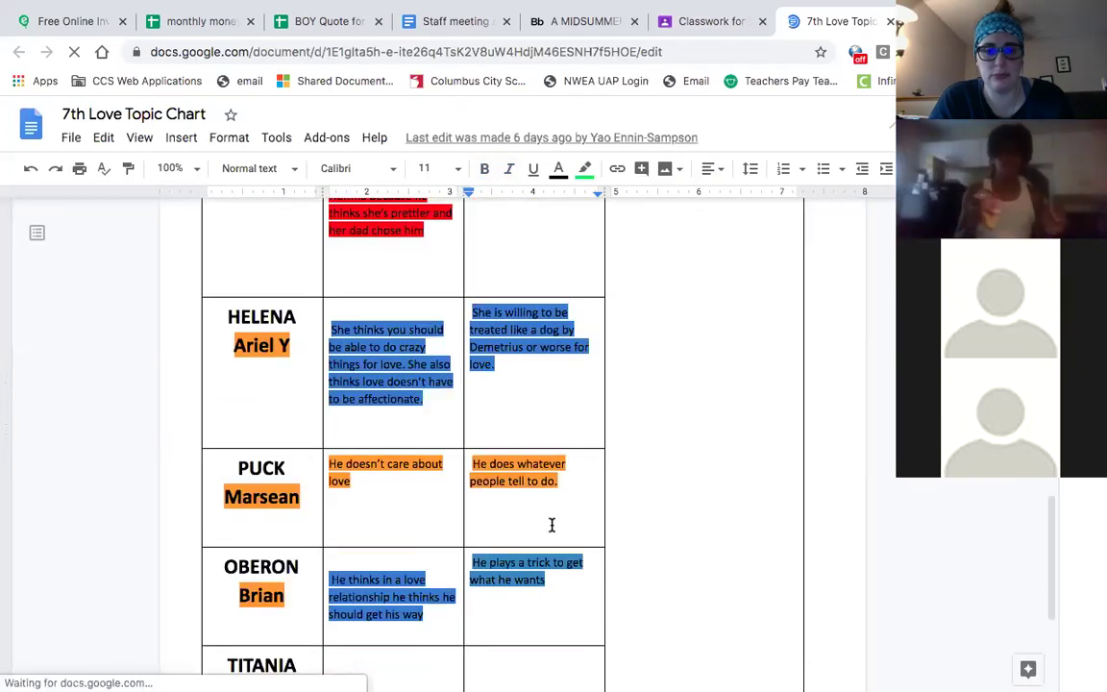
scroll(551, 524, down, 3)
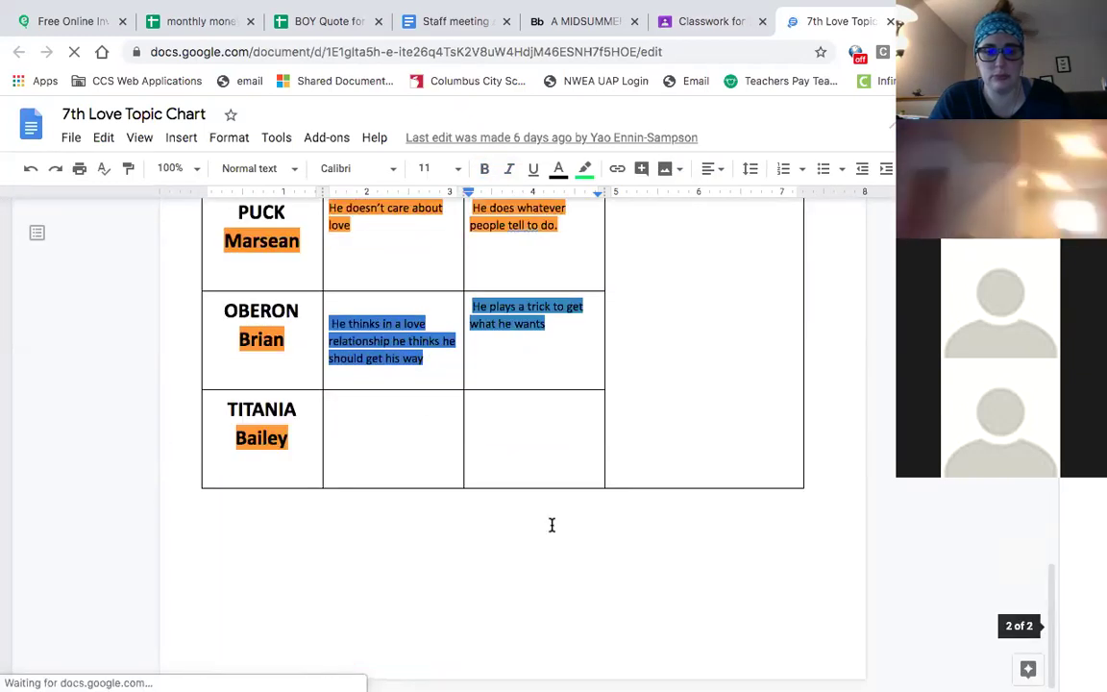
scroll(552, 526, up, 3)
scroll(551, 526, up, 10)
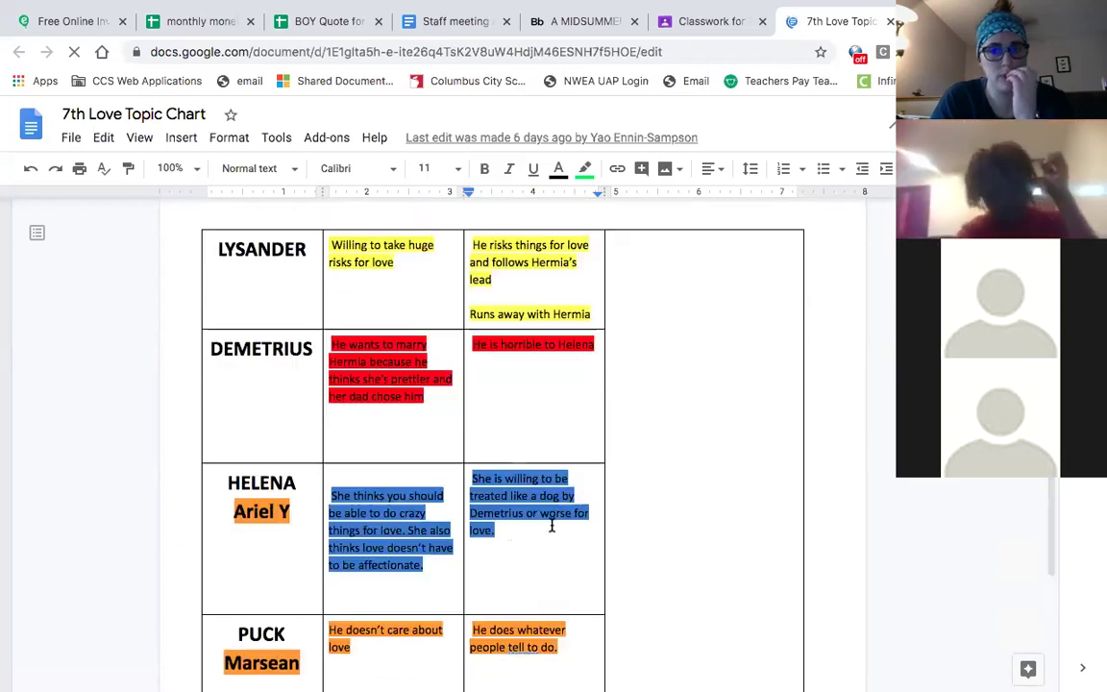
scroll(552, 526, up, 1)
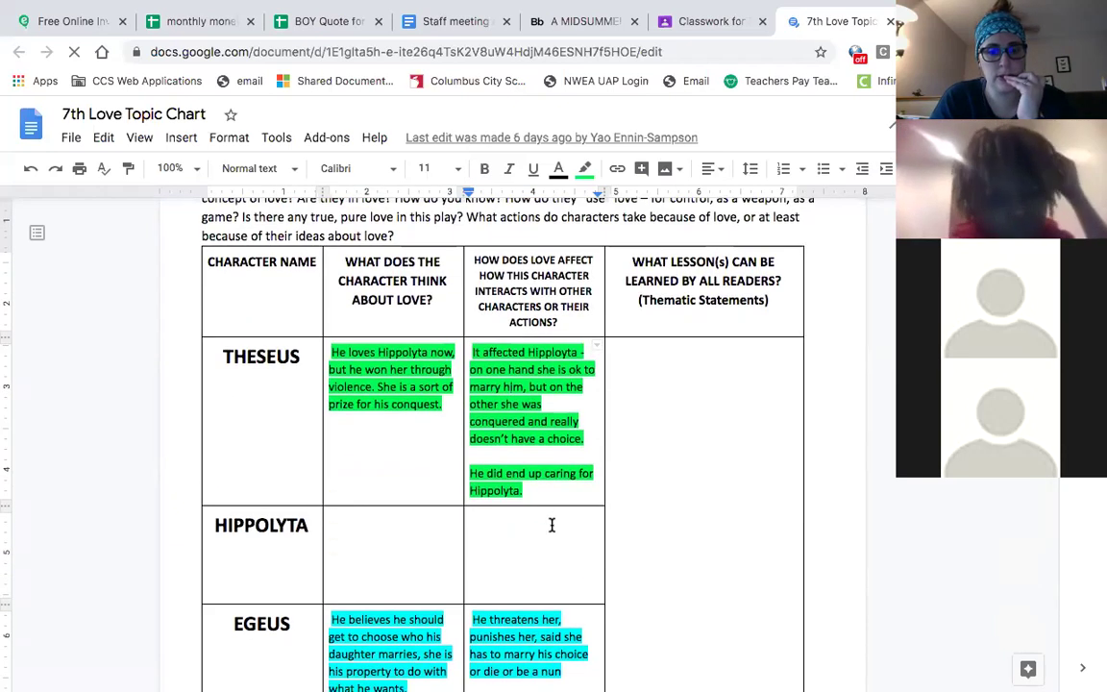
scroll(623, 650, down, 2)
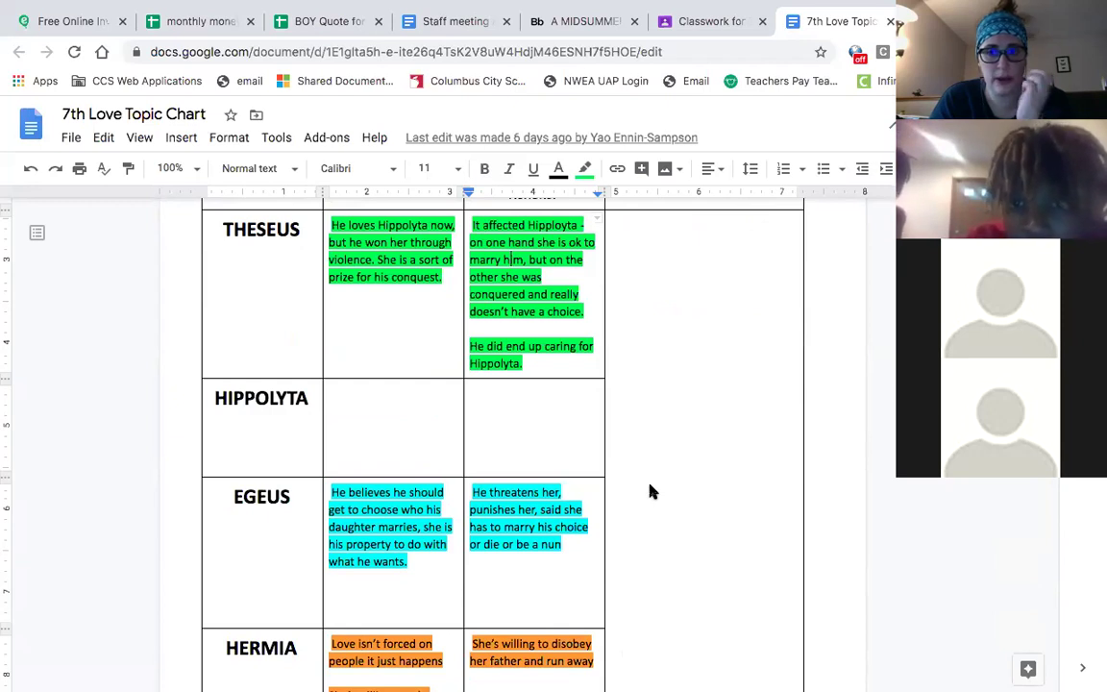
- Begin Hippolyta's entry on what she thinks about love in magenta highlighting with "She doesn't love Theseus, but since she was"
key(Tab)
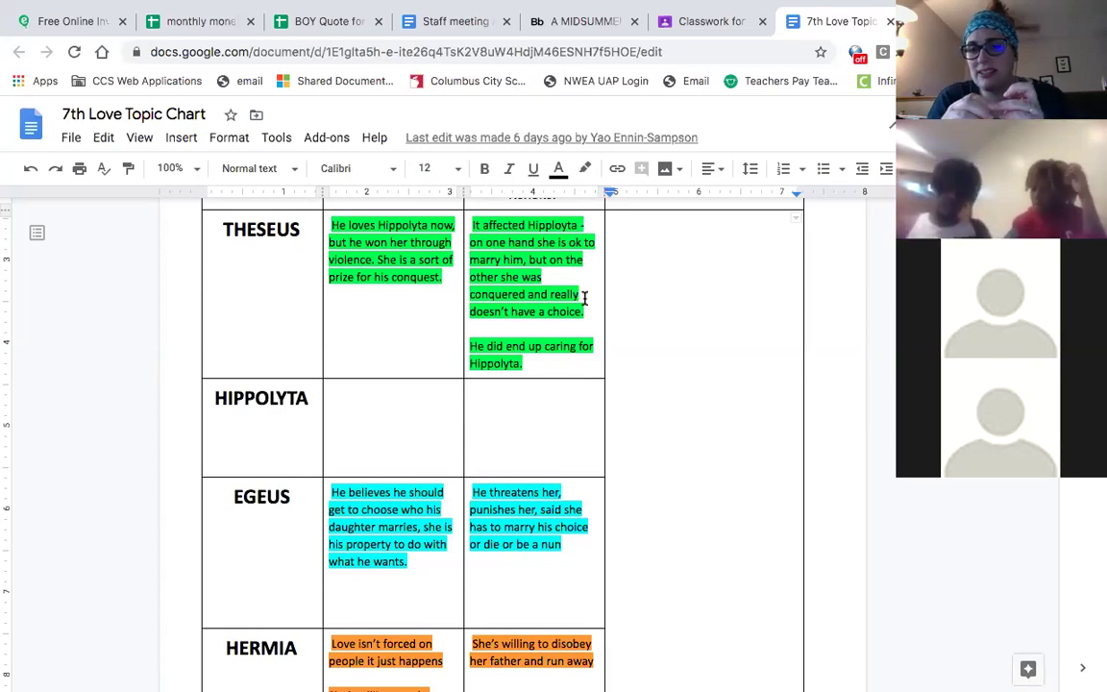
click(411, 411)
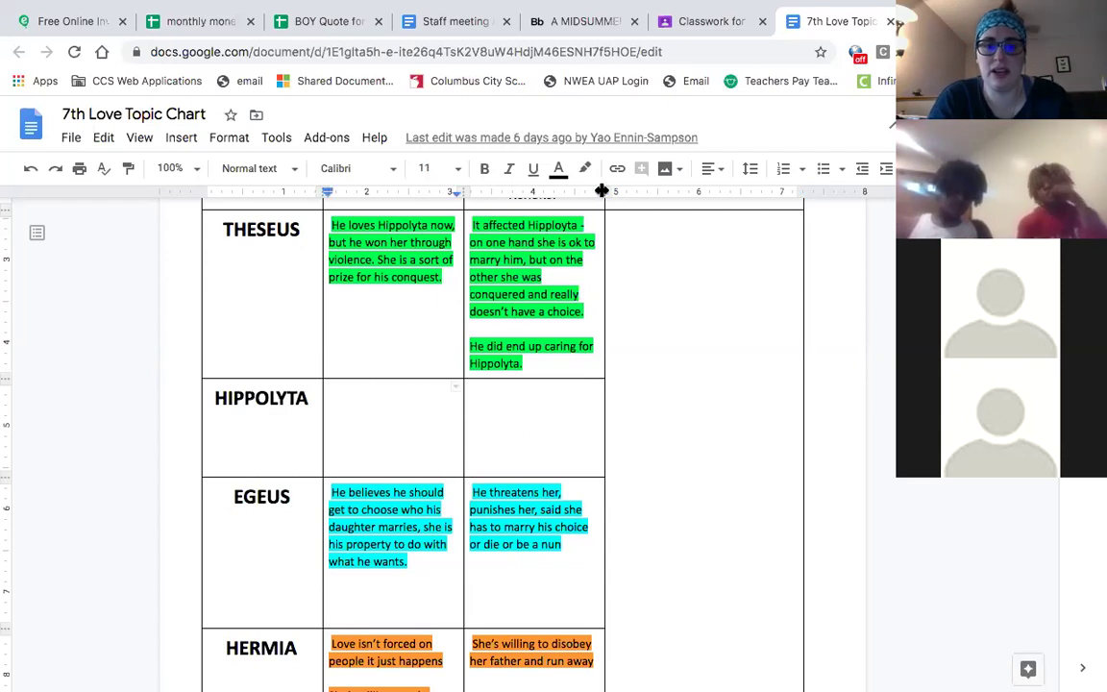
click(585, 169)
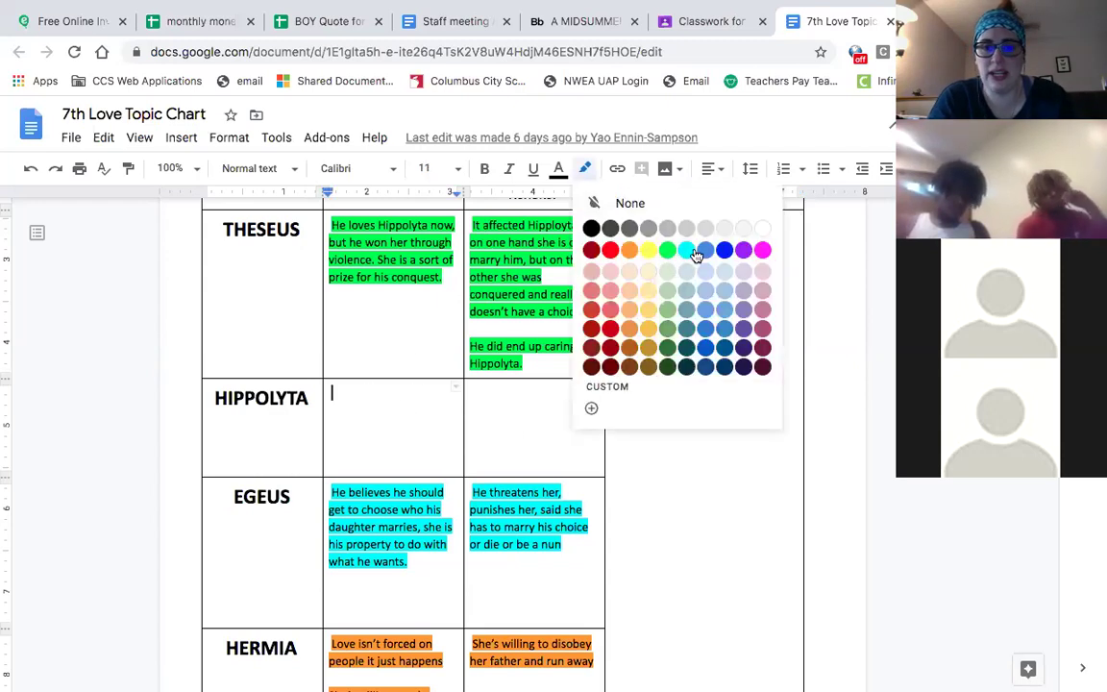
click(765, 250)
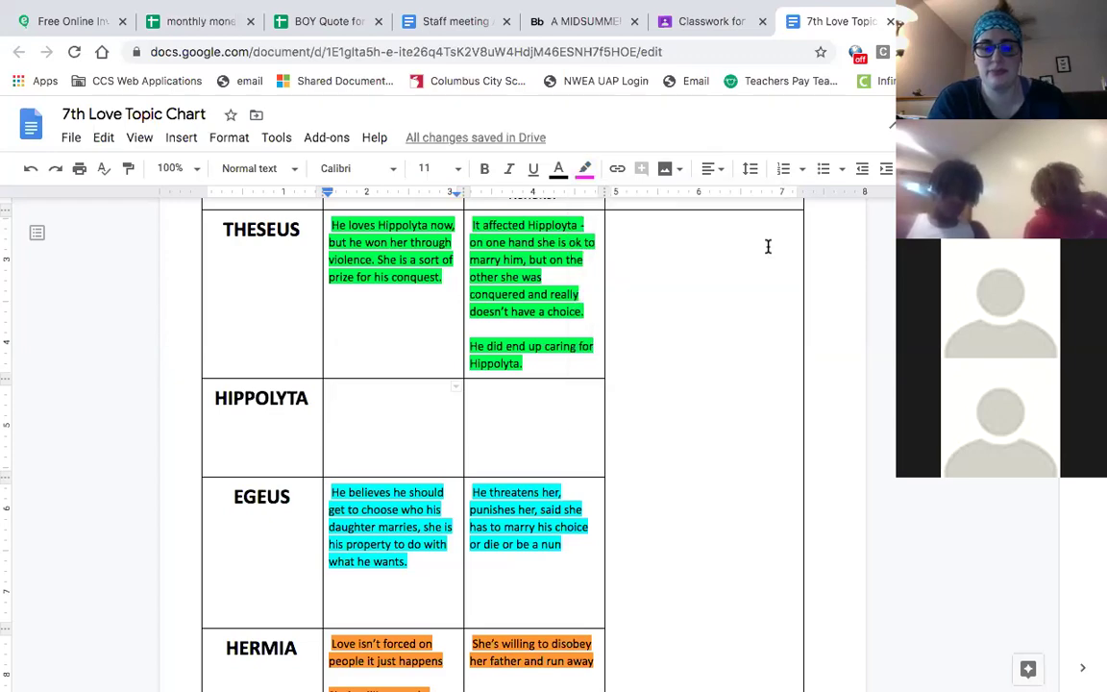
text(She)
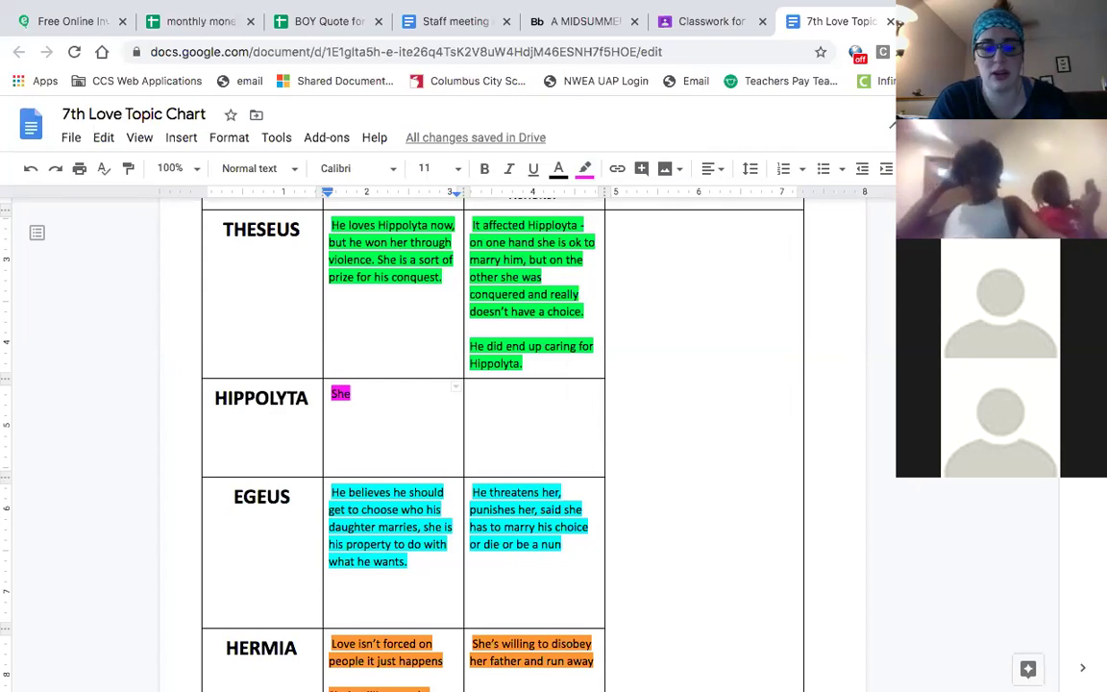
text(doesn)
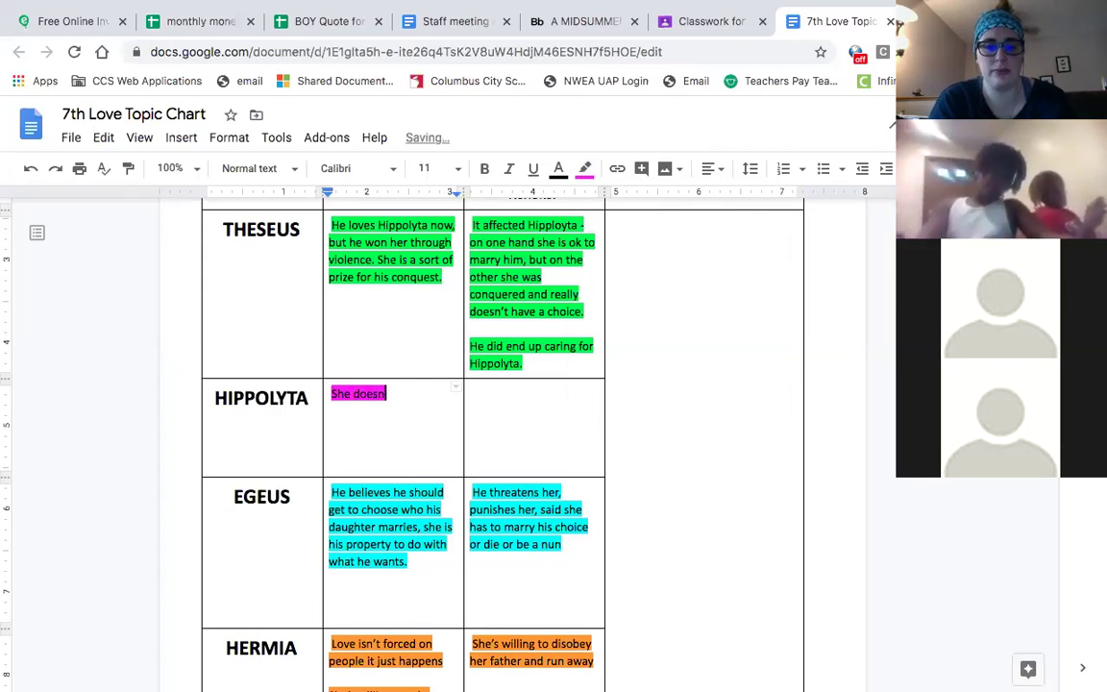
text('t love )
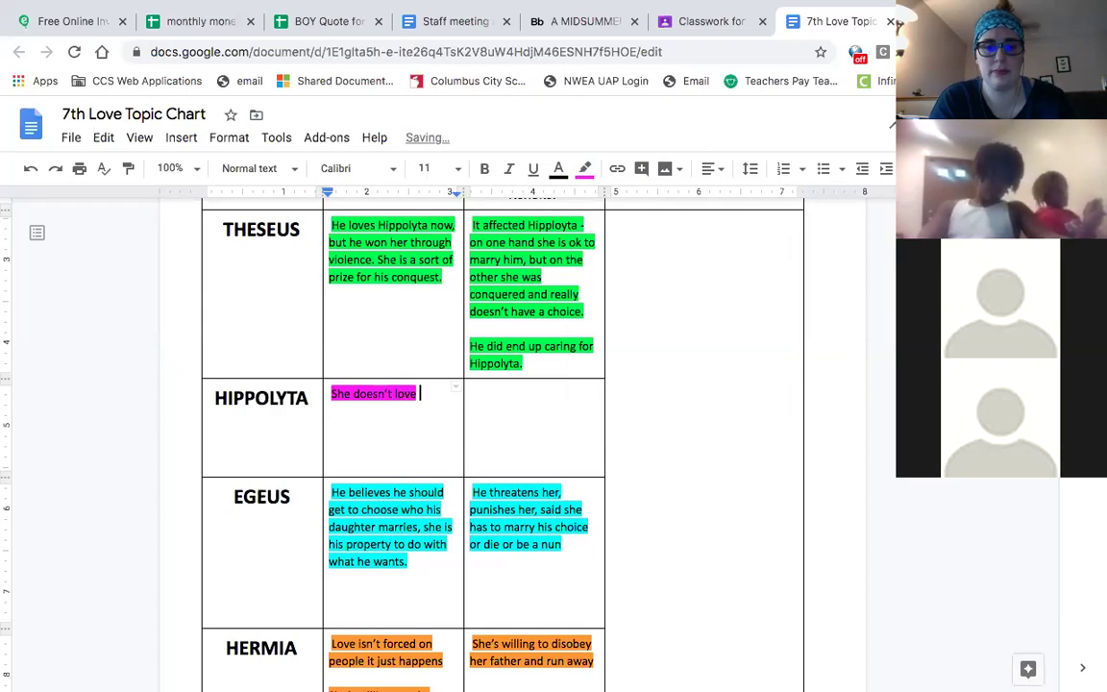
text(These)
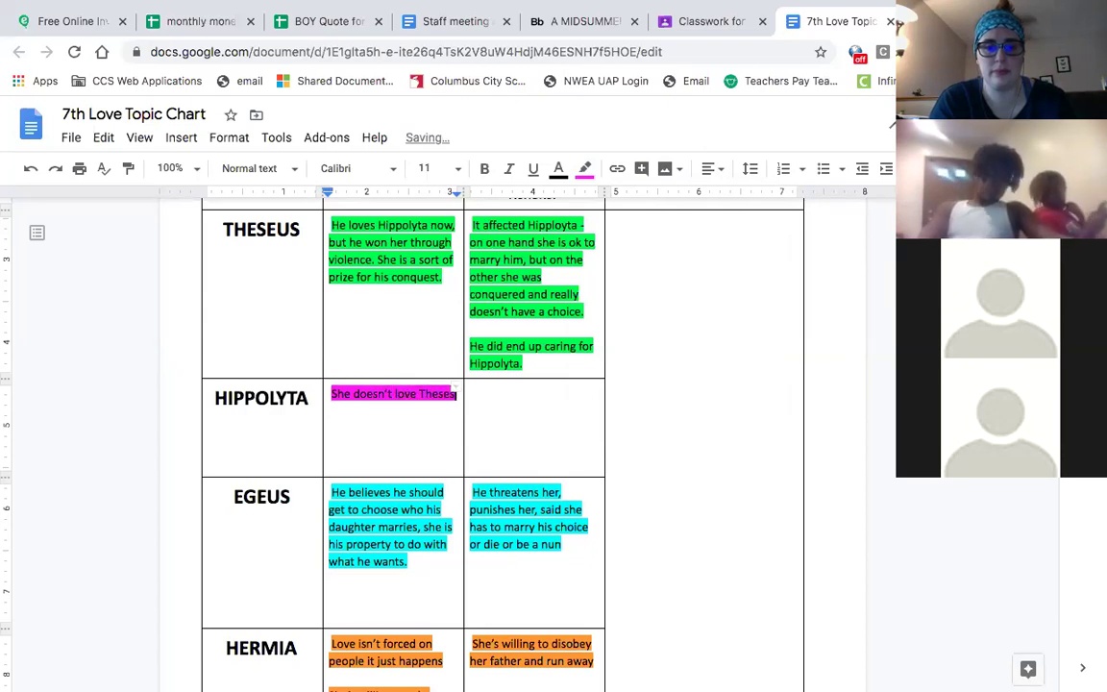
text(us, but since she was)
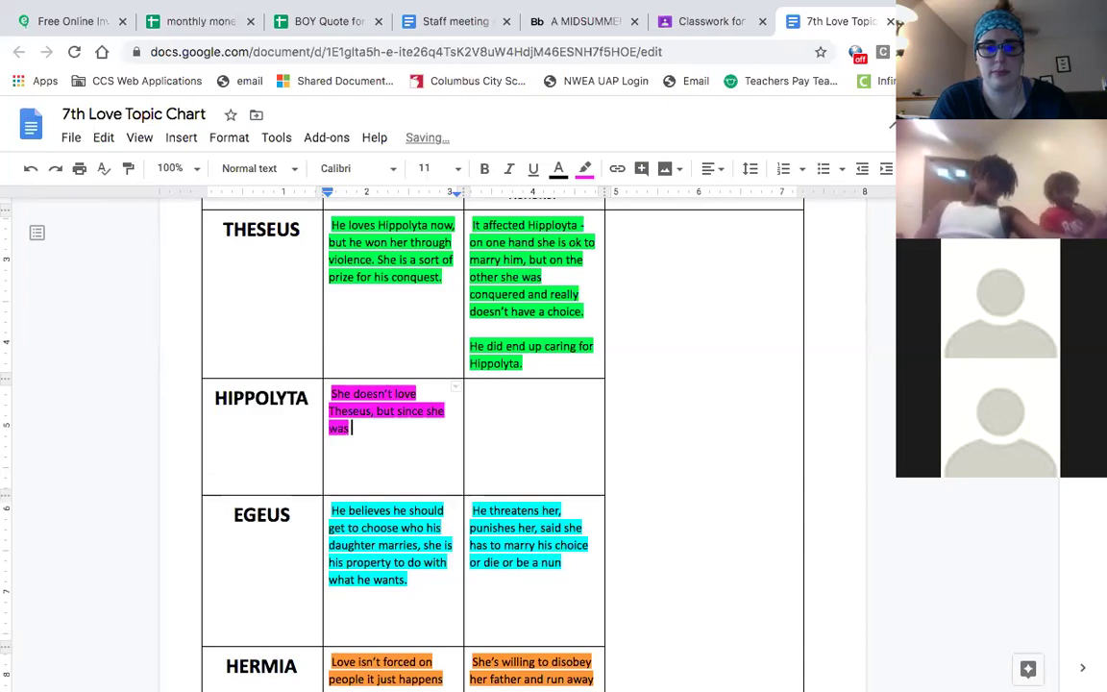
- Complete Hippolyta's first entry with "conquered she has to marry him and she is ok with it.", correcting the spelling of "conquered"
text( conqu)
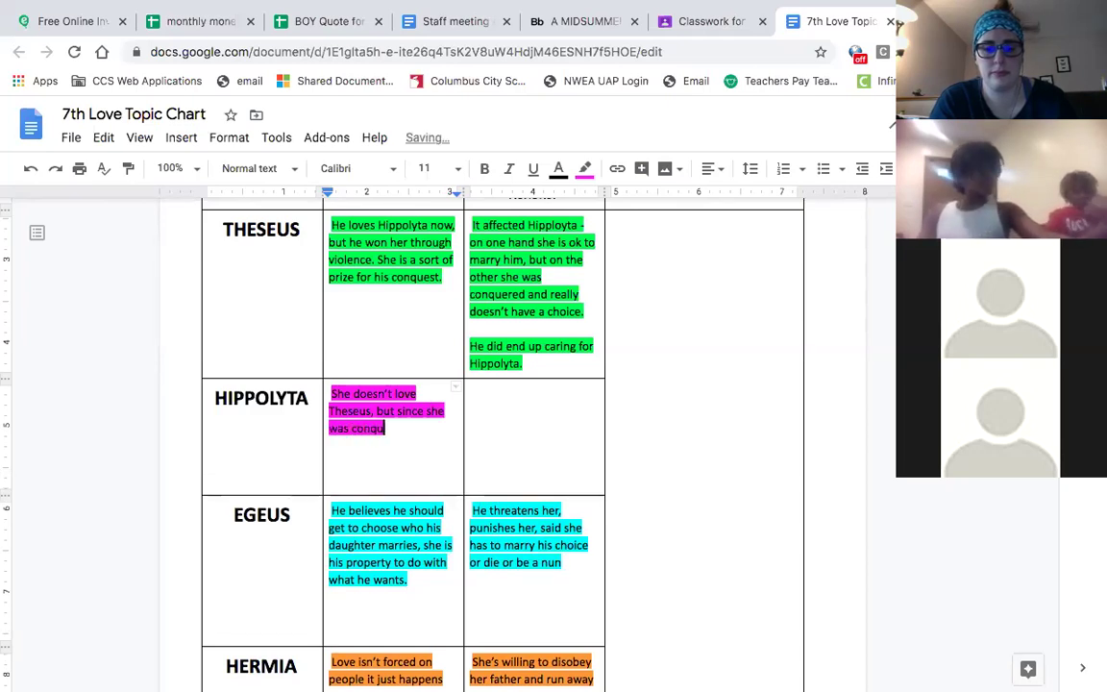
text(rered )
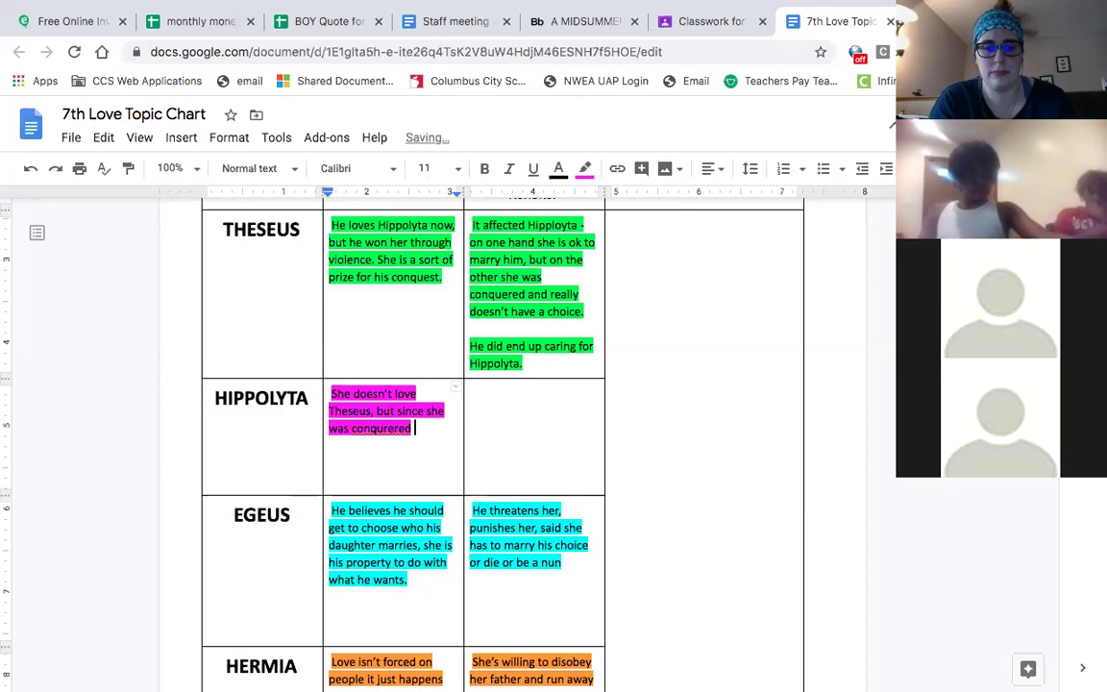
text(she has to maryy)
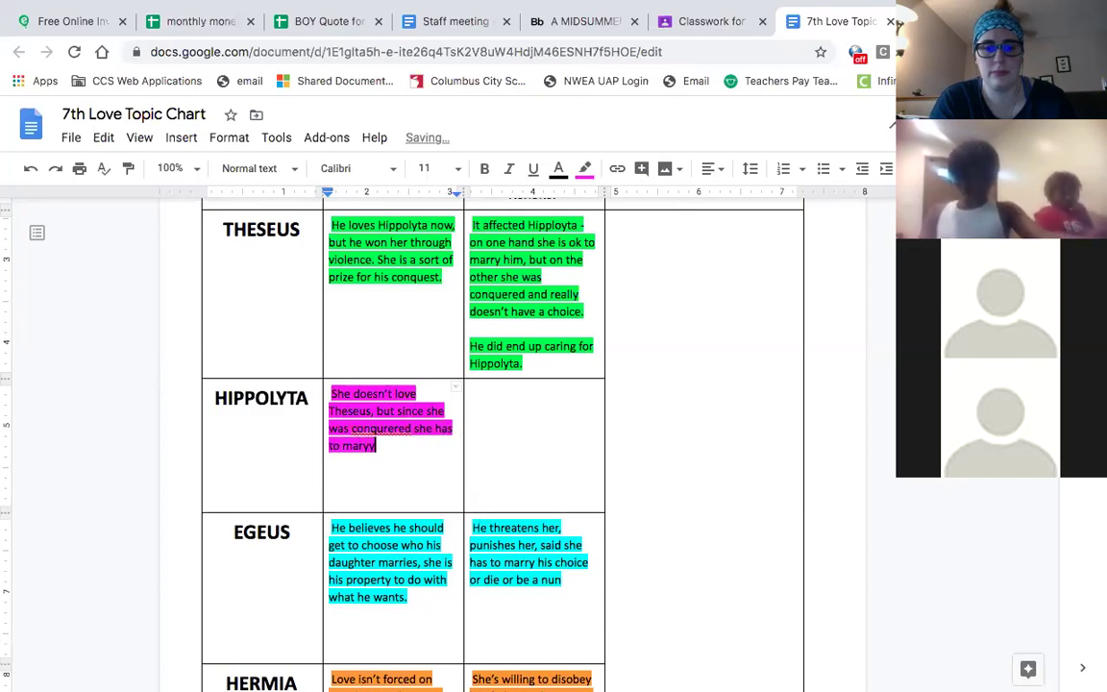
key(BackSpace)
text(ry him and)
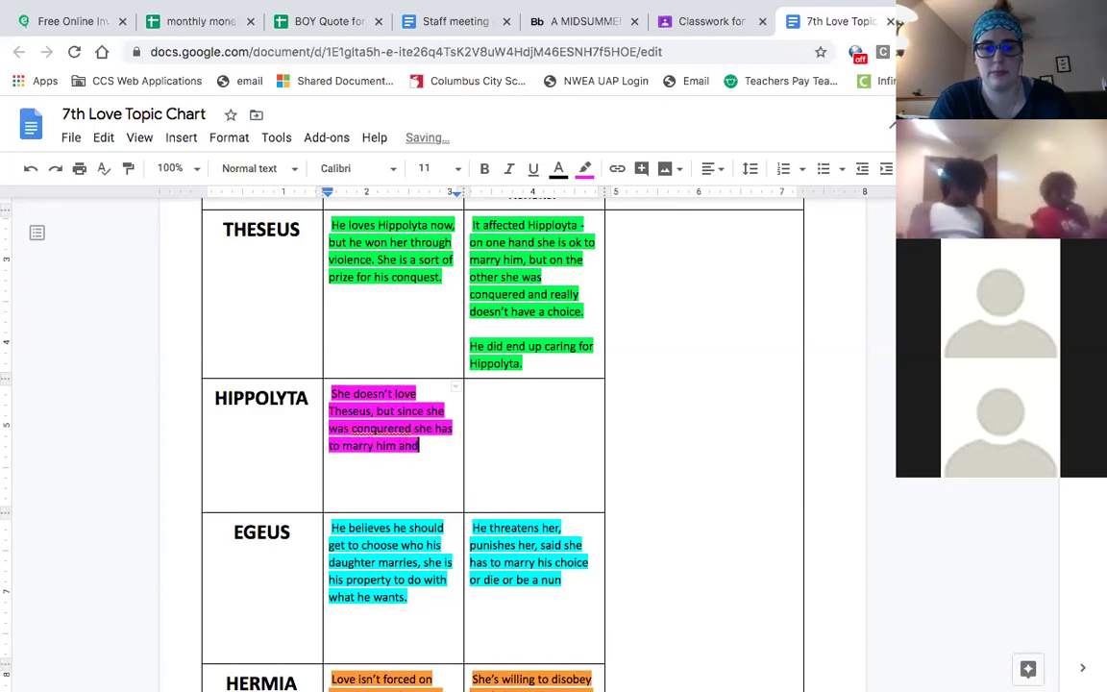
text( she is)
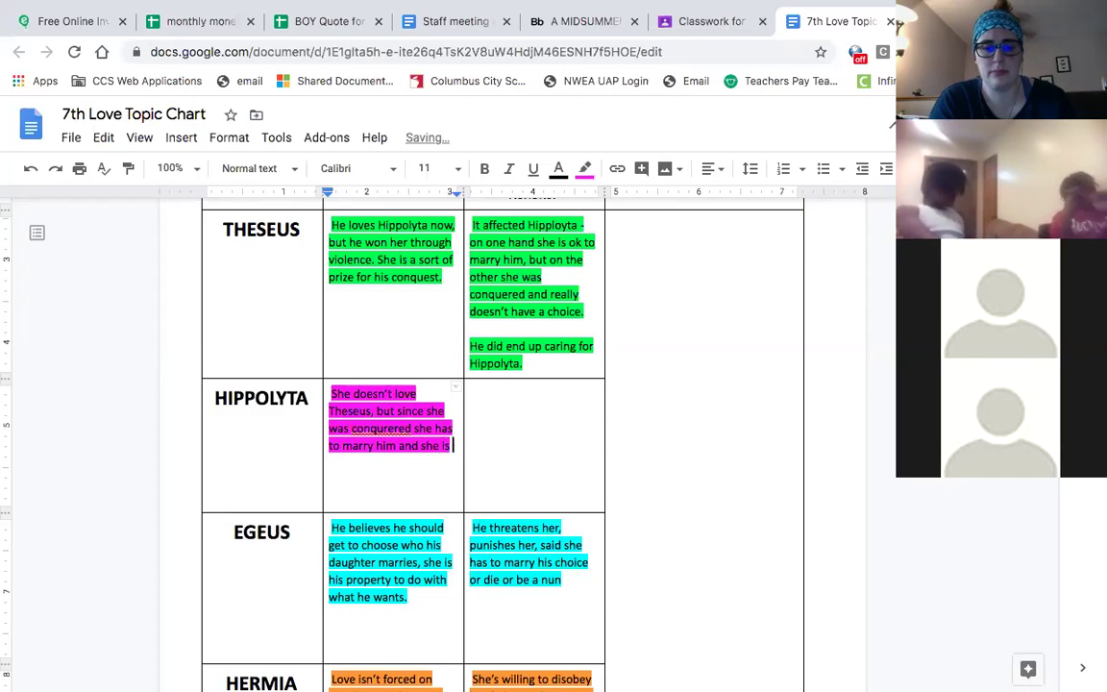
text( ok with it)
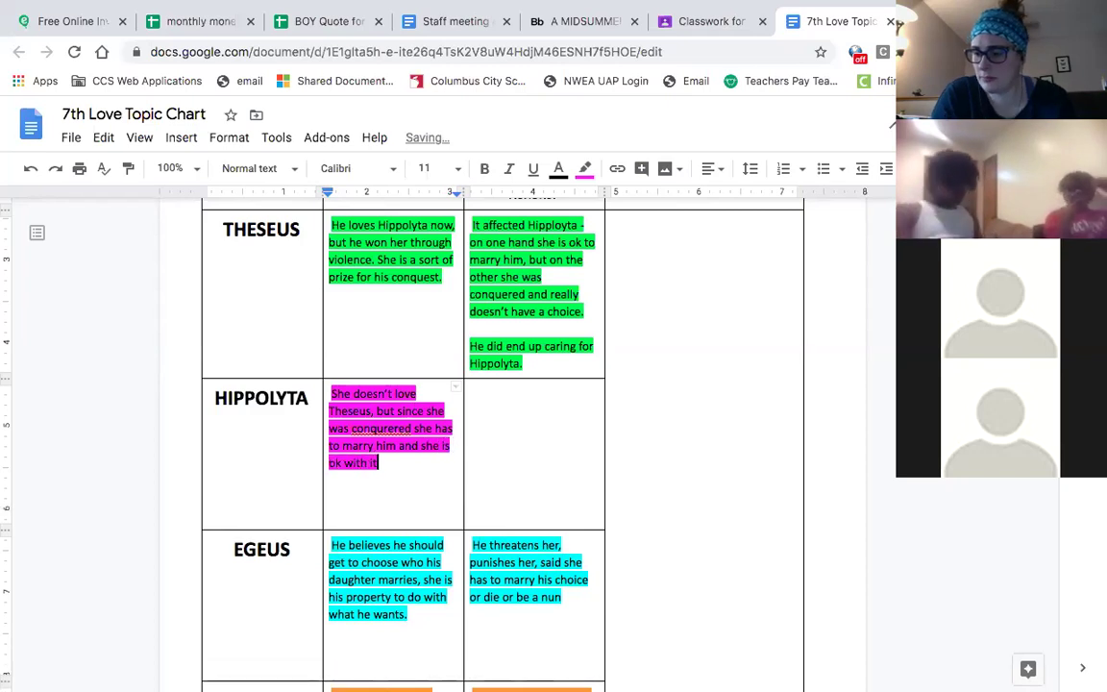
text(.)
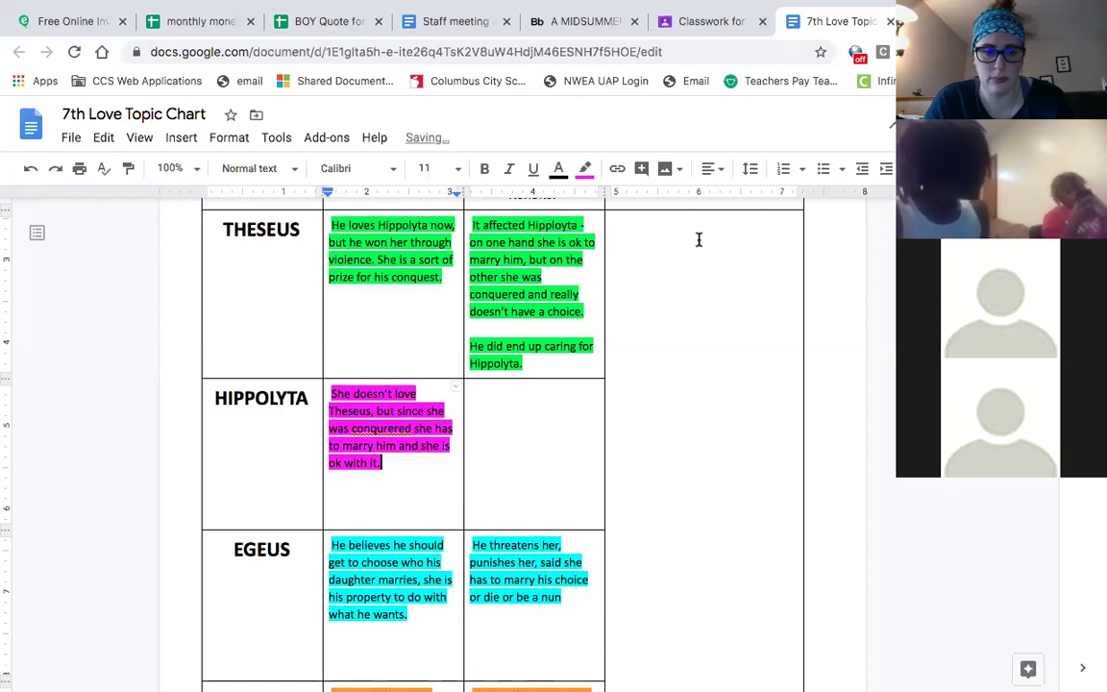
right_click(385, 432)
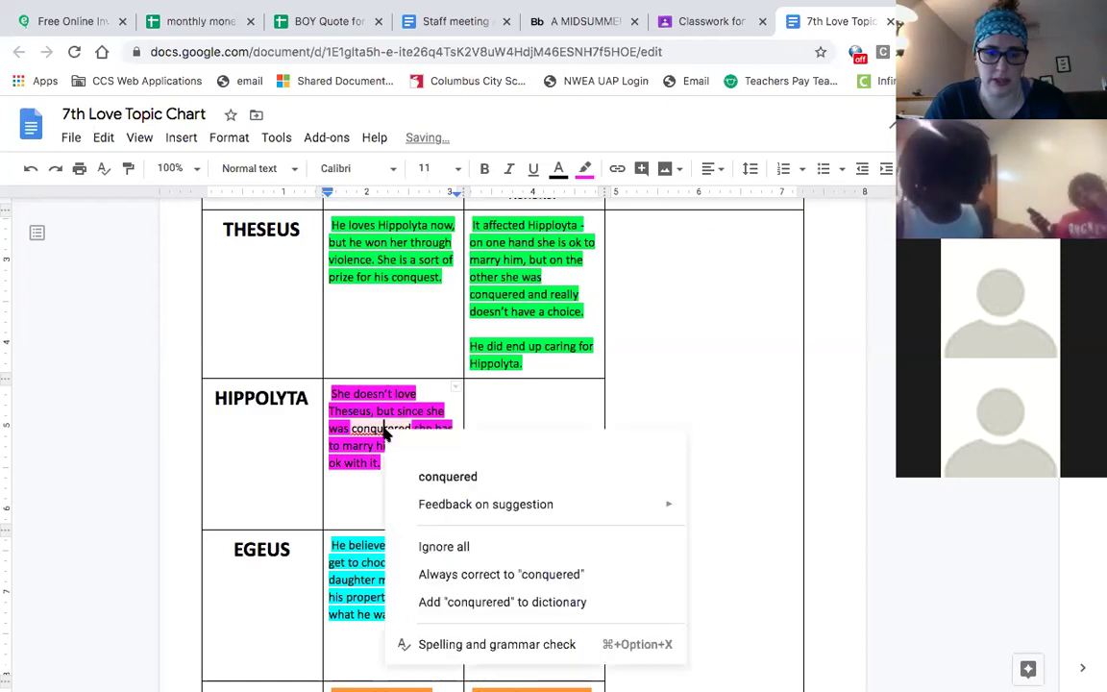
click(423, 478)
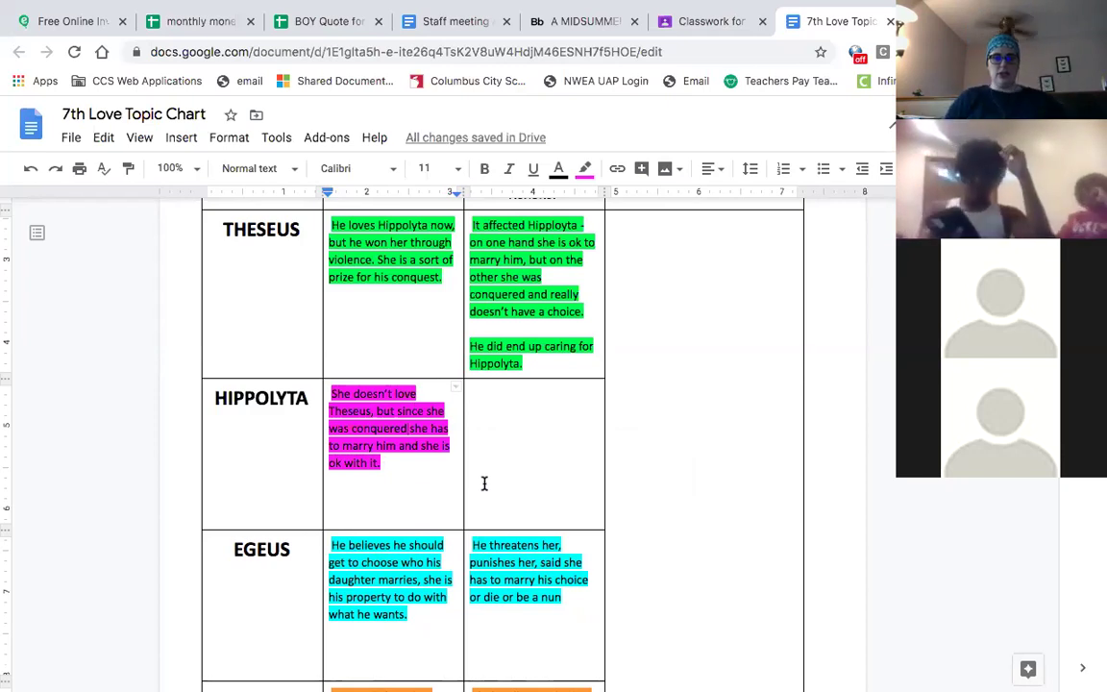
- Fill in how love affects Hippolyta's interactions with "Accepting her fate and marry him willingly." in magenta highlighting
click(501, 425)
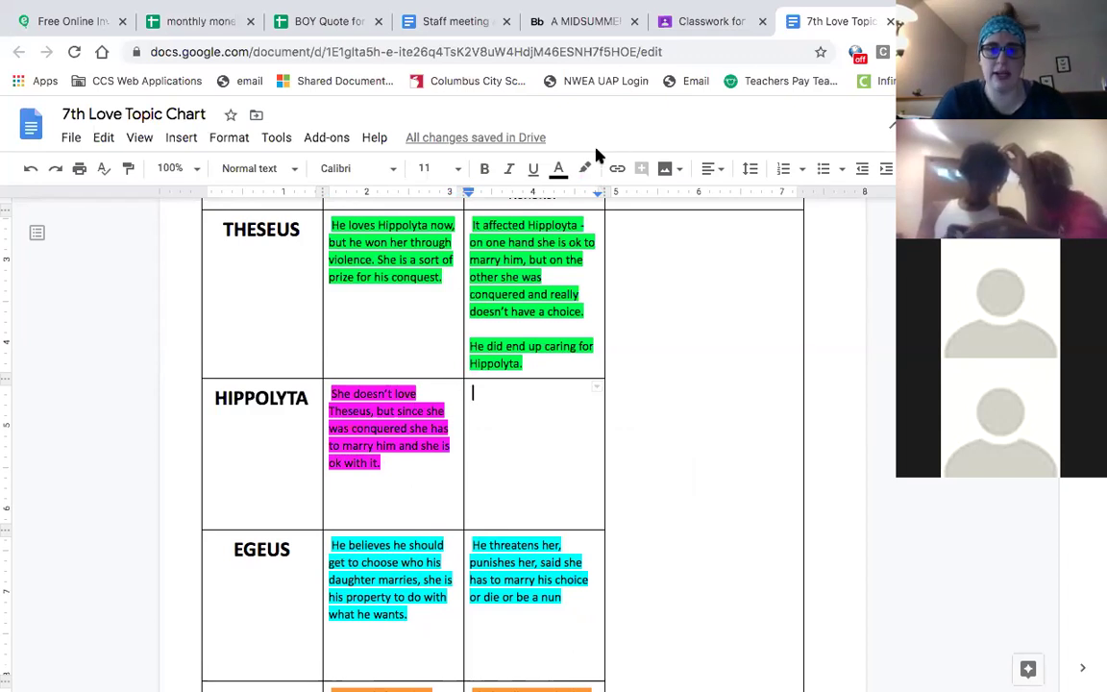
click(585, 171)
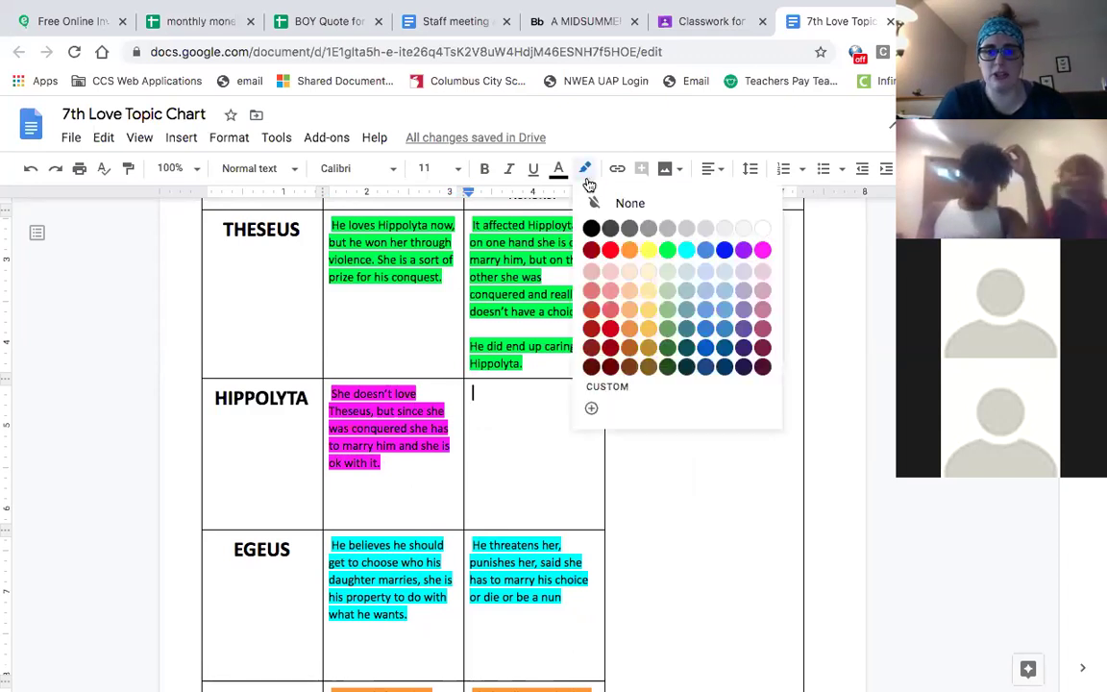
click(762, 249)
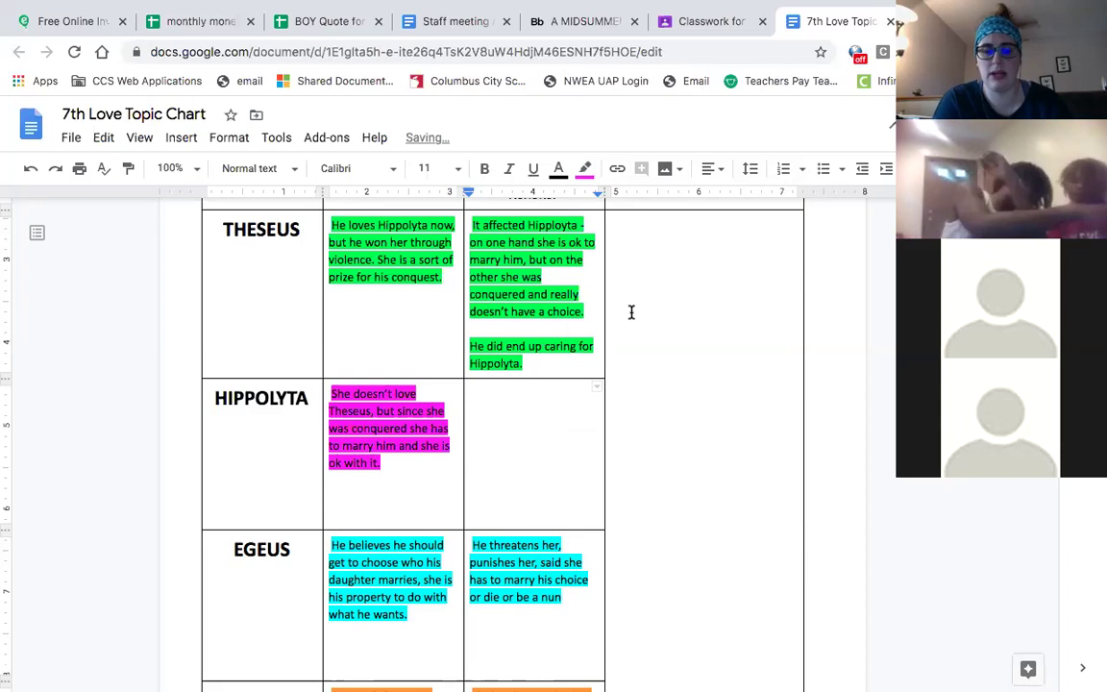
text(A)
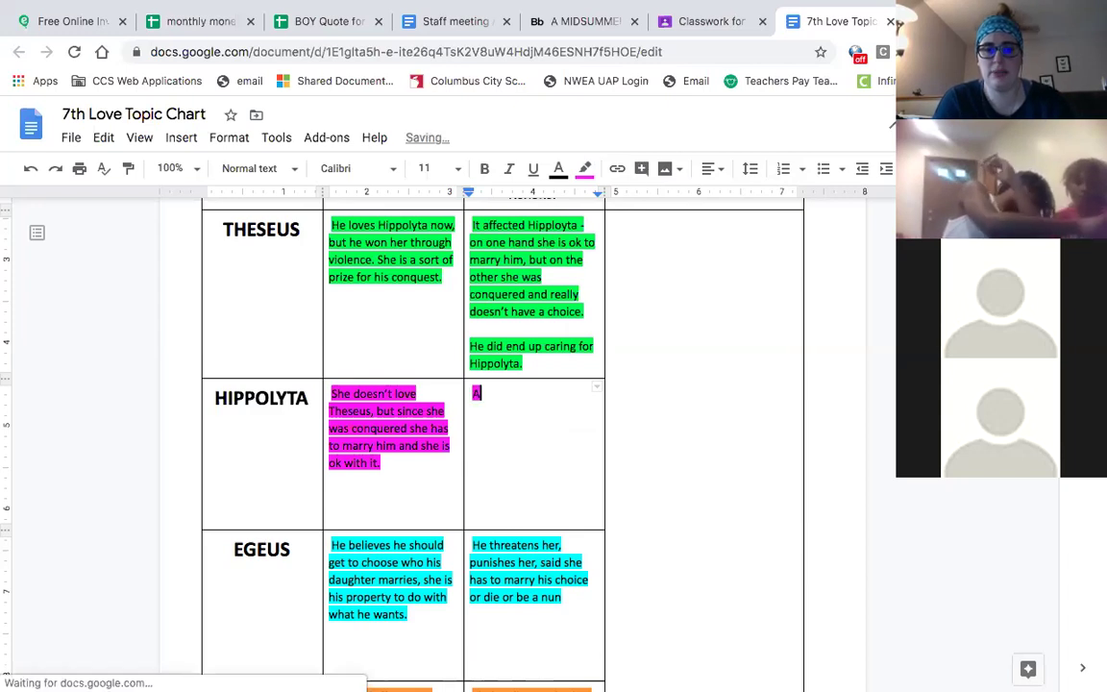
text(ccepting h)
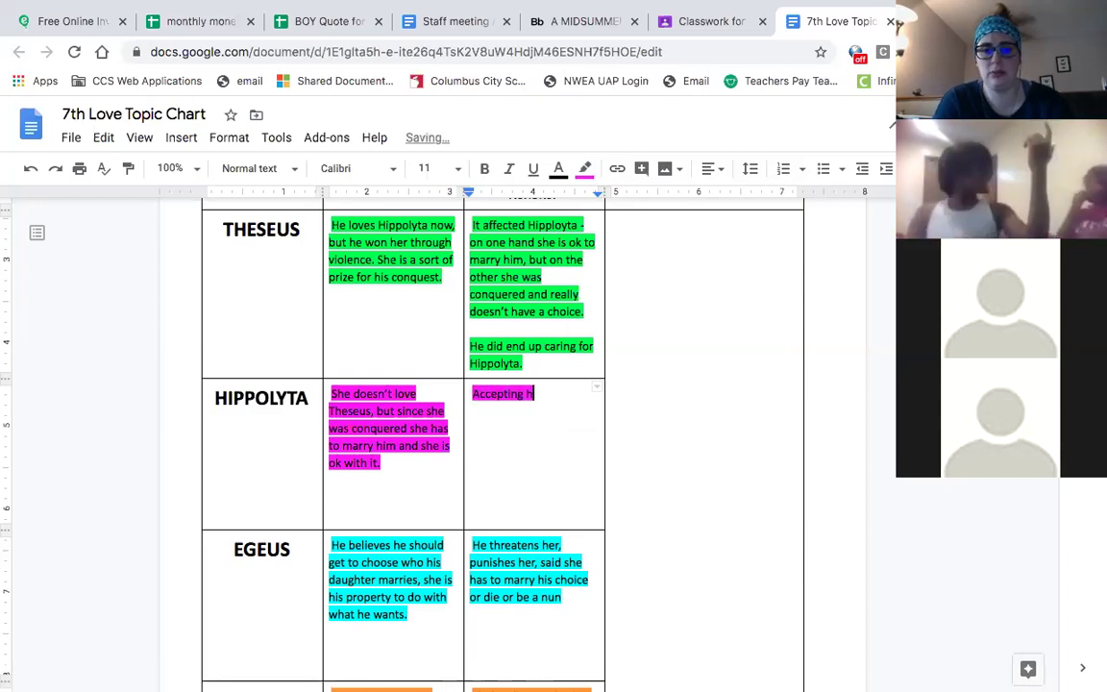
text(er fate and )
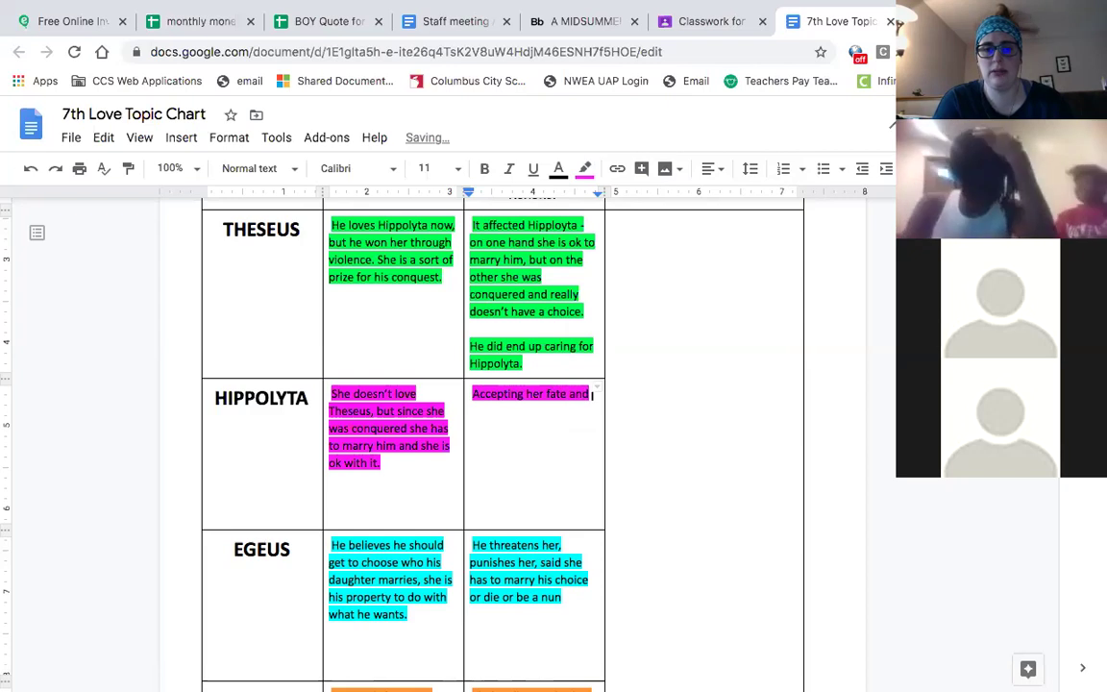
text(marry him willingin)
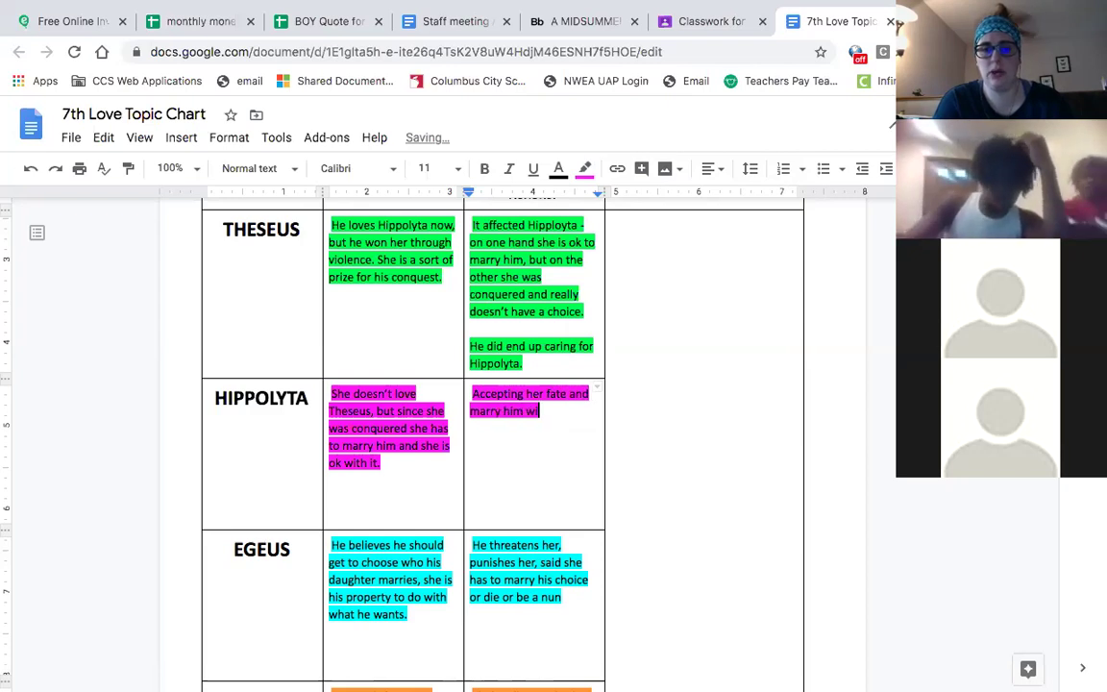
key(BackSpace)
key(BackSpace)
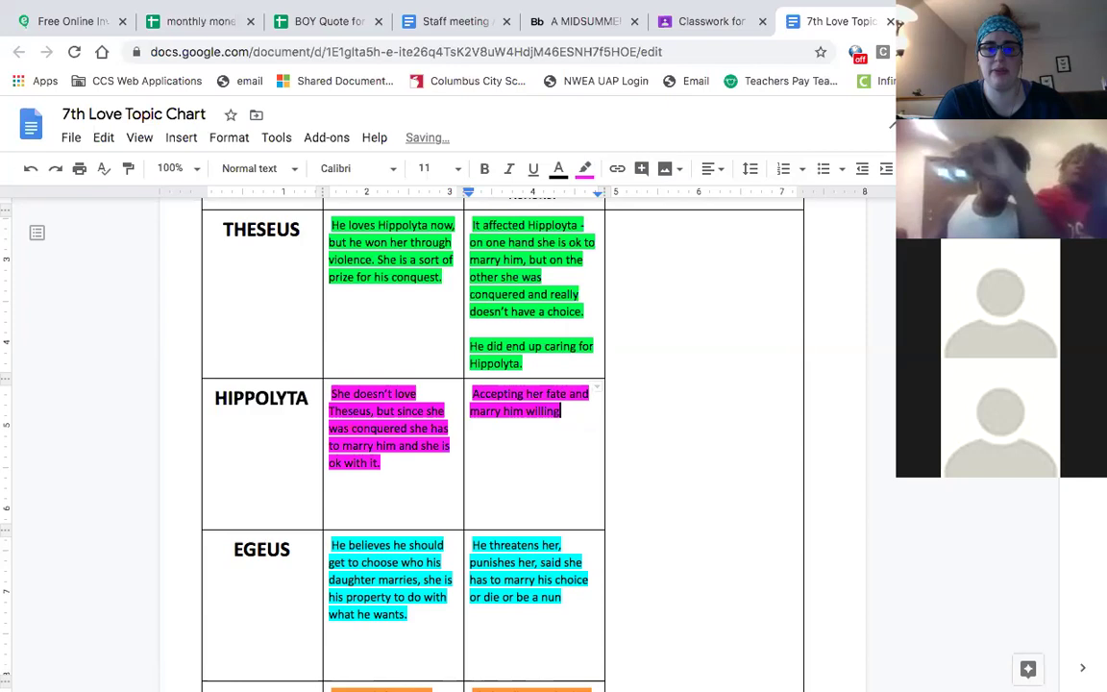
text(ly.)
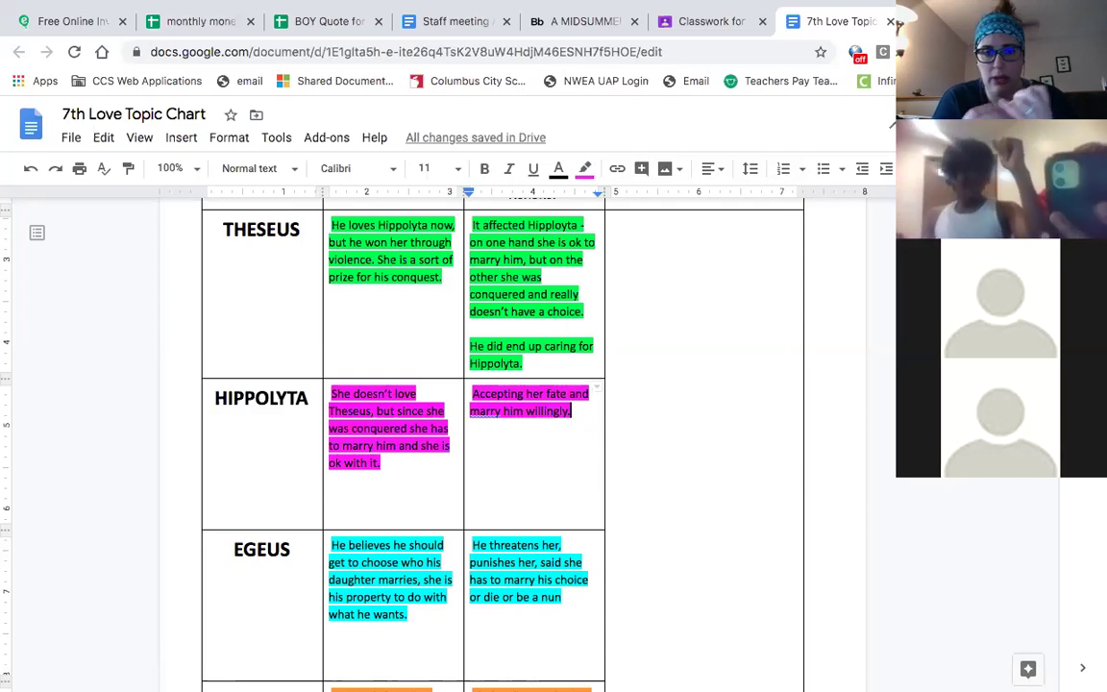
- Close the A Midsummer Night's Dream teacher resource PDF and return to the love topic chart
scroll(500, 432, up, 2)
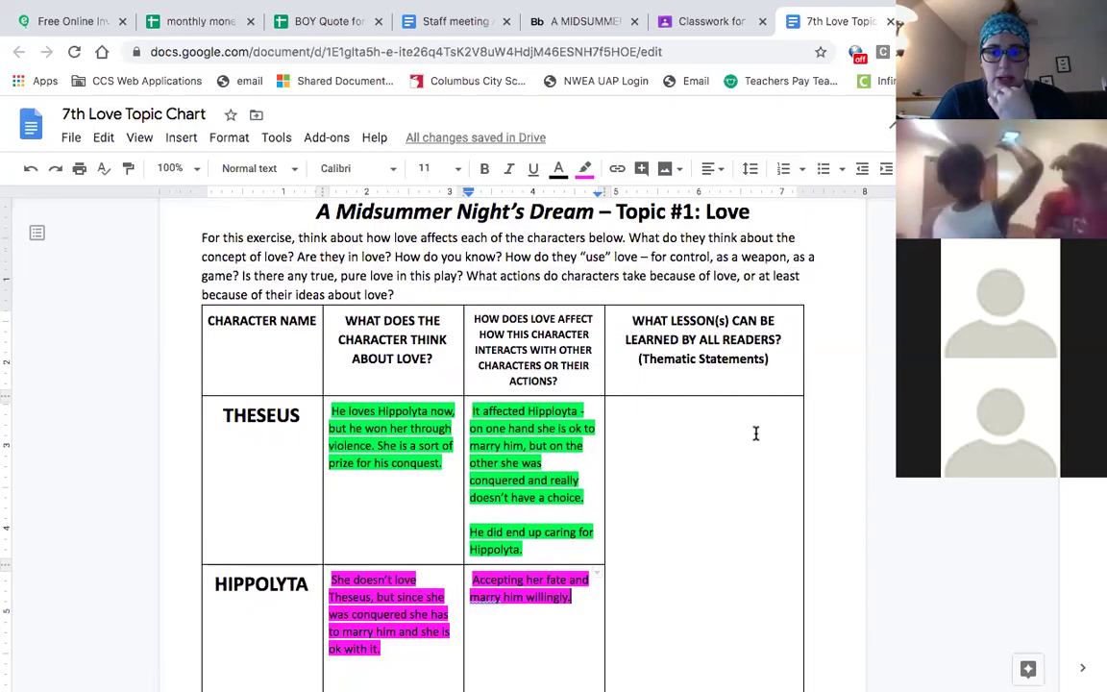
click(592, 22)
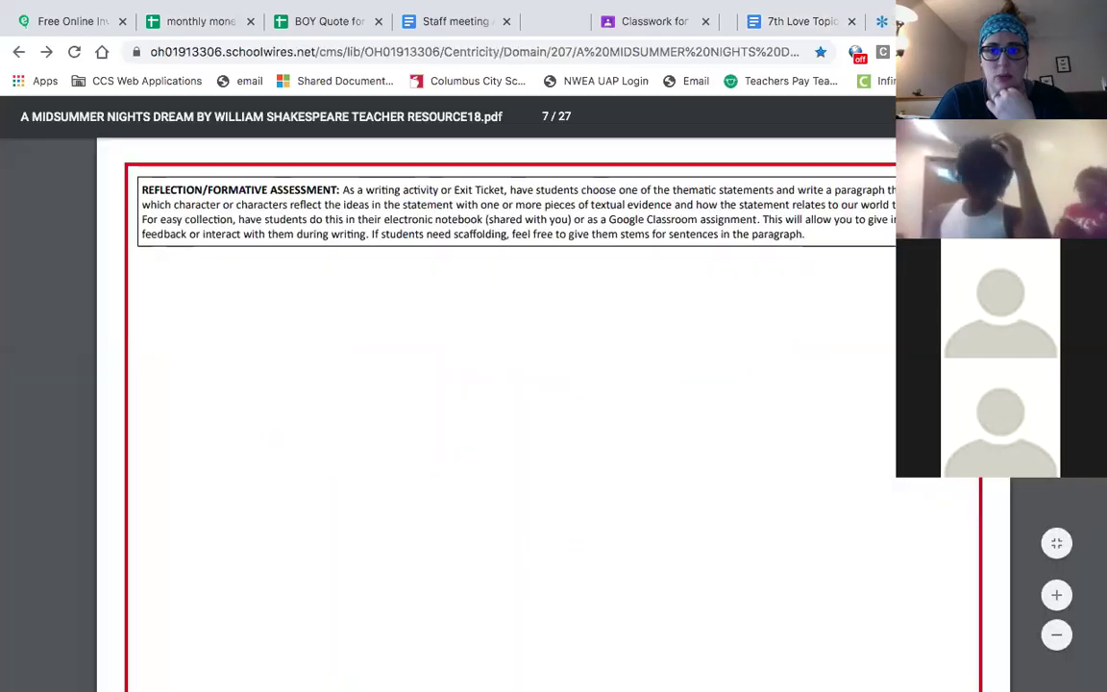
key(ctrl+w)
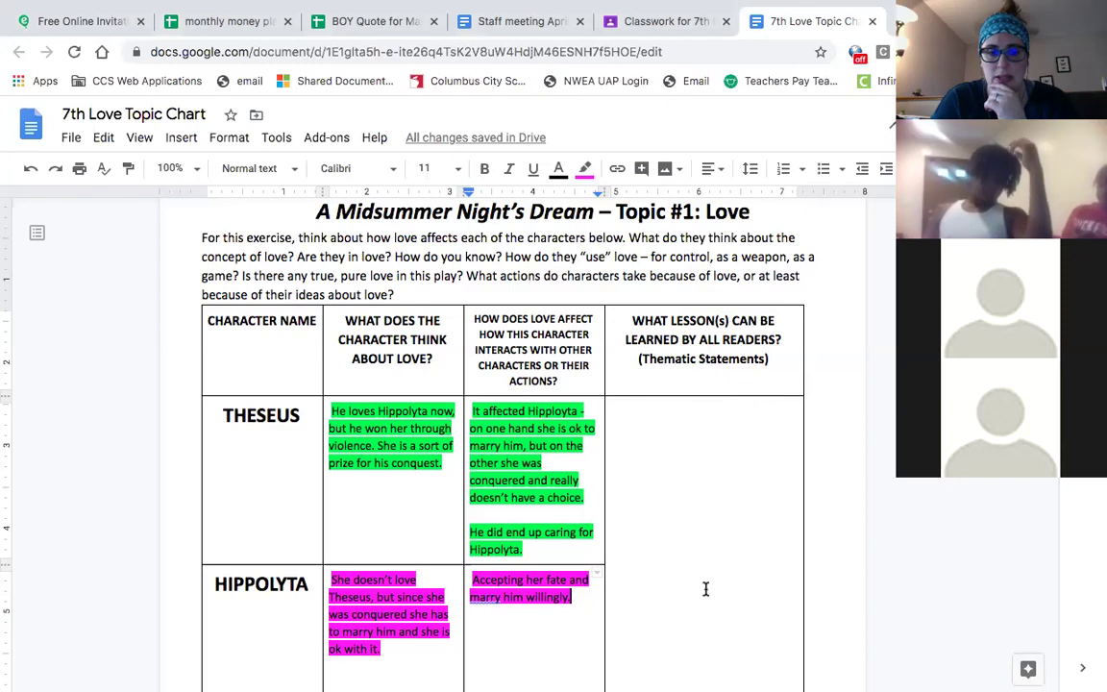
- Review the chart's character entries down to Puck and look at the table options for the thematic statements cell
scroll(705, 588, down, 5)
scroll(705, 588, down, 1)
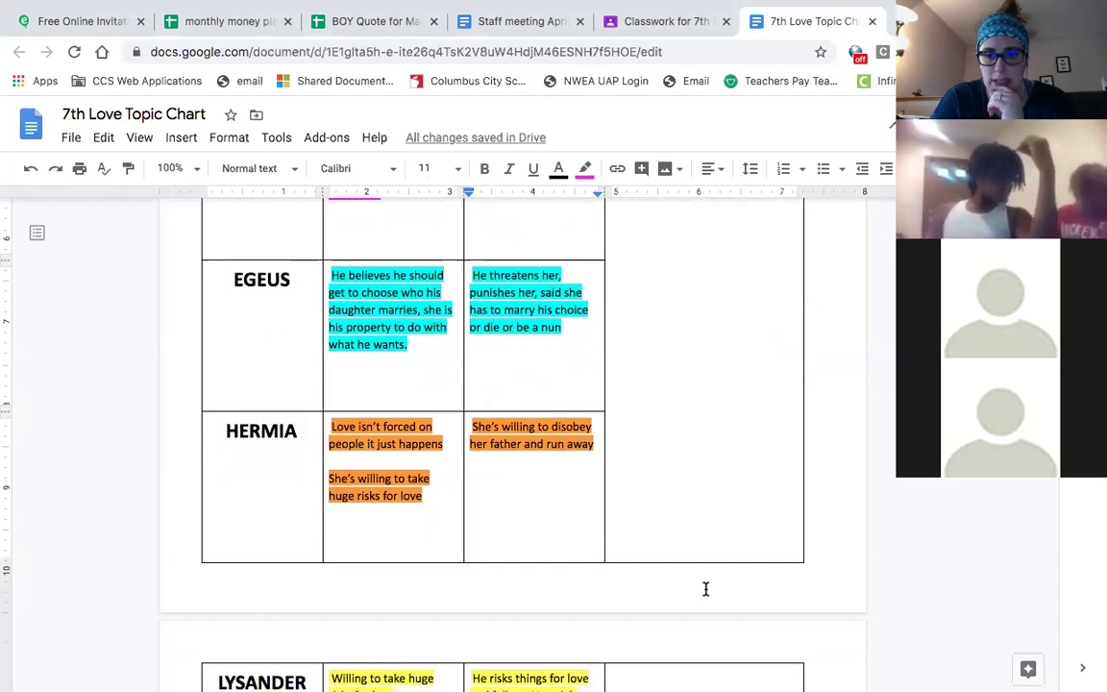
scroll(440, 566, down, 5)
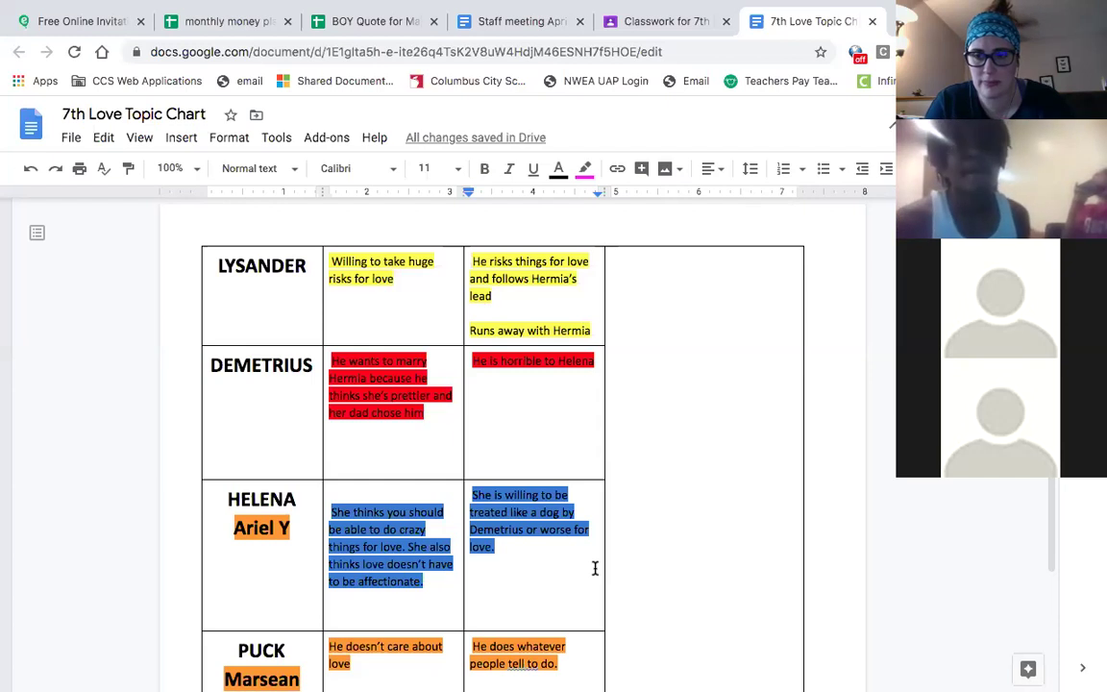
scroll(672, 482, down, 10)
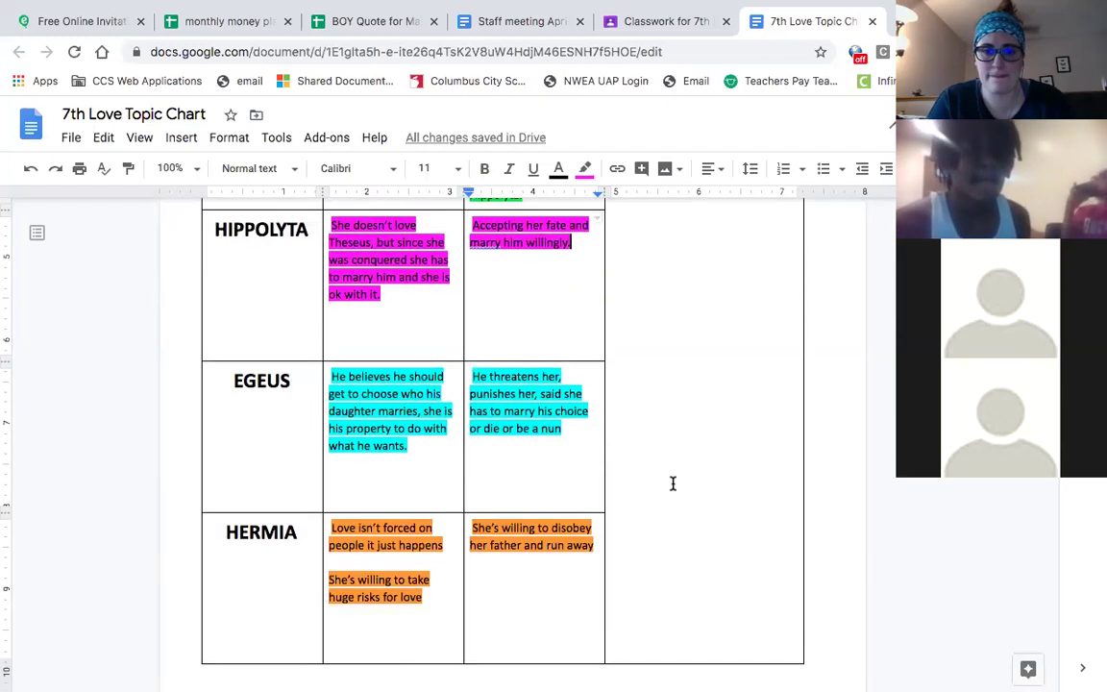
scroll(673, 483, up, 2)
right_click(673, 487)
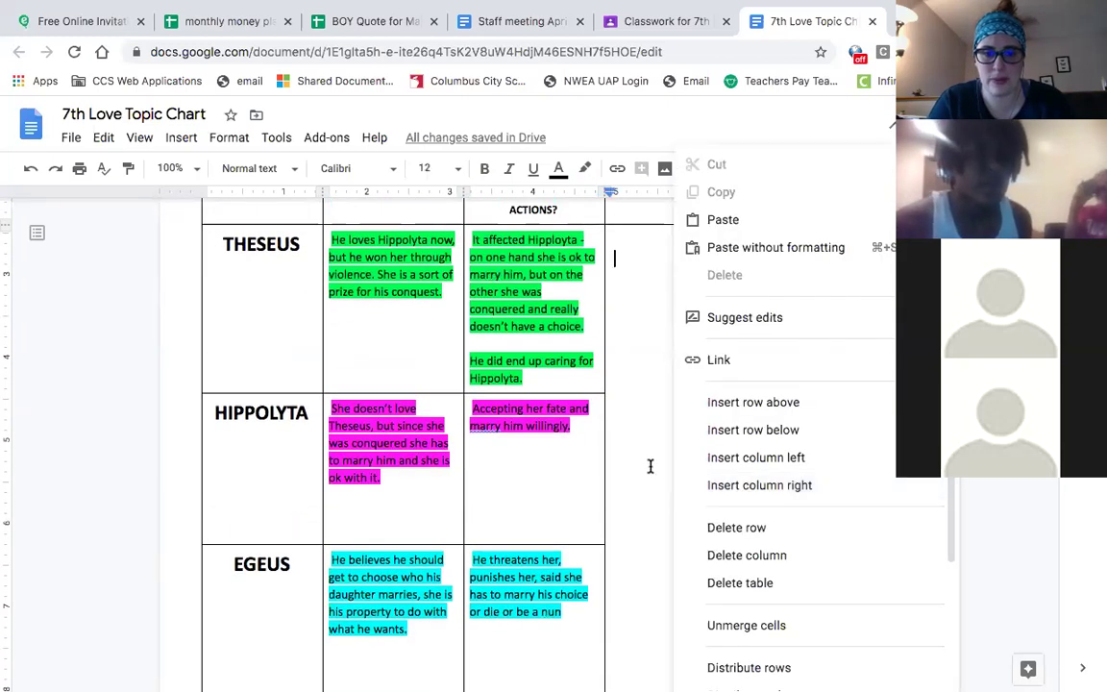
key(Escape)
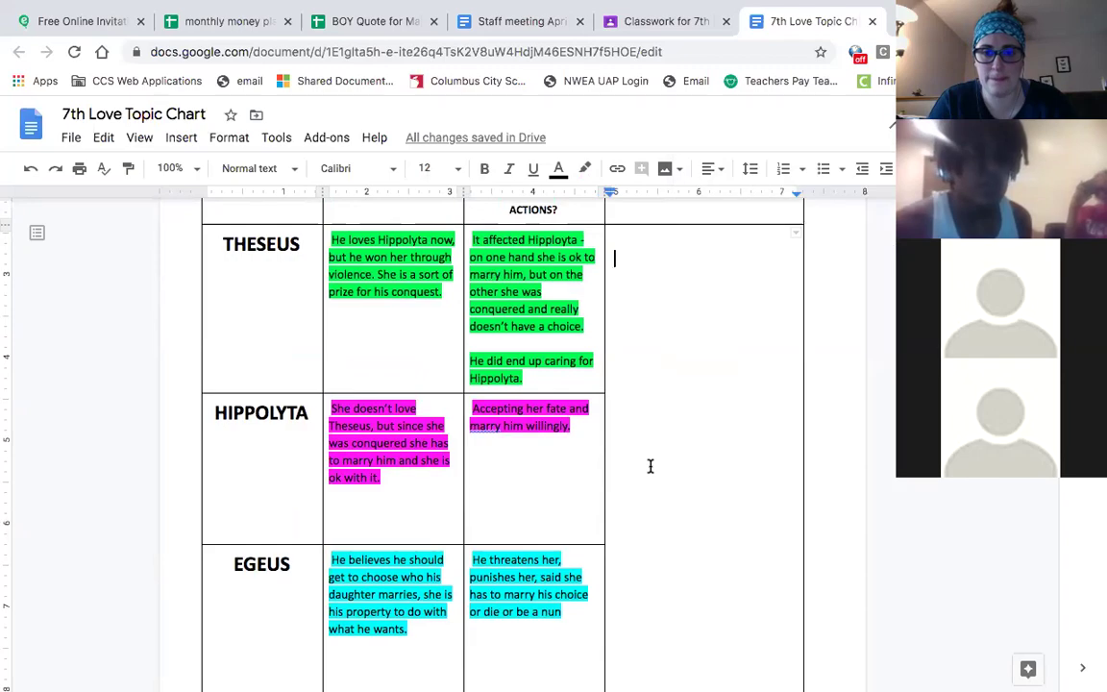
- Start the thematic statements cell with "Love is blind, causes chaos," in yellow highlighting
click(586, 170)
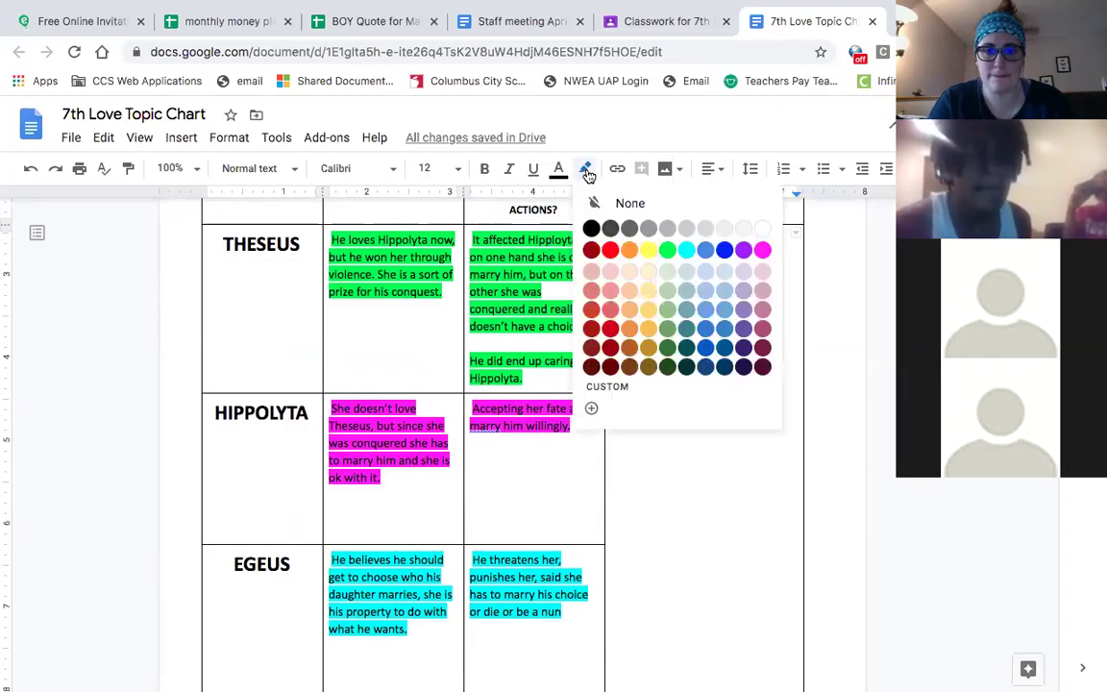
click(648, 249)
text(Love is )
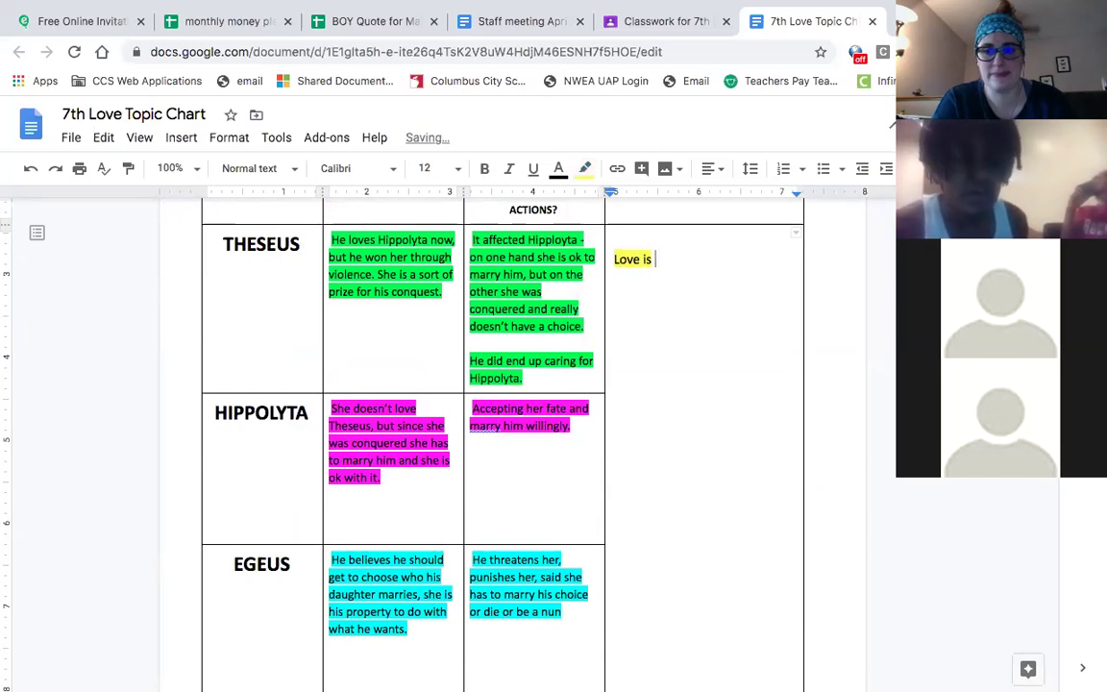
text(blind)
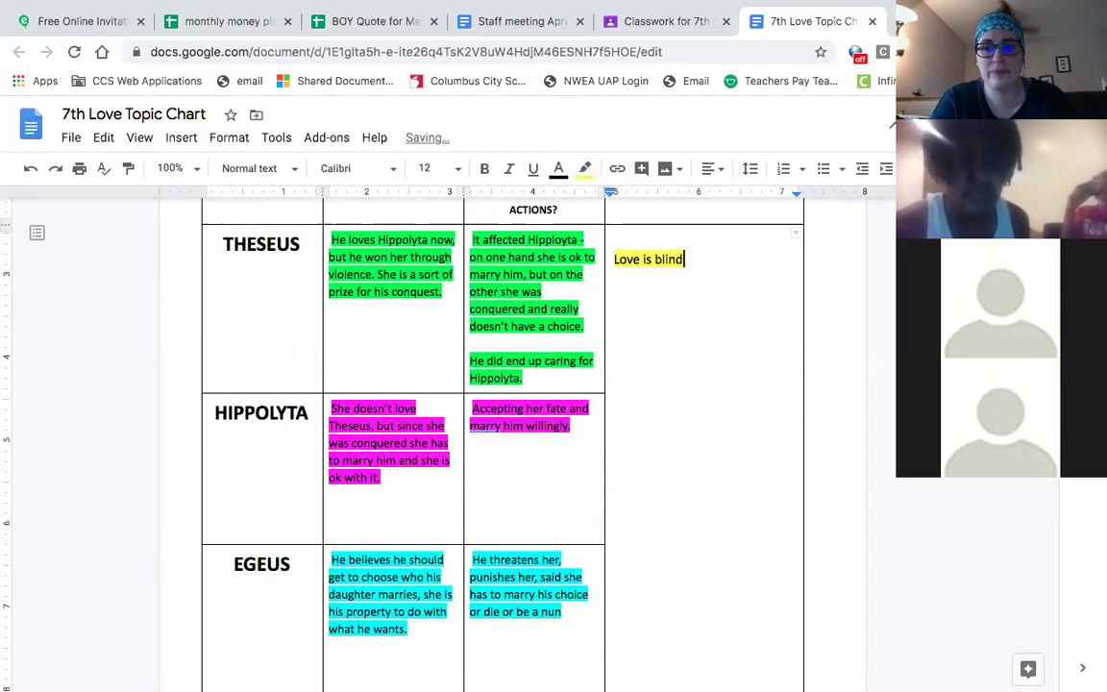
text(;)
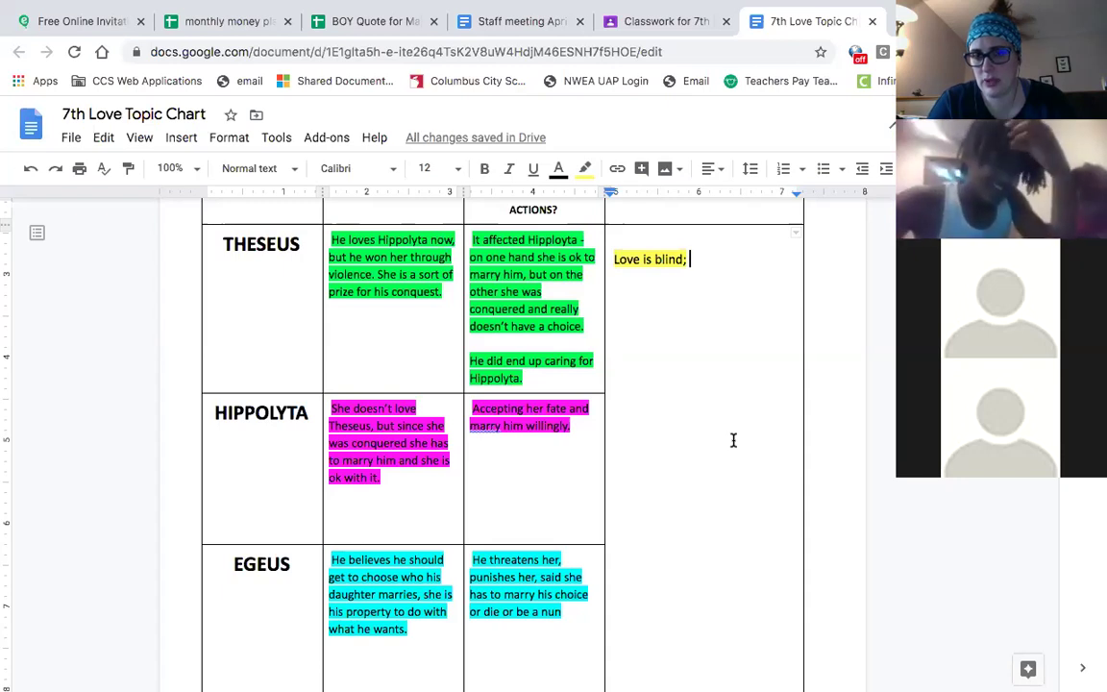
key(BackSpace)
text(, )
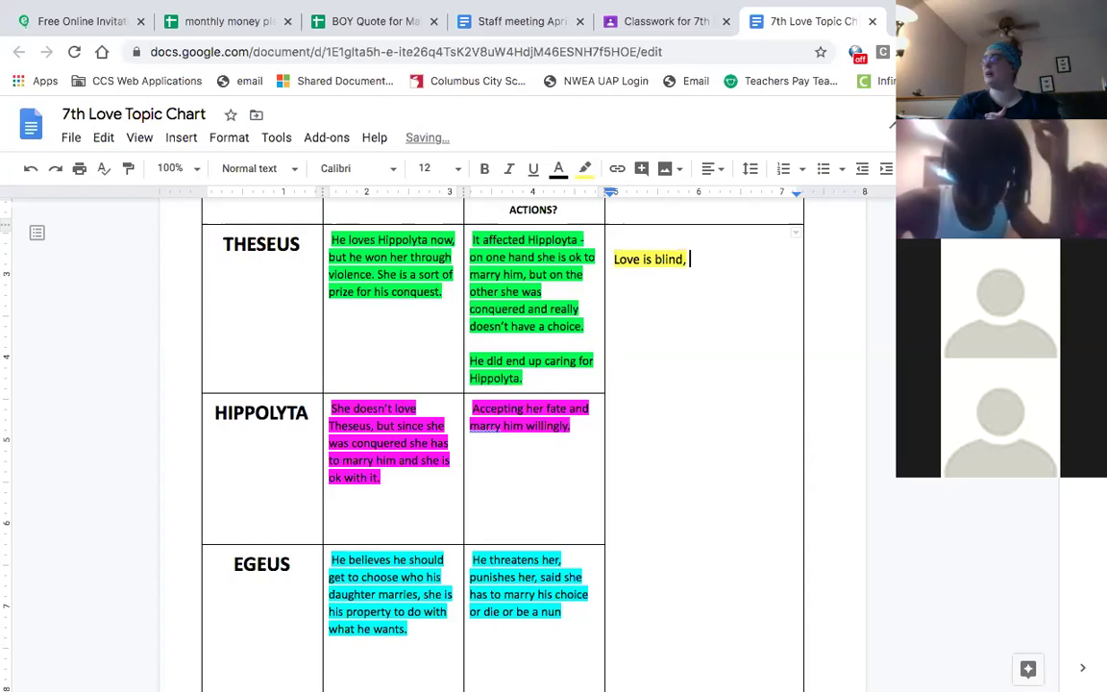
text(causes)
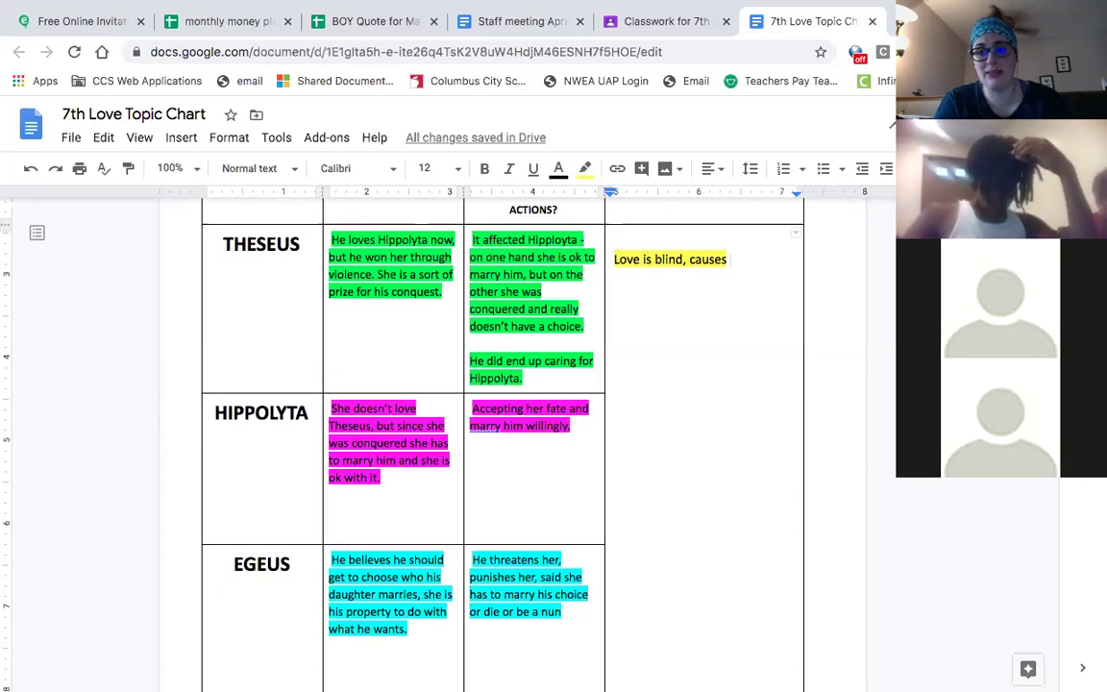
text(chaos)
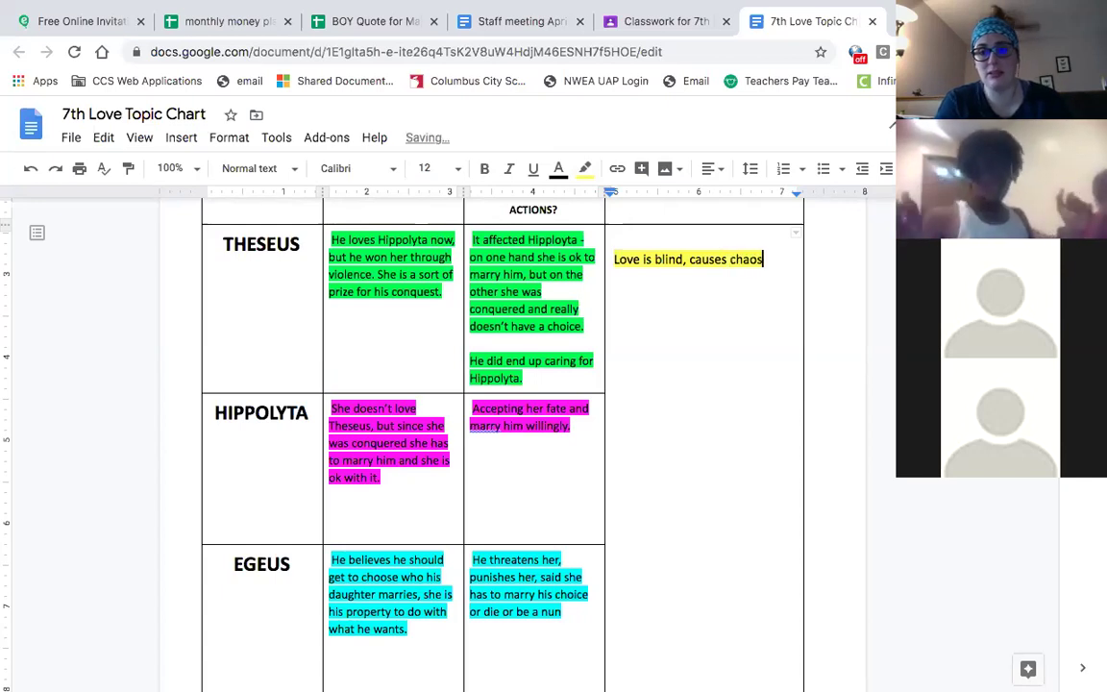
text(,)
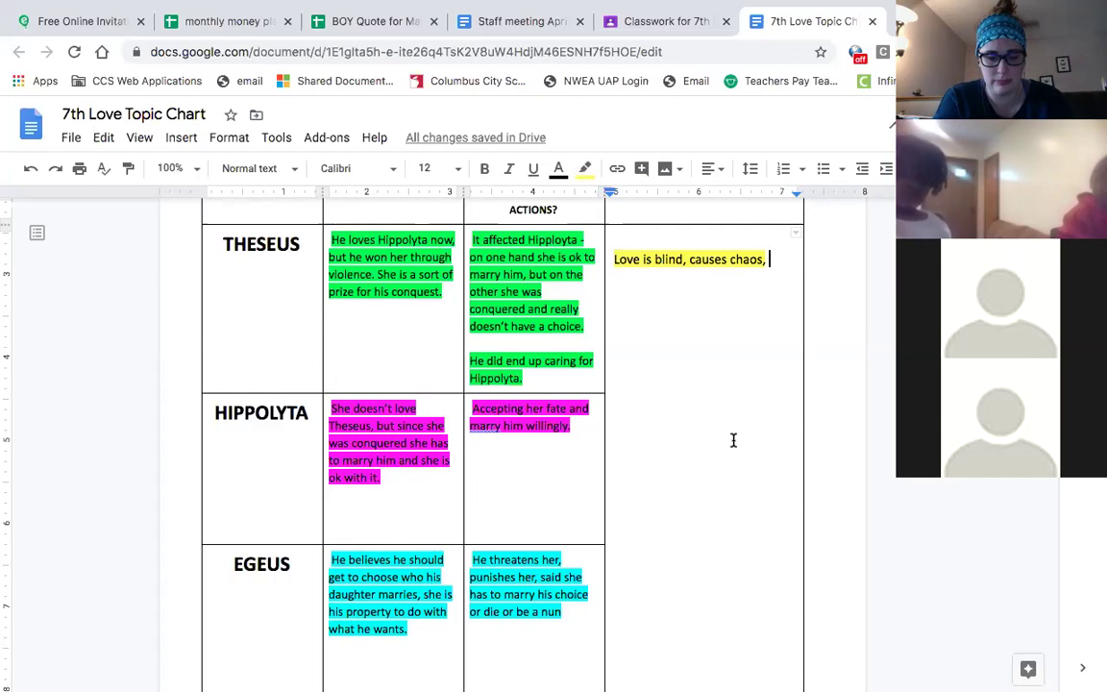
- Continue the first thematic statement with "makes you do crazy things," after "causes chaos,"
scroll(732, 440, up, 3)
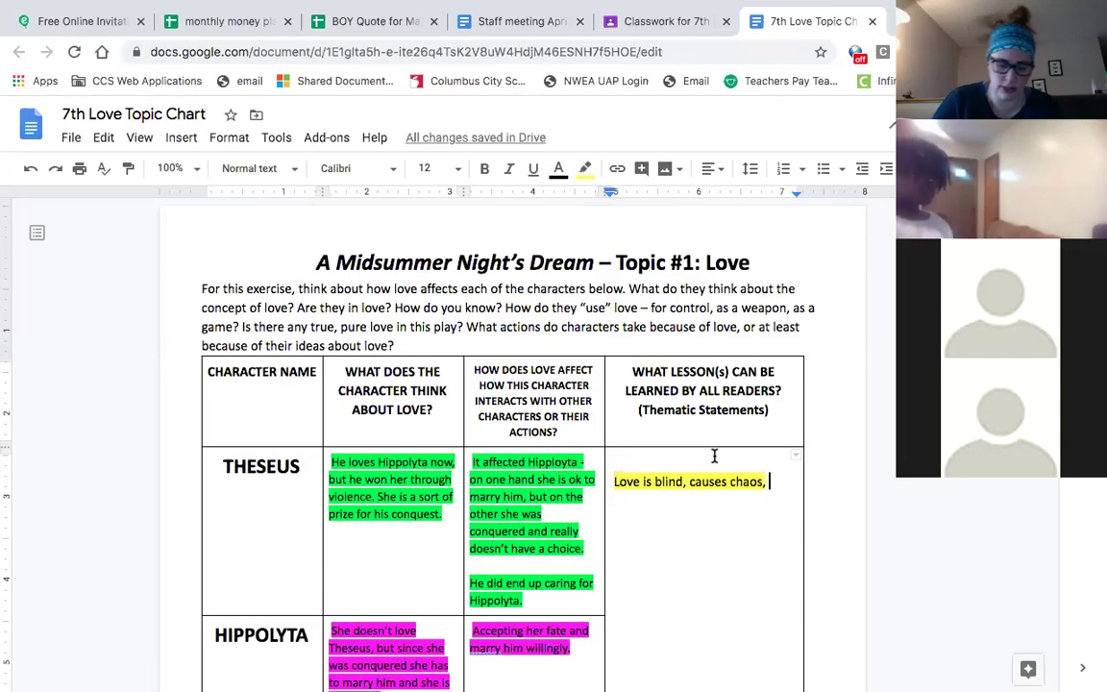
click(714, 456)
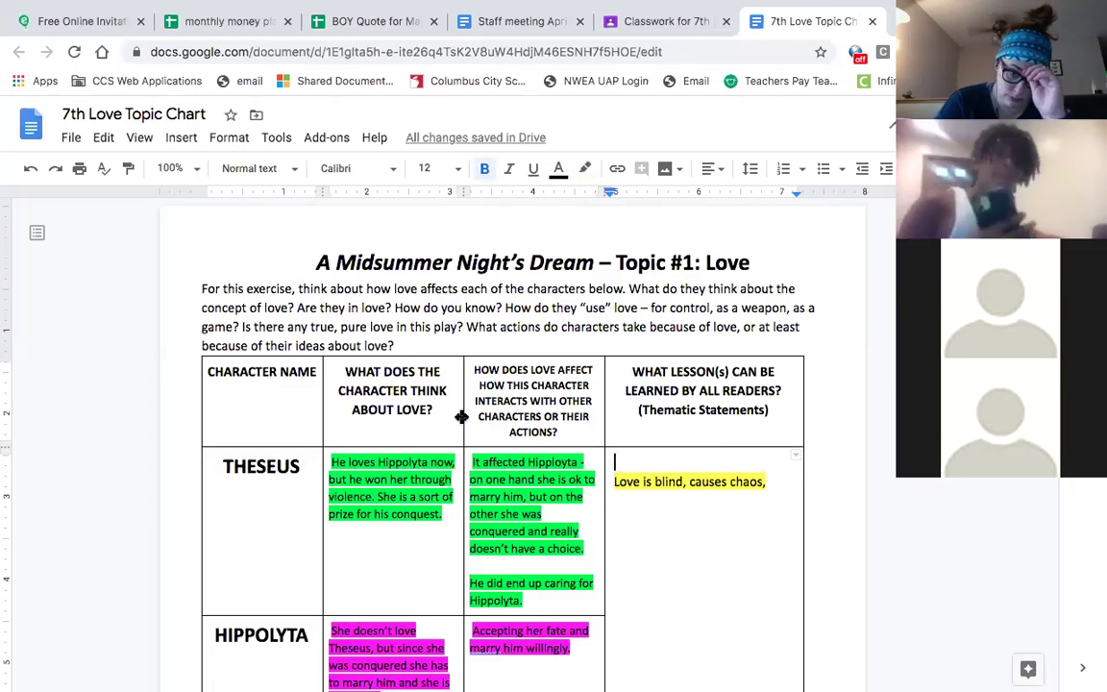
click(780, 487)
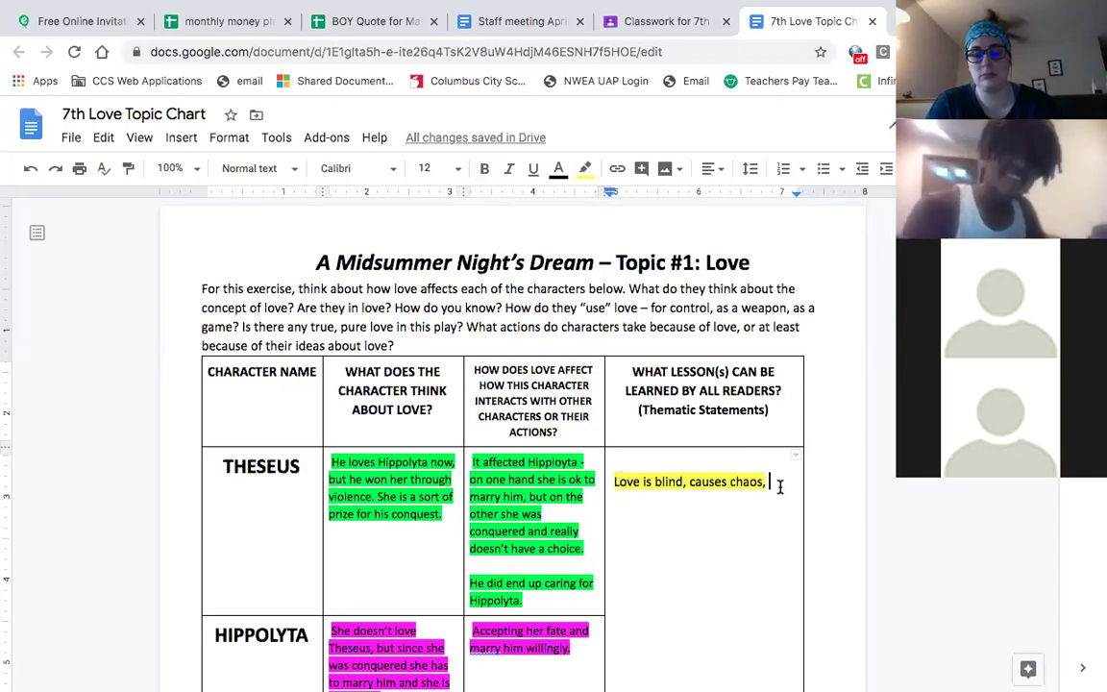
text(makes o)
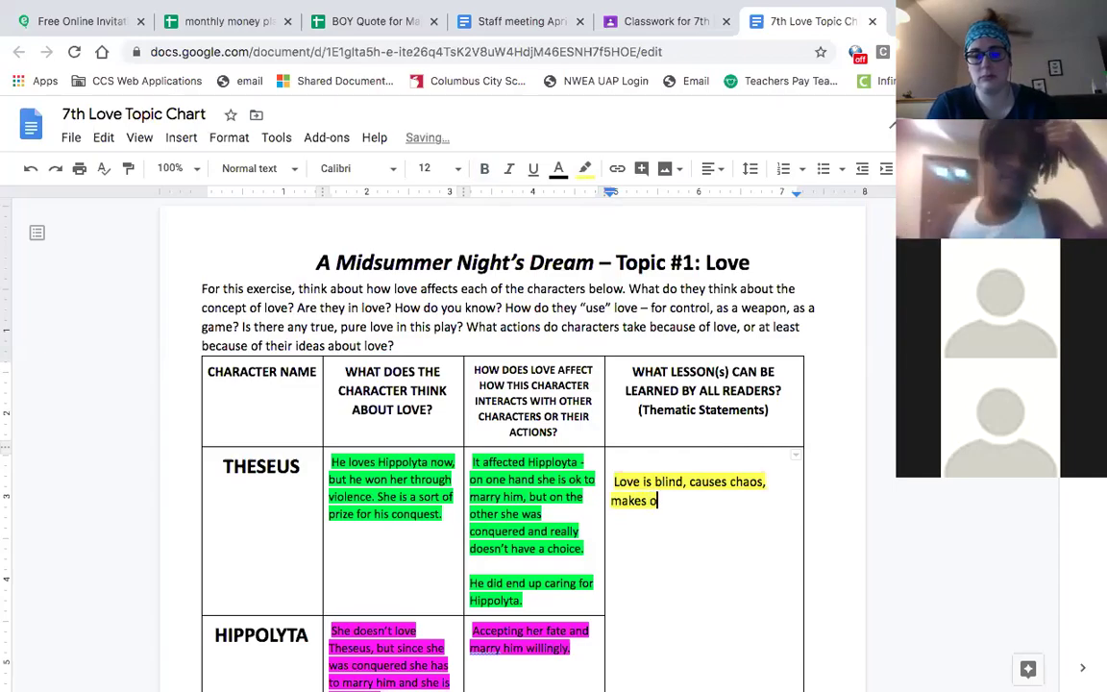
key(BackSpace)
text(you do cra)
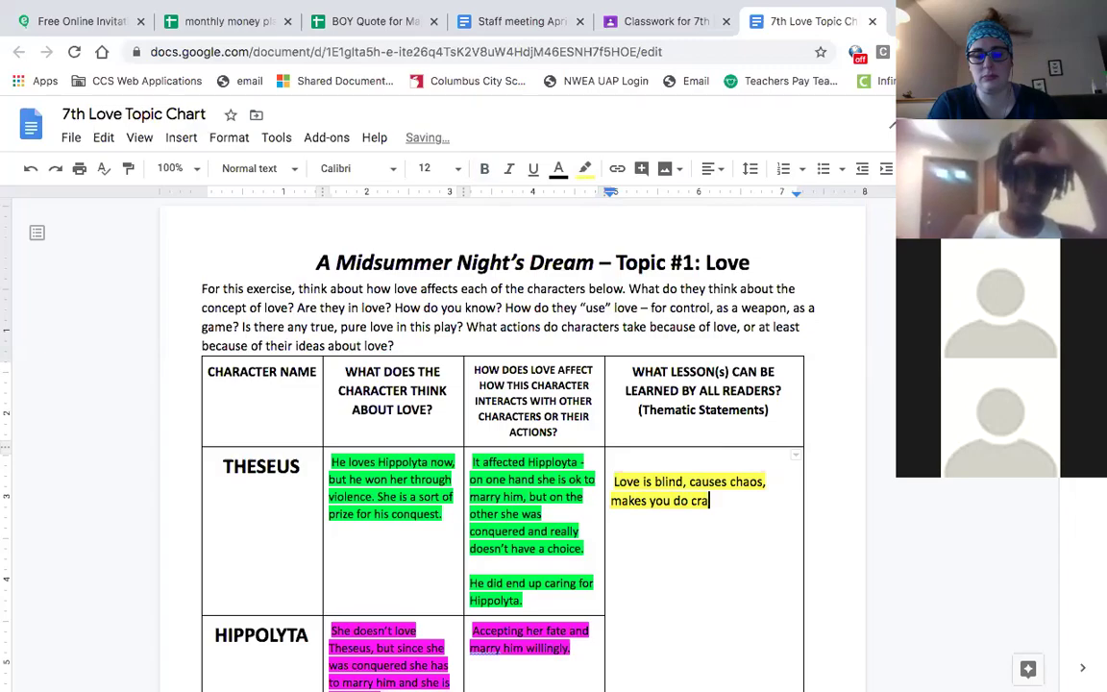
text(zy )
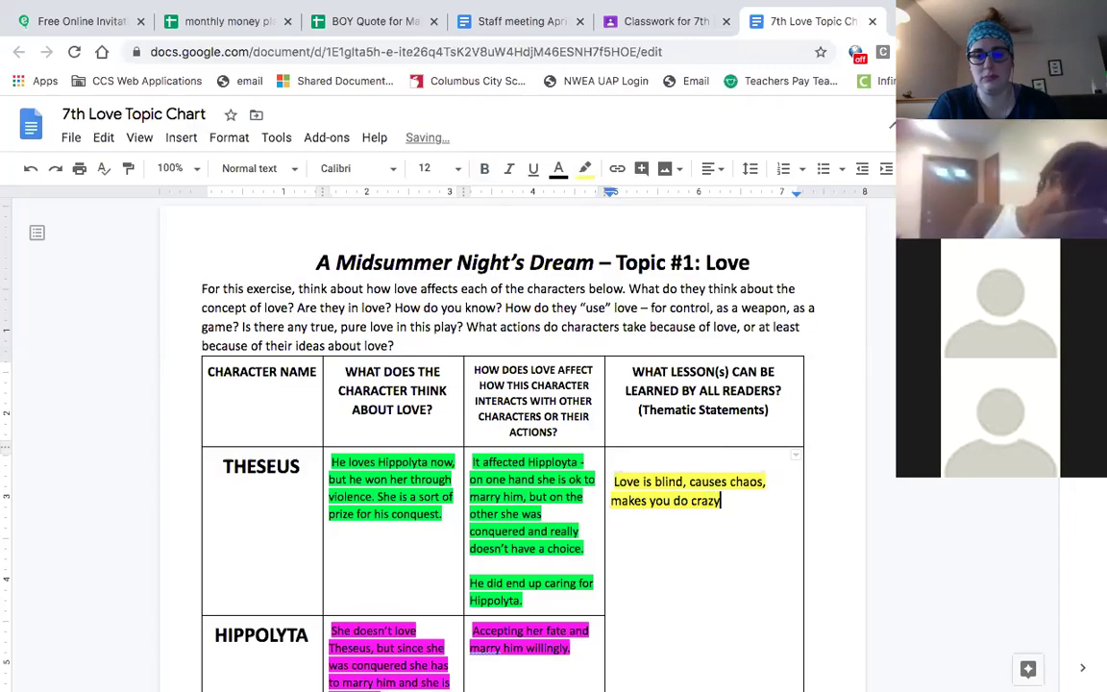
text(things,)
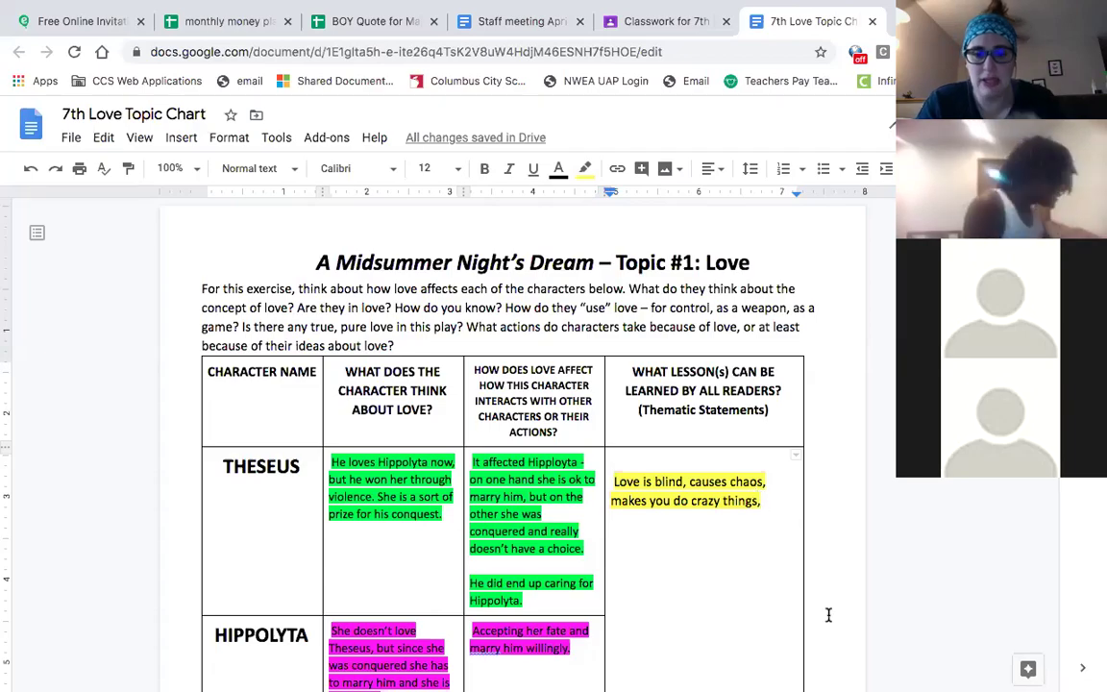
- Add "desperate," to the first thematic statement with its spelling corrected, and leave a blank line below it
text(des)
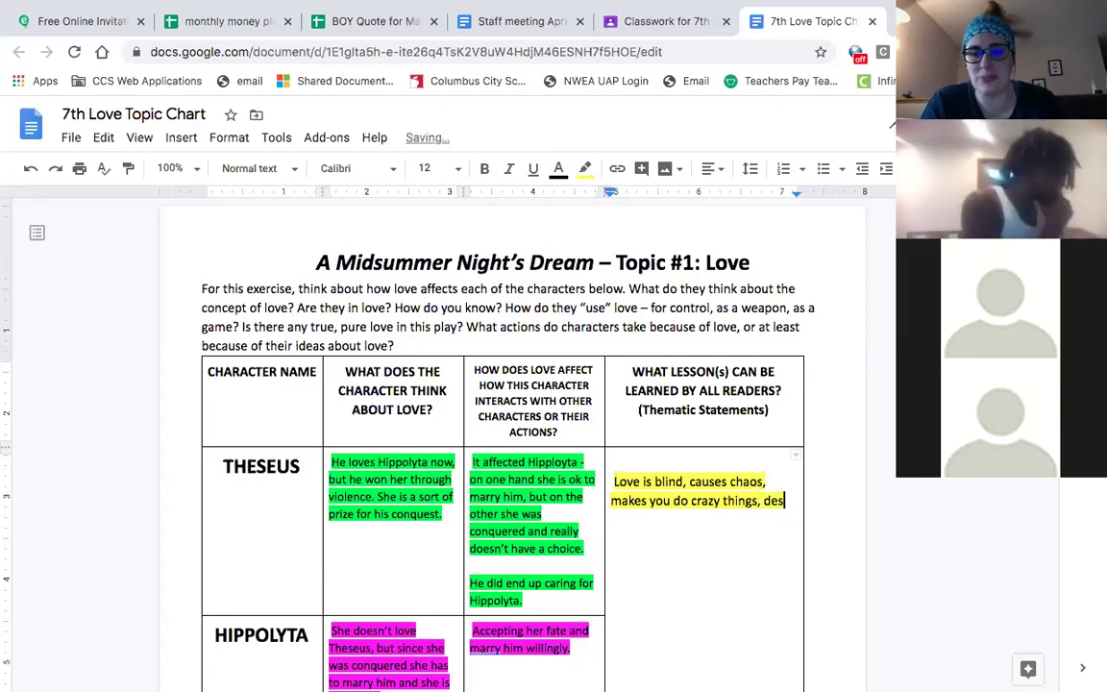
text(parata)
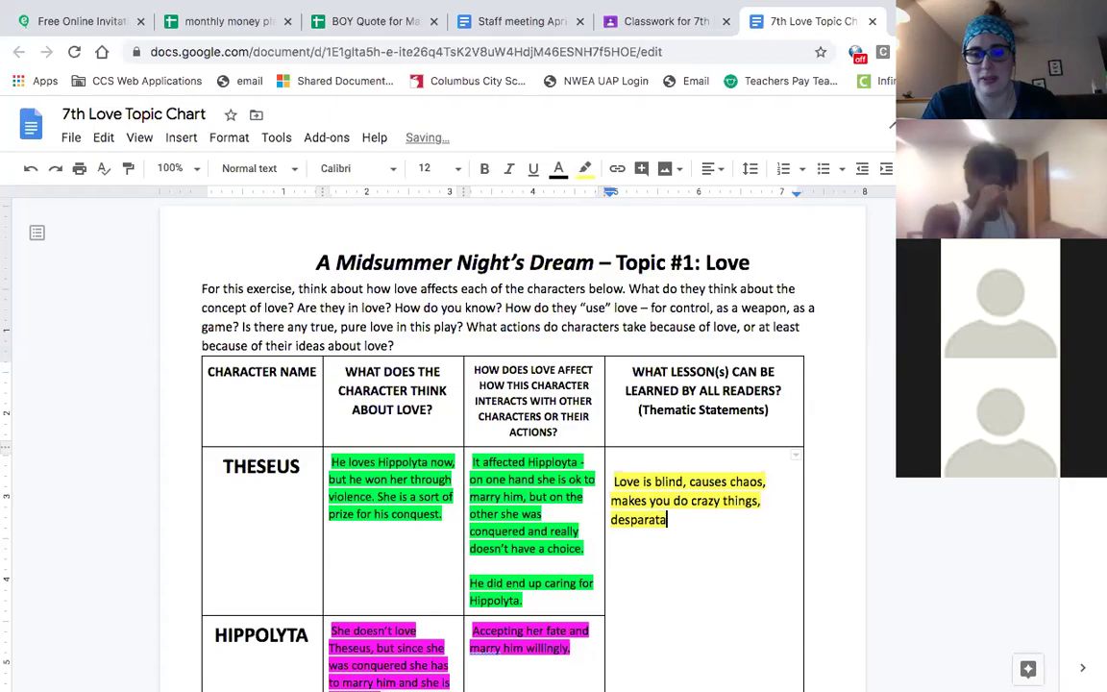
key(BackSpace)
key(BackSpace)
text(r)
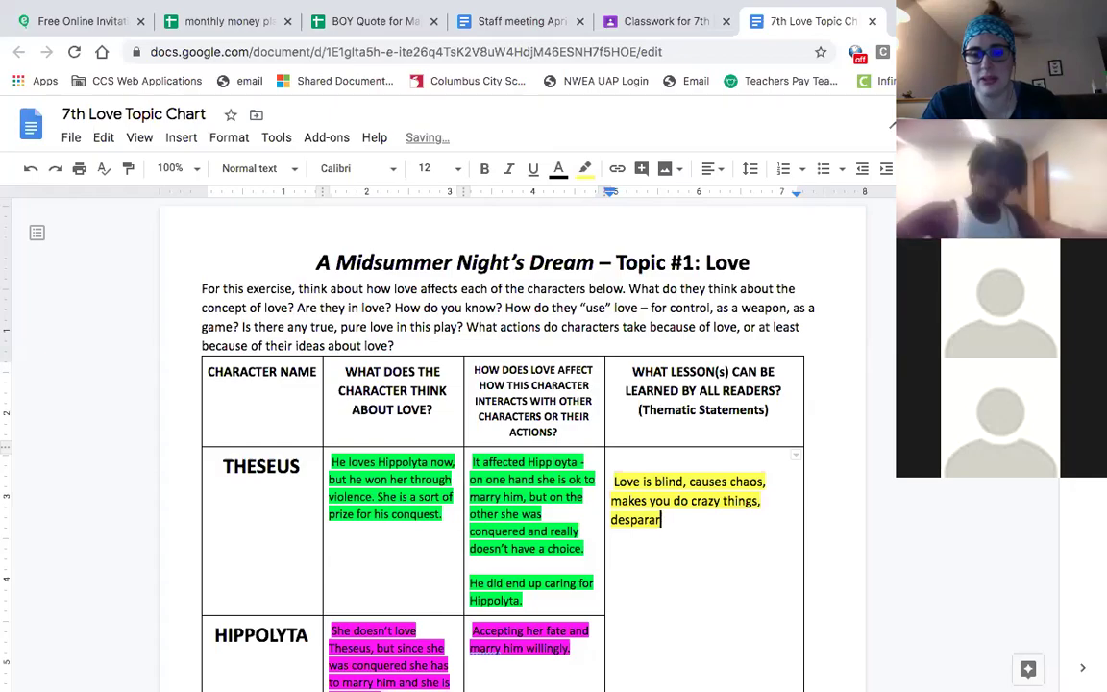
key(BackSpace)
text(te,)
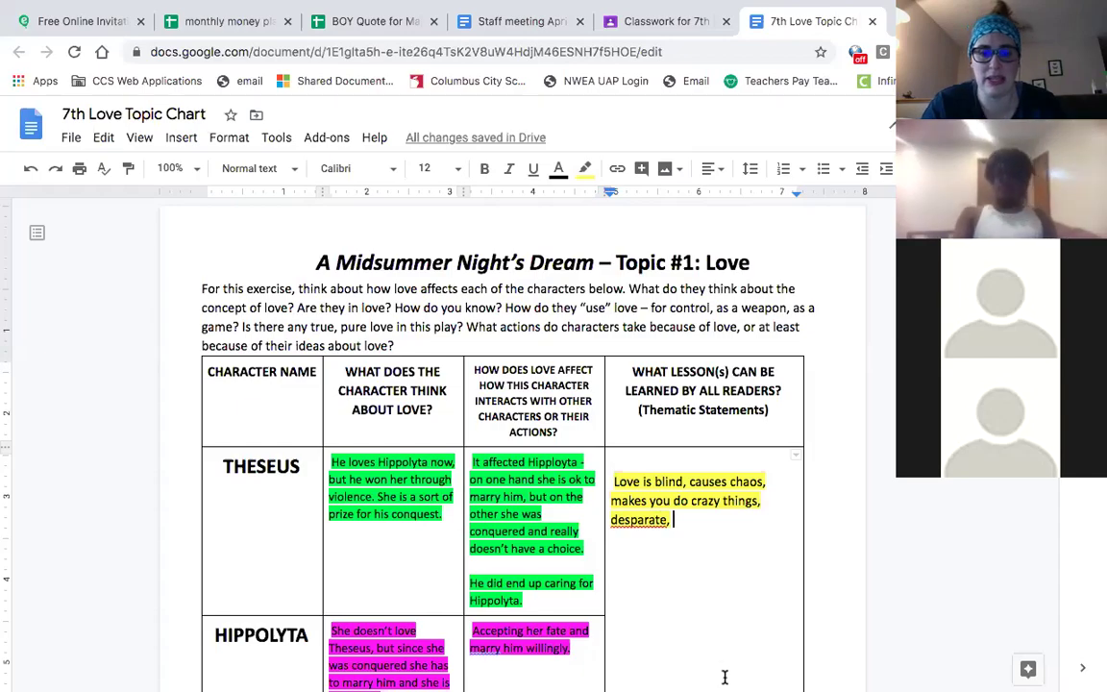
right_click(624, 520)
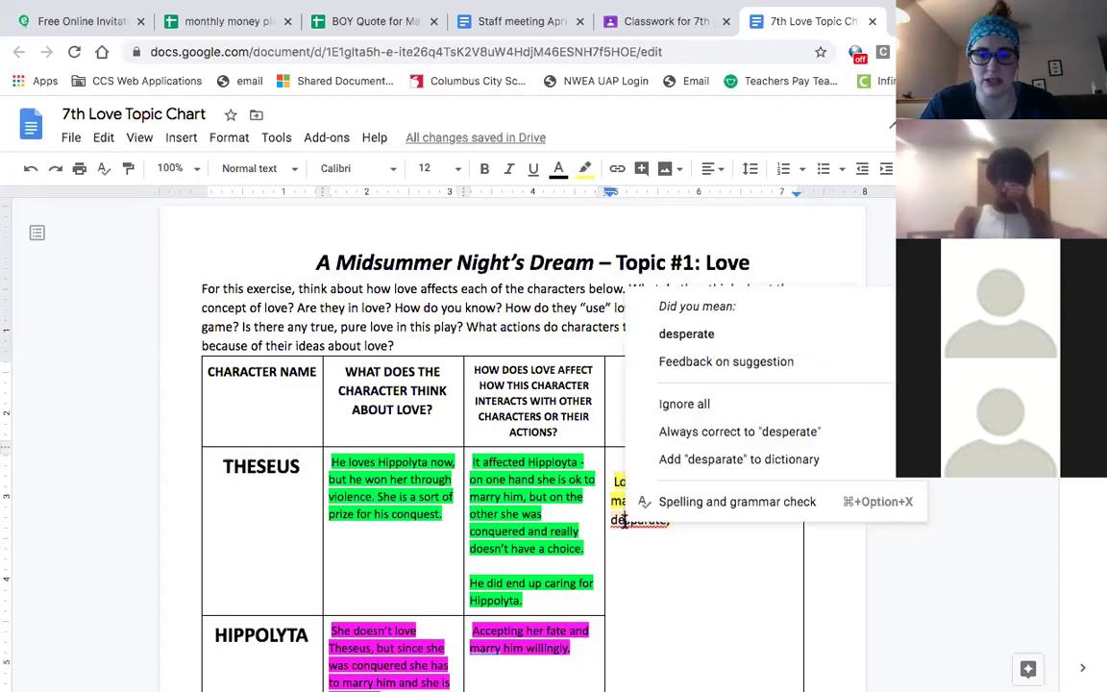
click(673, 332)
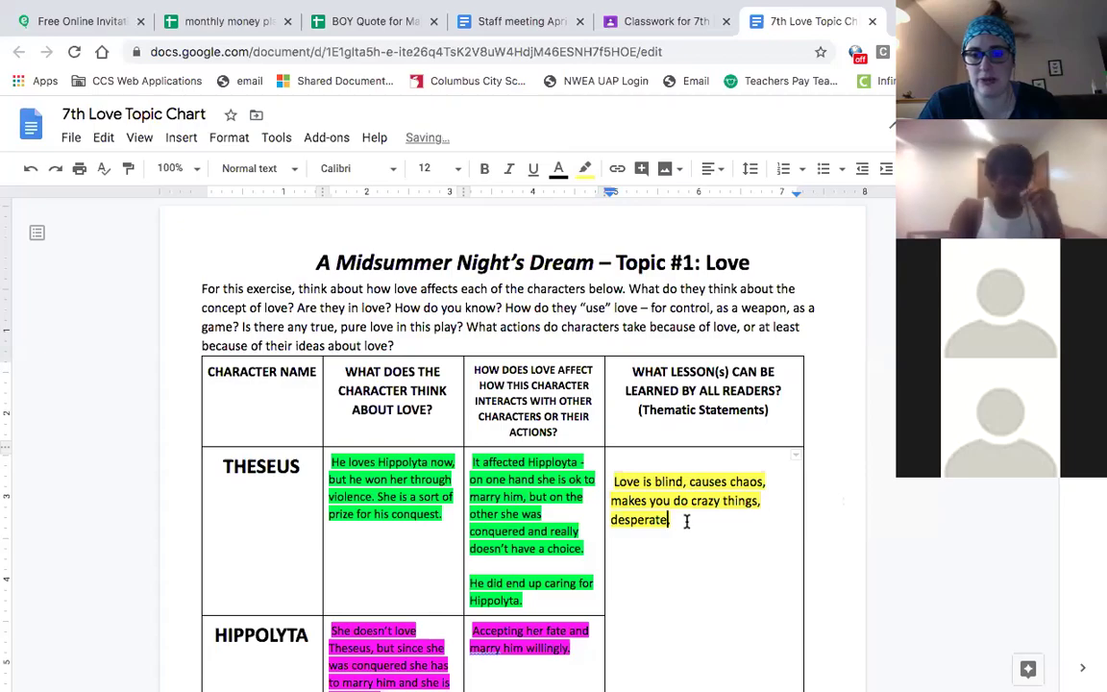
text(,)
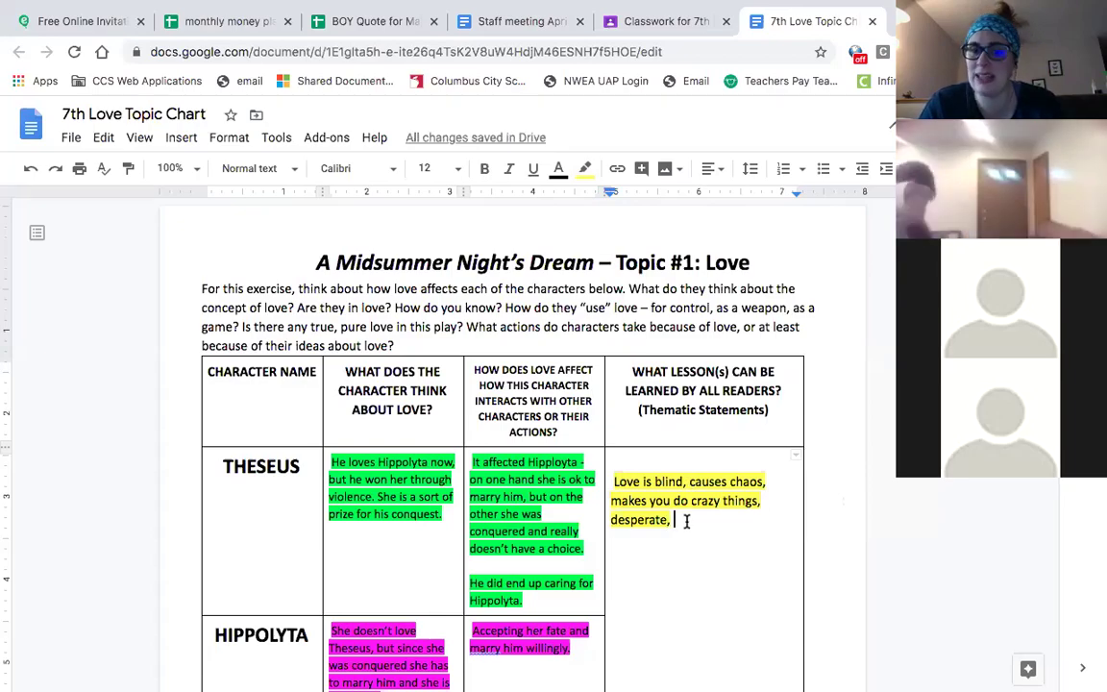
key(Return)
key(Return)
- Accept the grammar suggestion "marrying" for "marry" in Hippolyta's entry on how love affects her interactions
scroll(679, 519, down, 2)
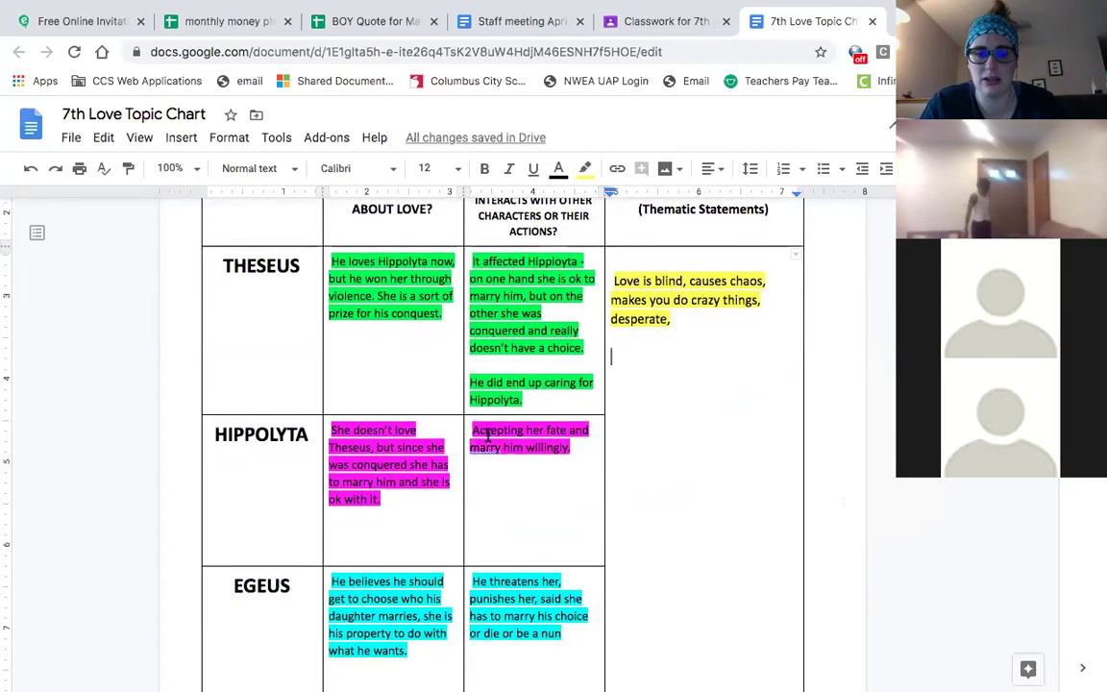
click(487, 452)
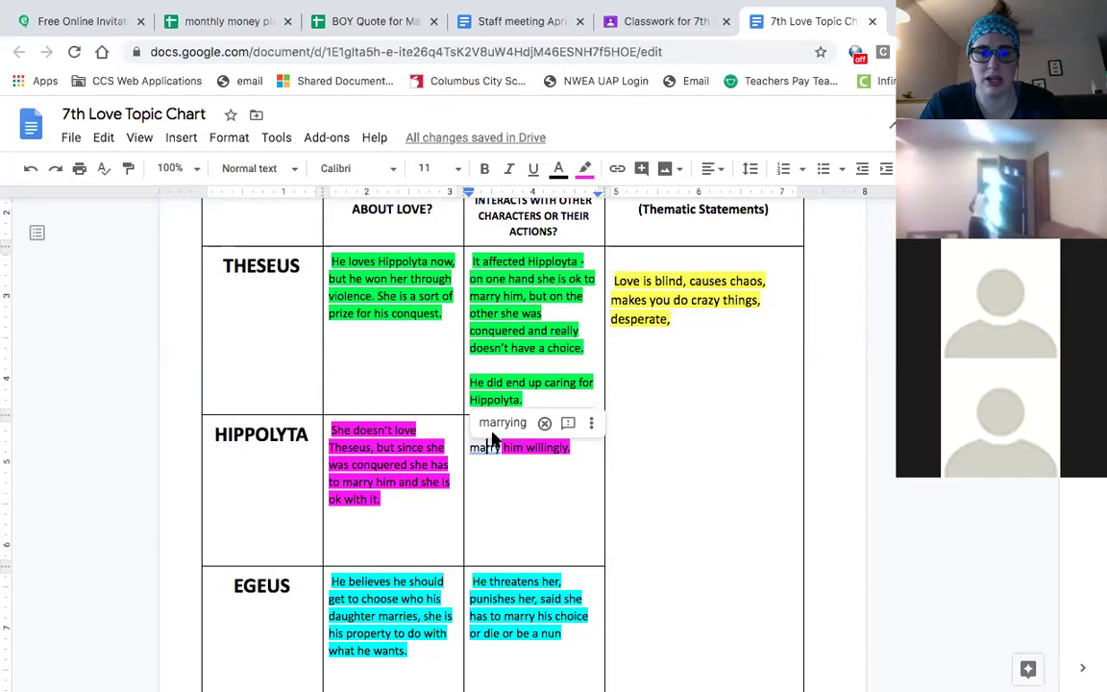
click(502, 423)
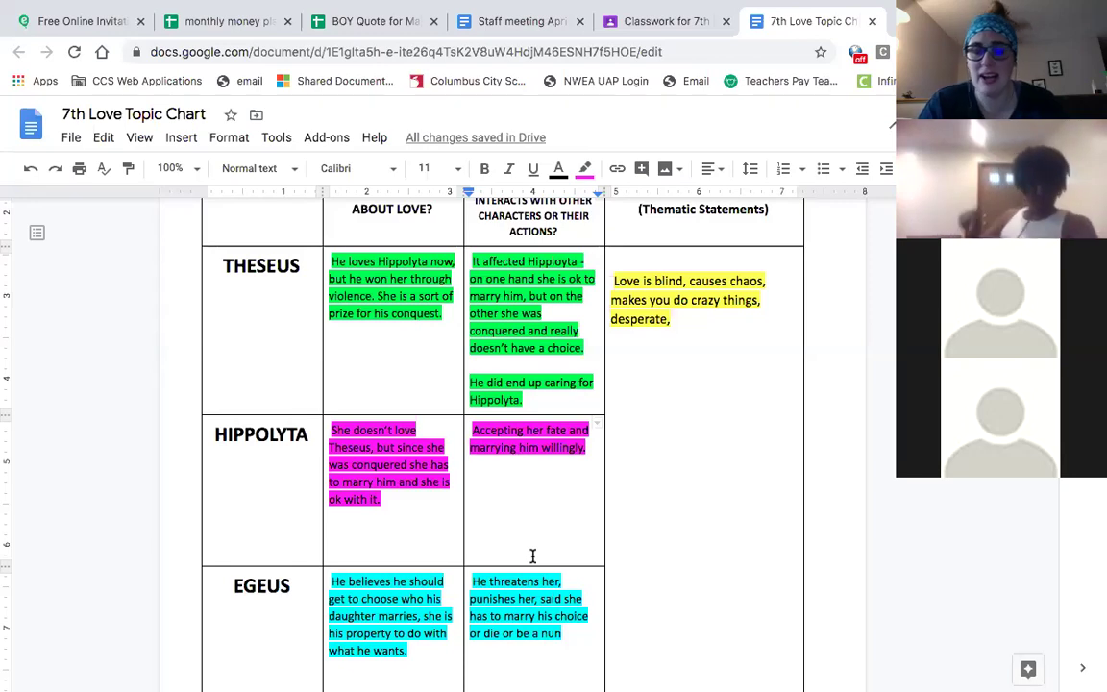
- Add a second thematic statement below the first, reading "Love is powerful and cannot be controlled."
click(697, 319)
key(Return)
key(Return)
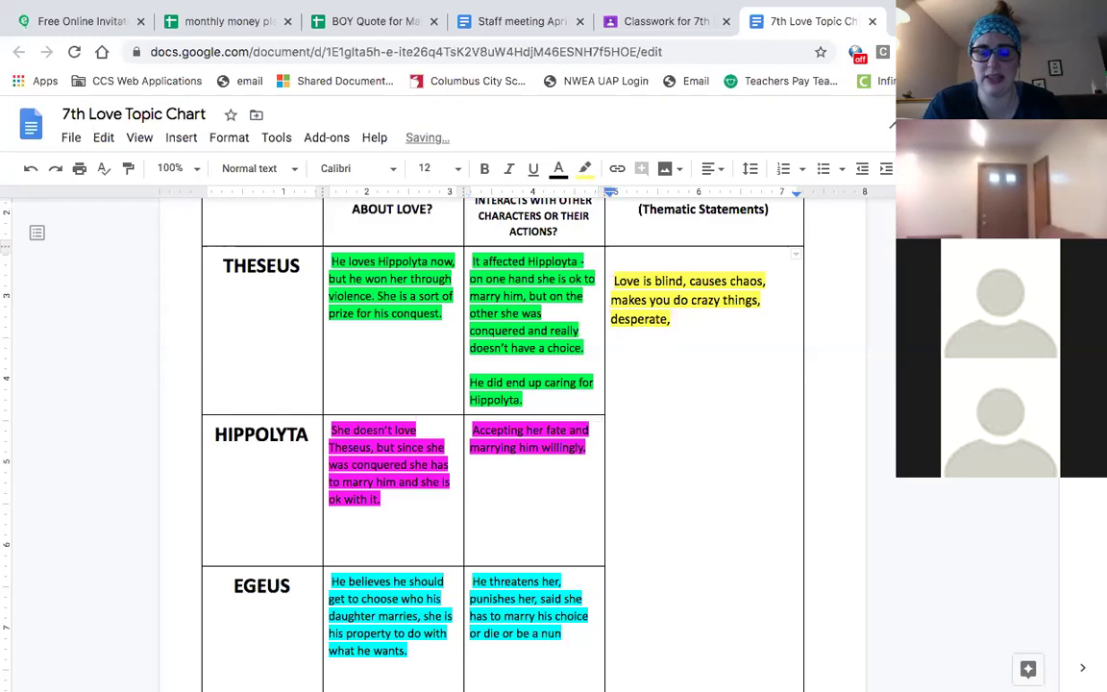
text(Love)
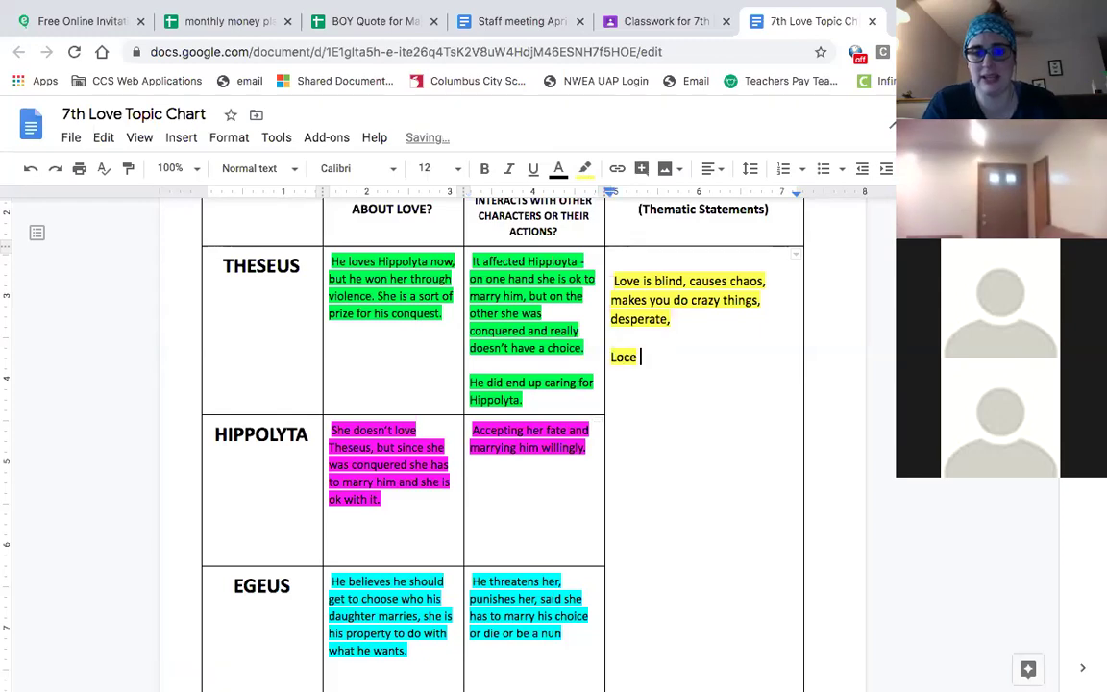
key(BackSpace)
key(BackSpace)
text(cve)
key(BackSpace)
key(BackSpace)
key(BackSpace)
text(ve is)
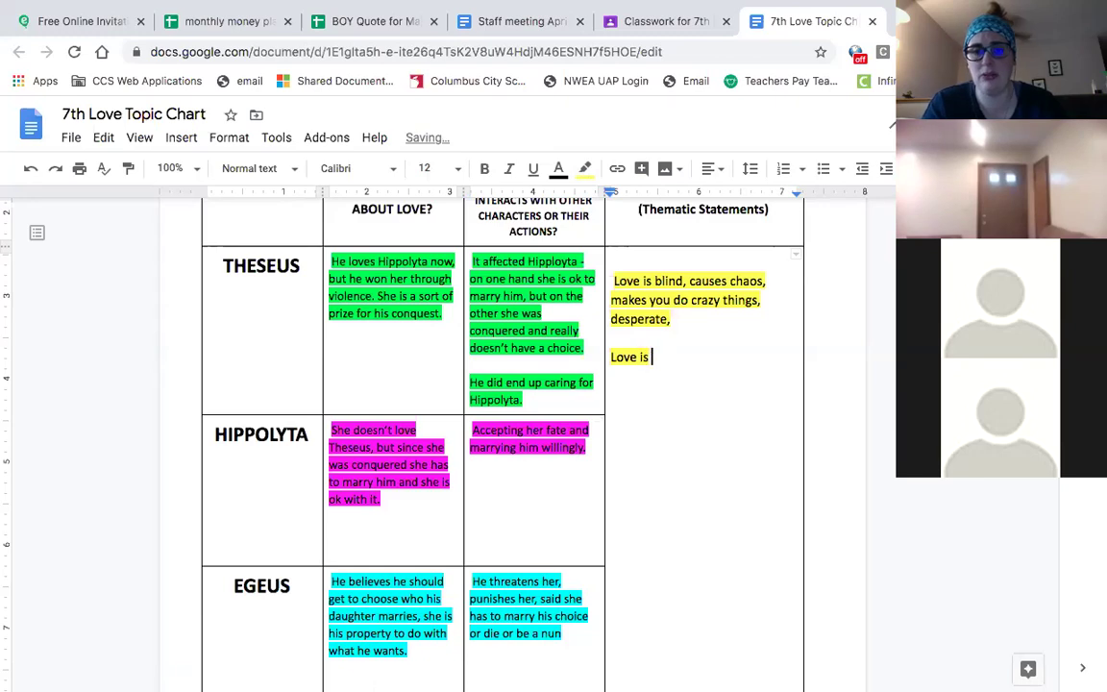
text( powerful and )
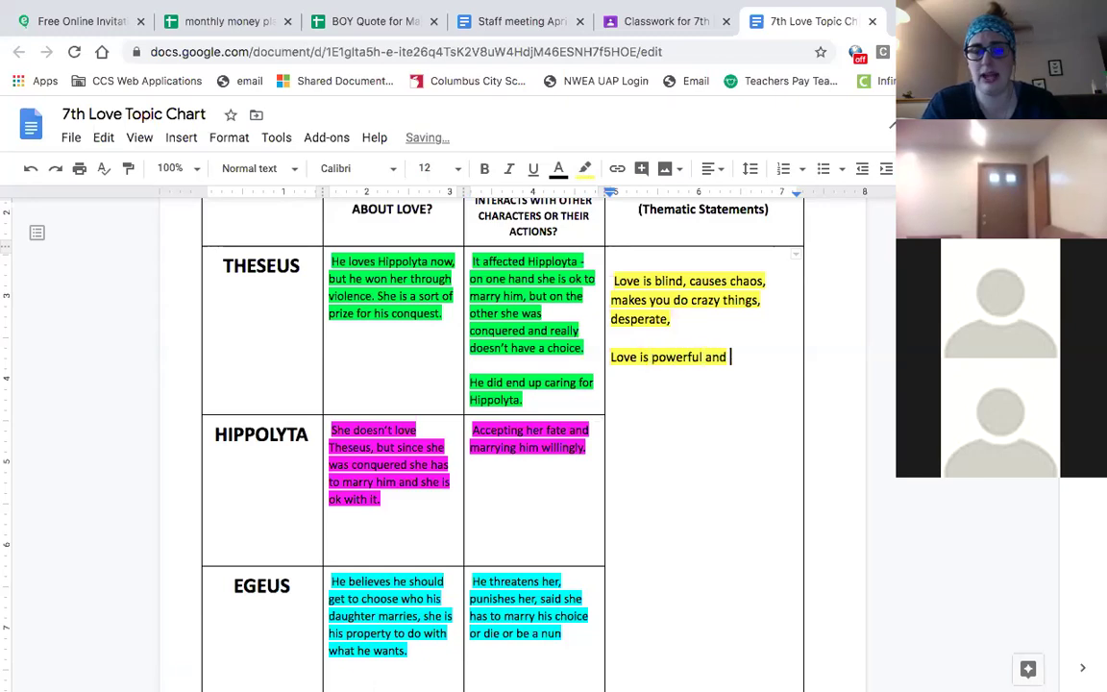
text(cannot be)
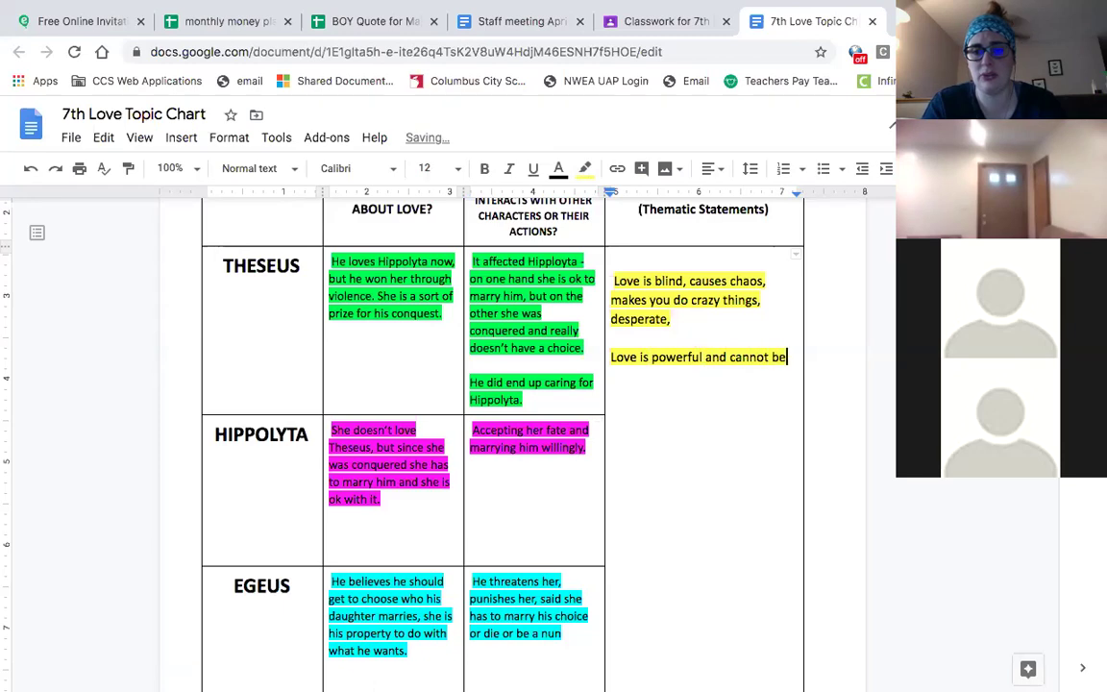
text( controlled.)
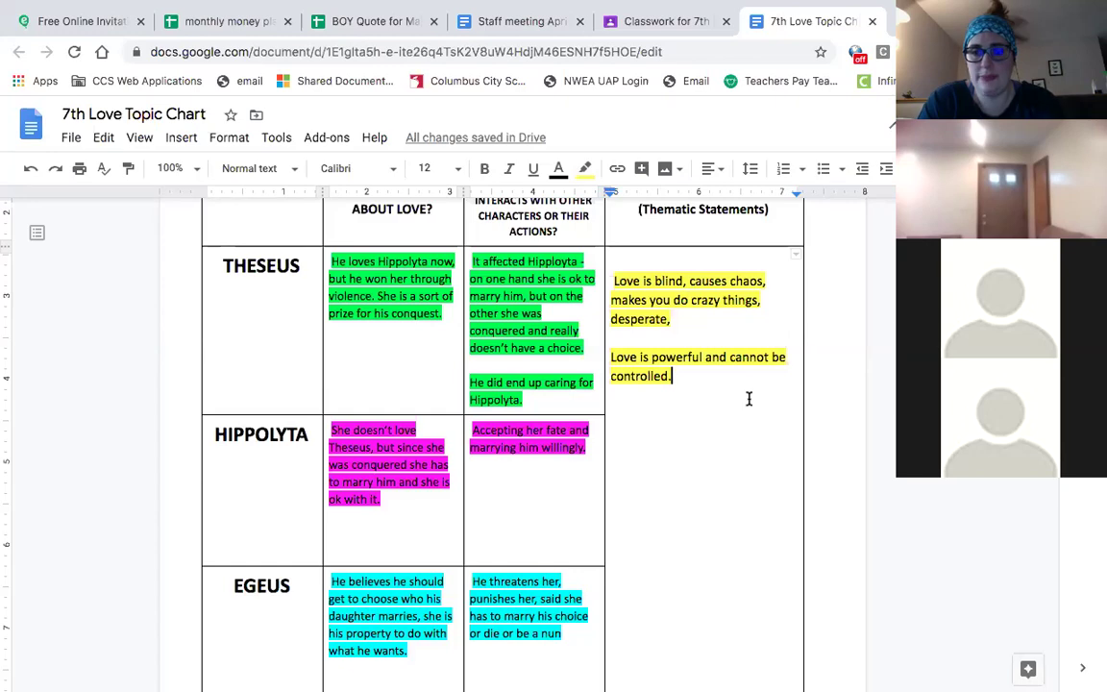
- Review the chart's character entries down to Titania and return to the thematic statements at its start
scroll(749, 399, down, 10)
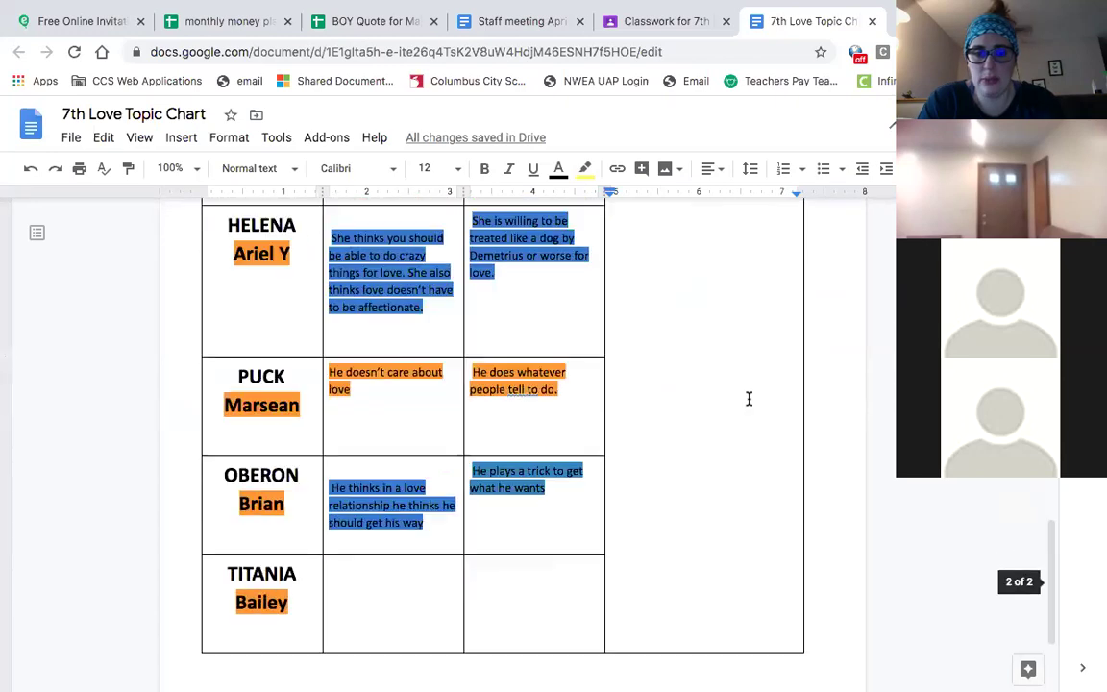
scroll(749, 399, down, 2)
scroll(749, 399, up, 12)
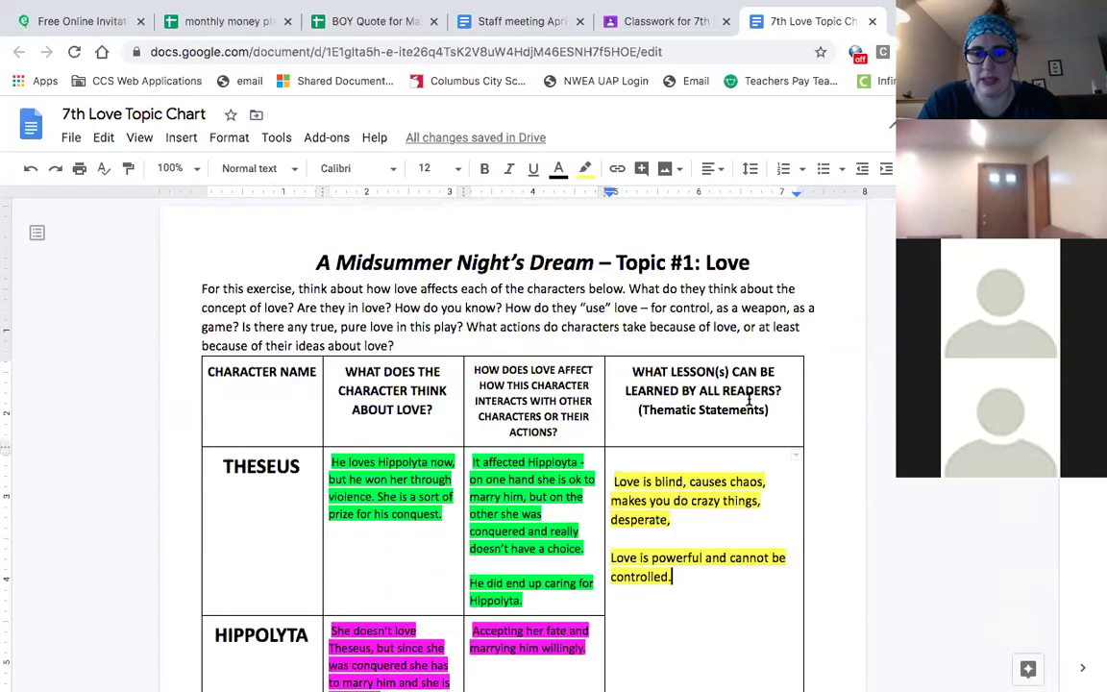
scroll(749, 397, down, 2)
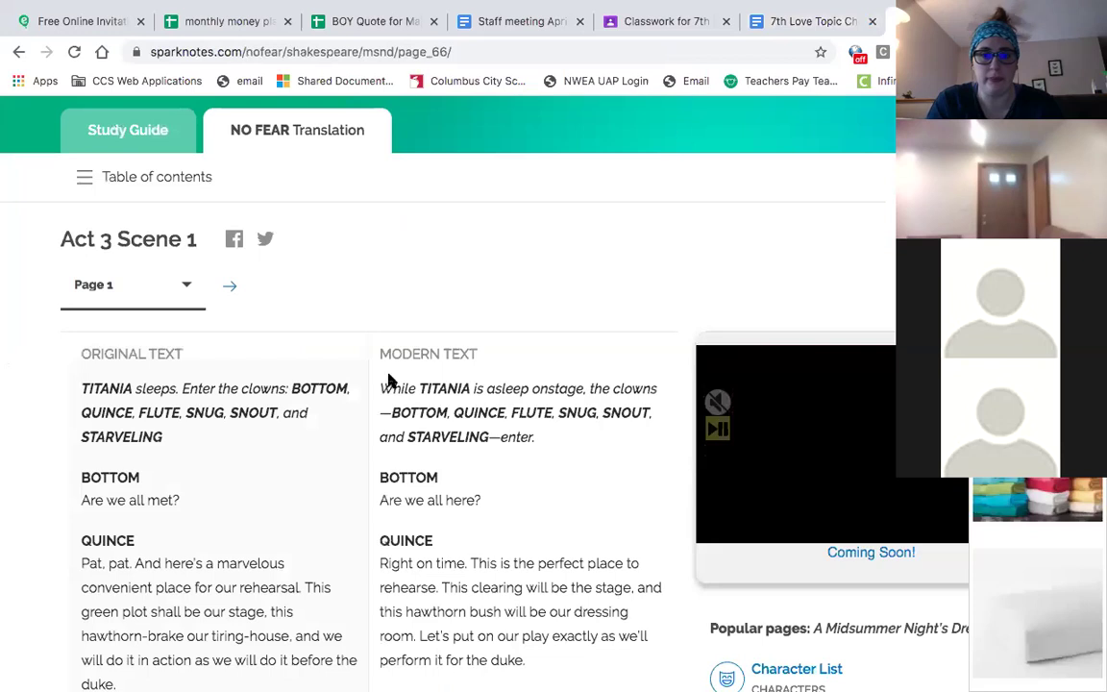
- Skim the opening dialogue of Act 3 Scene 1, Page 1, and return to the opening stage direction
scroll(388, 460, down, 3)
scroll(388, 462, down, 10)
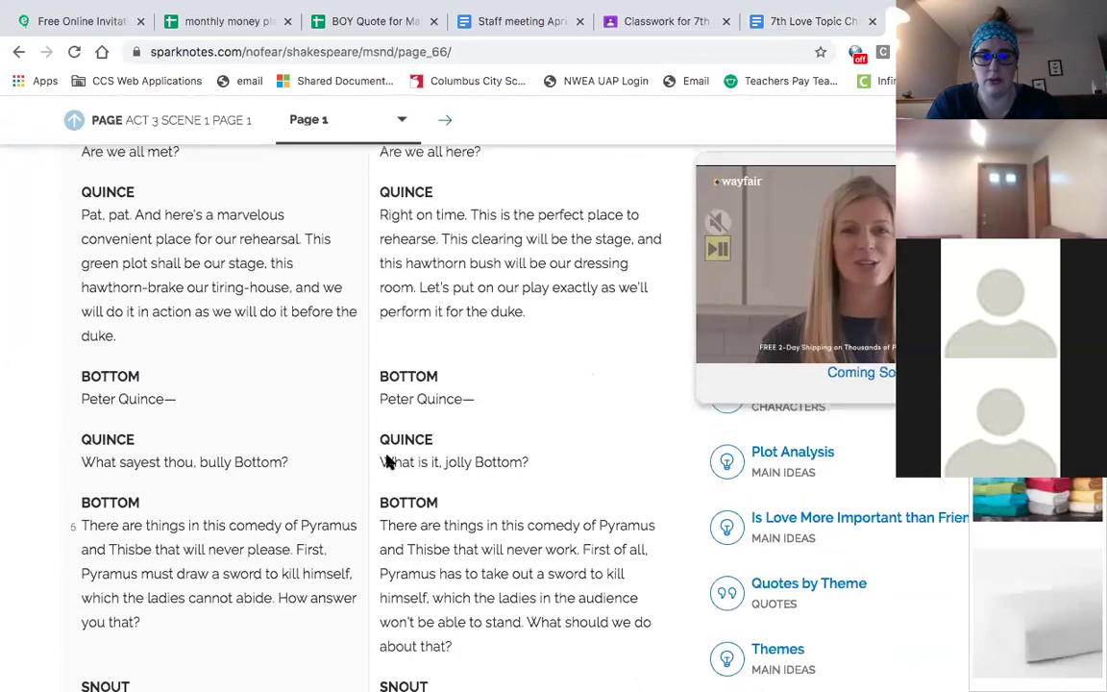
scroll(388, 462, up, 9)
scroll(388, 461, up, 2)
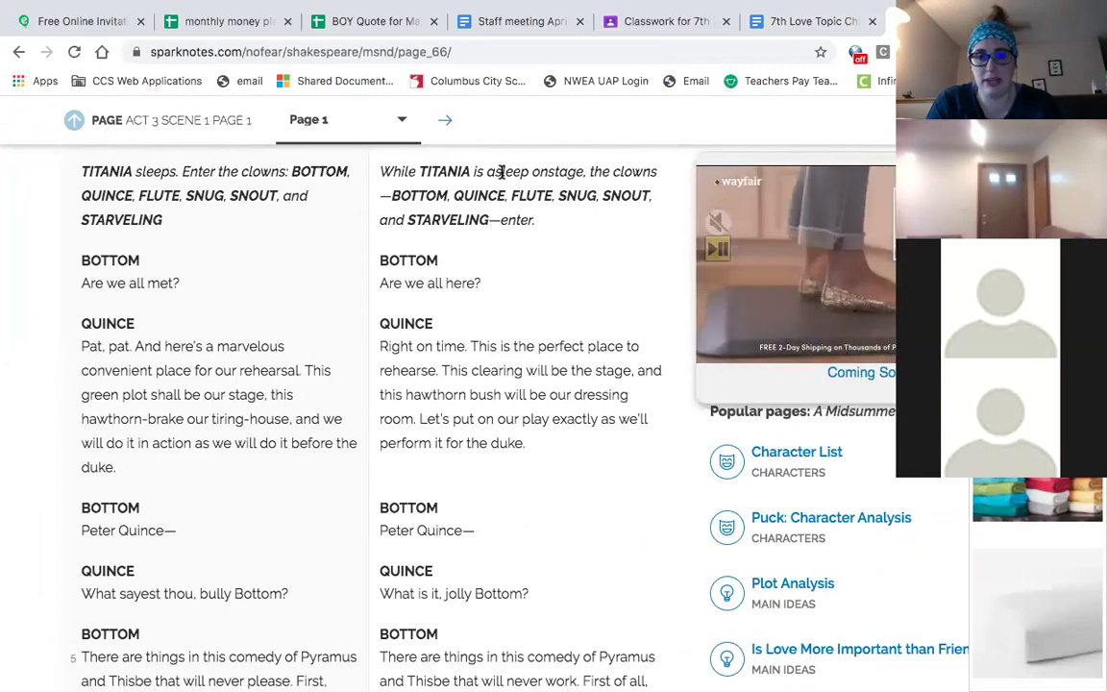
scroll(450, 250, down, 2)
scroll(451, 250, down, 4)
scroll(452, 250, up, 6)
scroll(452, 250, up, 1)
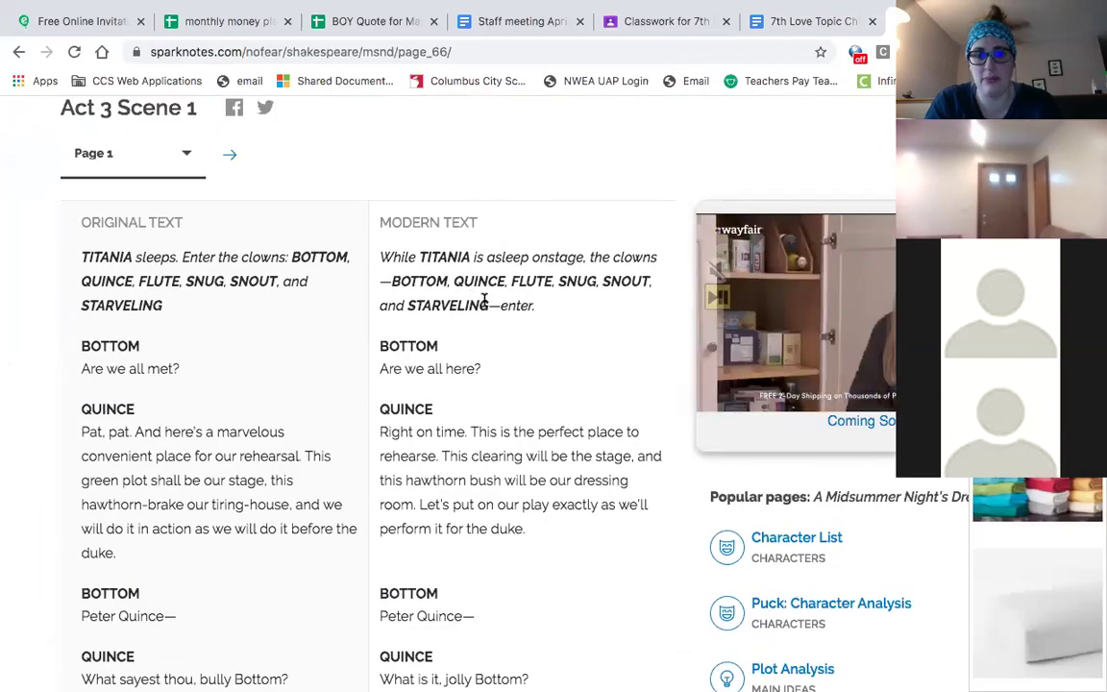
- Highlight the clowns' names from Quince through Starveling in the modern-text stage direction, and clear the selection
drag(450, 278, 507, 277)
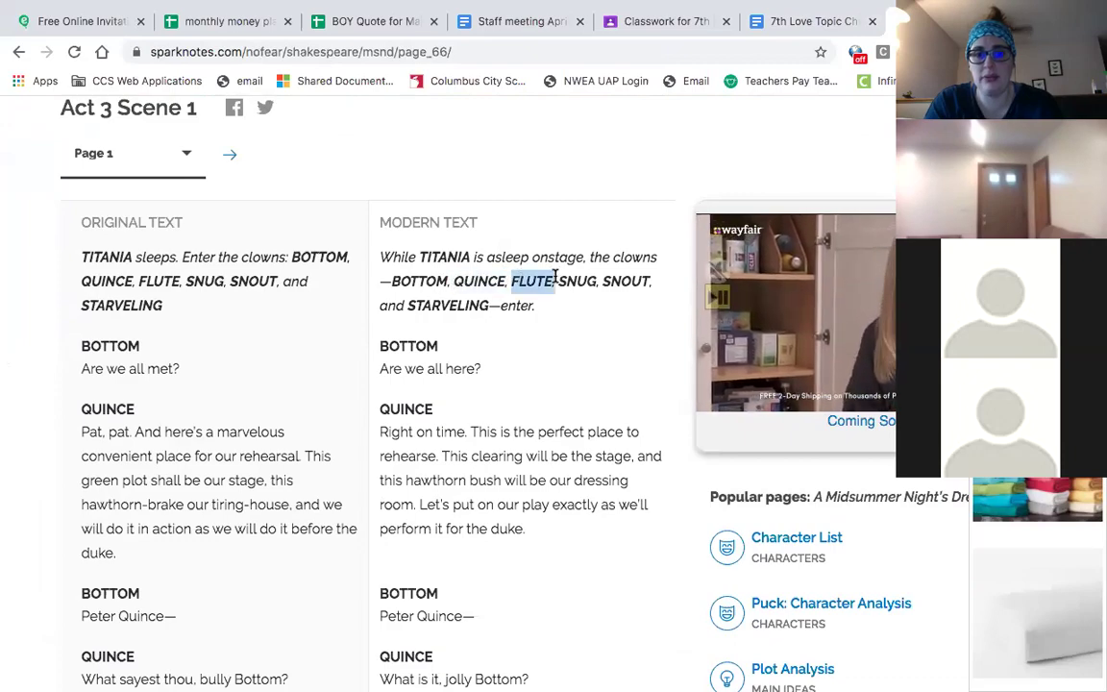
drag(560, 280, 654, 286)
drag(408, 306, 492, 306)
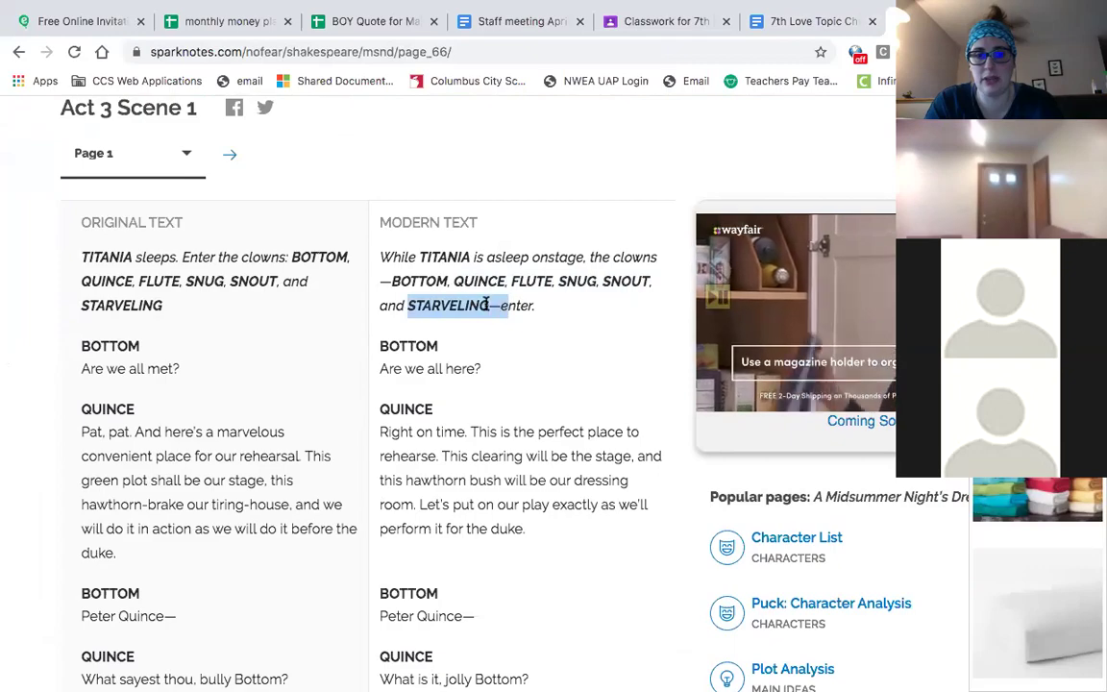
click(565, 405)
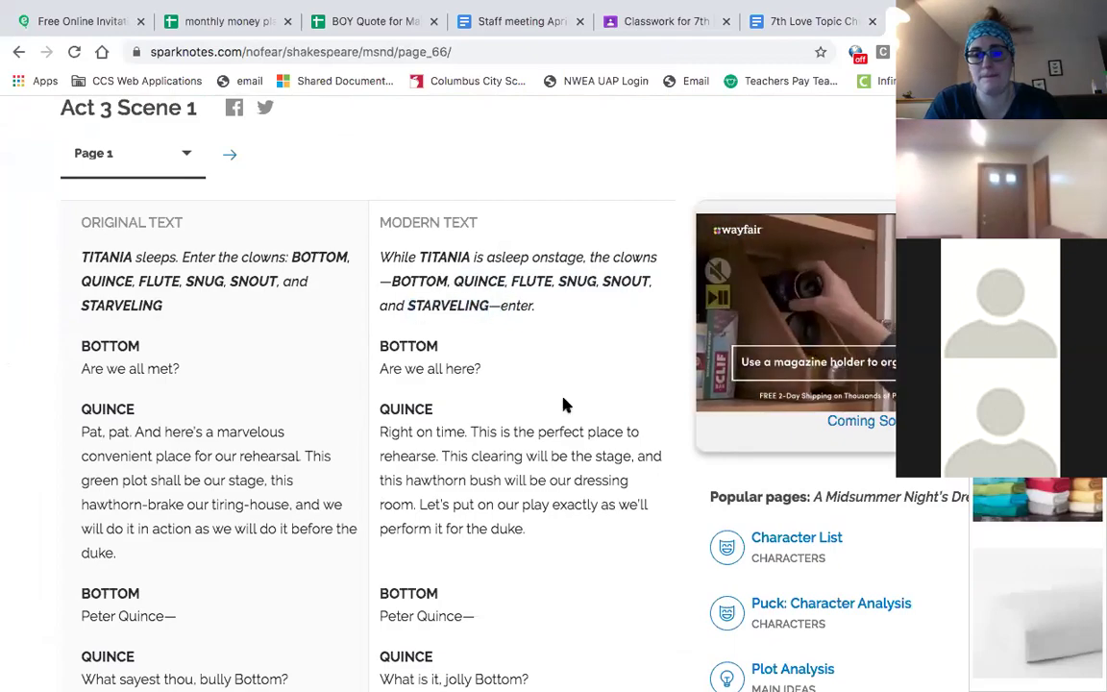
- Point out Quince, Flute, Snug, Snout and Starveling again by highlighting each name individually in the modern stage direction, leaving nothing selected
double_click(479, 281)
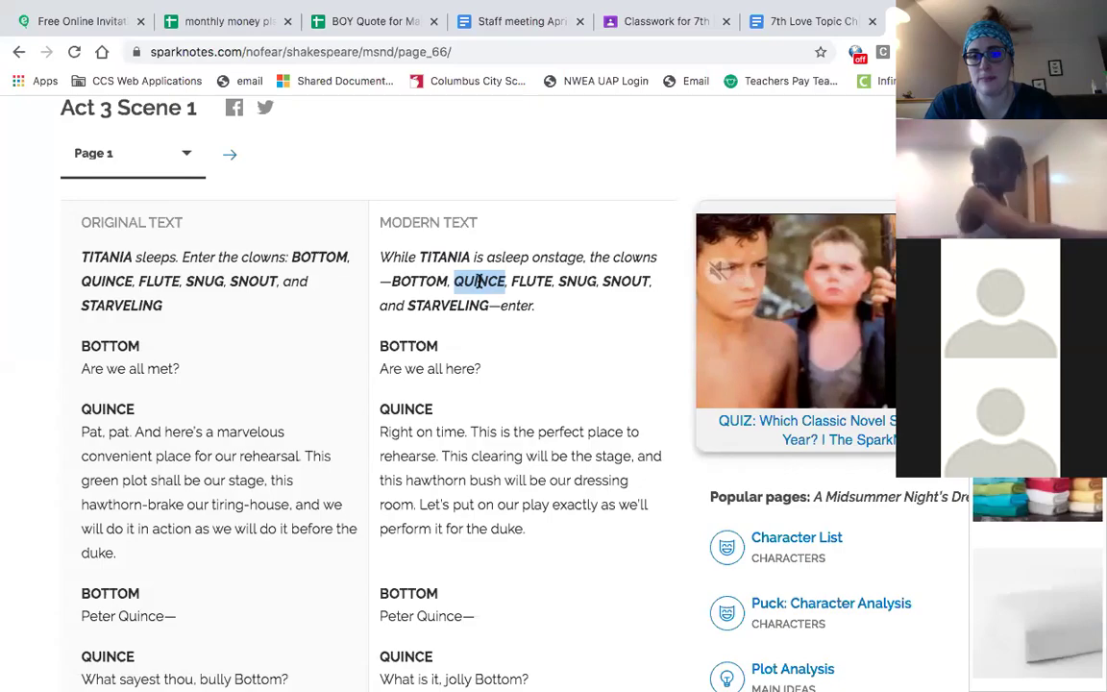
double_click(537, 276)
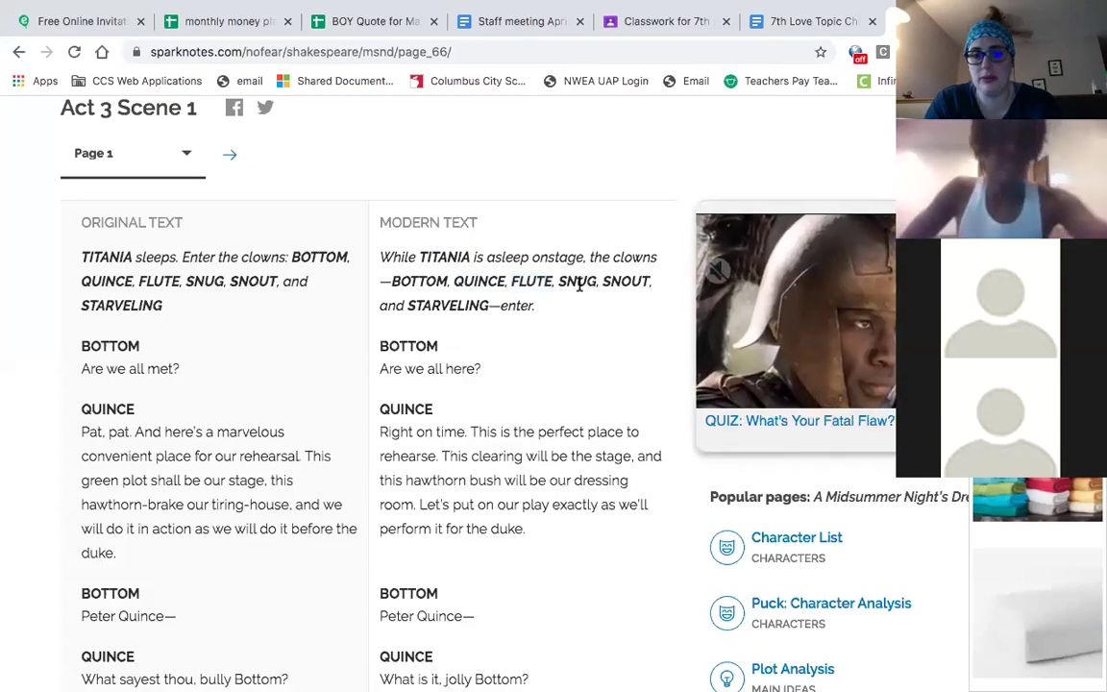
double_click(577, 281)
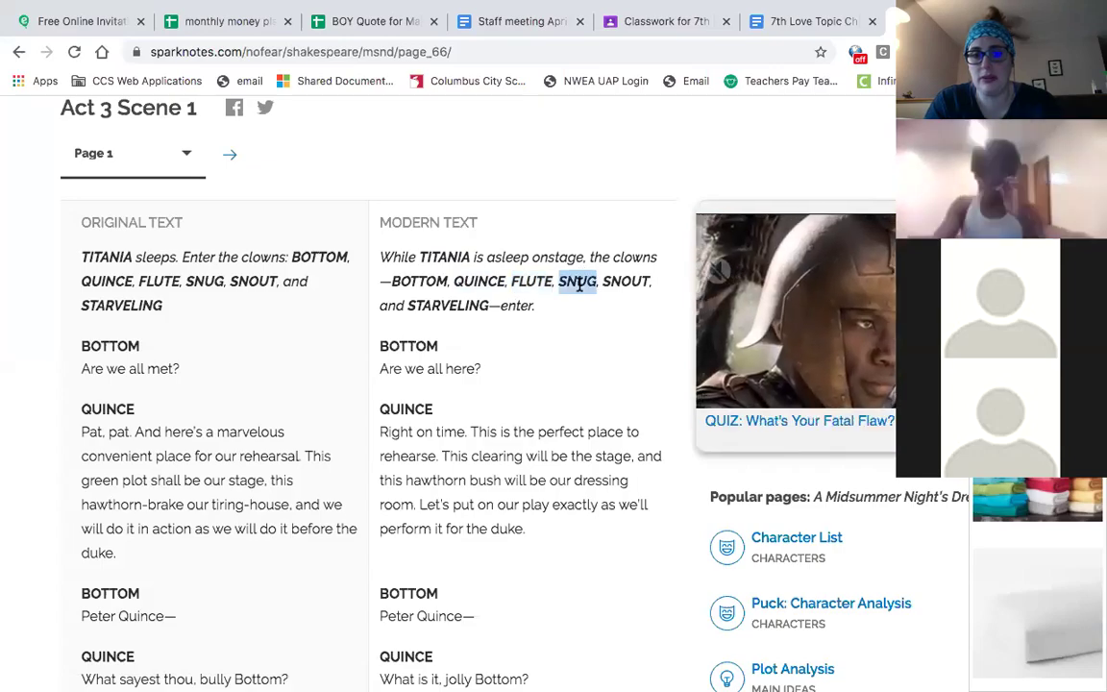
double_click(476, 284)
click(521, 281)
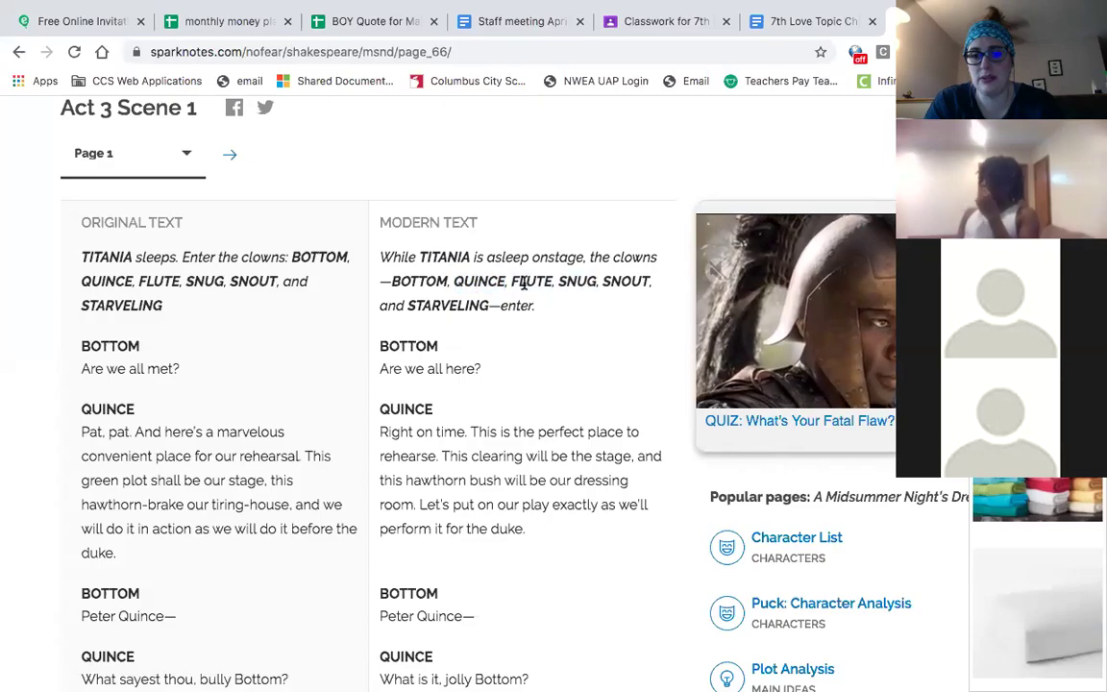
double_click(527, 282)
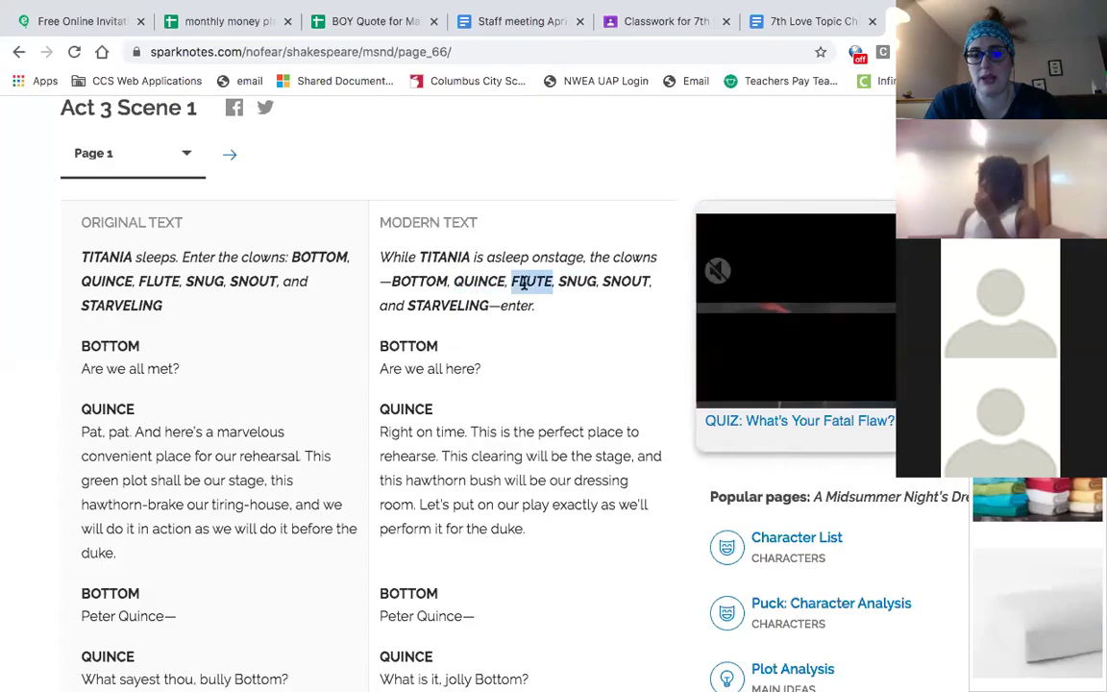
double_click(577, 281)
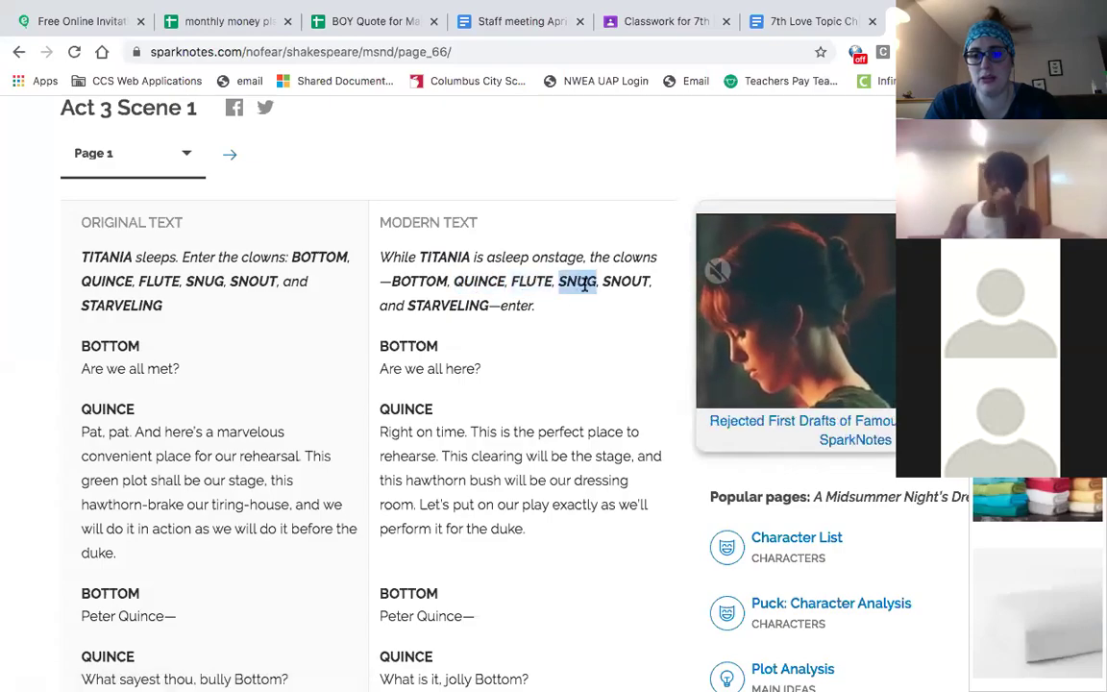
double_click(628, 281)
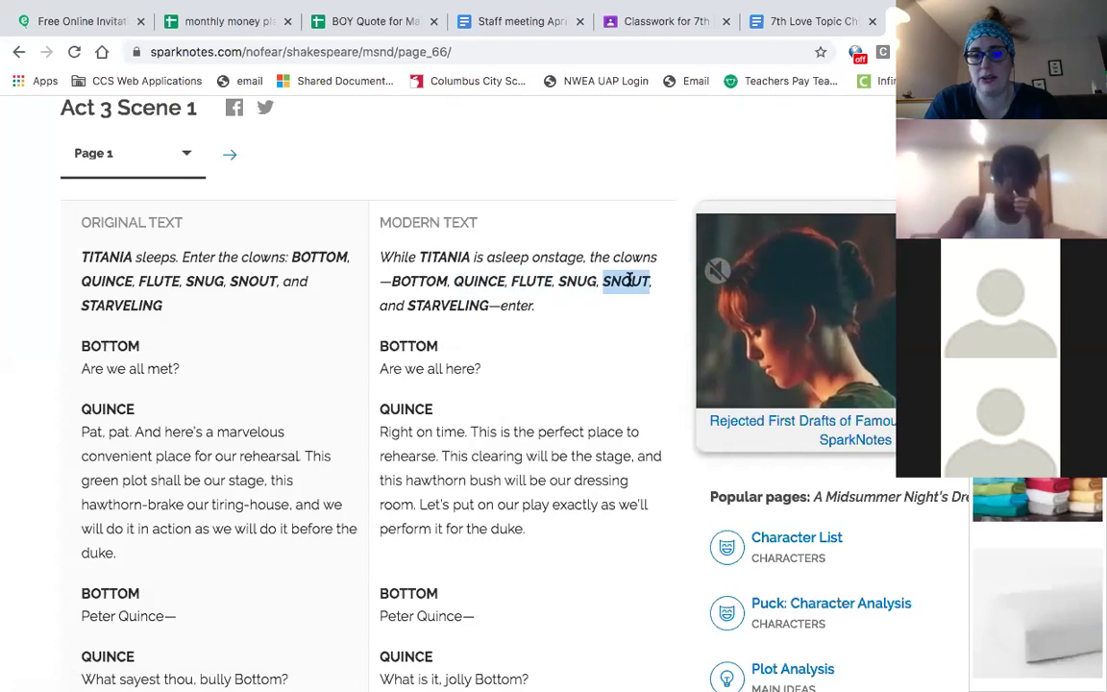
double_click(448, 306)
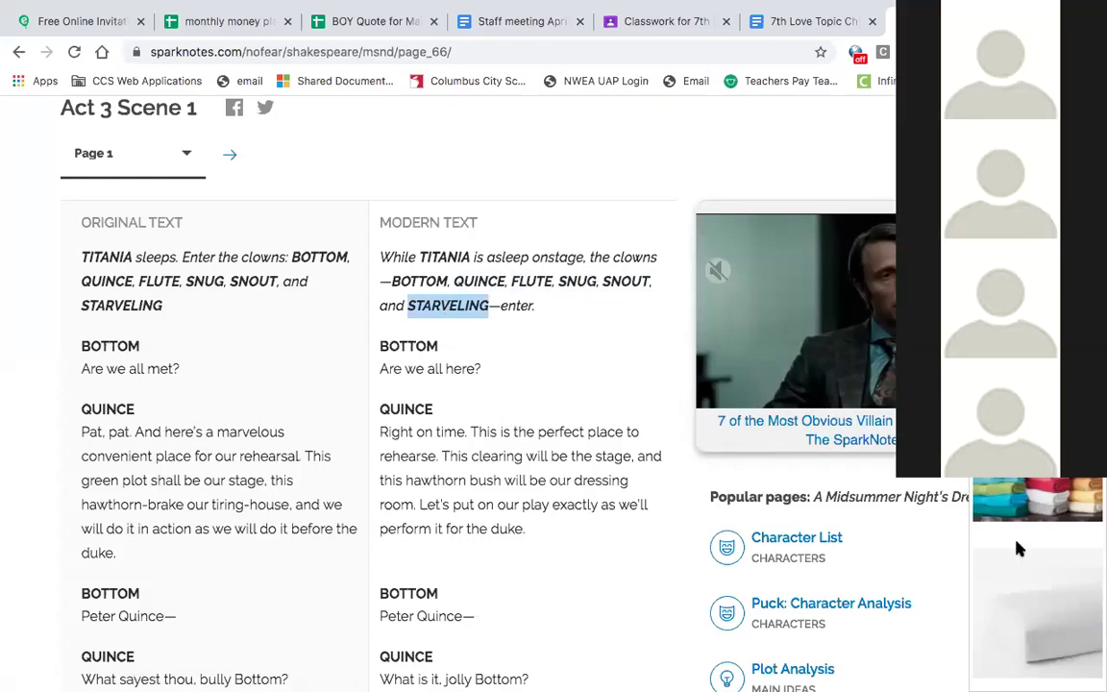
click(551, 375)
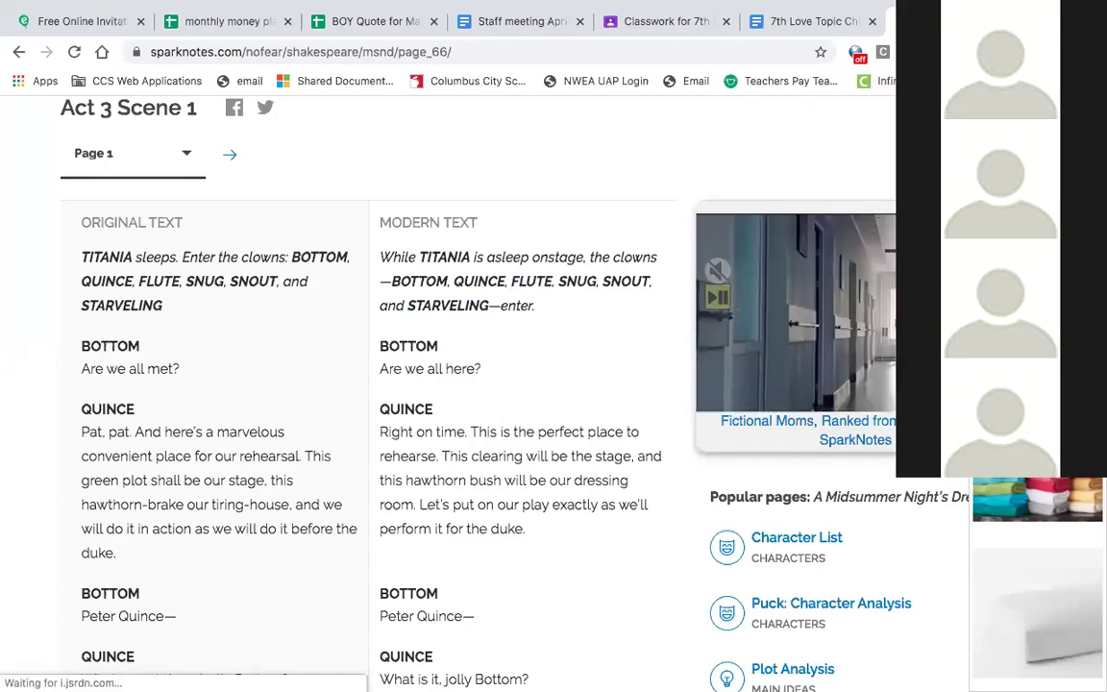
- Highlight Bottom's first modern-text line, "Are we all here?", together with his name, and clear the selection
scroll(514, 625, down, 1)
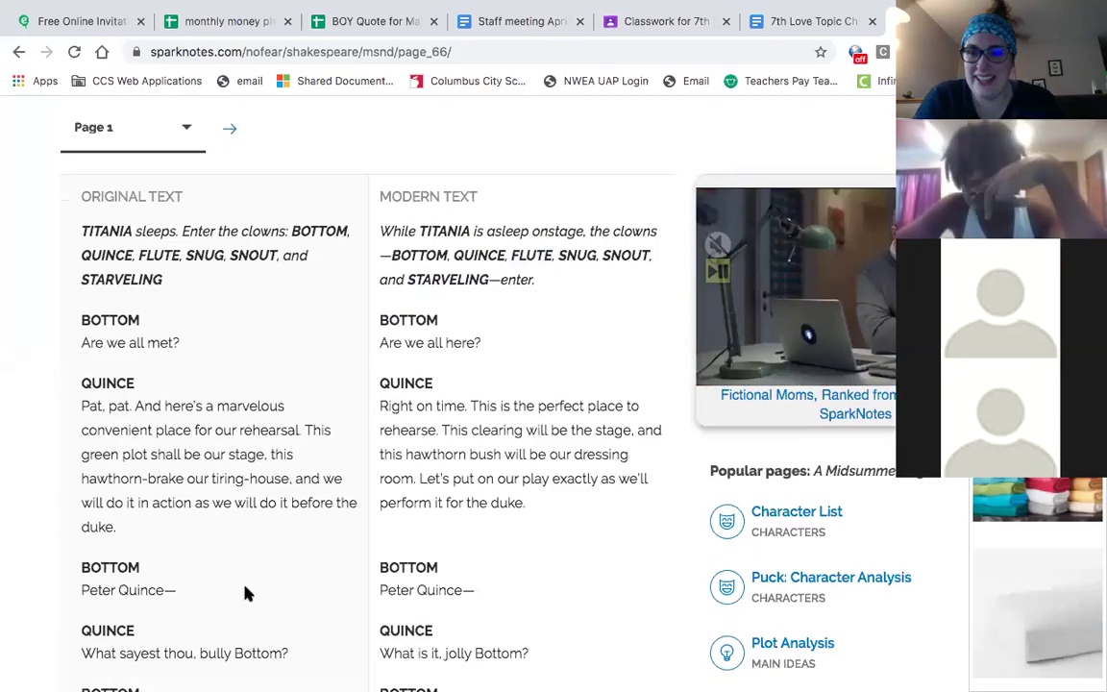
drag(392, 320, 472, 343)
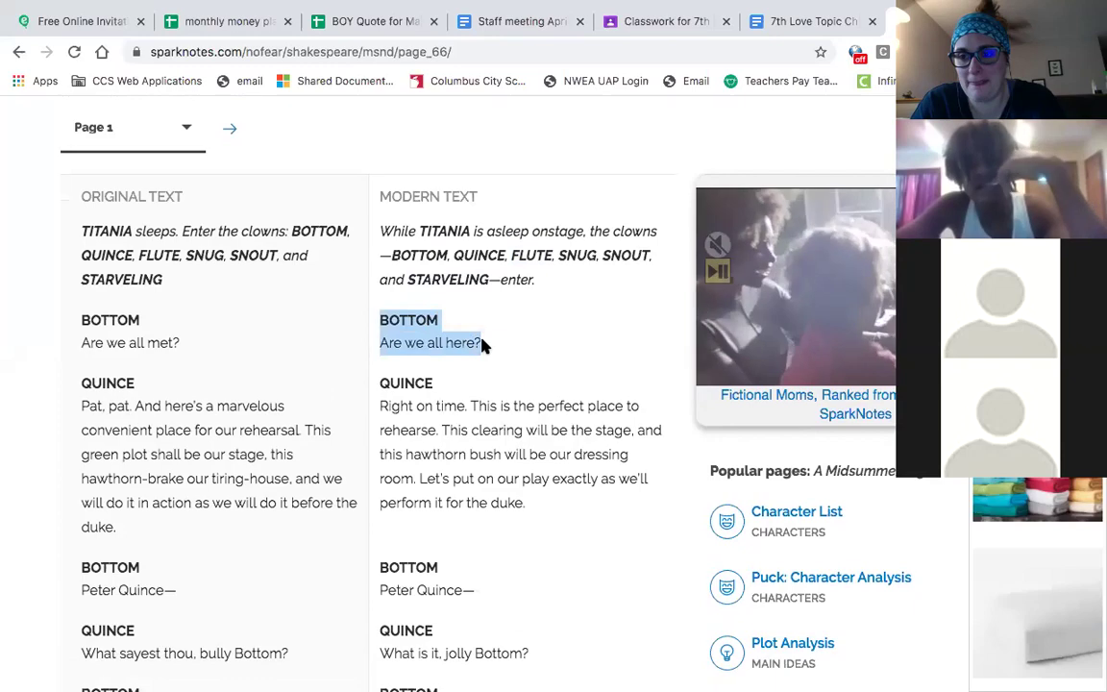
click(483, 346)
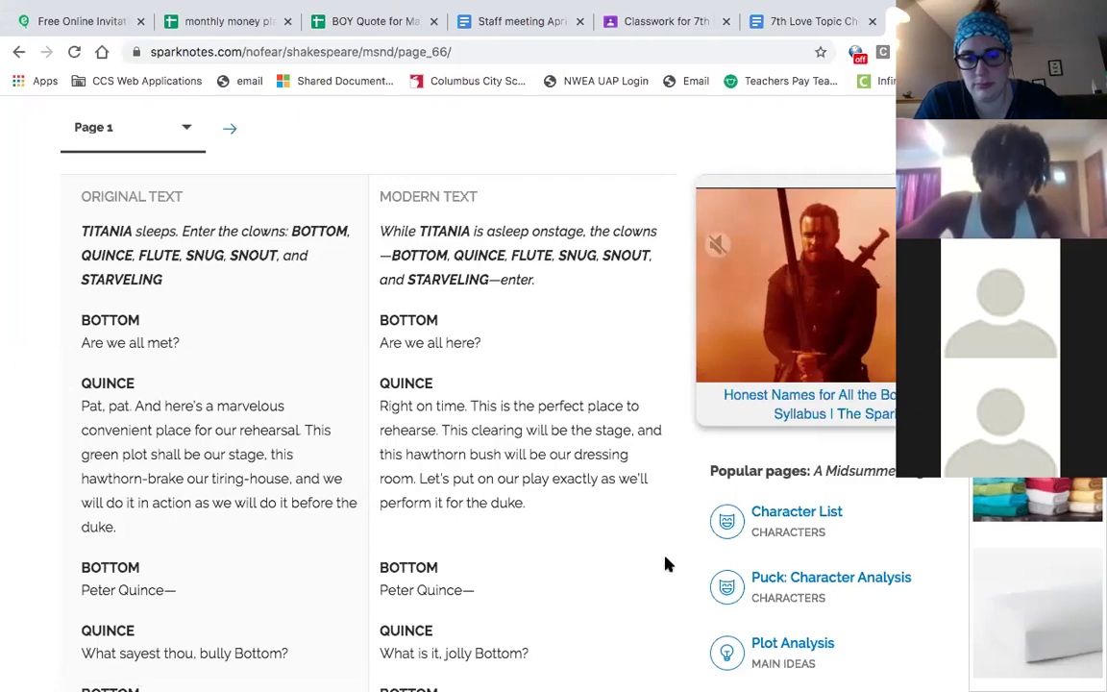
- Read on to Quince's modern-text line "What is it, jolly Bottom?", highlight it, and clear the selection
scroll(666, 565, down, 5)
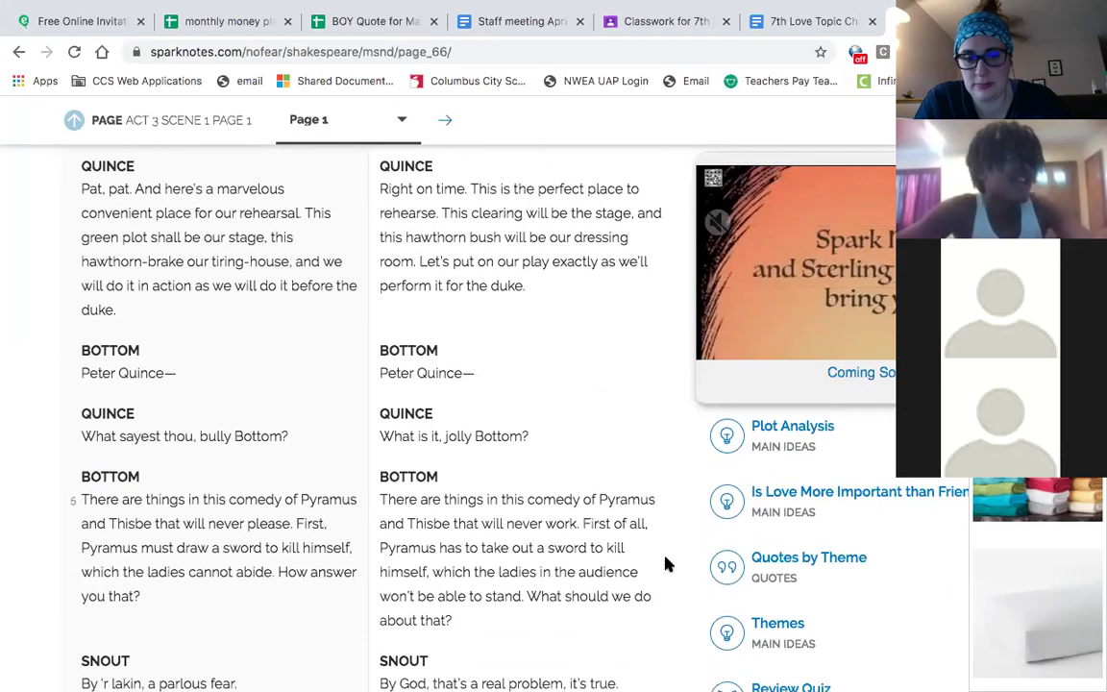
scroll(668, 564, down, 2)
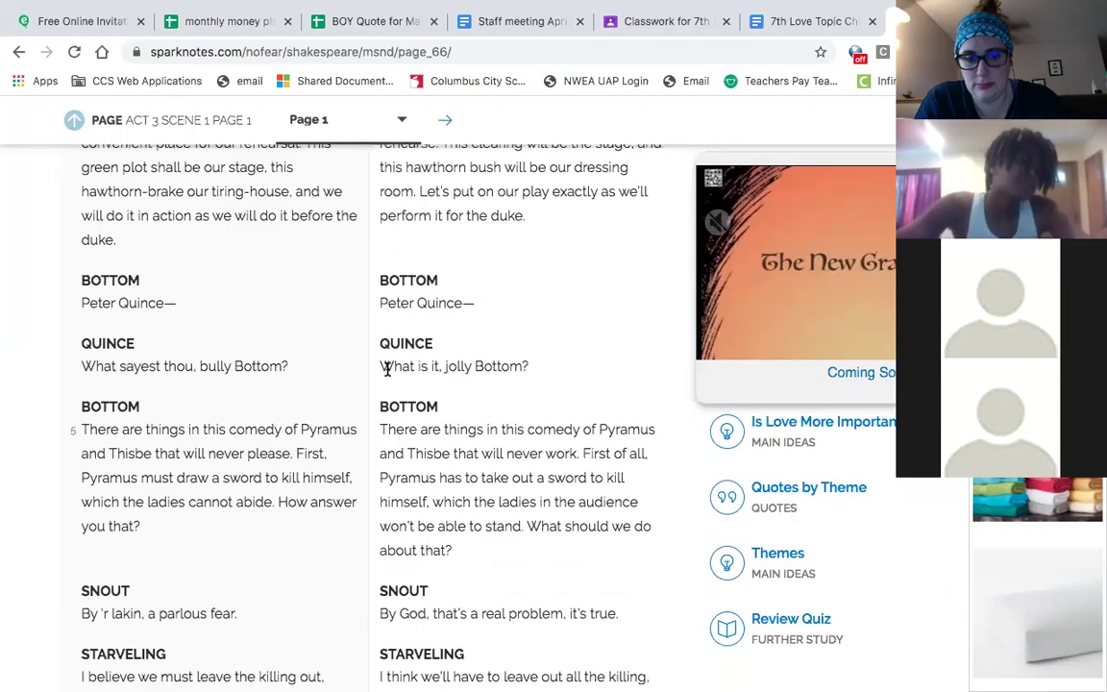
drag(385, 369, 520, 367)
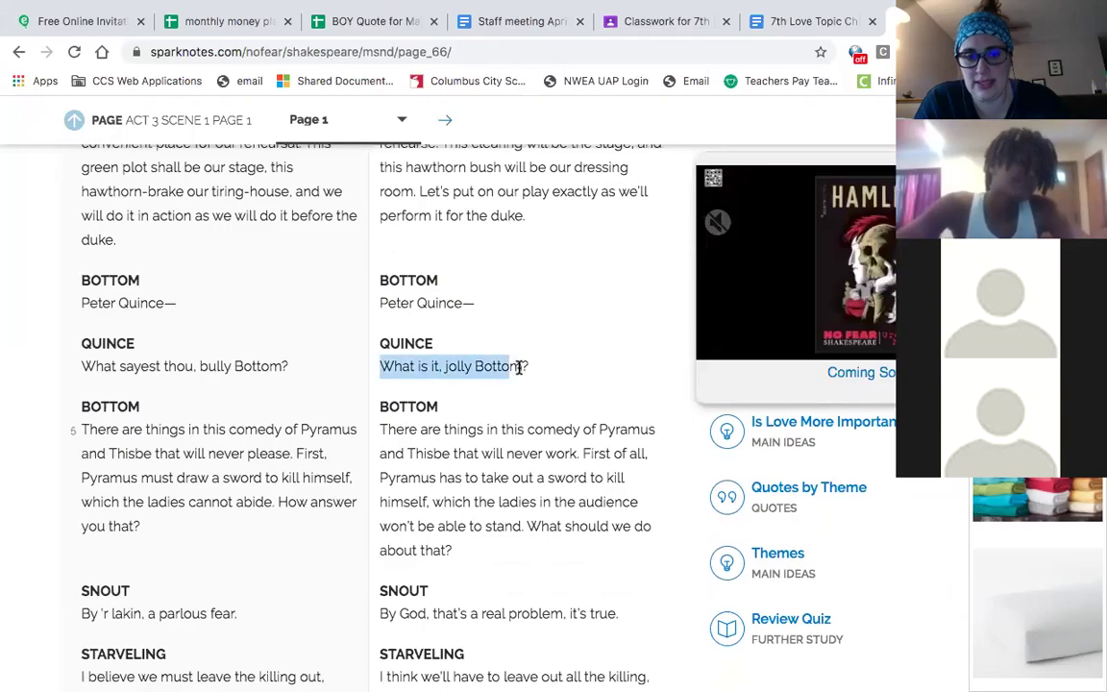
click(676, 512)
- Read the rest of Page 1, from Bottom's concern about Pyramus's sword to his plan for a prologue
scroll(676, 512, down, 2)
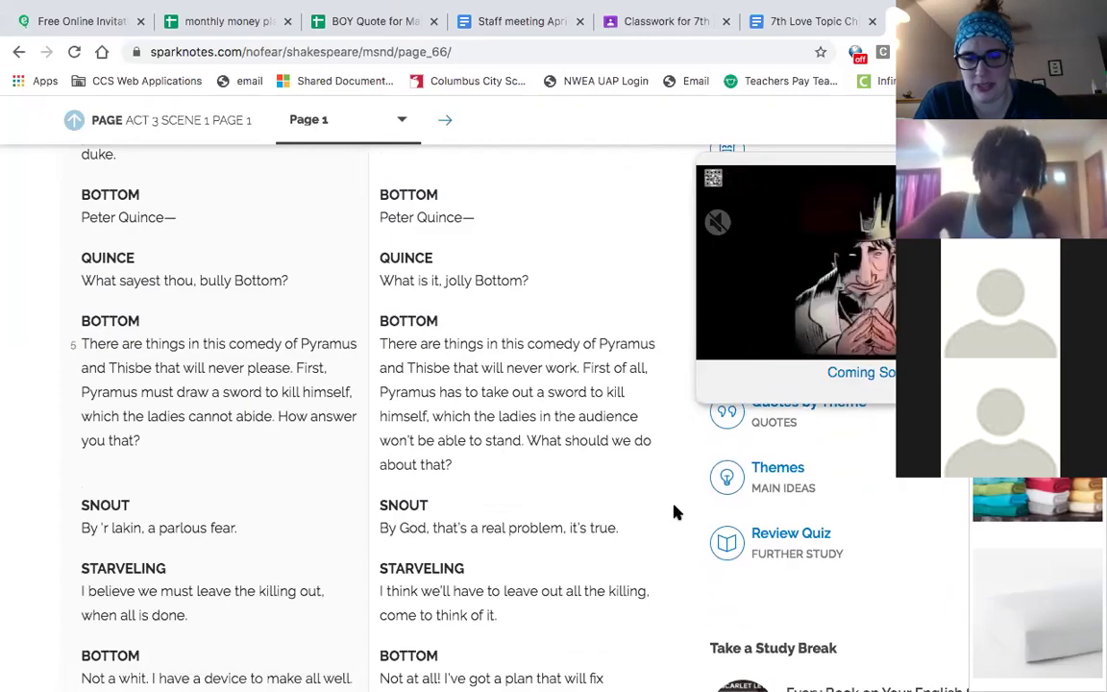
scroll(677, 513, down, 3)
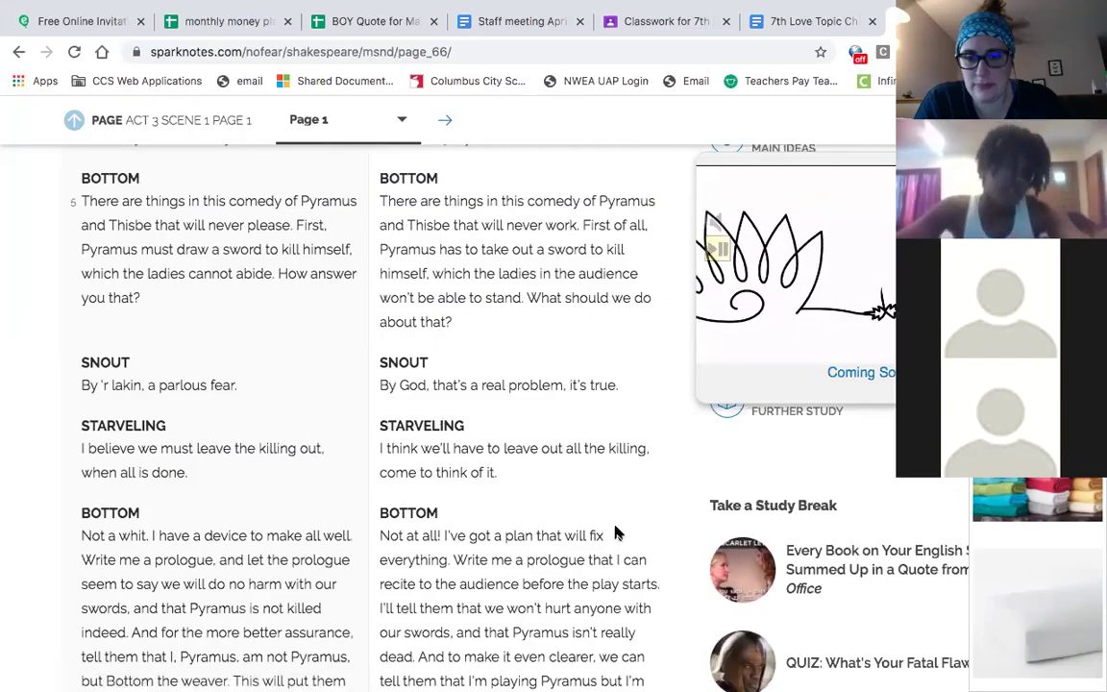
scroll(616, 526, up, 10)
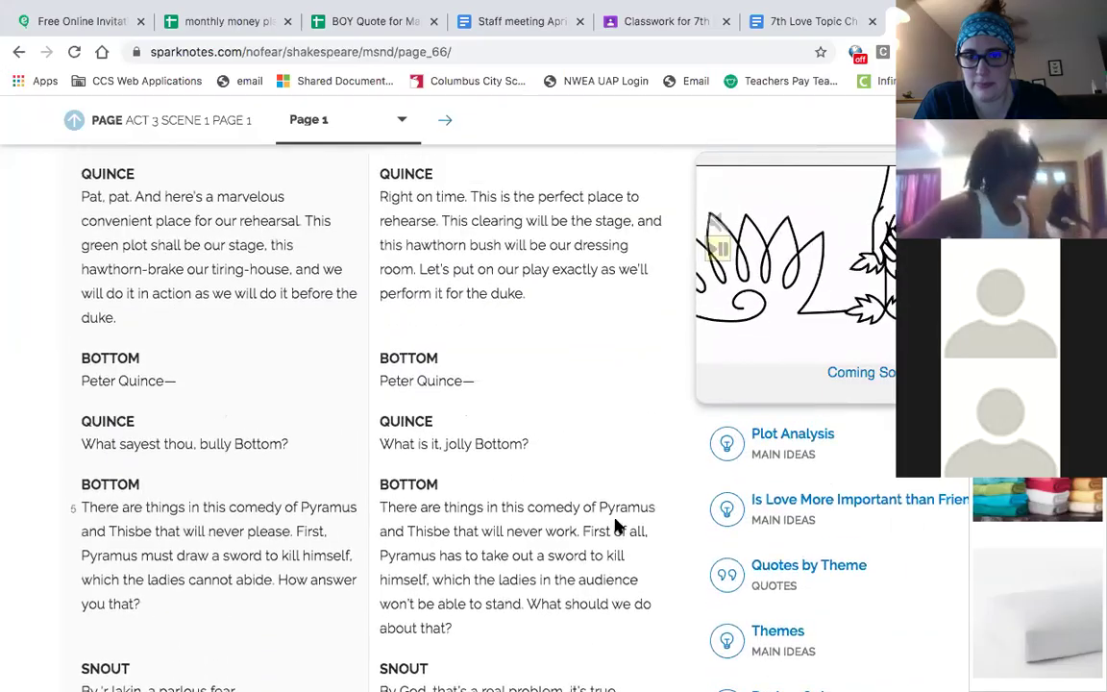
scroll(616, 524, down, 8)
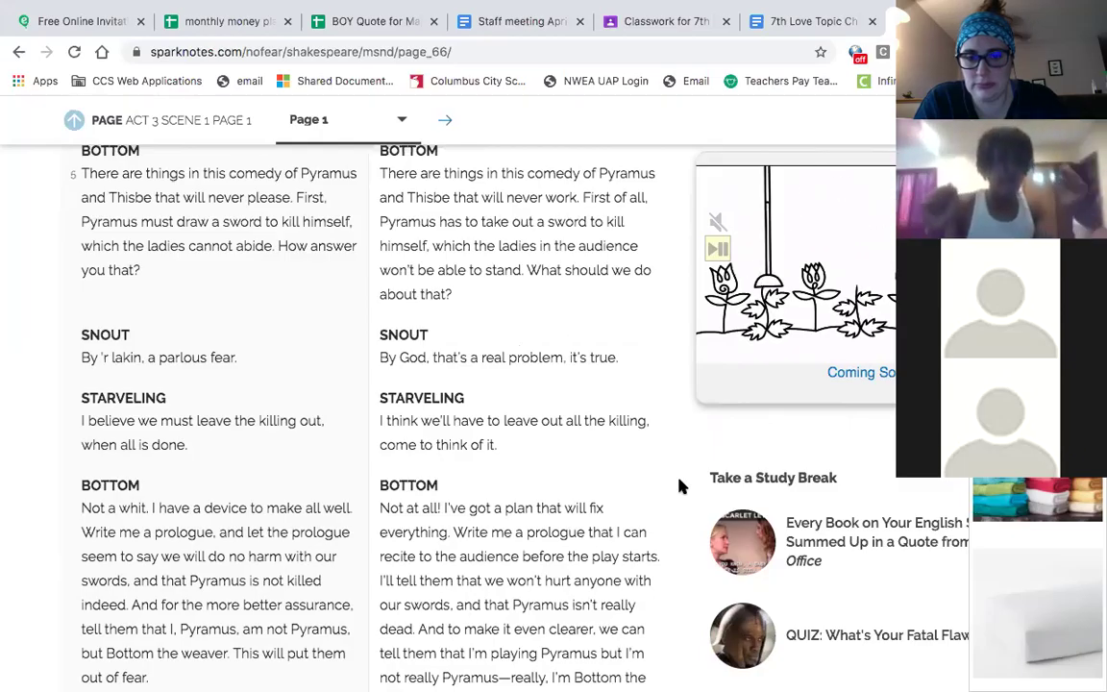
scroll(678, 486, down, 2)
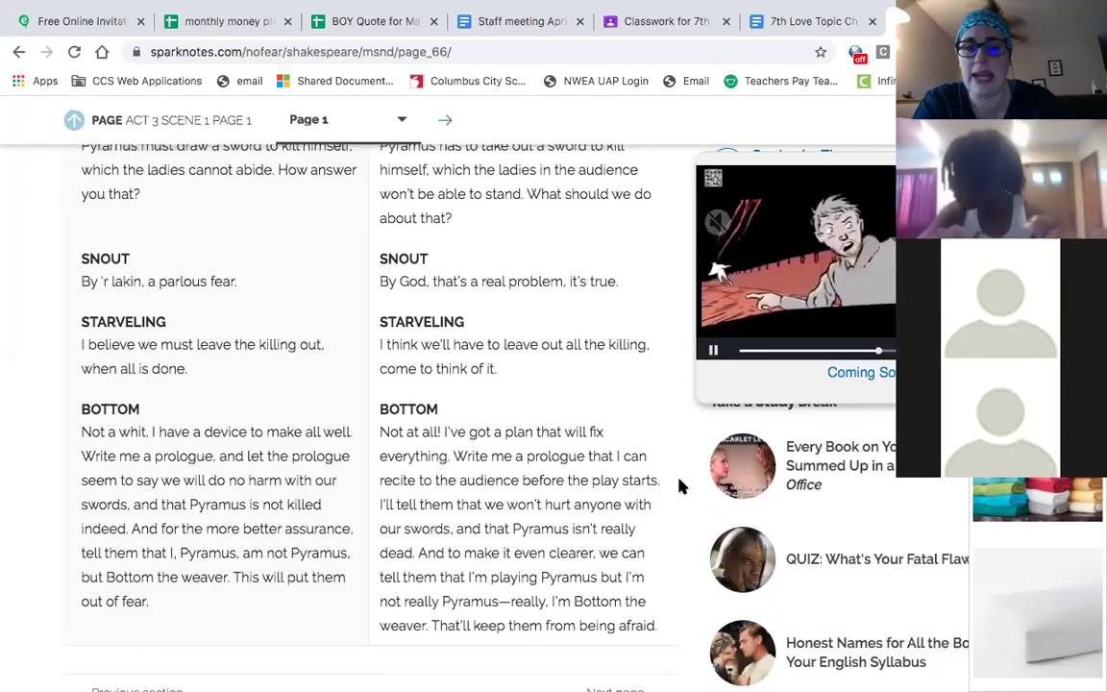
scroll(679, 488, down, 1)
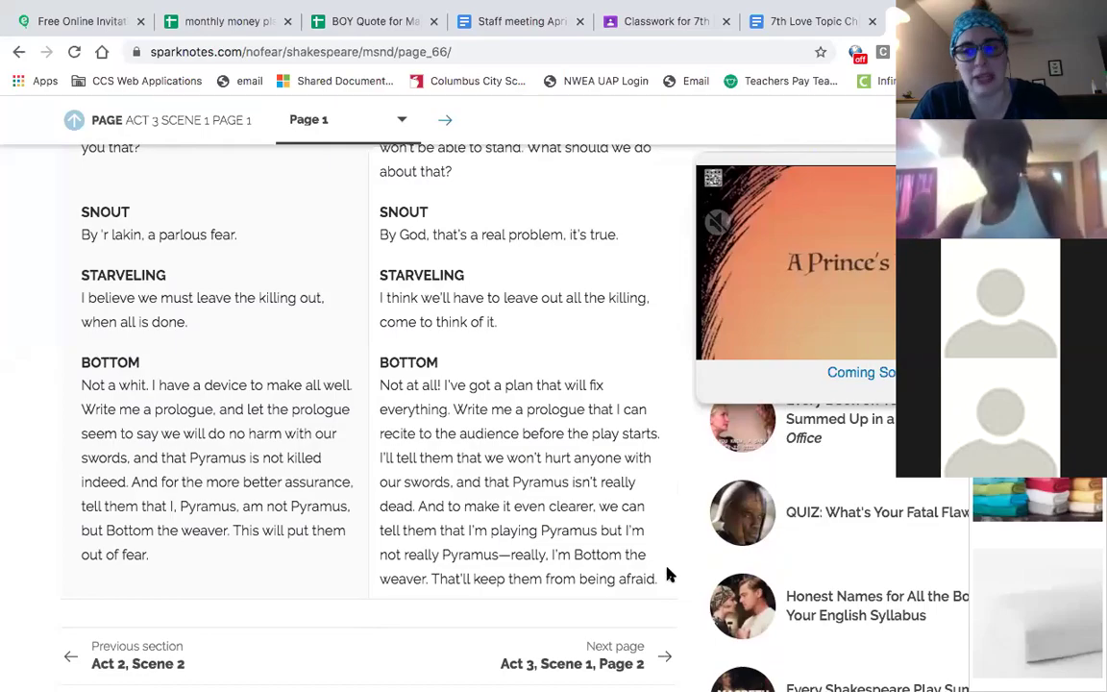
- Open Act 3, Scene 1, Page 2 and read from Quince's prologue line to Bottom's speech about the lion costume
click(638, 662)
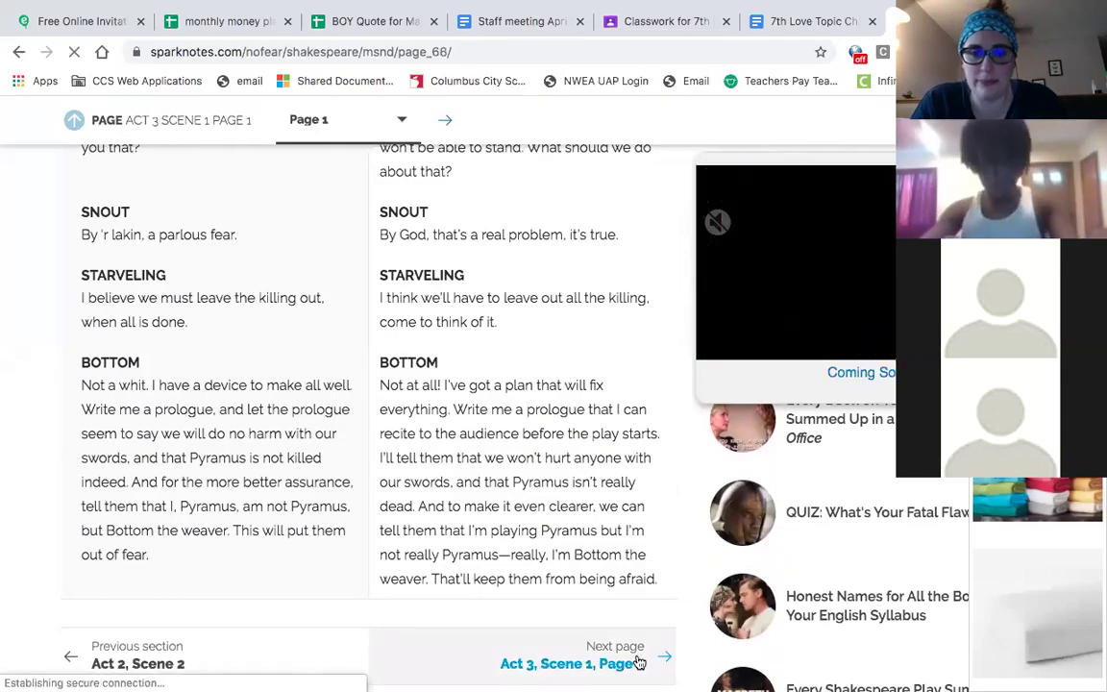
scroll(638, 661, down, 3)
scroll(638, 661, down, 1)
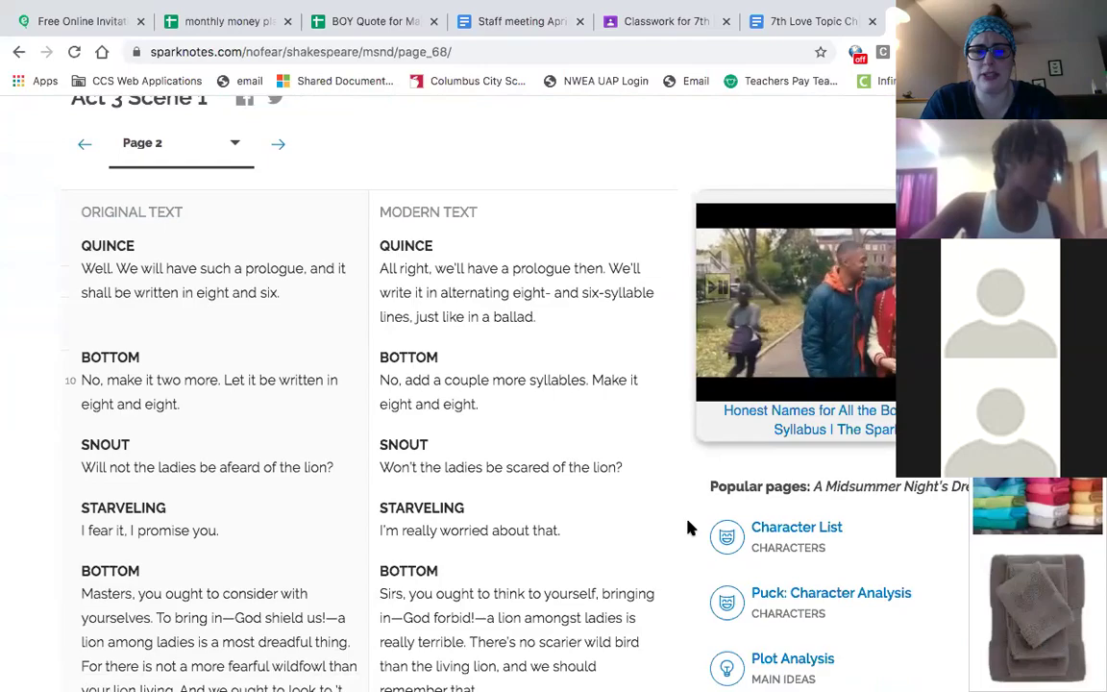
scroll(688, 528, down, 3)
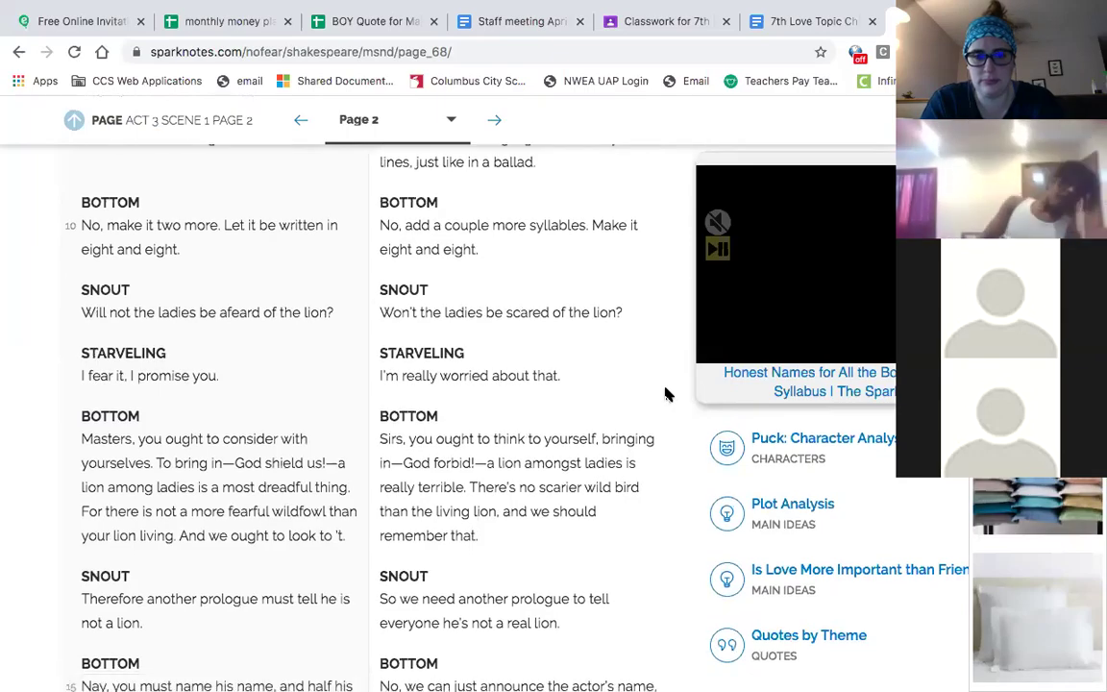
scroll(668, 394, down, 1)
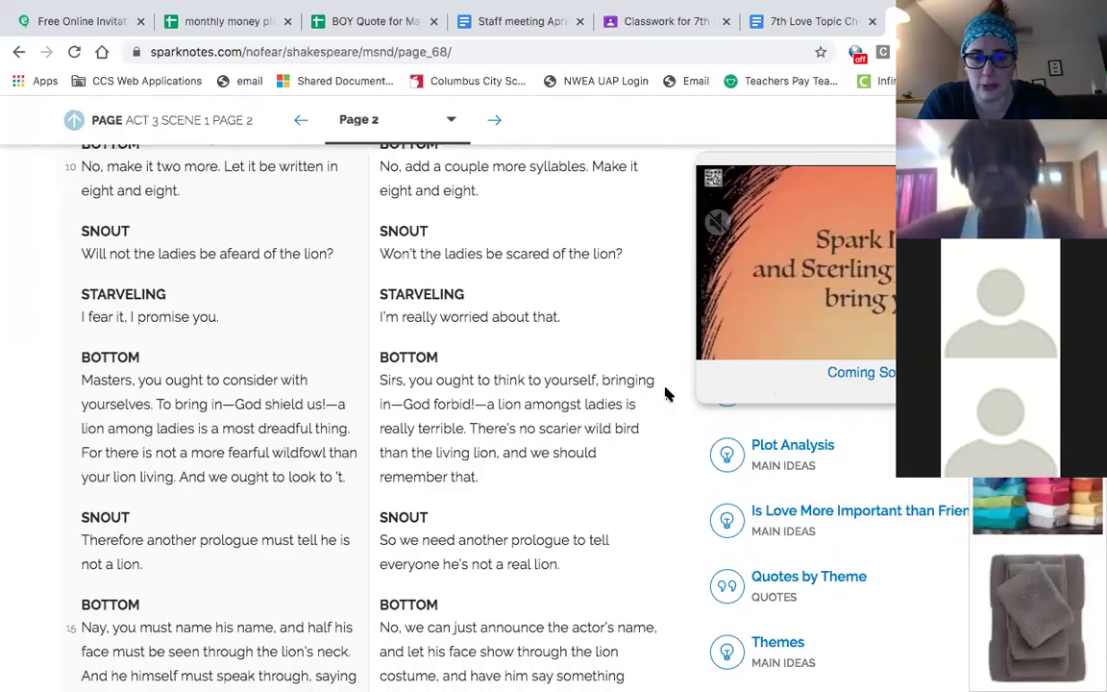
scroll(668, 394, down, 1)
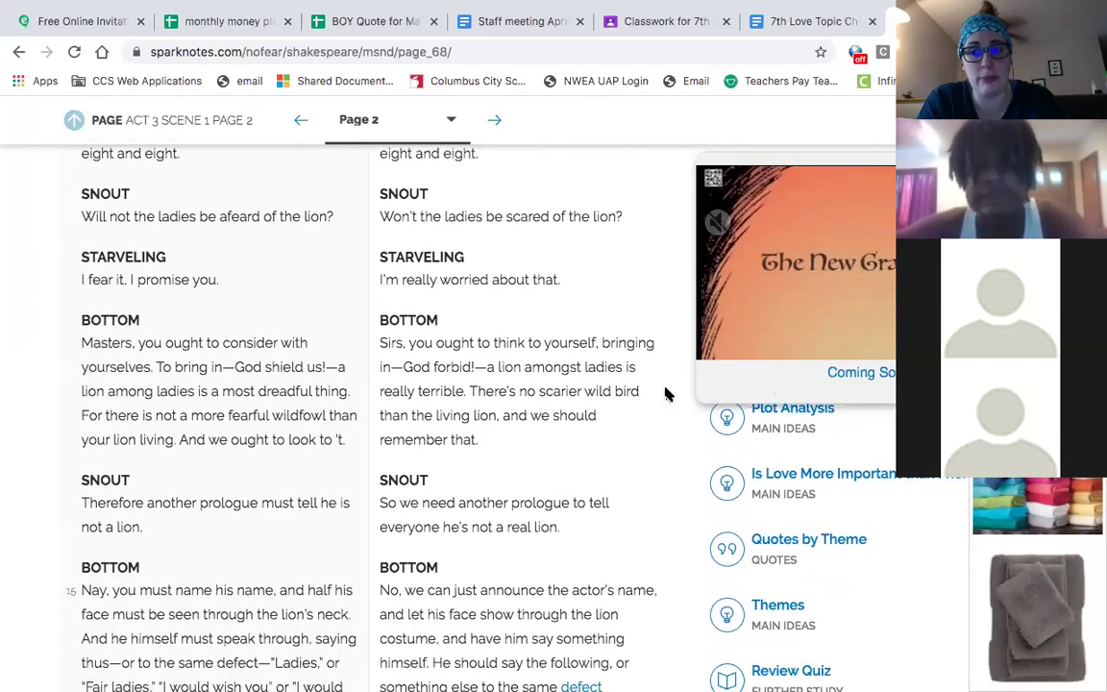
scroll(668, 394, down, 1)
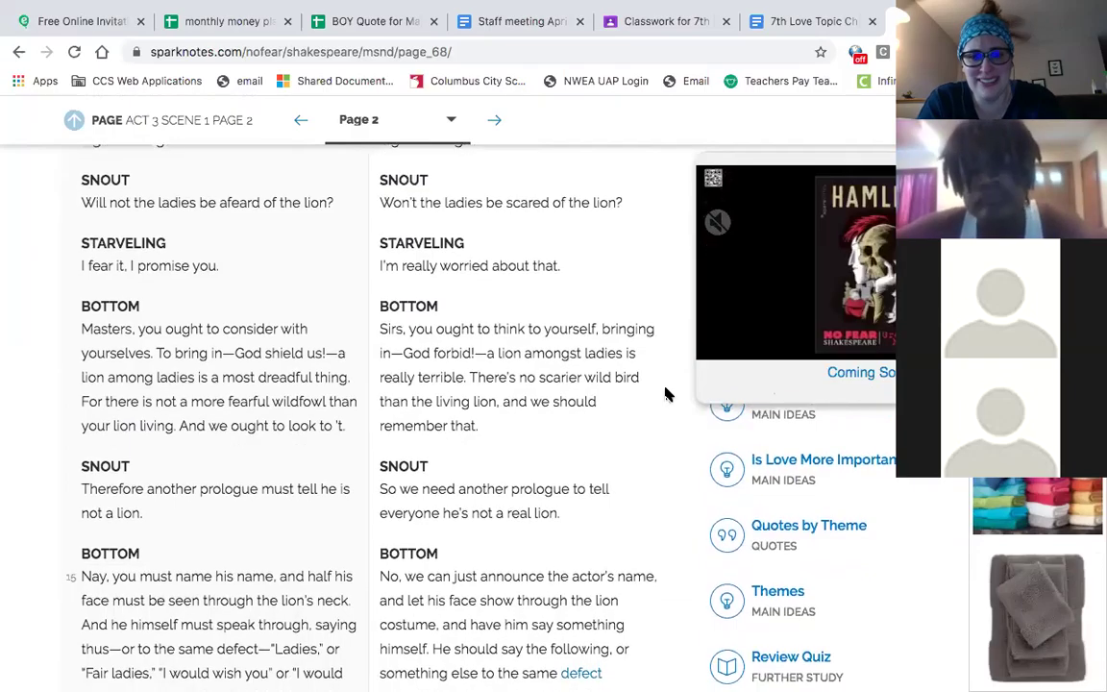
scroll(668, 394, down, 1)
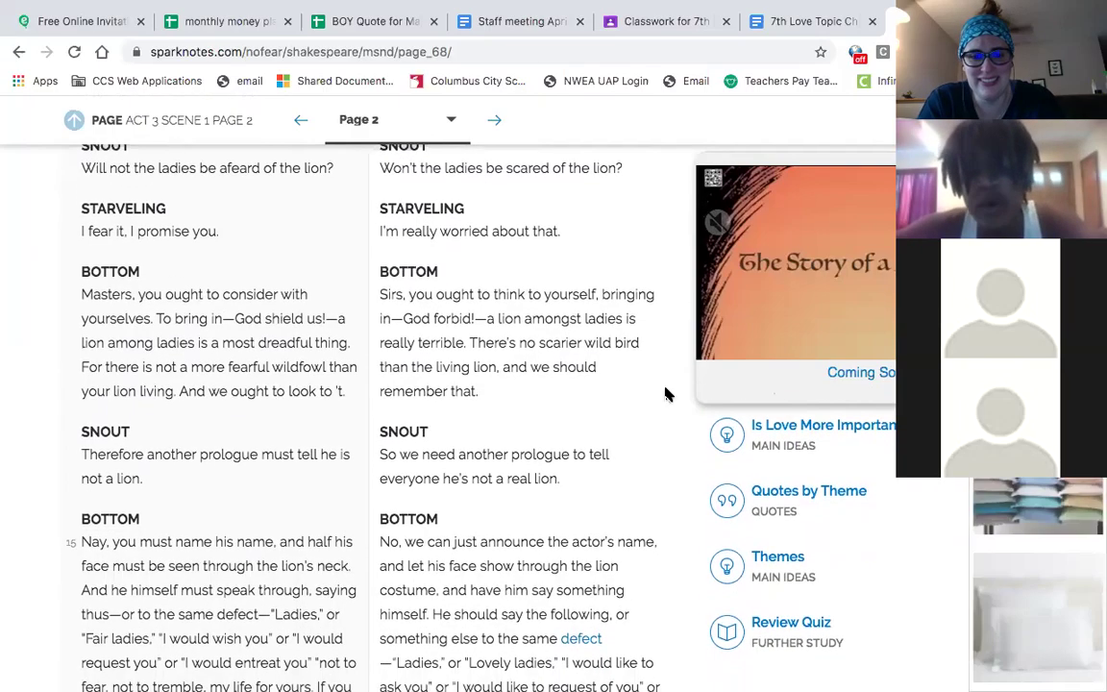
scroll(668, 394, down, 1)
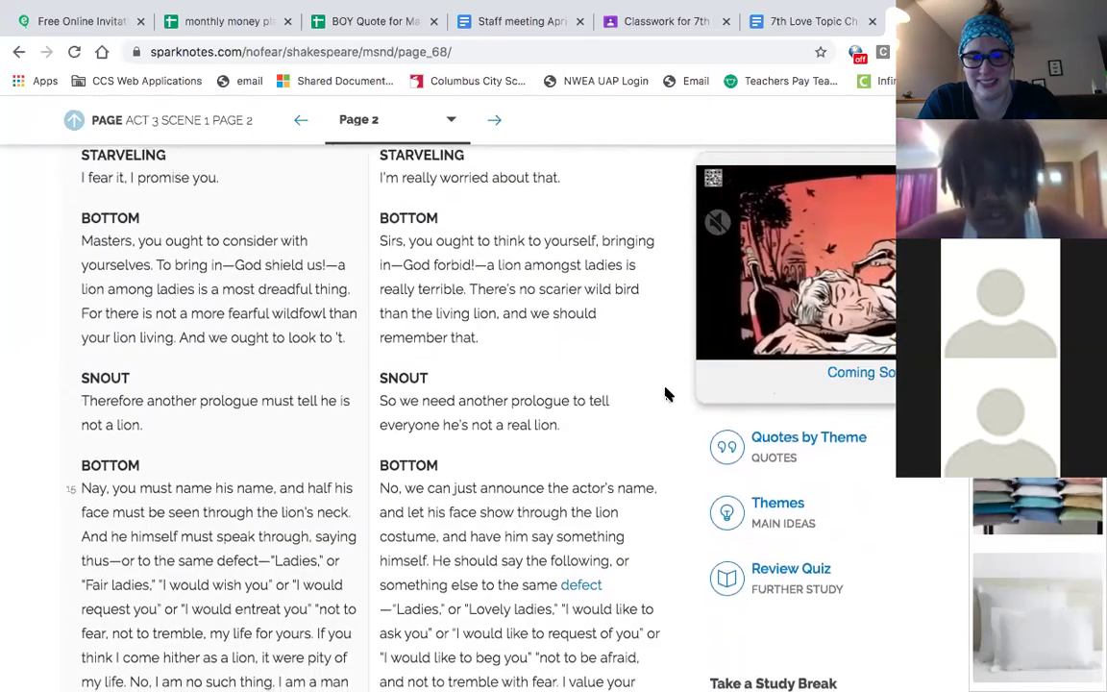
- Read the rest of Page 2, from Bottom's speech about the lion costume to Quince's worry about bringing in moonlight
scroll(668, 394, down, 2)
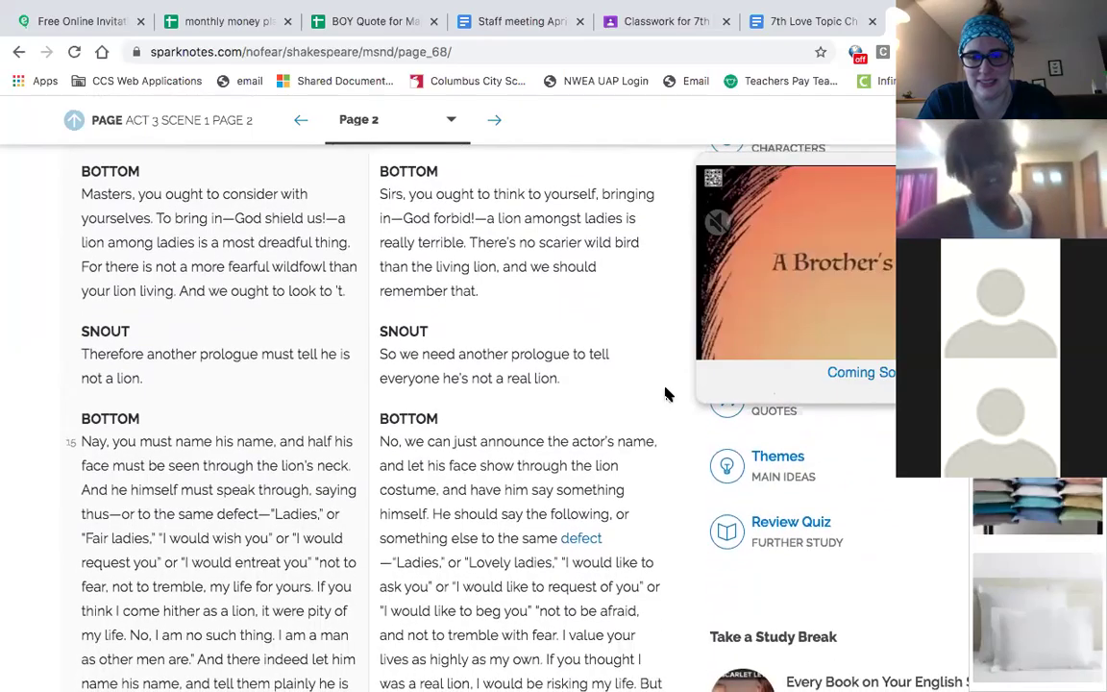
scroll(668, 394, down, 1)
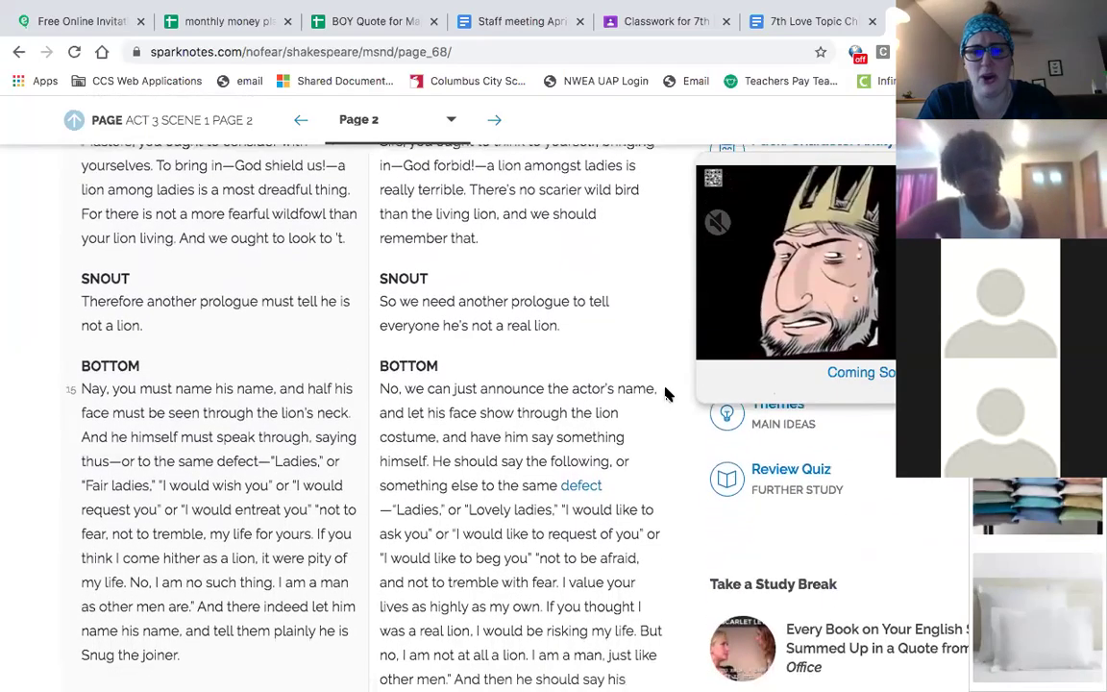
scroll(668, 394, down, 1)
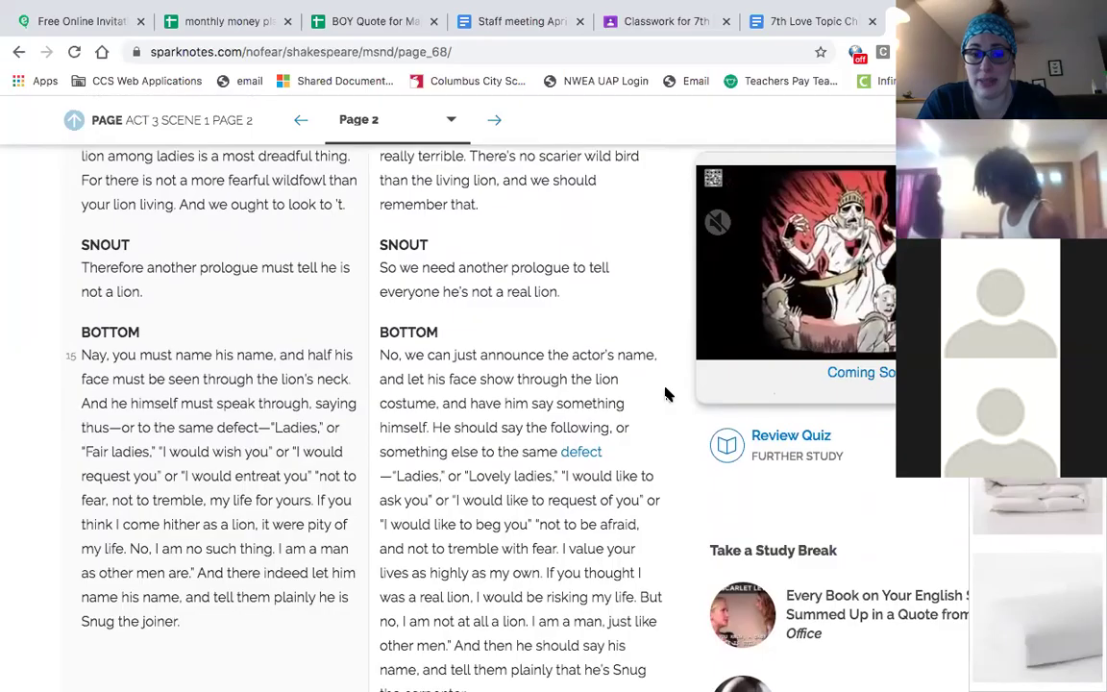
scroll(668, 394, down, 1)
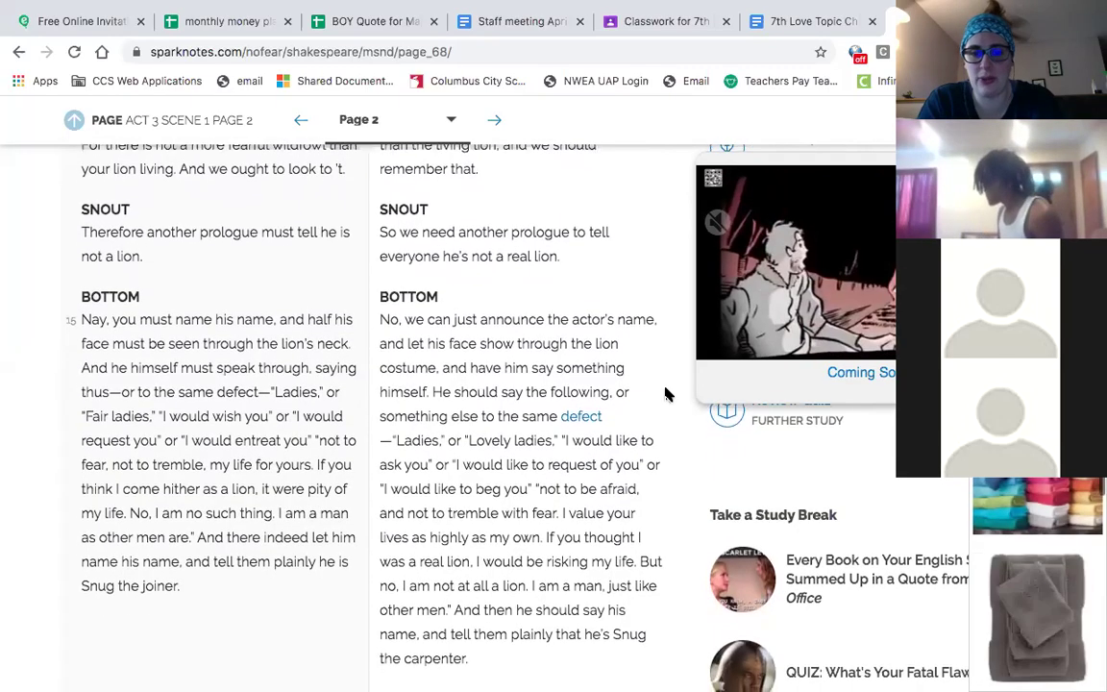
scroll(668, 394, down, 1)
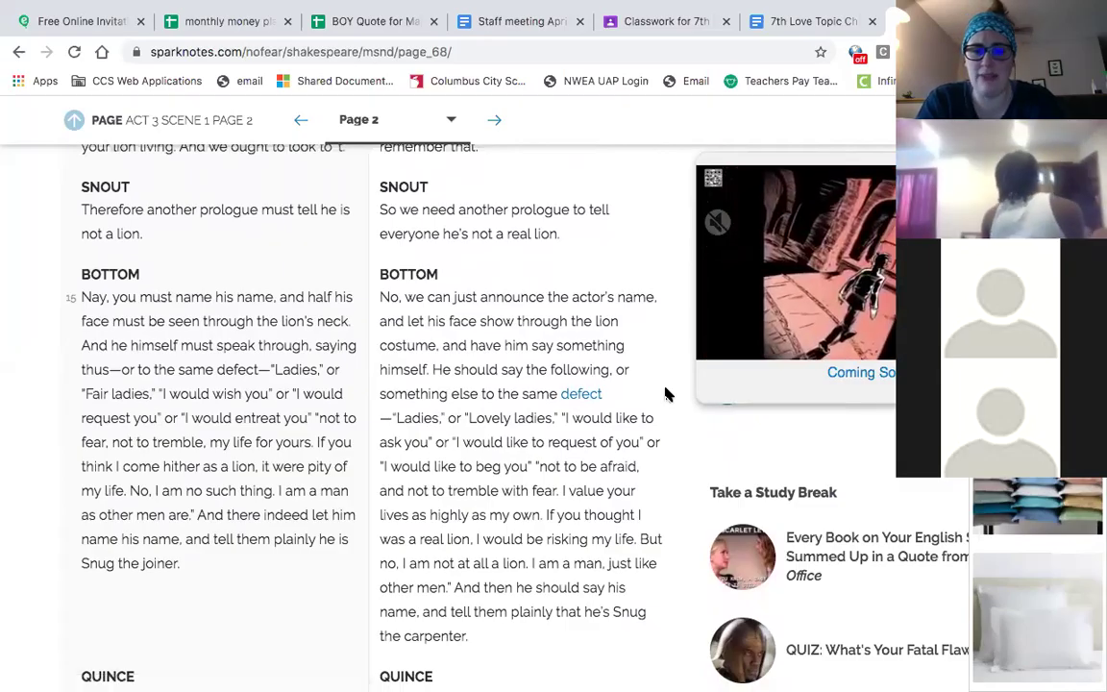
scroll(668, 394, down, 3)
scroll(668, 395, down, 1)
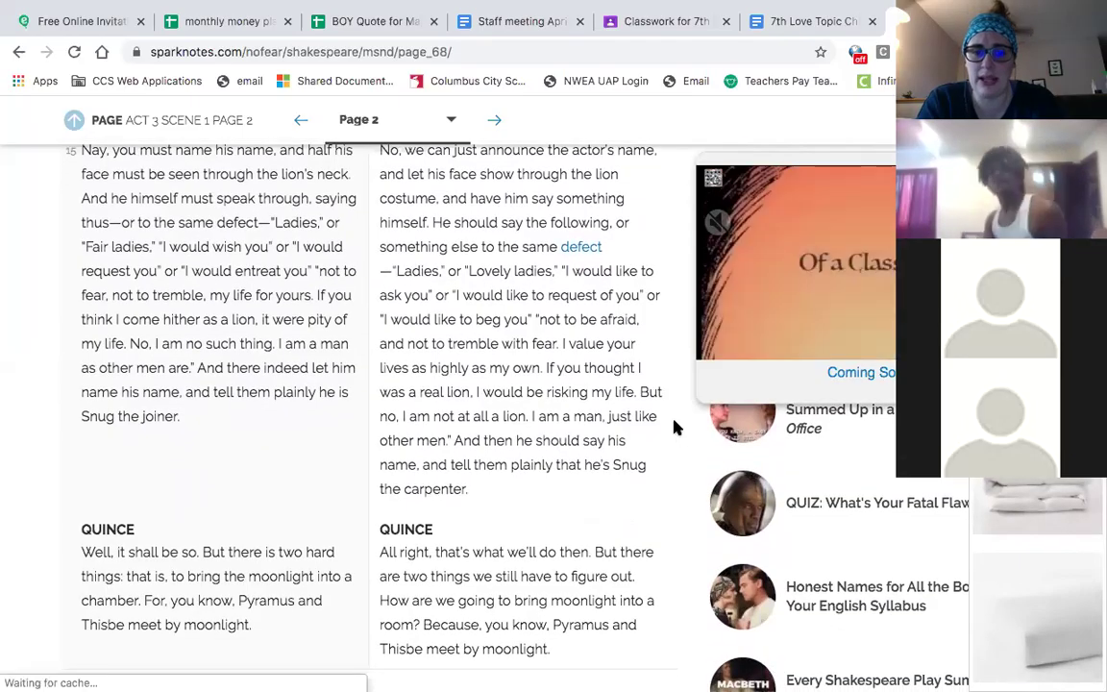
scroll(676, 428, down, 1)
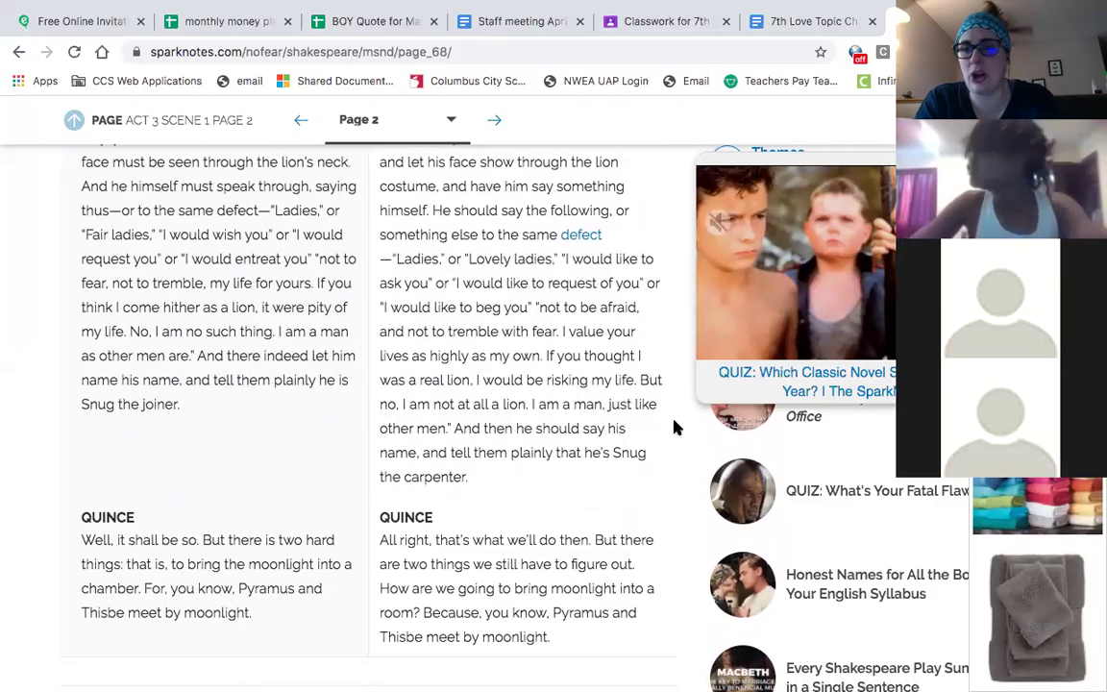
scroll(676, 427, down, 3)
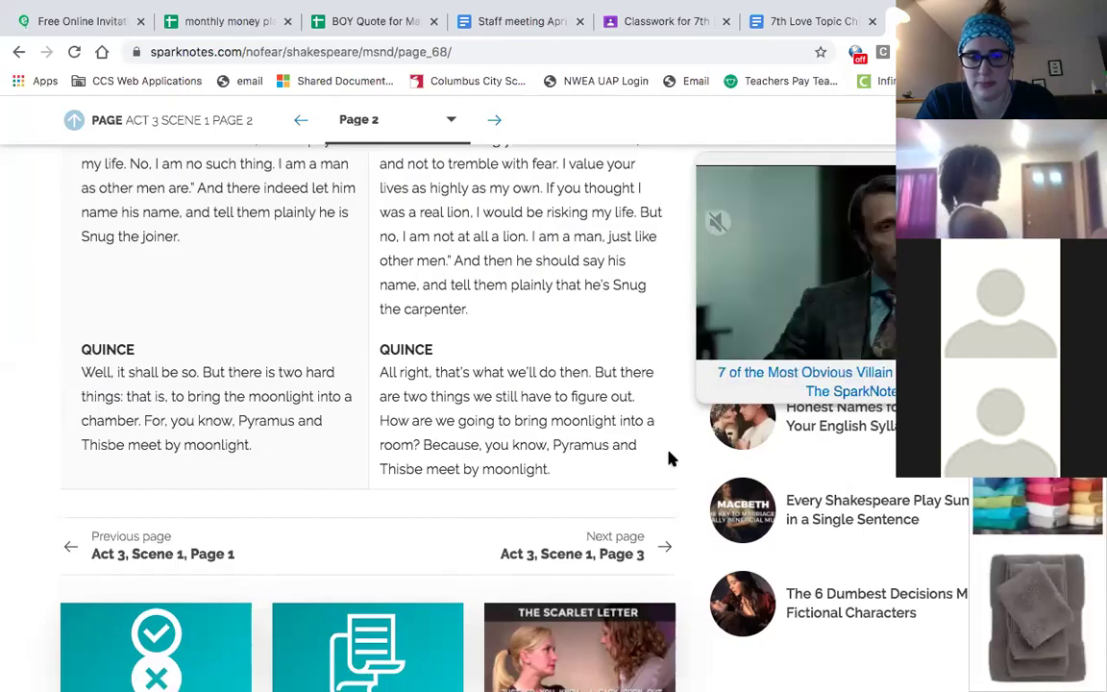
- Open Act 3, Scene 1, Page 3 and read from Snout's moonshine question to Bottom's idea of leaving a window open
click(620, 546)
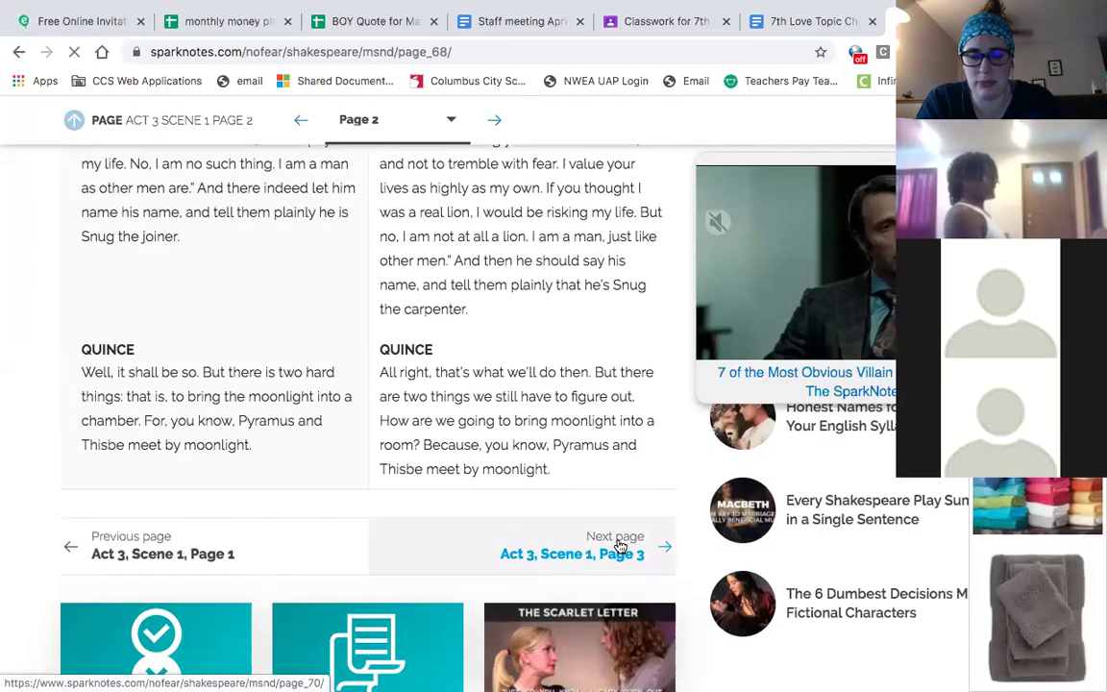
scroll(613, 396, down, 4)
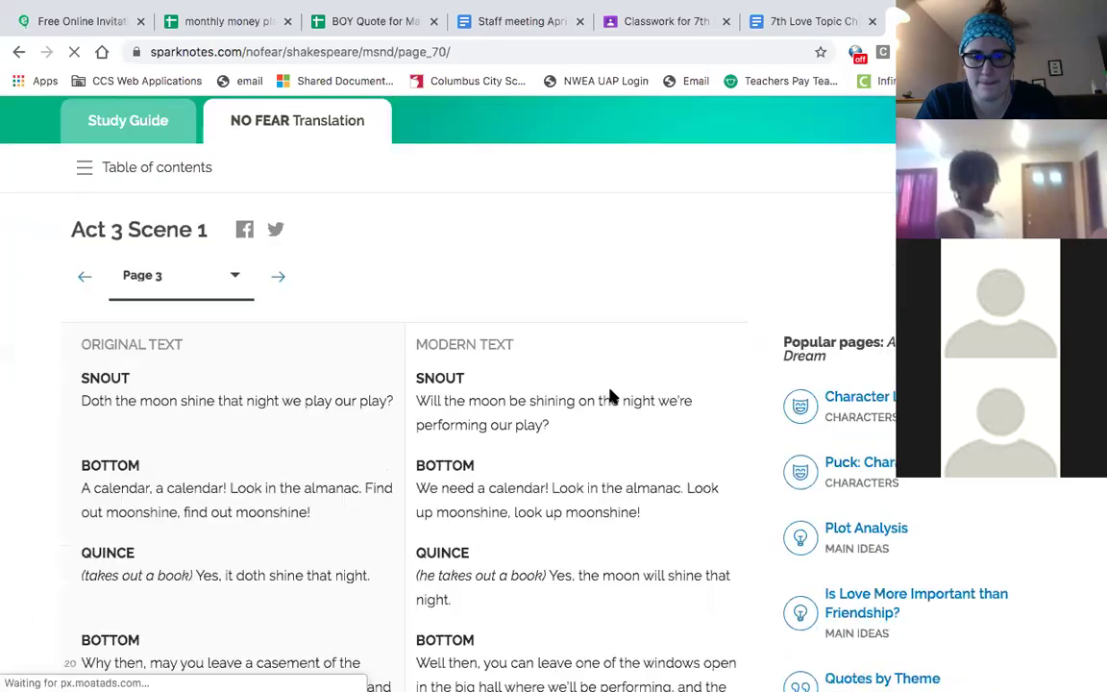
scroll(652, 378, down, 2)
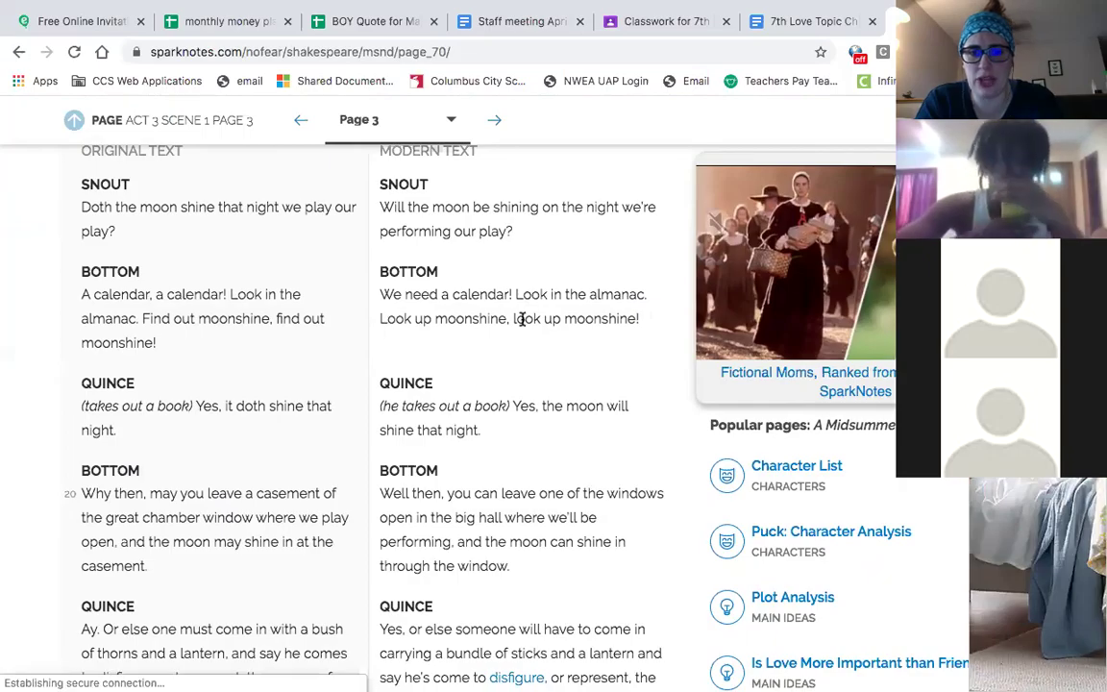
scroll(633, 385, down, 1)
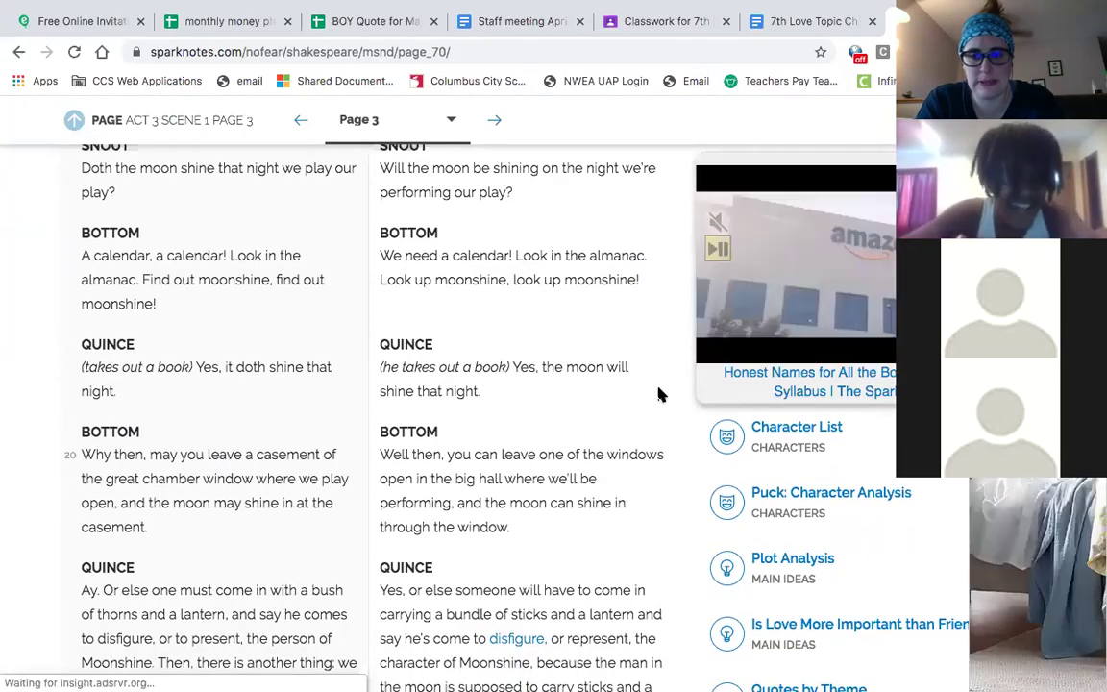
scroll(659, 394, down, 1)
scroll(659, 394, down, 2)
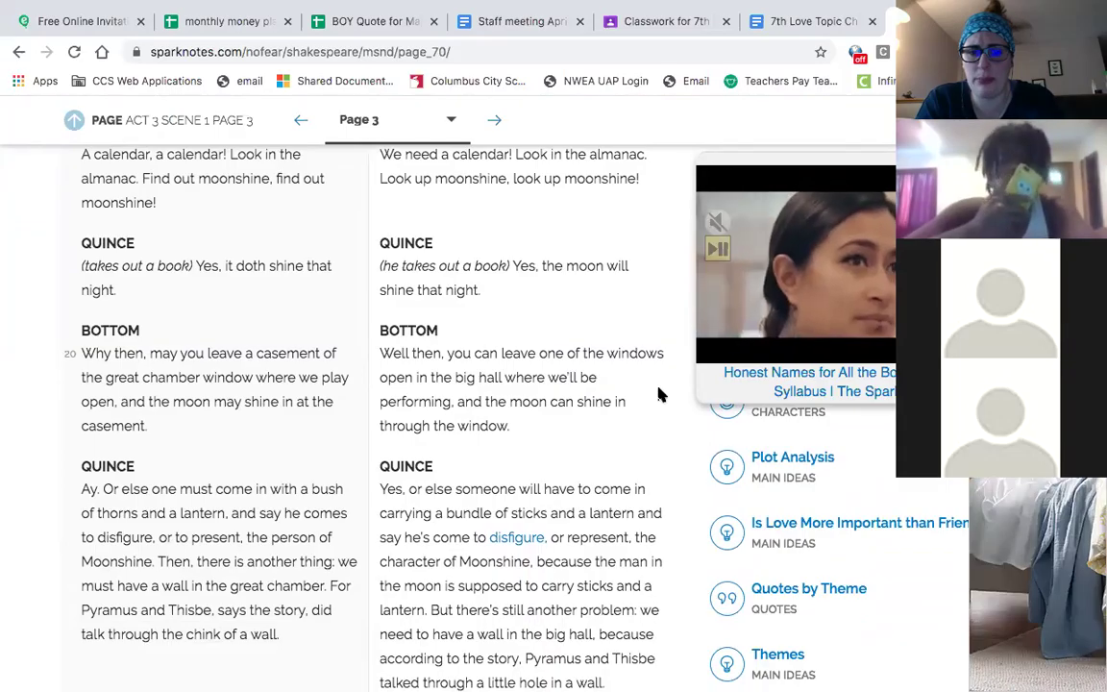
- Read the rest of Page 3, from Quince's Moonshine and wall speech to his rehearsal instructions, and open Page 4
scroll(659, 395, down, 1)
scroll(660, 394, down, 3)
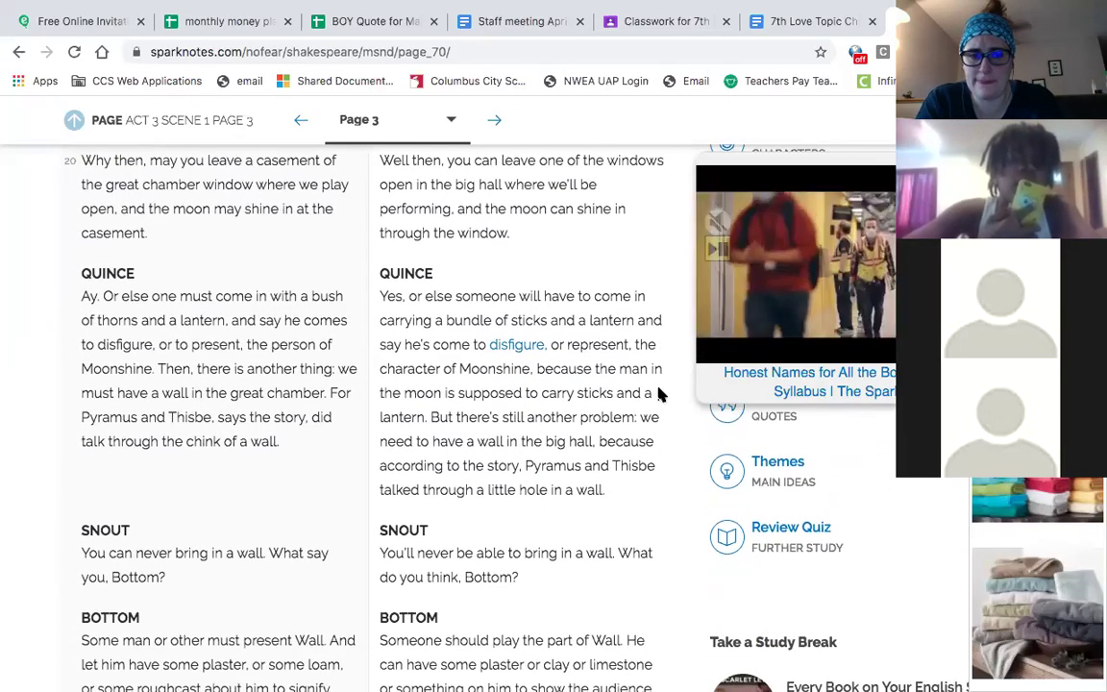
scroll(660, 394, down, 1)
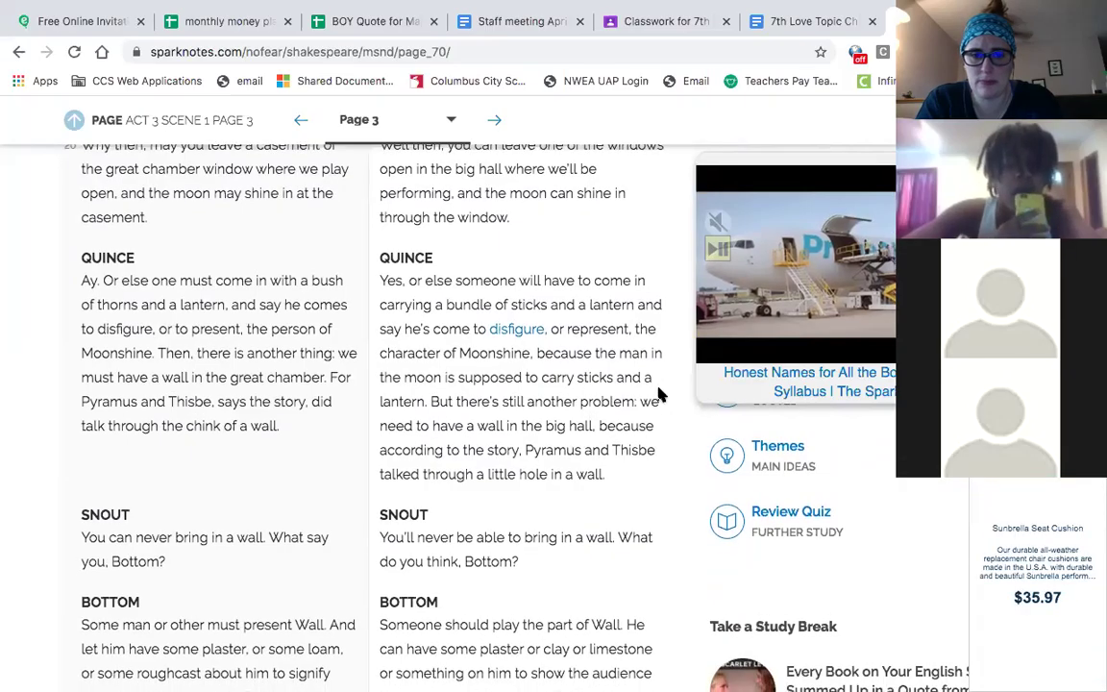
scroll(660, 394, down, 1)
scroll(659, 394, down, 1)
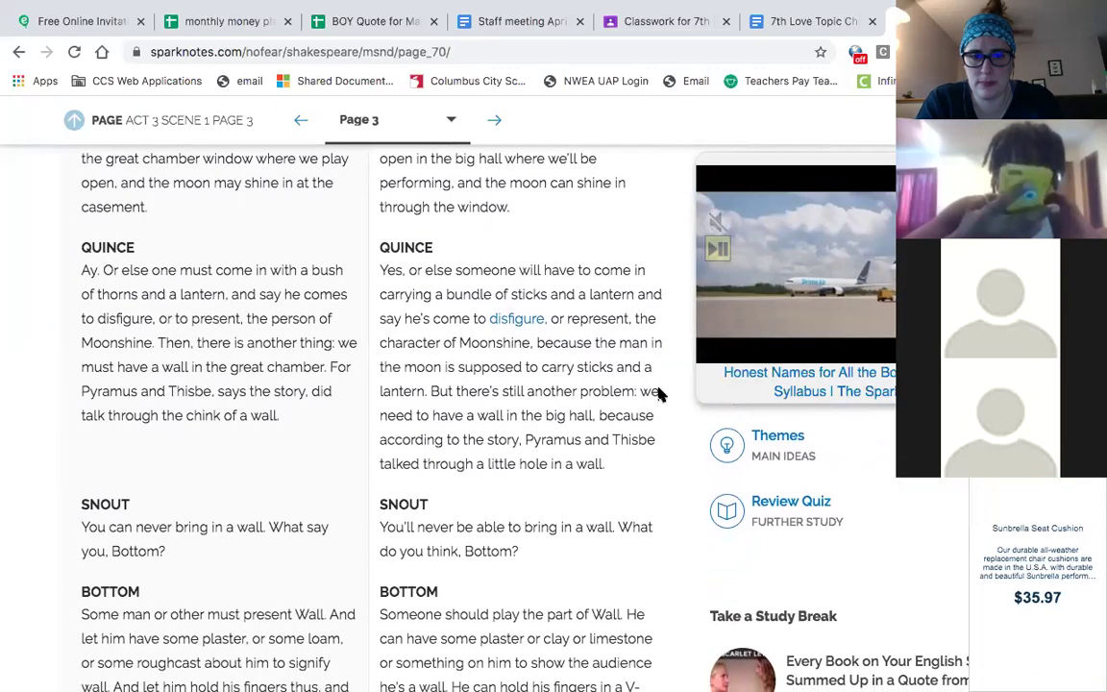
scroll(659, 394, down, 1)
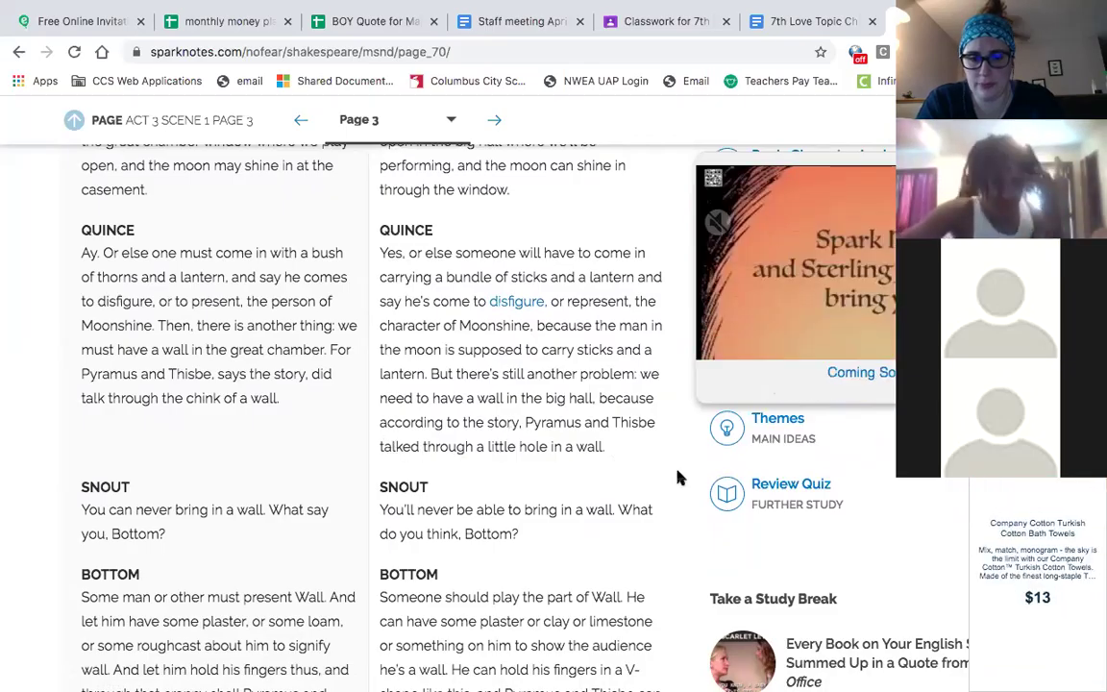
scroll(677, 478, down, 5)
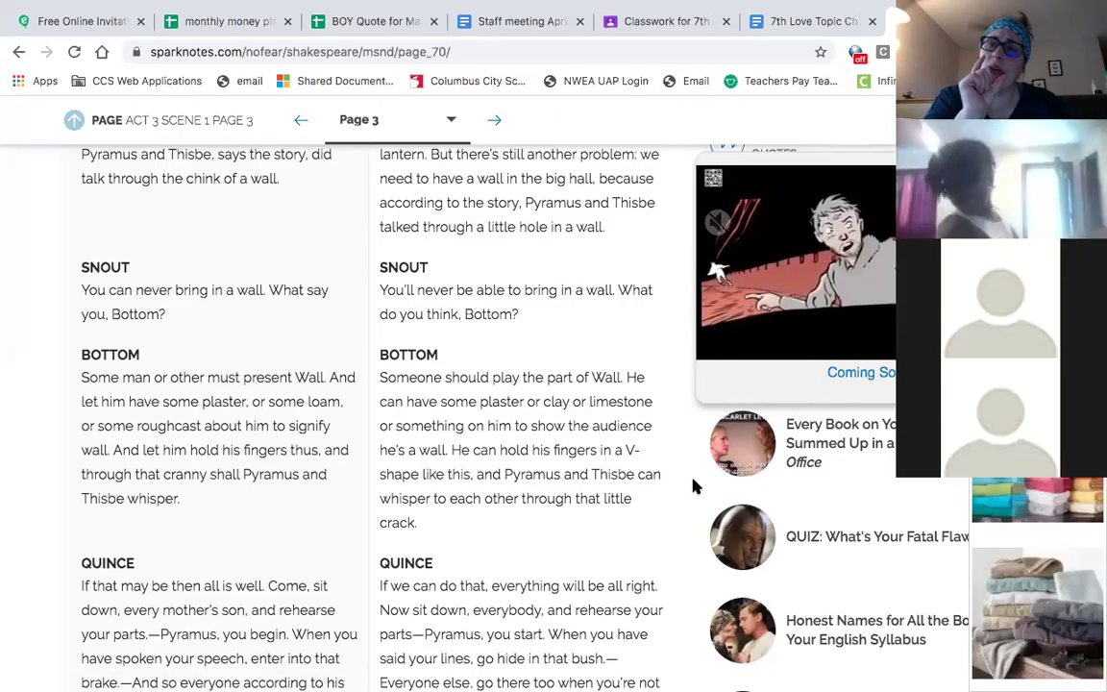
scroll(696, 487, down, 4)
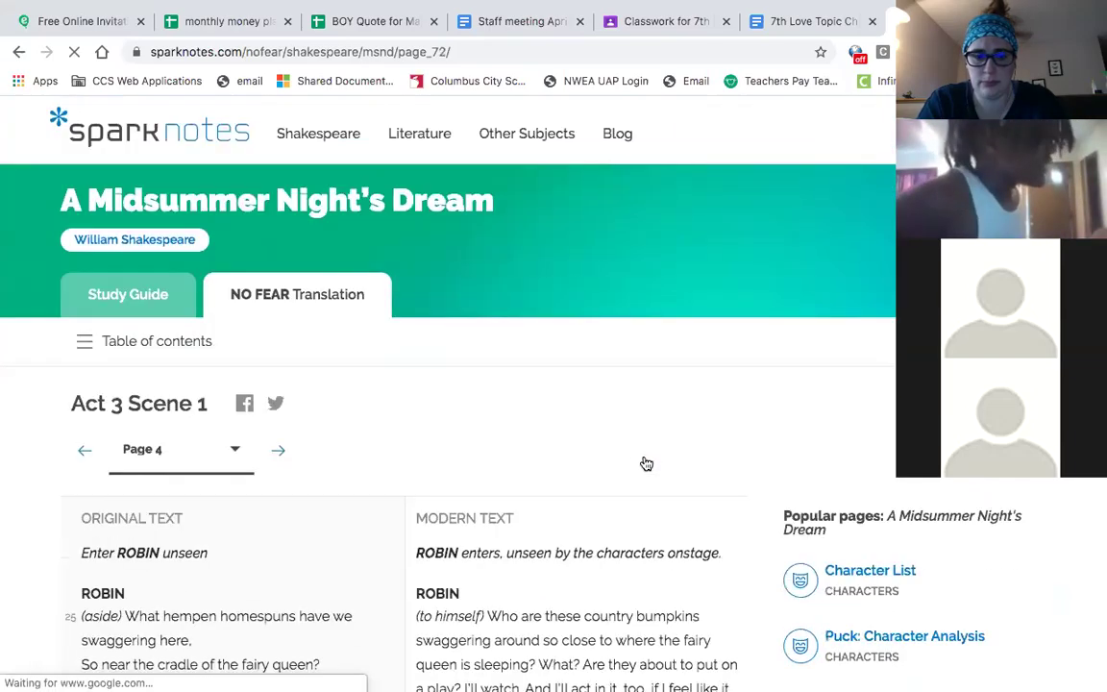
- Read Page 4 from Robin's entrance to Bottom's first Pyramus line, highlight the modern-text word "odious", and clear the selection
scroll(646, 464, down, 5)
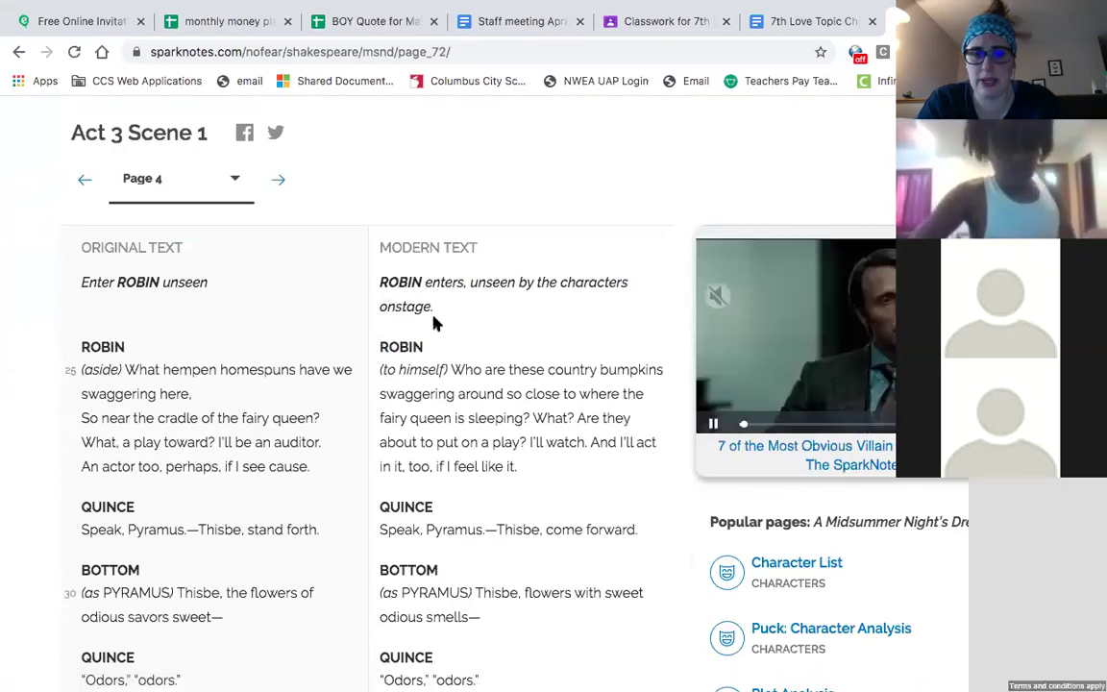
scroll(434, 317, down, 2)
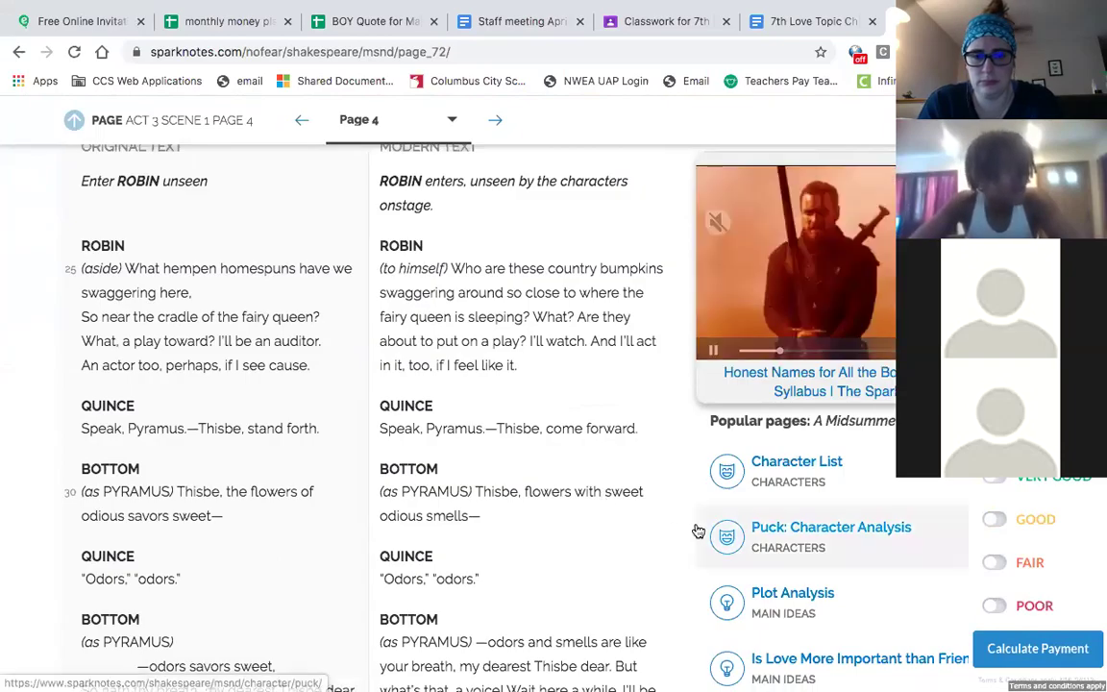
scroll(699, 531, down, 1)
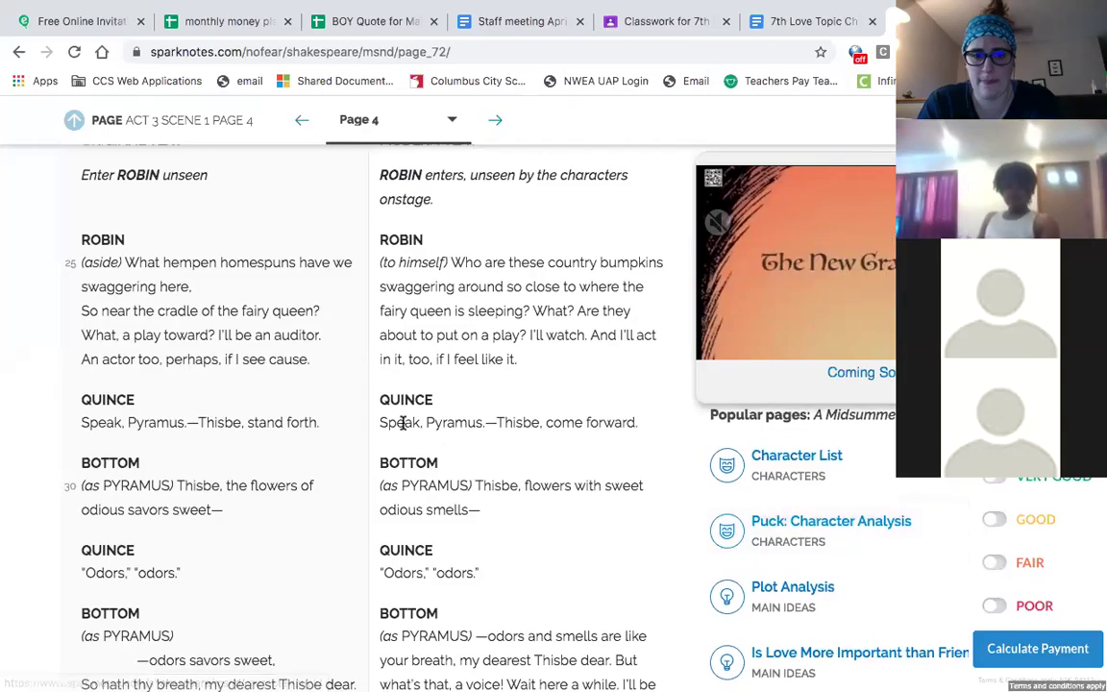
scroll(616, 463, down, 1)
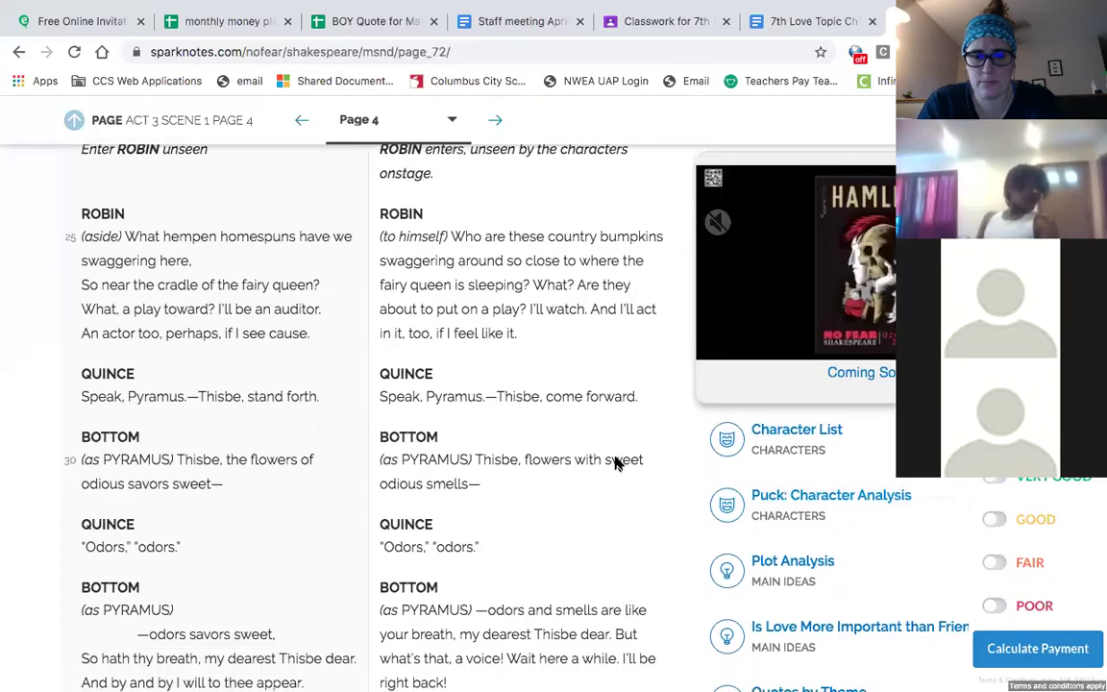
scroll(663, 550, down, 1)
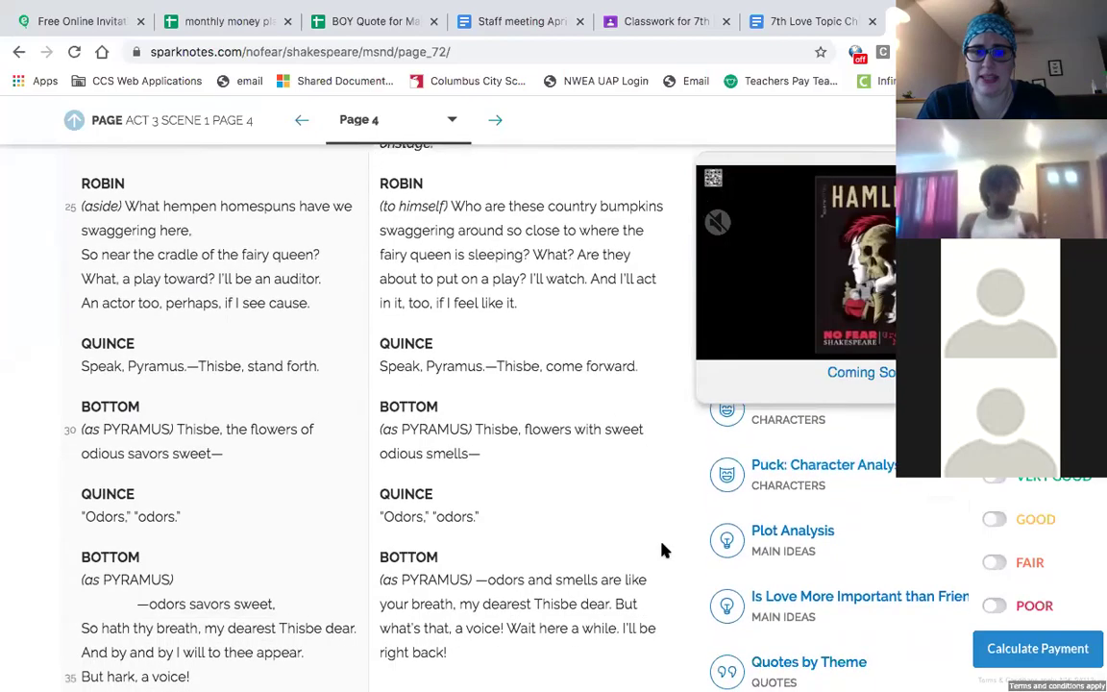
scroll(664, 550, down, 1)
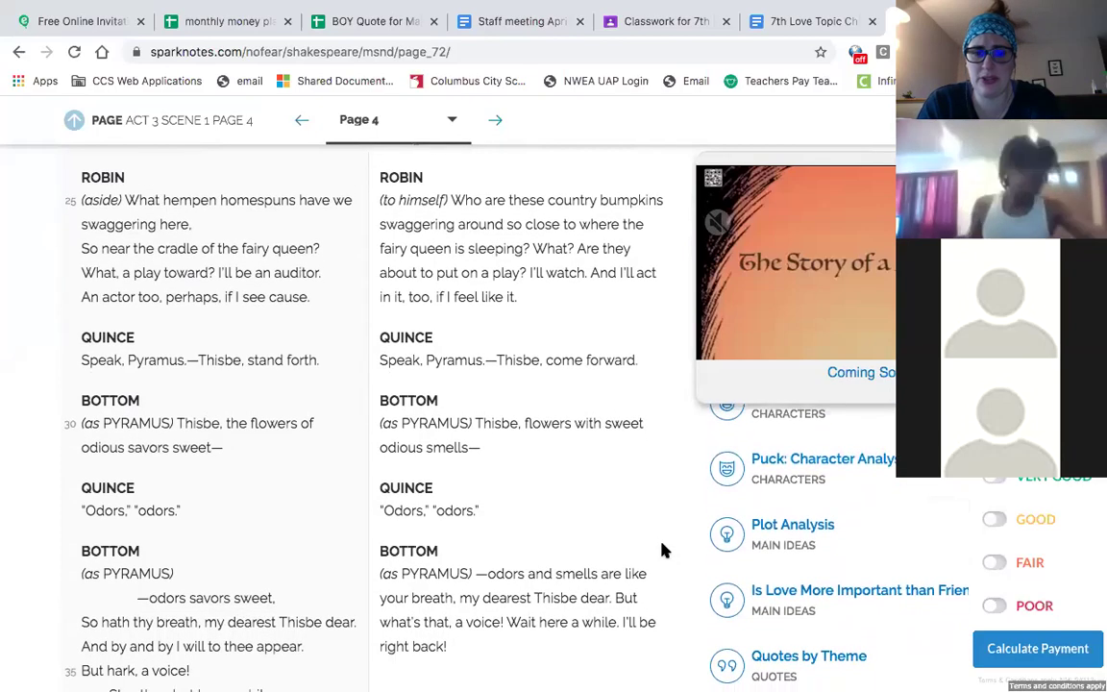
double_click(402, 448)
click(611, 481)
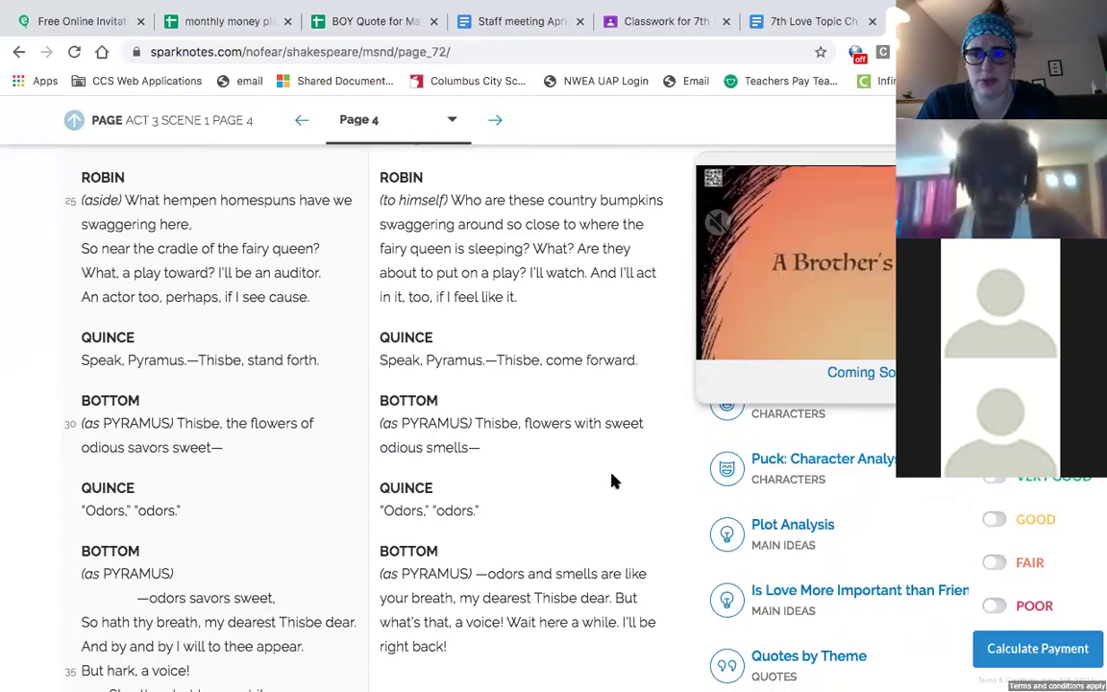
- Read the rest of Page 4, from Bottom's second Pyramus speech through Robin's aside to Flute's speech as Thisbe
scroll(611, 480, down, 1)
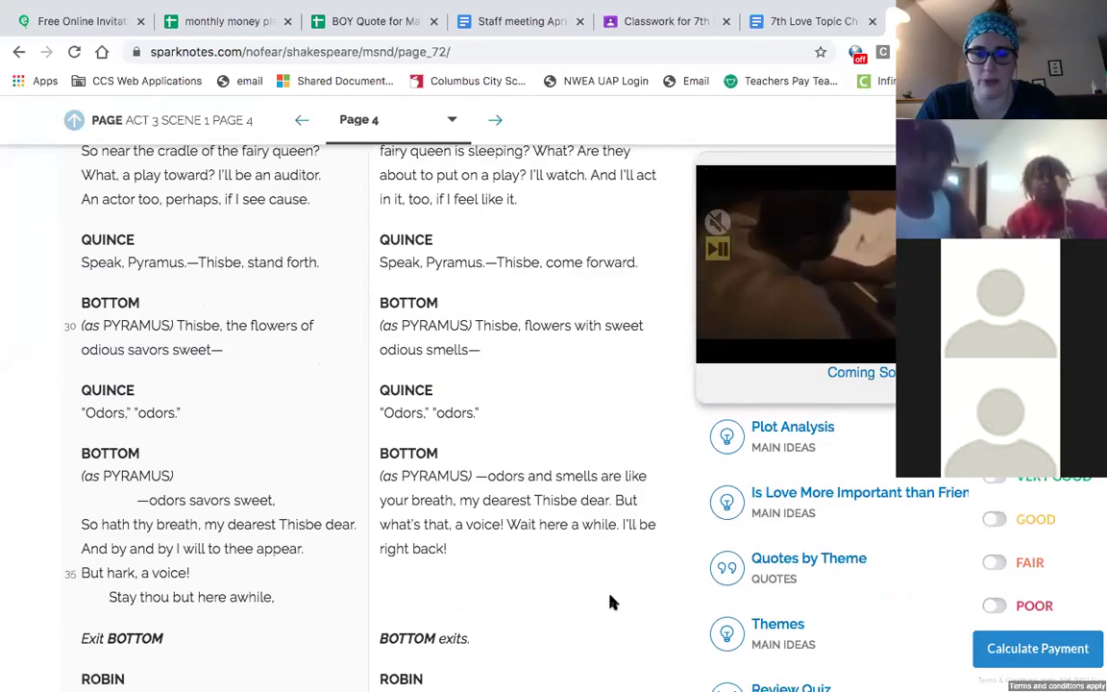
scroll(610, 602, down, 5)
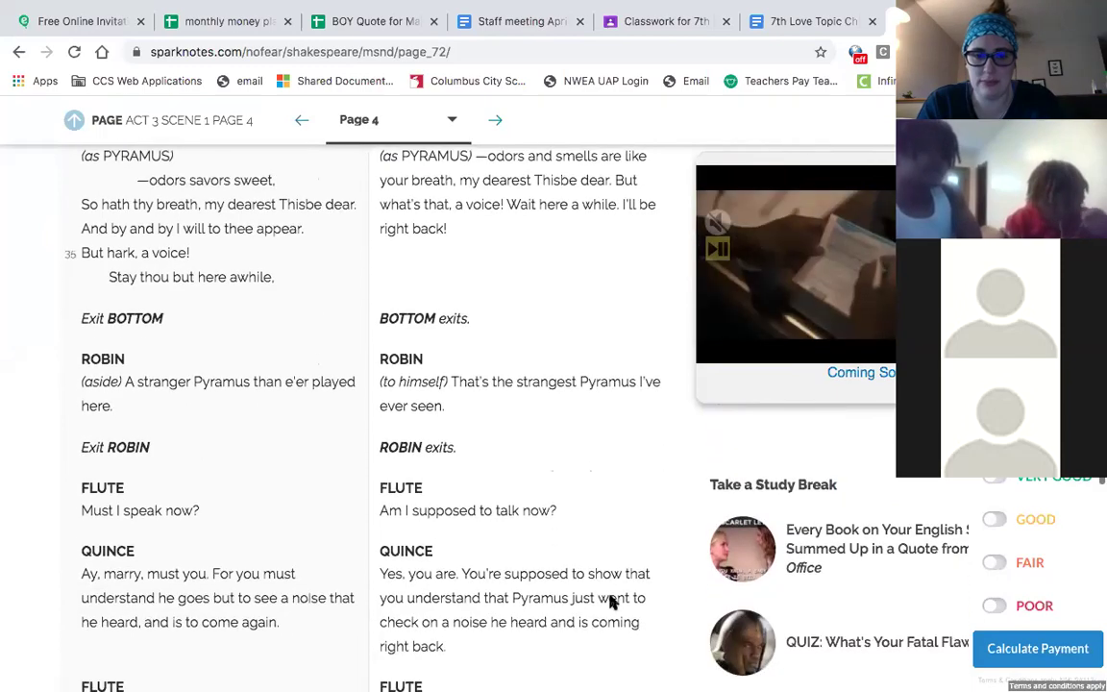
scroll(609, 602, down, 2)
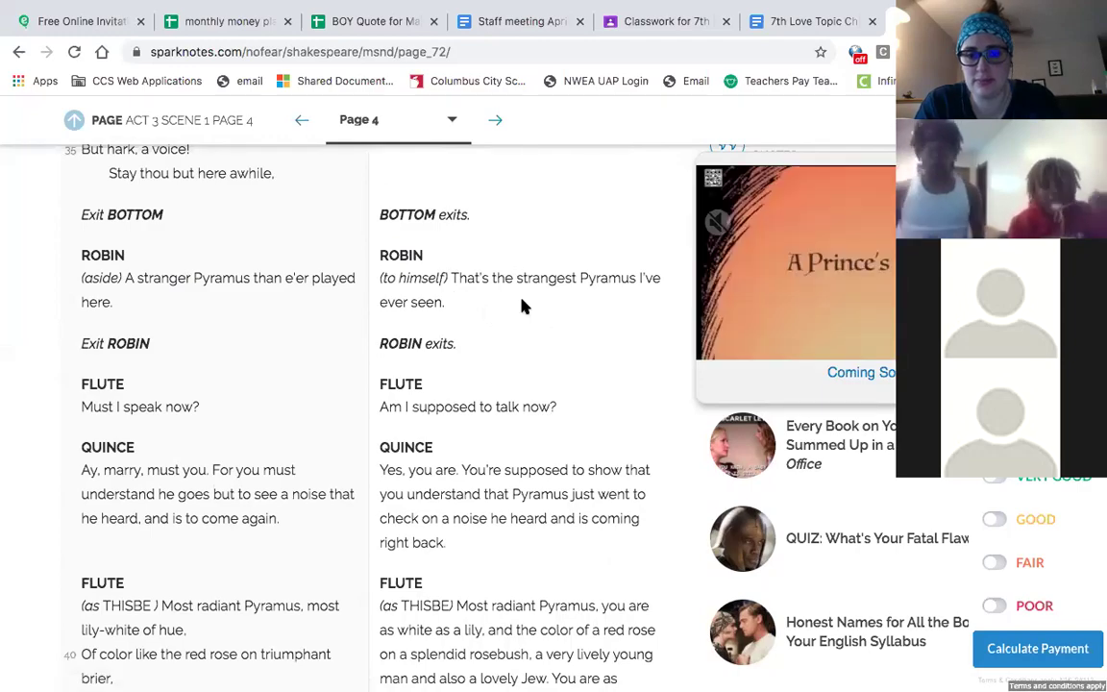
scroll(508, 357, down, 2)
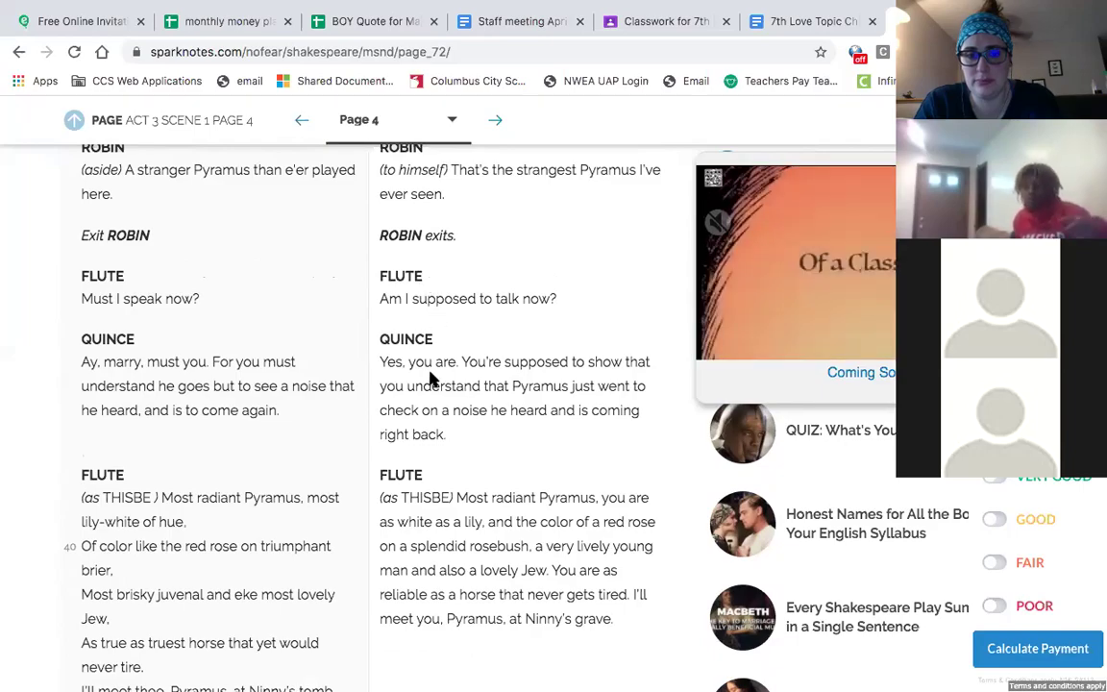
scroll(432, 381, down, 1)
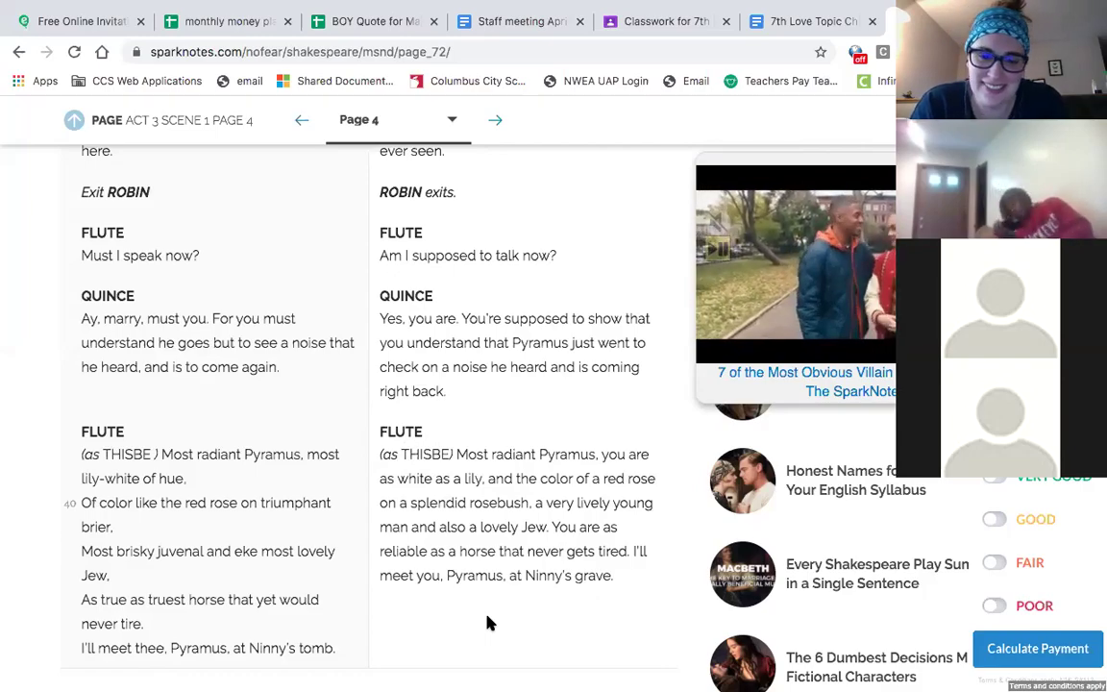
scroll(488, 623, down, 1)
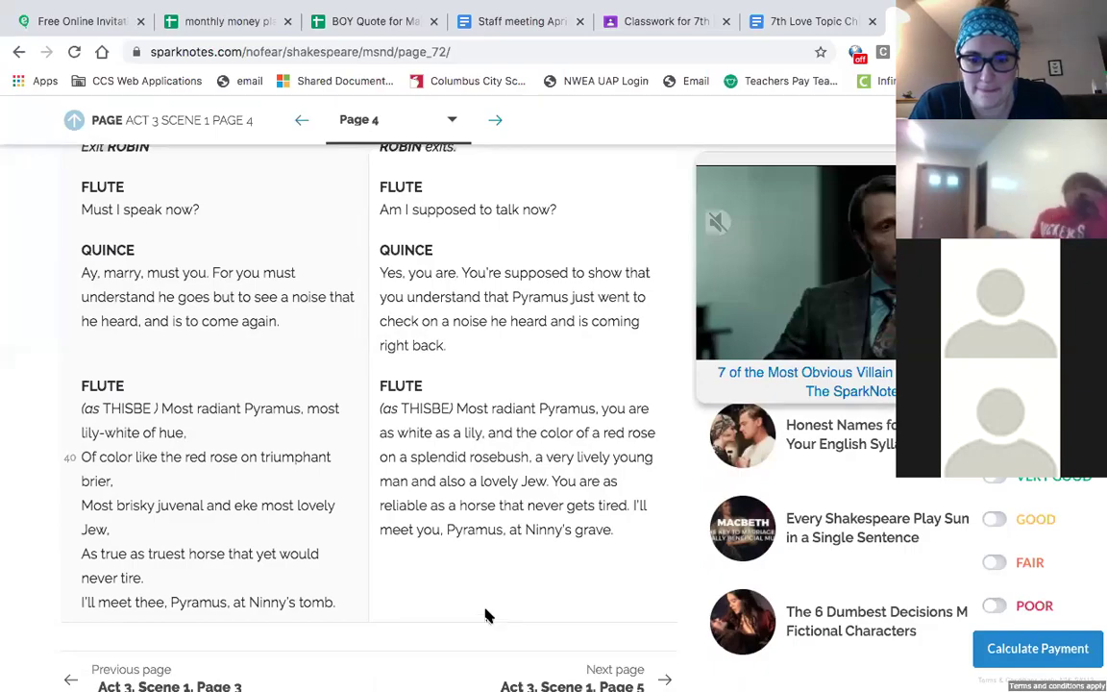
scroll(485, 616, down, 1)
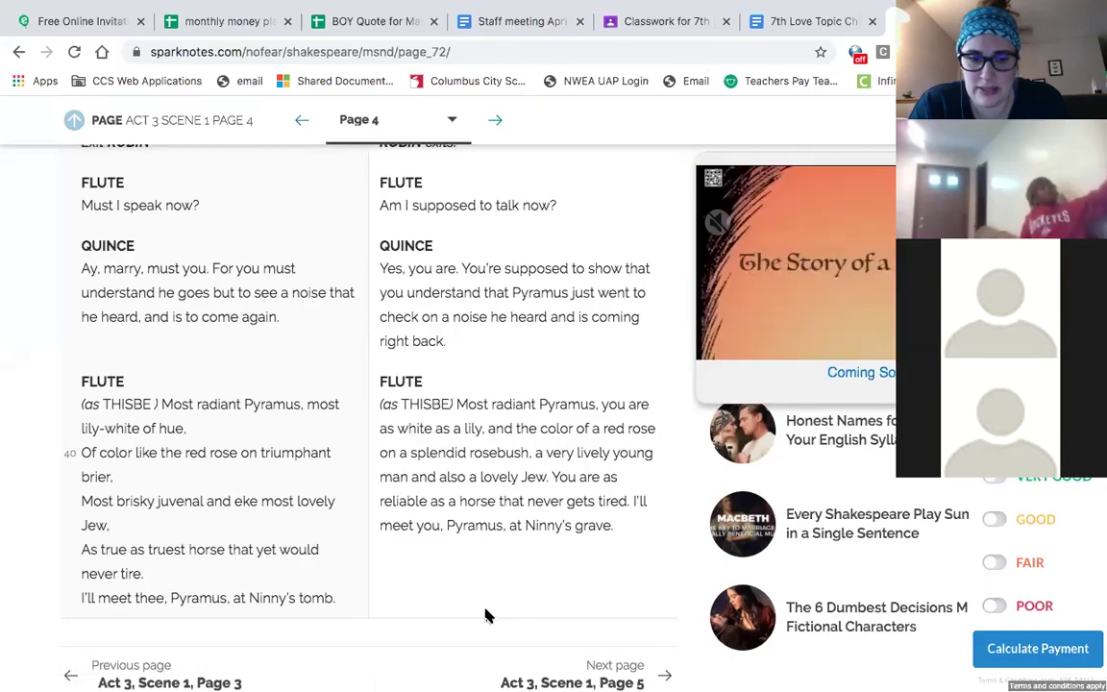
- Open Act 3, Scene 1, Page 5 and read Quince's correction about Ninus's grave and Flute's reply
scroll(486, 613, down, 1)
click(529, 600)
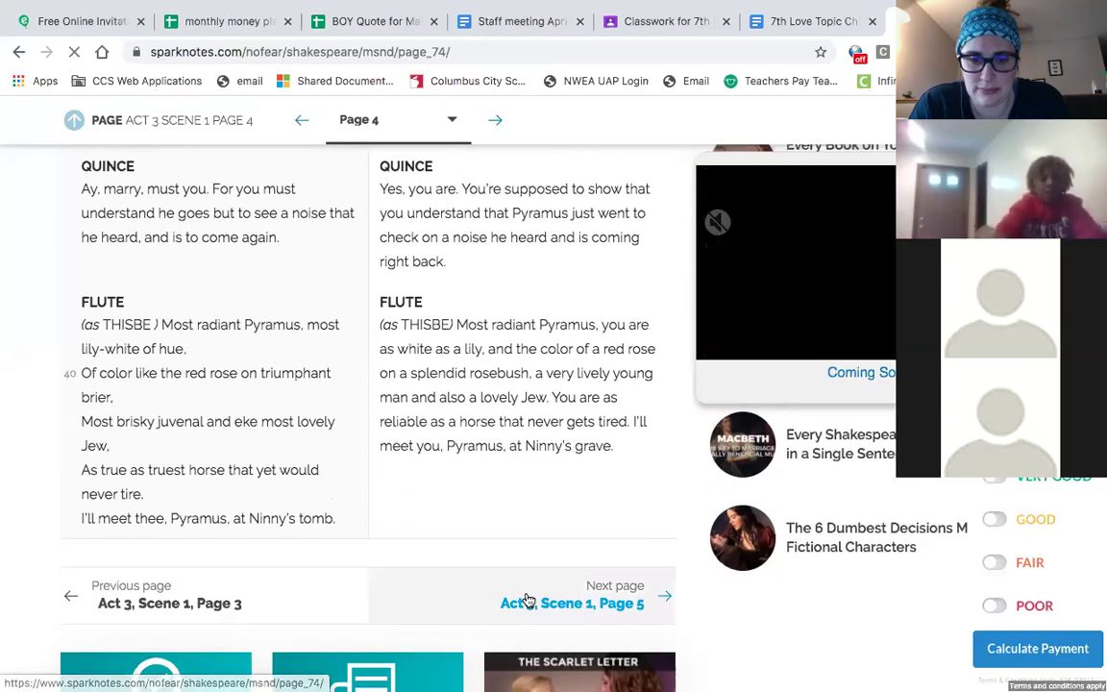
scroll(528, 599, down, 5)
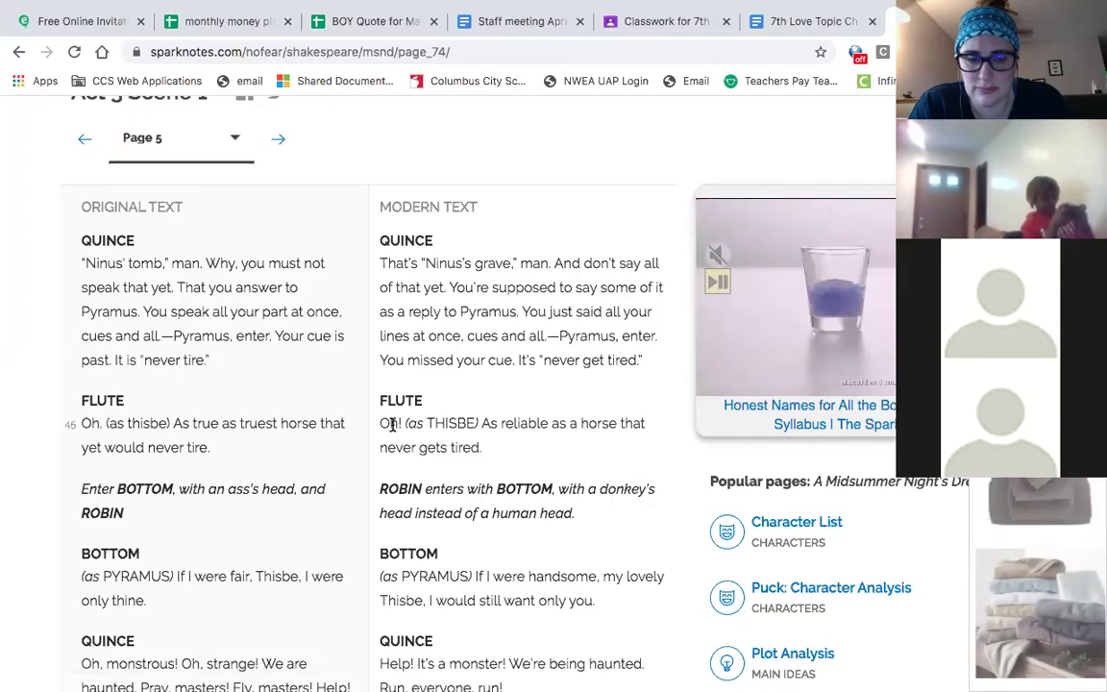
- Highlight the modern-text stage direction where Robin enters with Bottom wearing a donkey's head, and clear the selection
scroll(392, 425, down, 1)
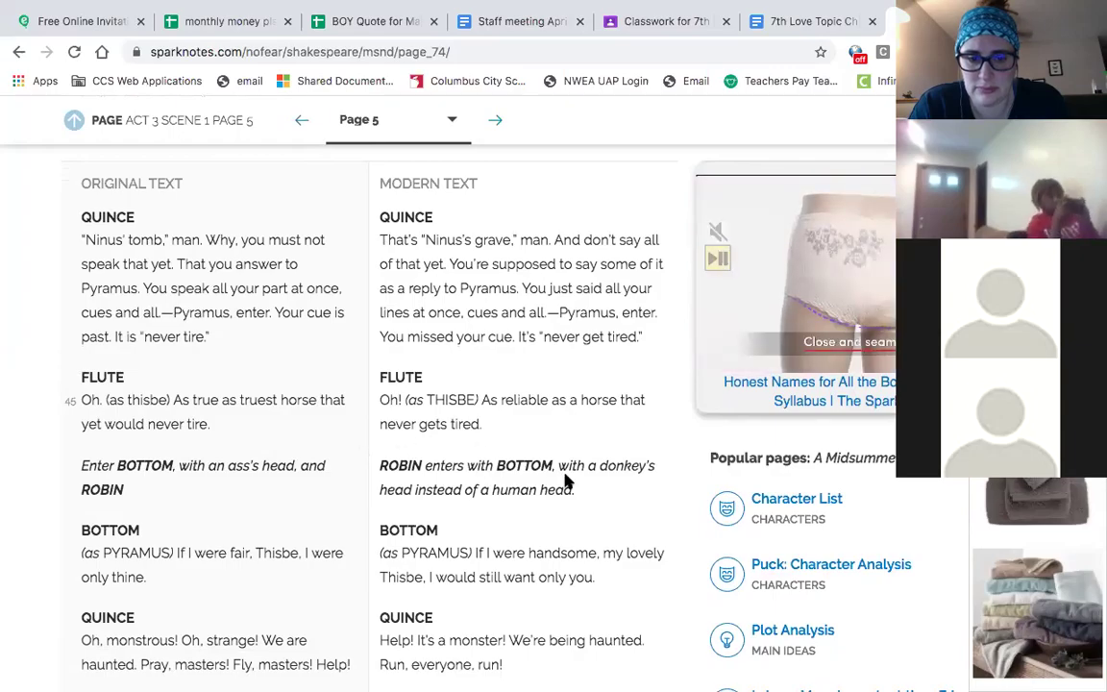
scroll(488, 438, down, 3)
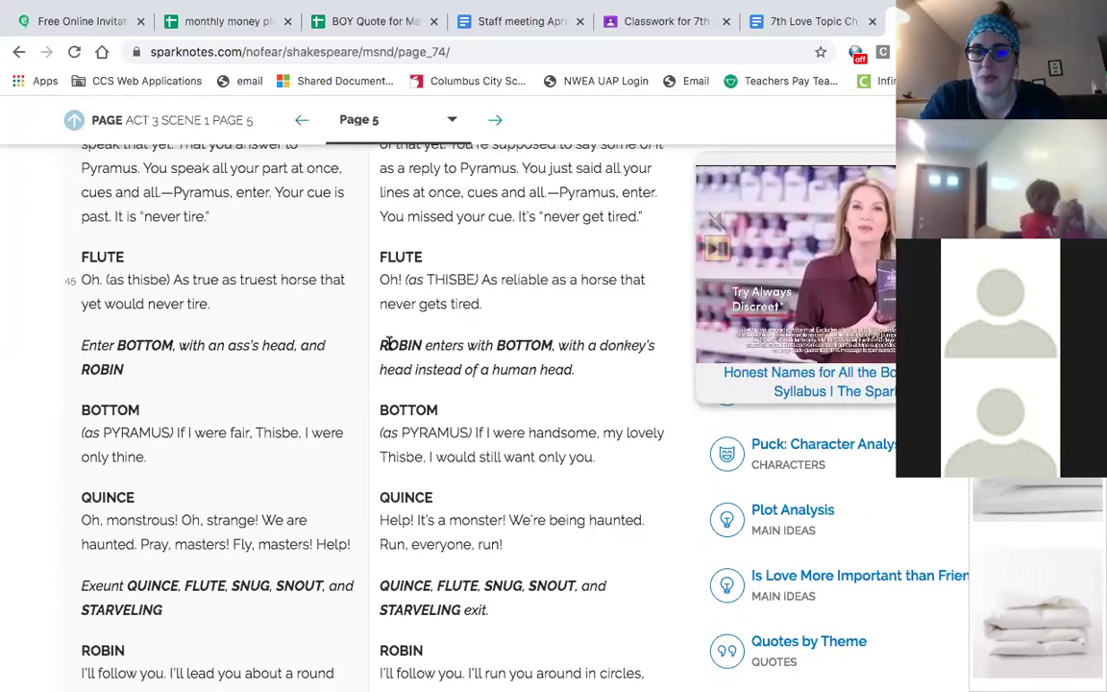
drag(377, 354, 625, 379)
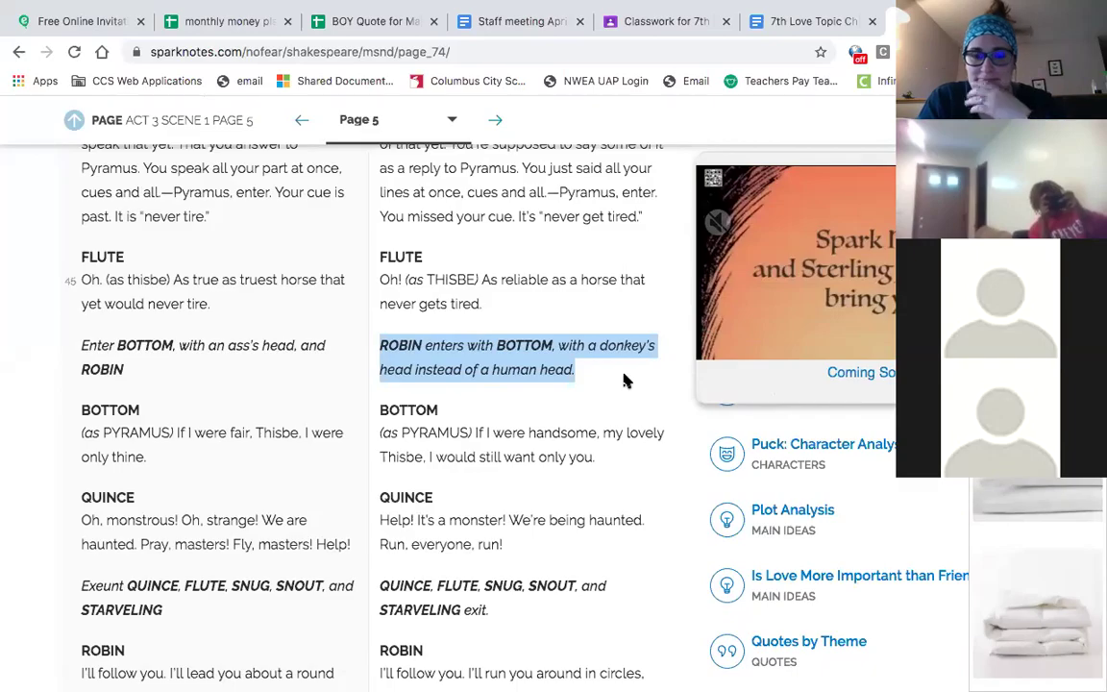
click(598, 389)
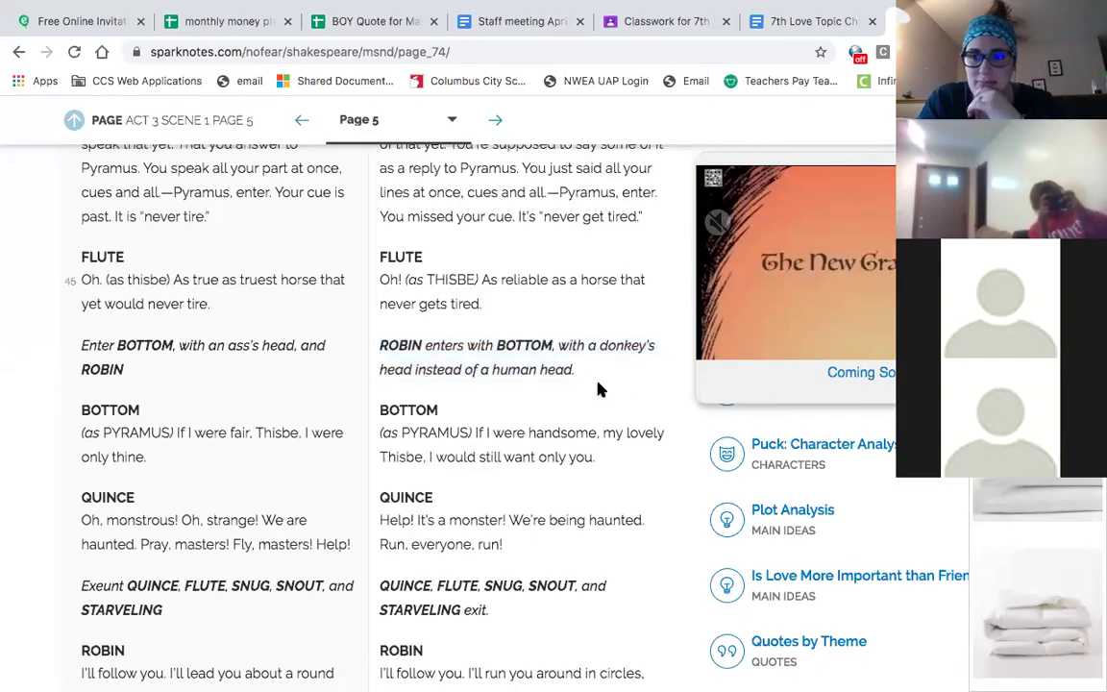
- Read the rest of Page 5, from Bottom's line as Pyramus through Robin's speech to Snout's entrance
scroll(598, 389, down, 1)
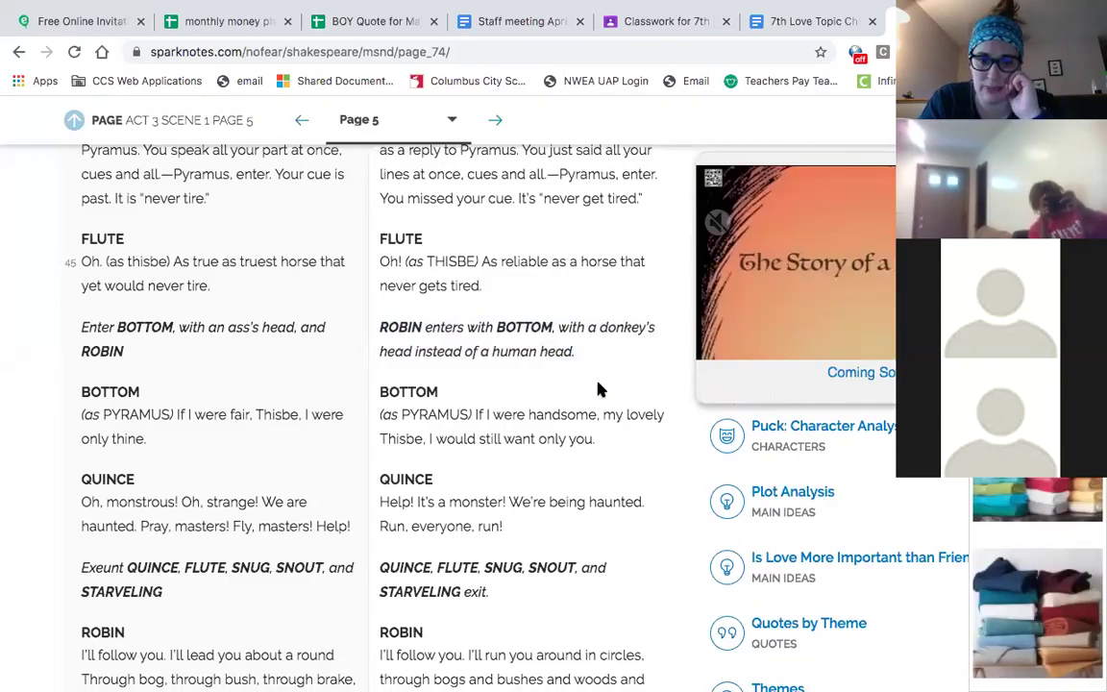
scroll(597, 389, down, 3)
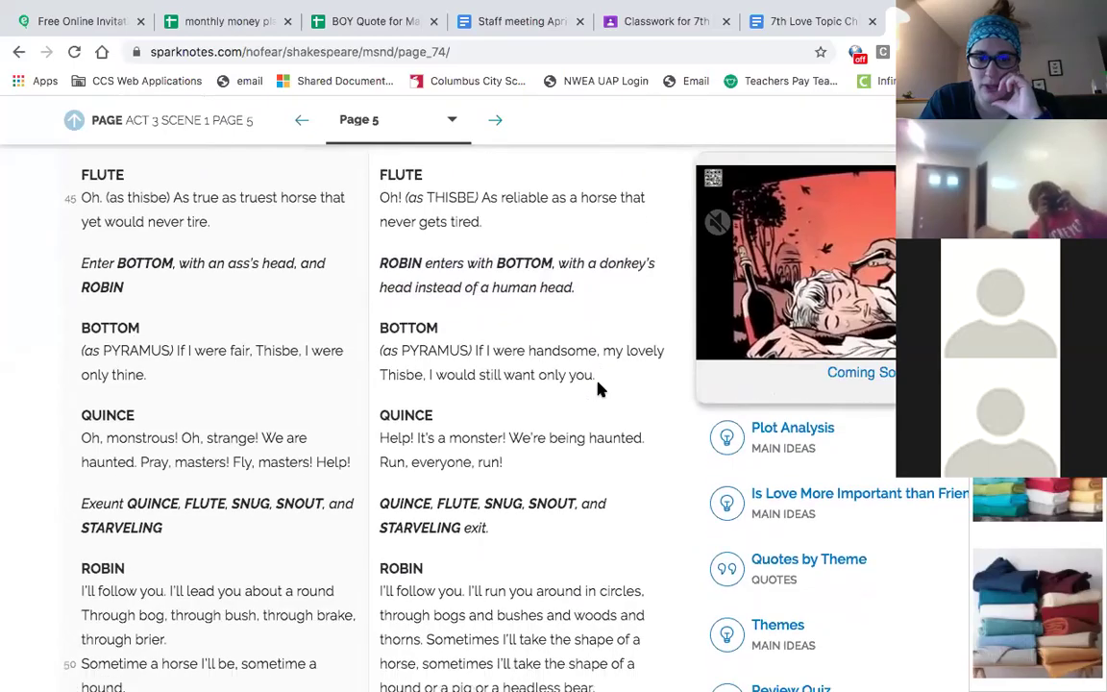
scroll(598, 388, down, 2)
scroll(597, 388, down, 2)
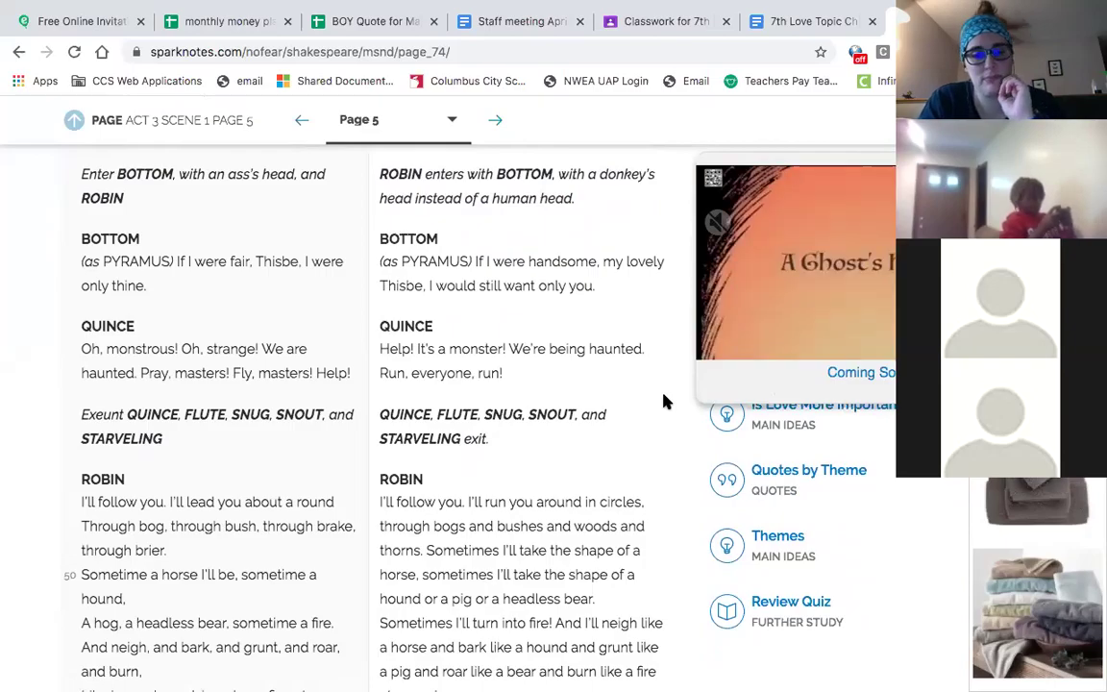
scroll(663, 402, down, 1)
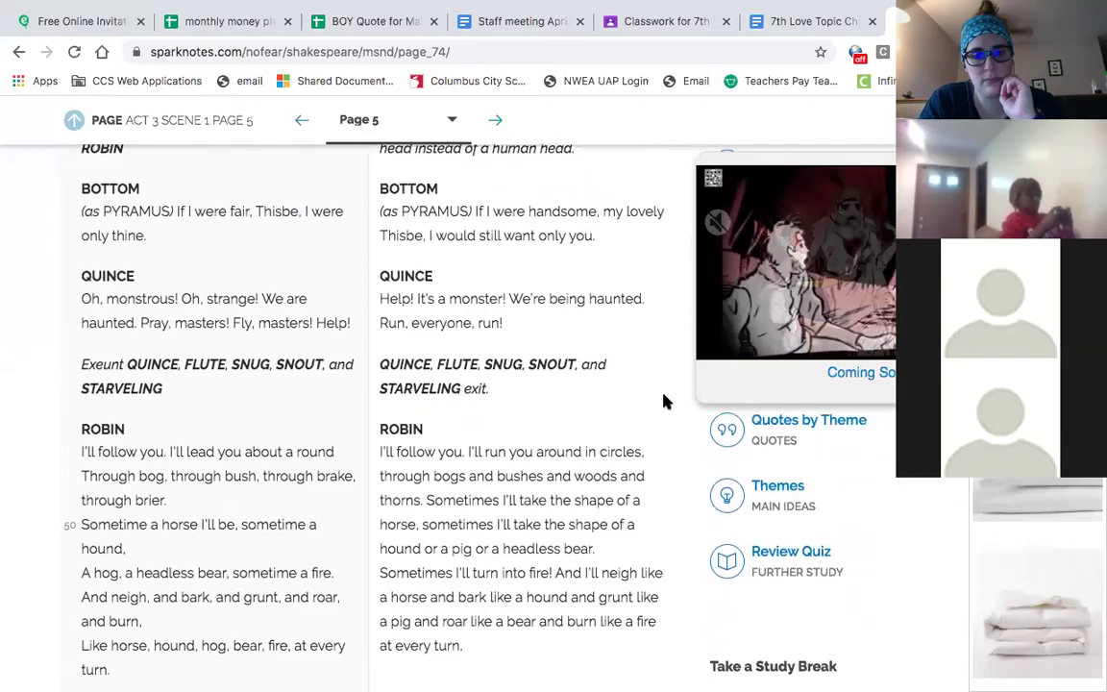
scroll(664, 402, down, 1)
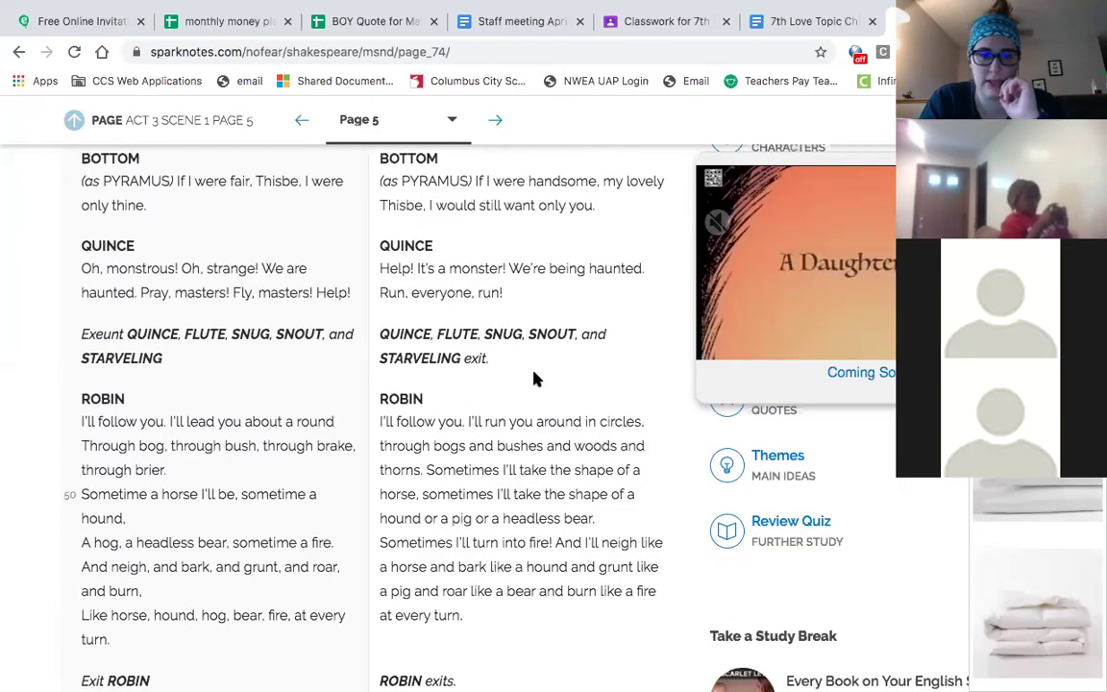
scroll(535, 377, down, 2)
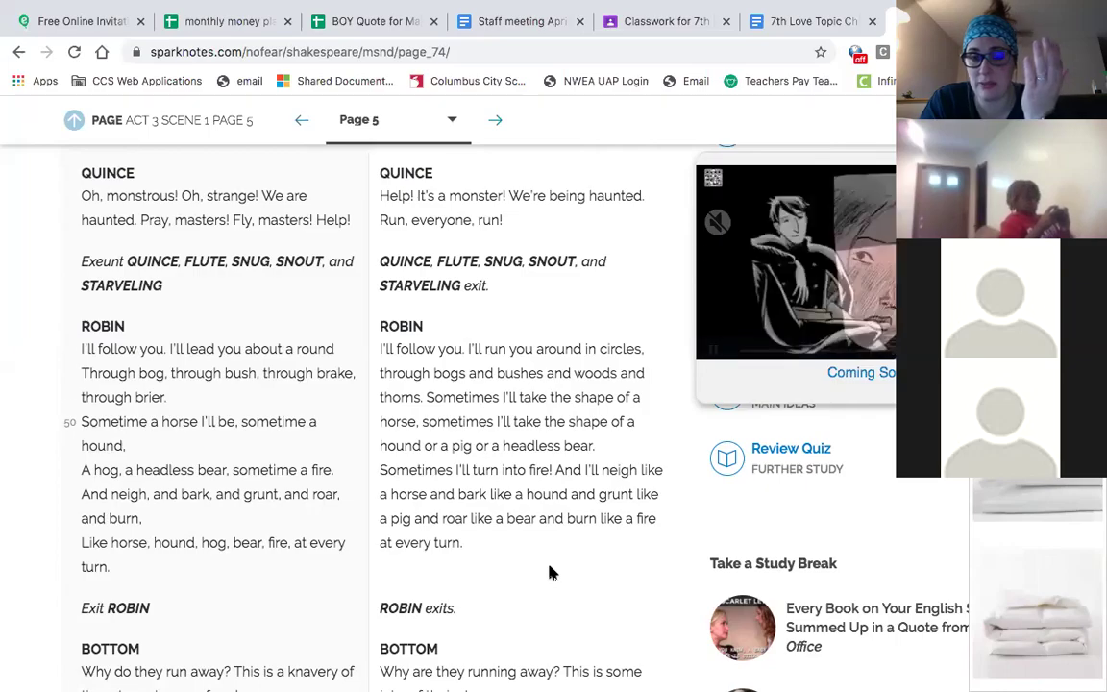
scroll(550, 573, down, 1)
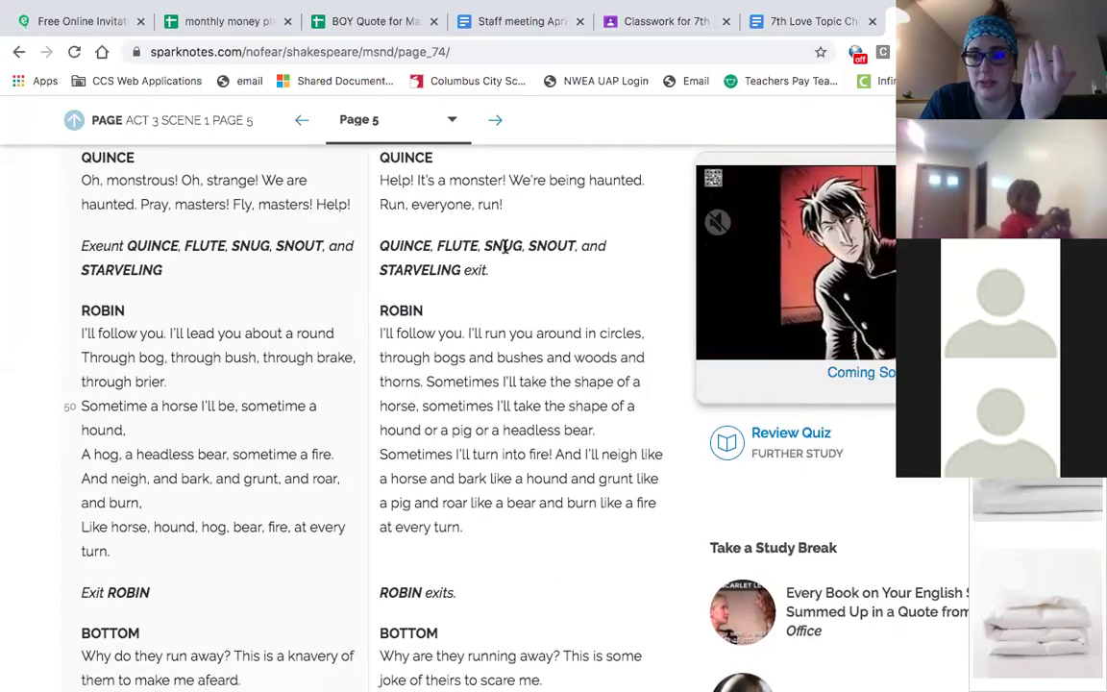
scroll(514, 375, down, 3)
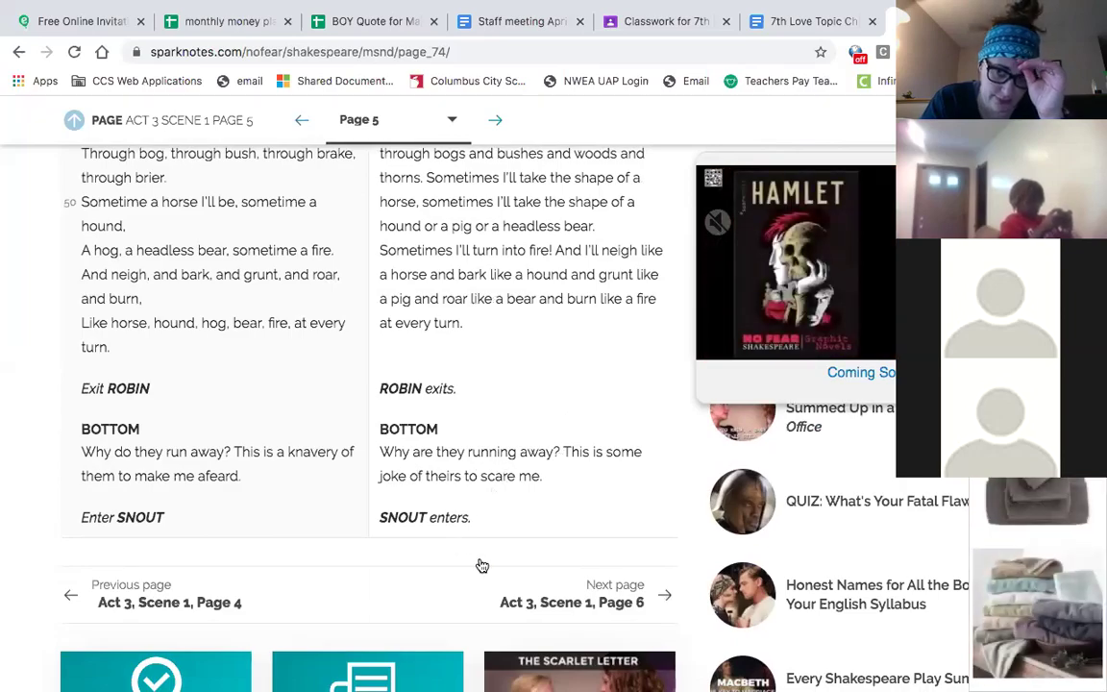
- Open Act 3, Scene 1, Page 6 and read from Snout's first line through Titania's waking to Bottom's second song verse
click(556, 602)
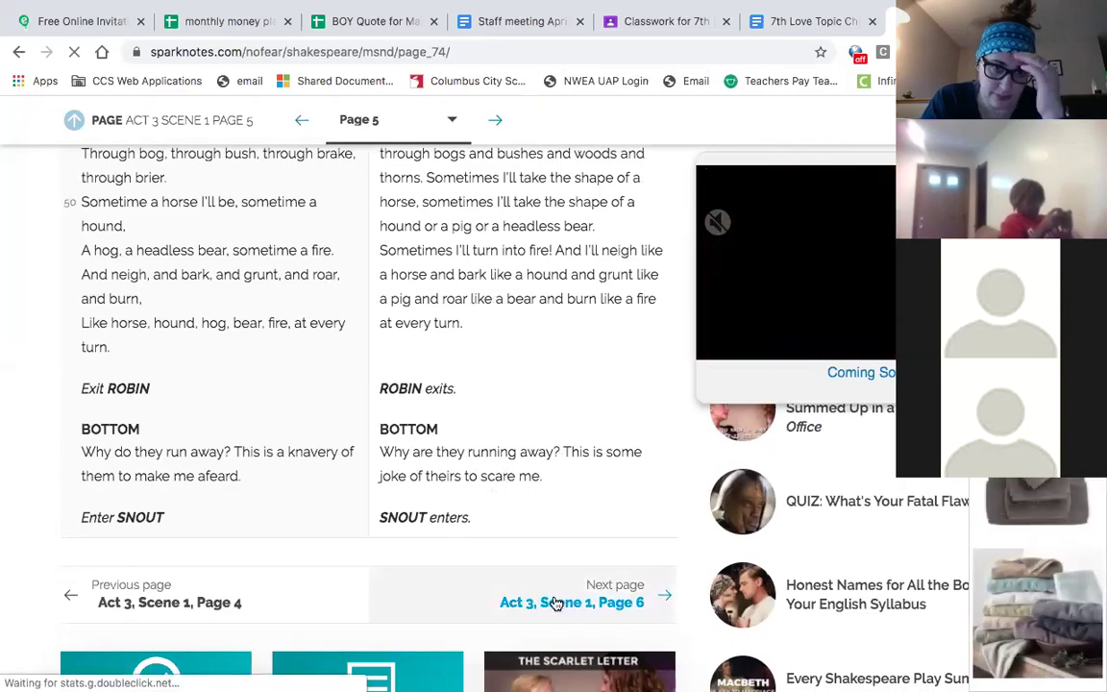
scroll(509, 400, down, 3)
scroll(608, 561, down, 3)
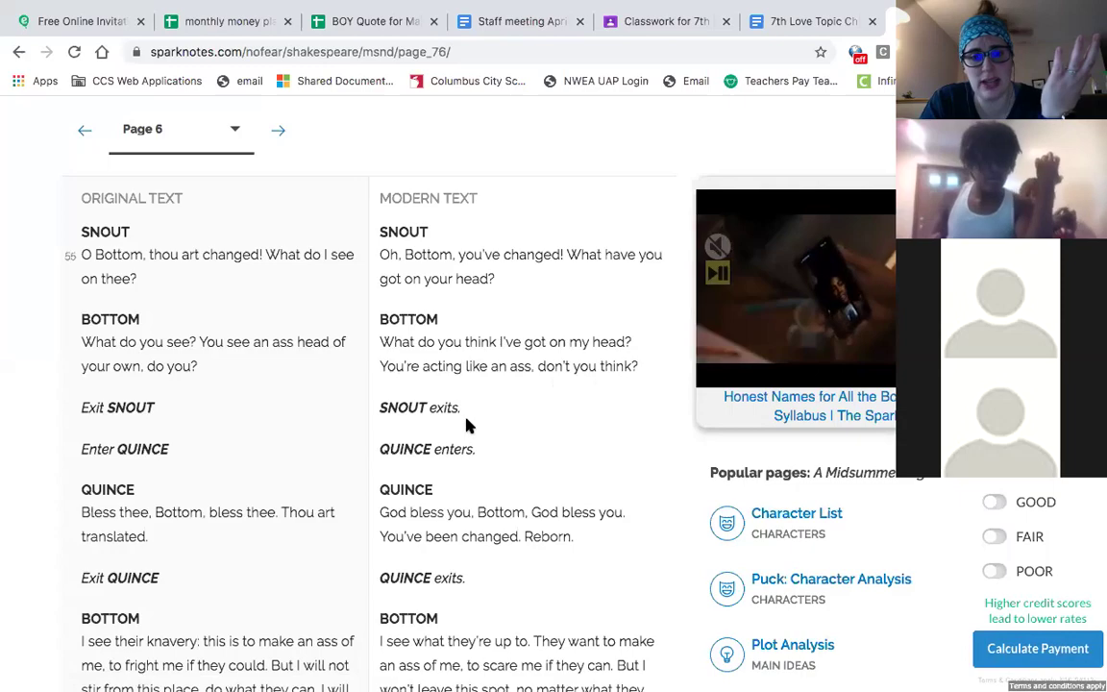
scroll(478, 448, down, 2)
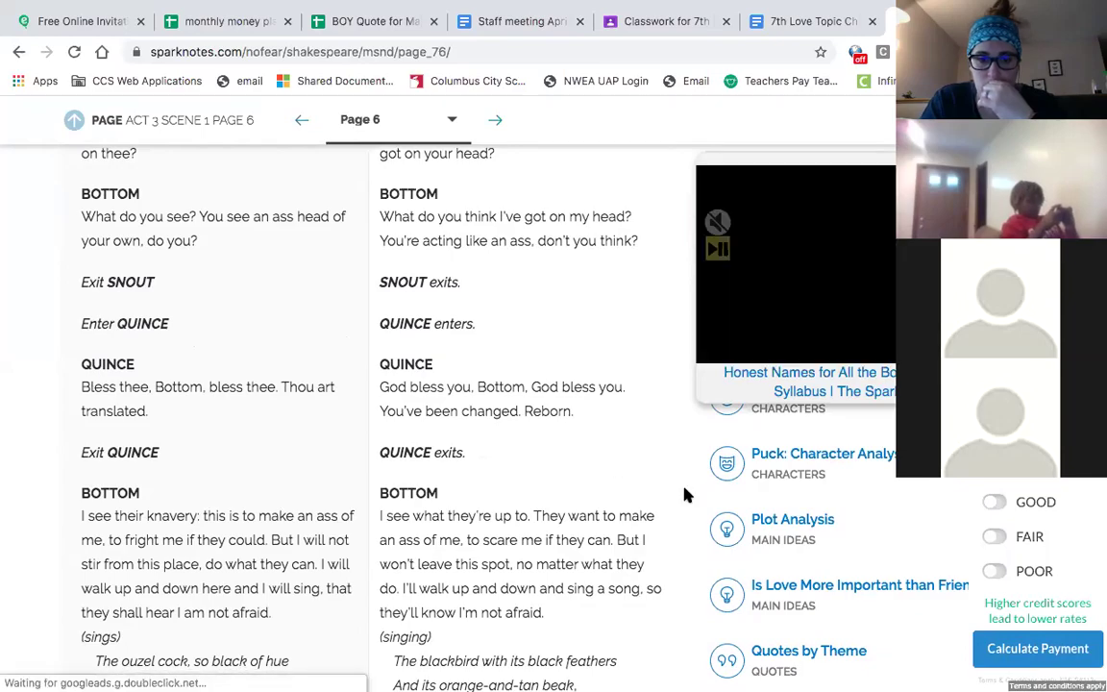
scroll(686, 494, down, 4)
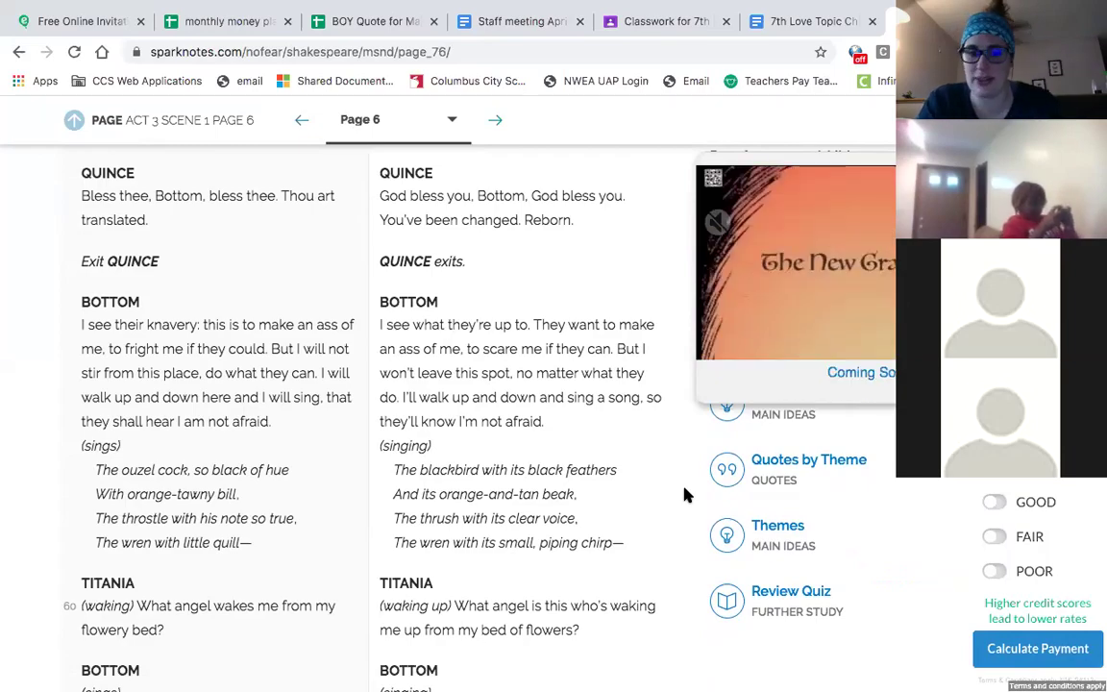
scroll(685, 495, down, 2)
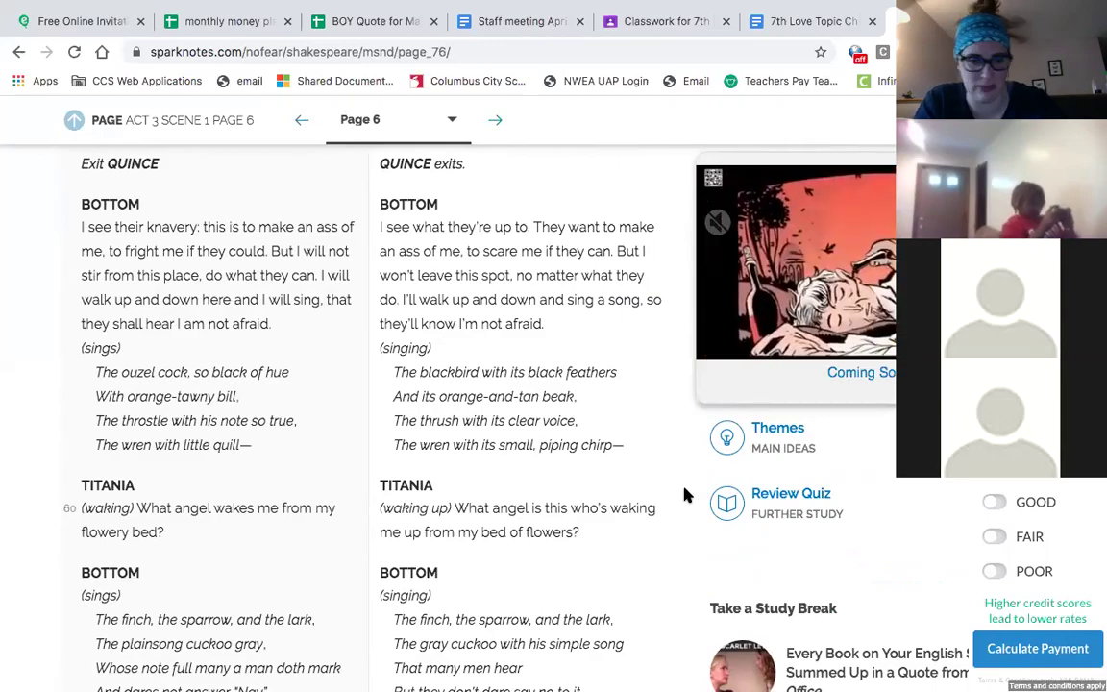
scroll(686, 495, down, 2)
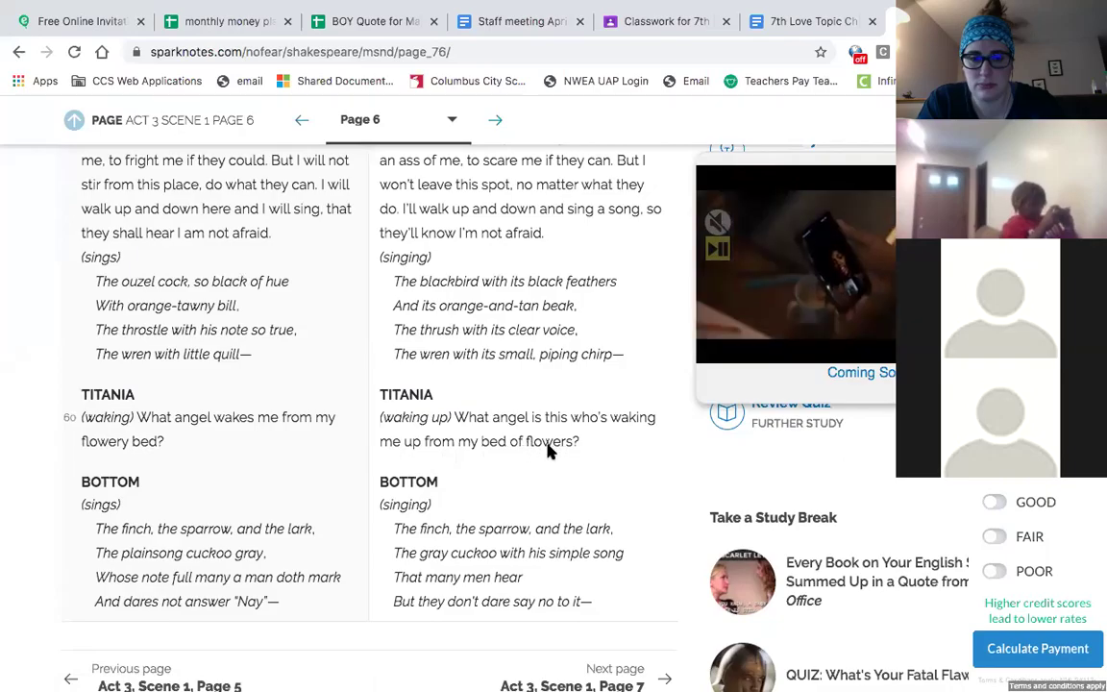
scroll(549, 452, down, 2)
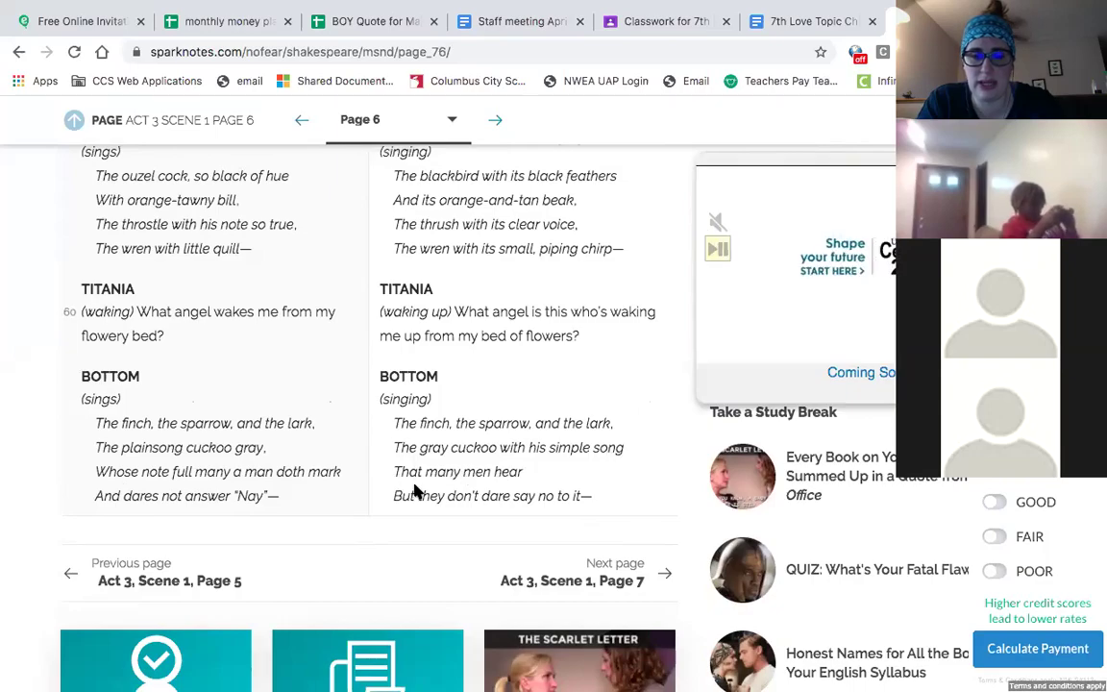
- Open Act 3, Scene 1, Page 7 and read Bottom's remark about the foolish bird and Titania's declaration of love
click(604, 580)
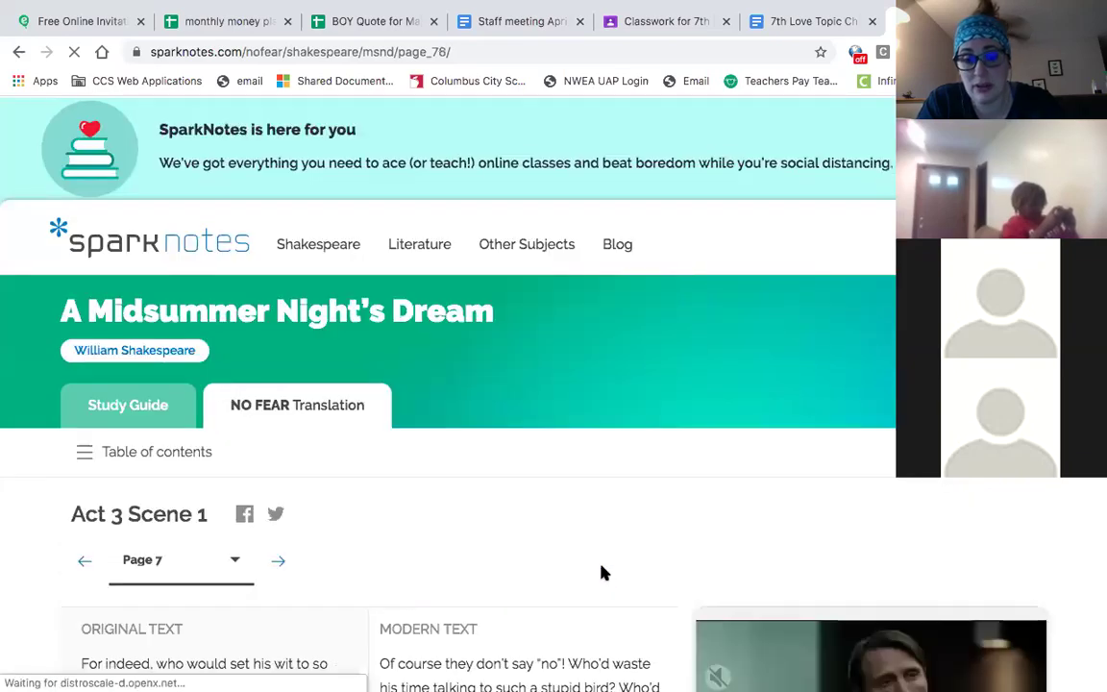
scroll(603, 574, down, 3)
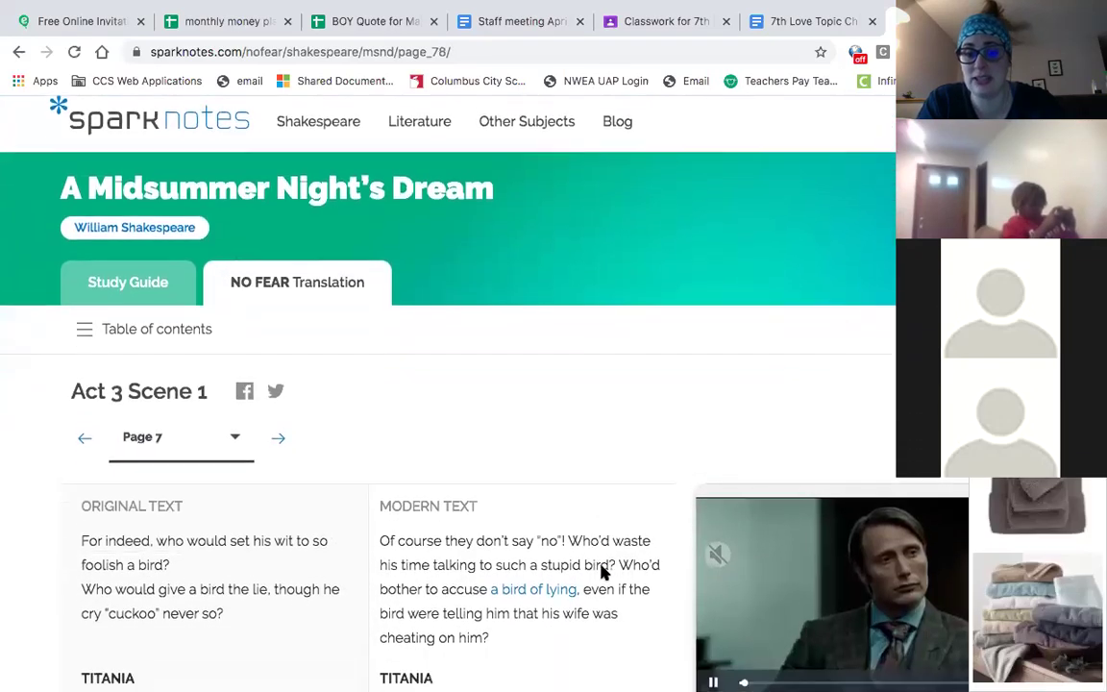
scroll(604, 574, down, 2)
scroll(603, 574, up, 2)
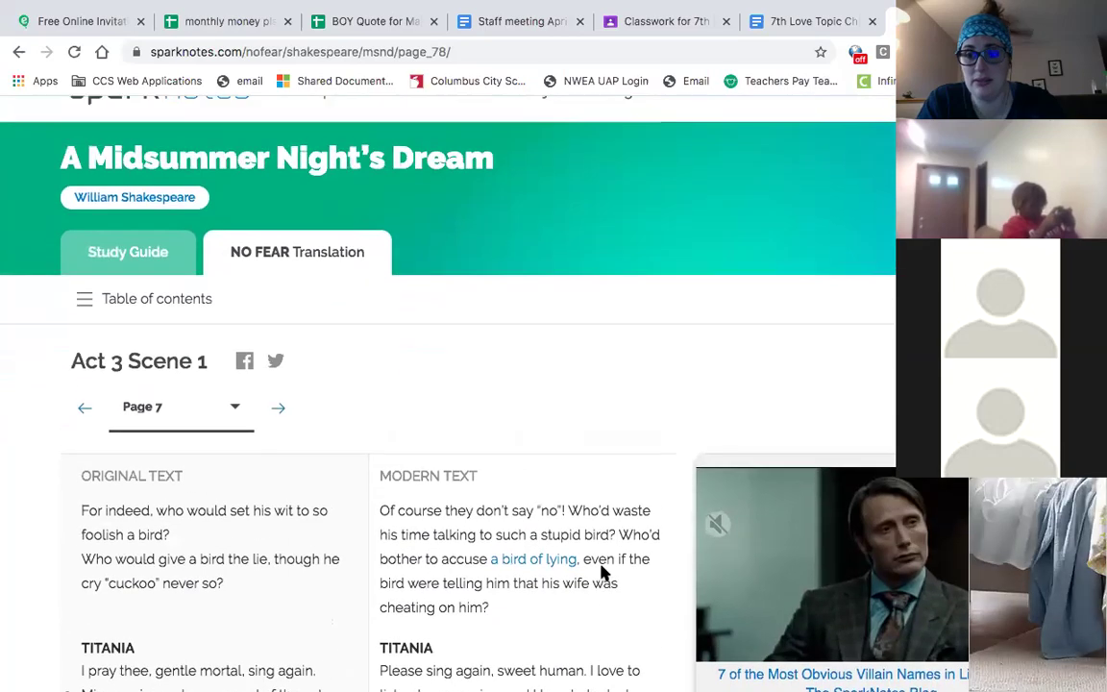
scroll(604, 574, down, 1)
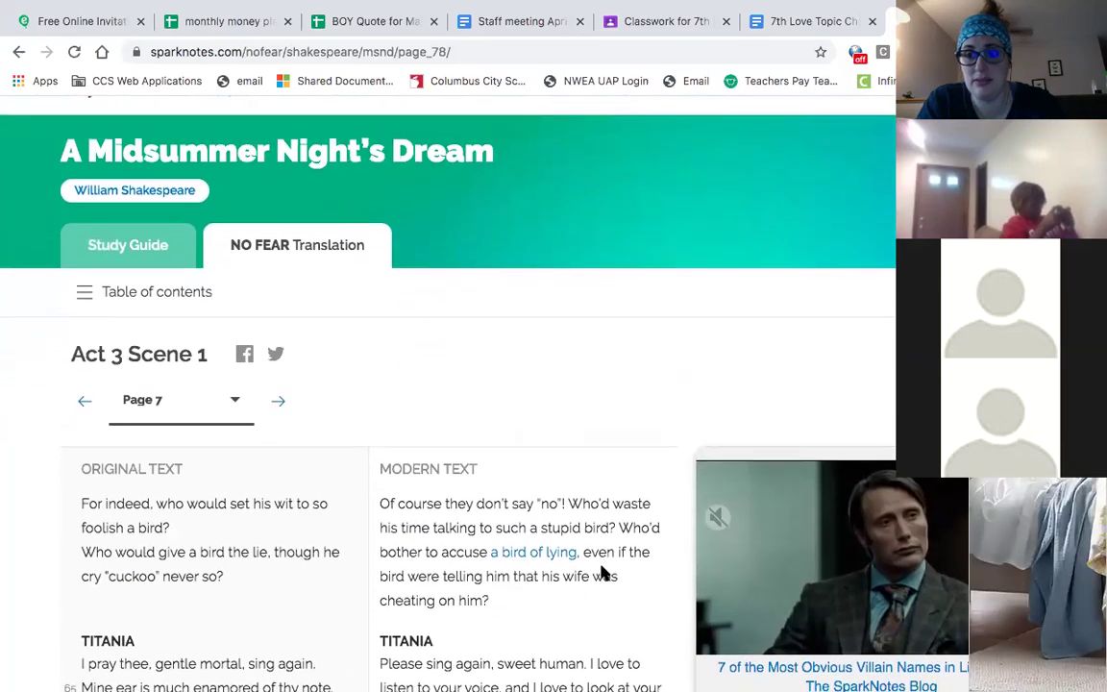
scroll(604, 572, down, 3)
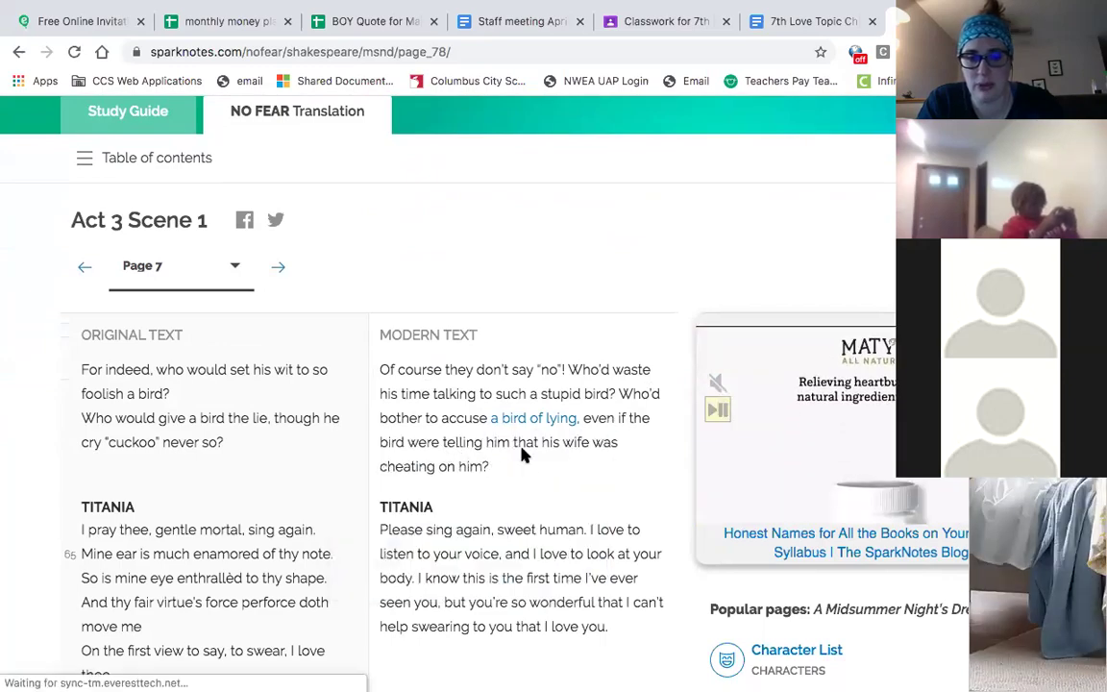
scroll(630, 463, down, 5)
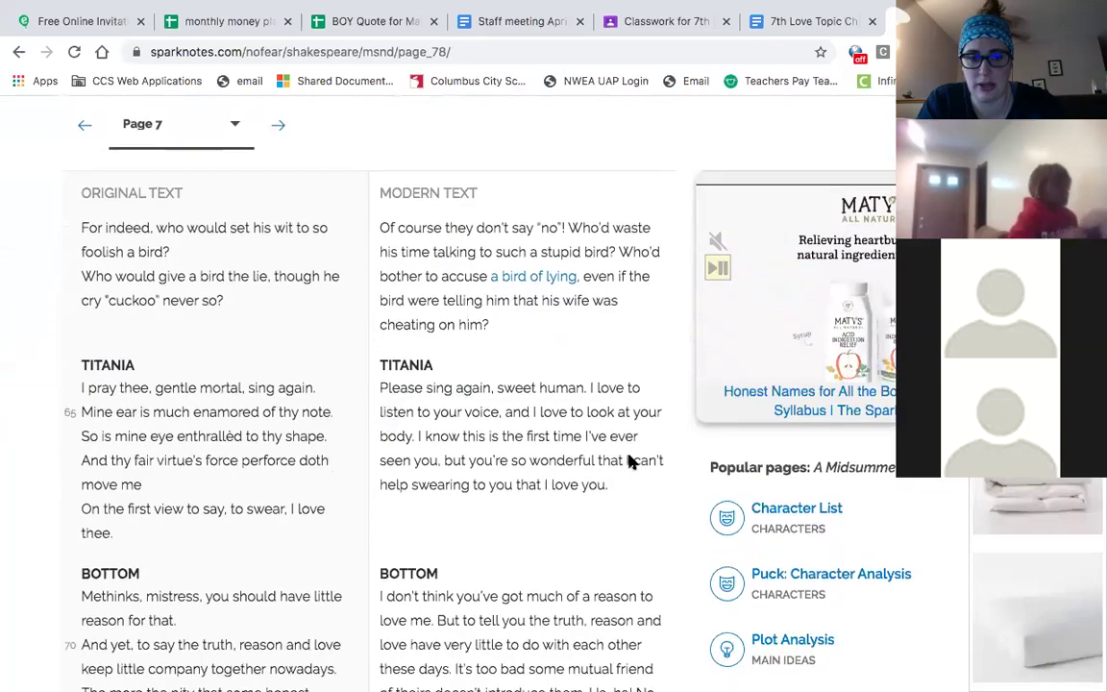
- Read the rest of Page 7, from Bottom's reply about reason and love to Titania's summoning of her four fairies
scroll(538, 385, down, 1)
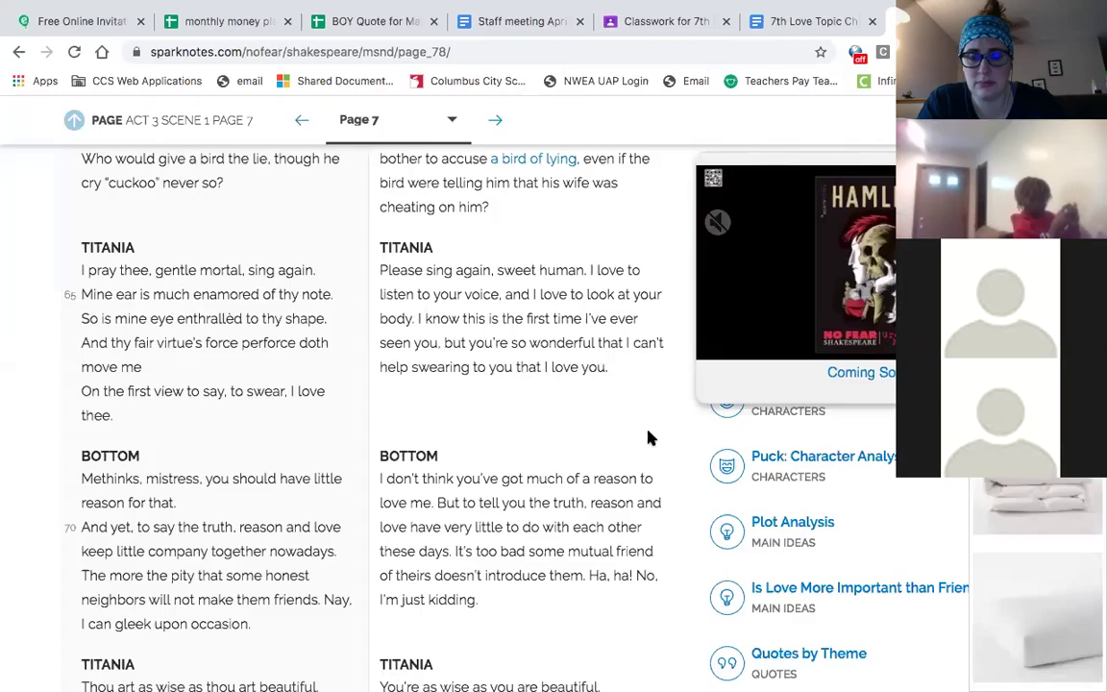
scroll(694, 470, down, 3)
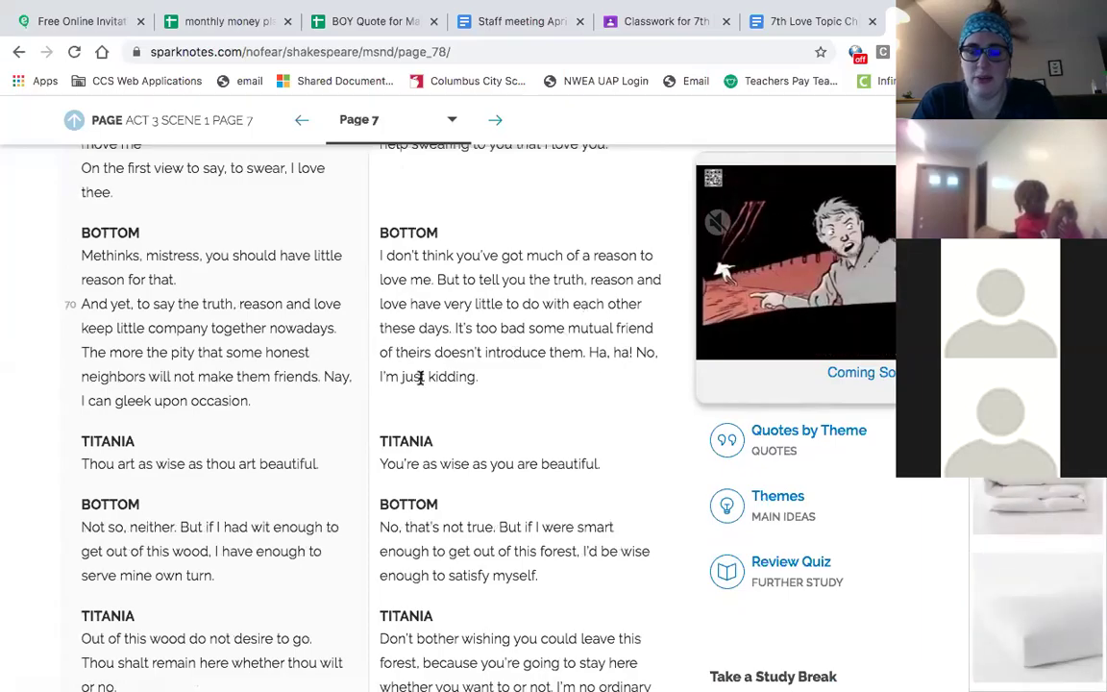
scroll(522, 397, down, 3)
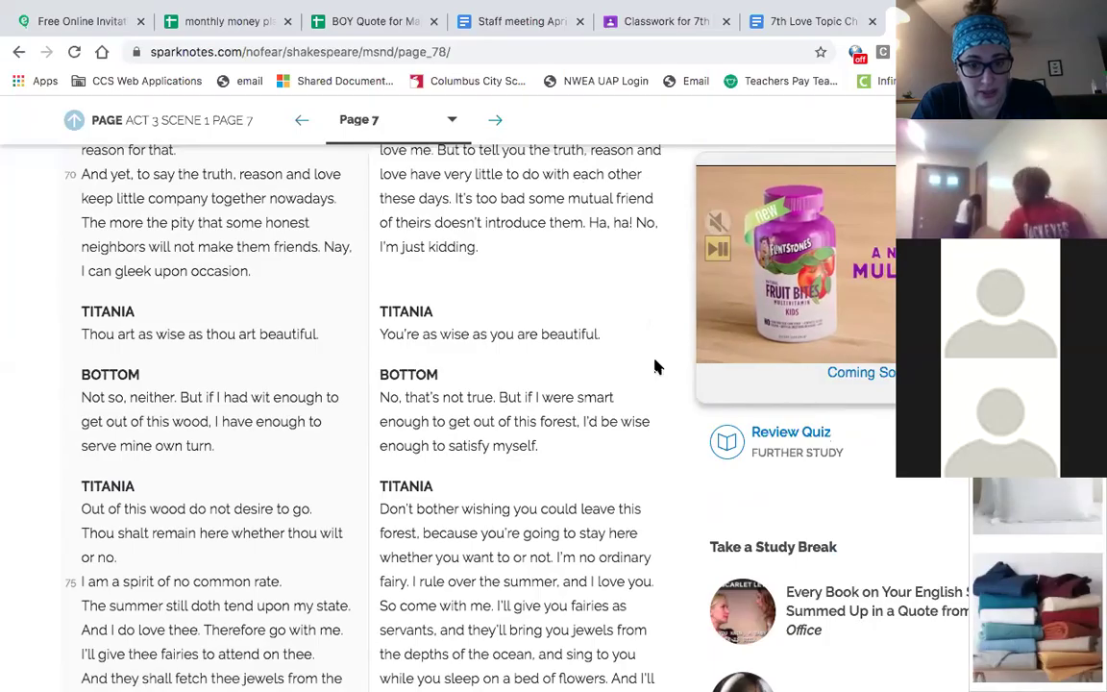
scroll(655, 366, down, 2)
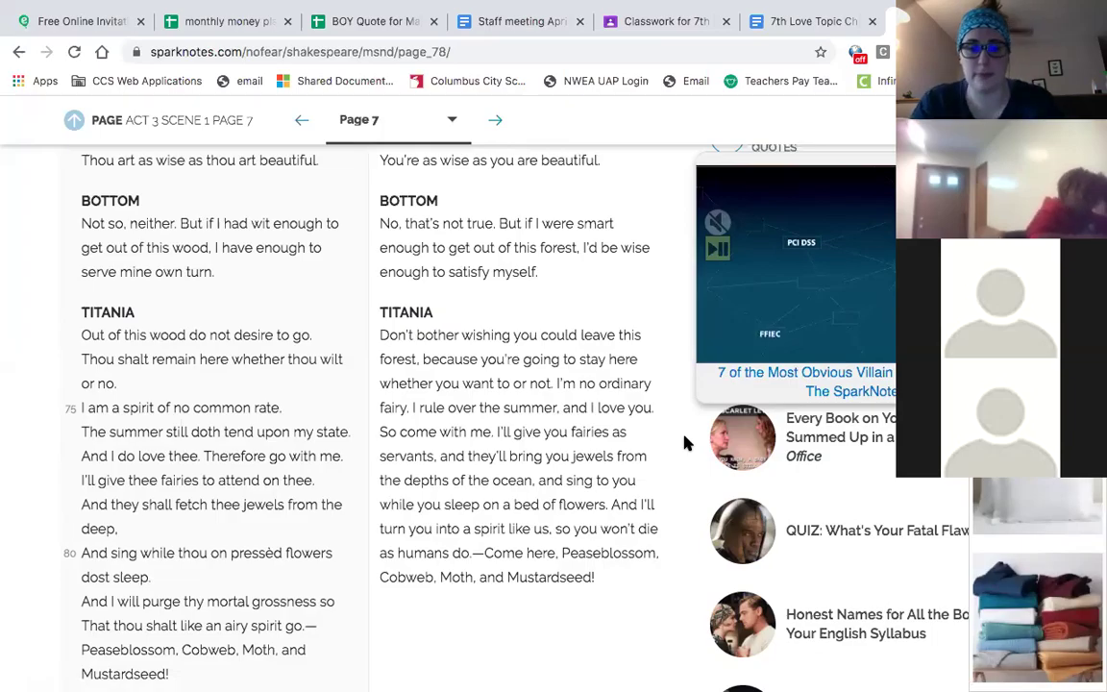
scroll(684, 444, down, 1)
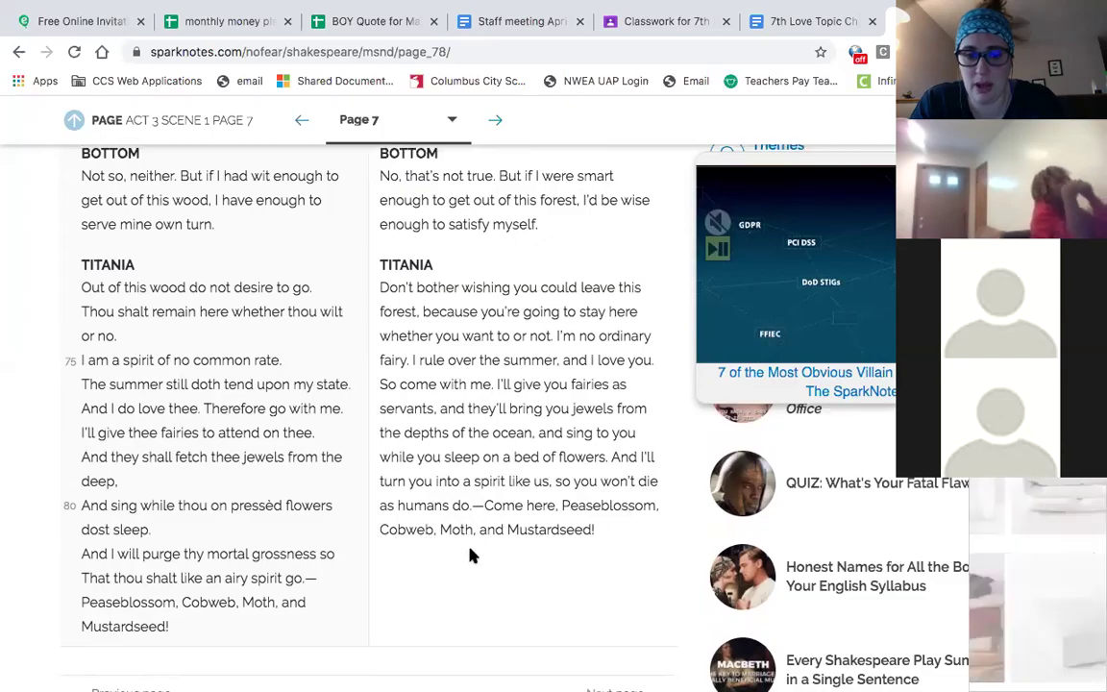
scroll(600, 532, down, 2)
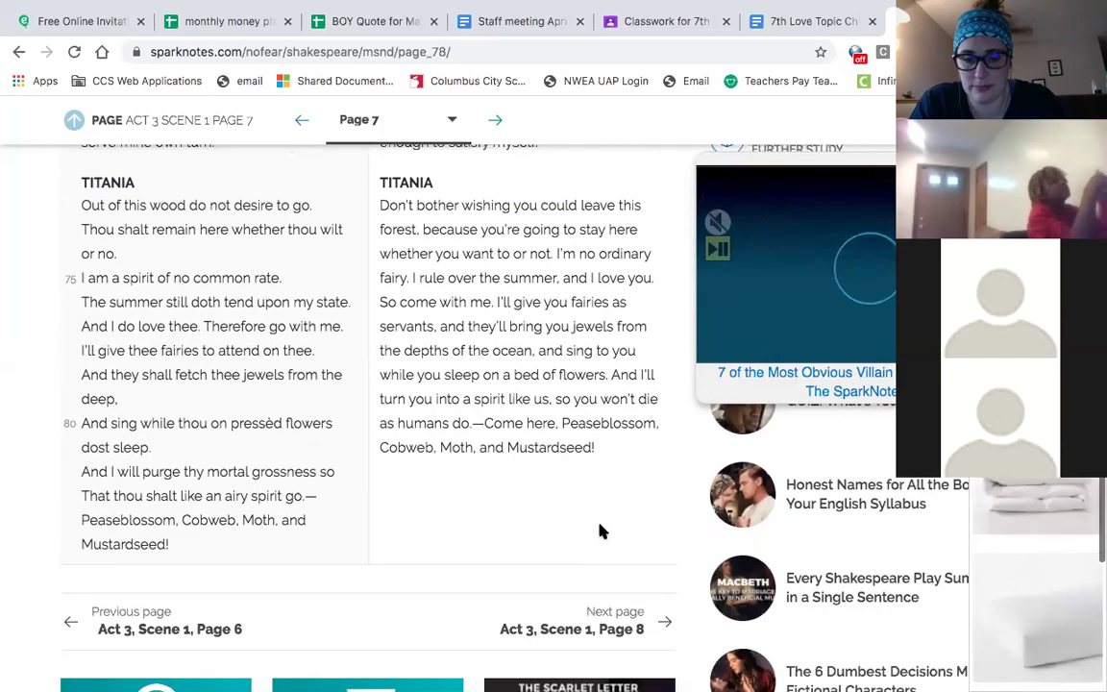
- Open Act 3, Scene 1, Page 8 and read from the four fairies' entrance to Titania's instructions for serving Bottom
click(625, 628)
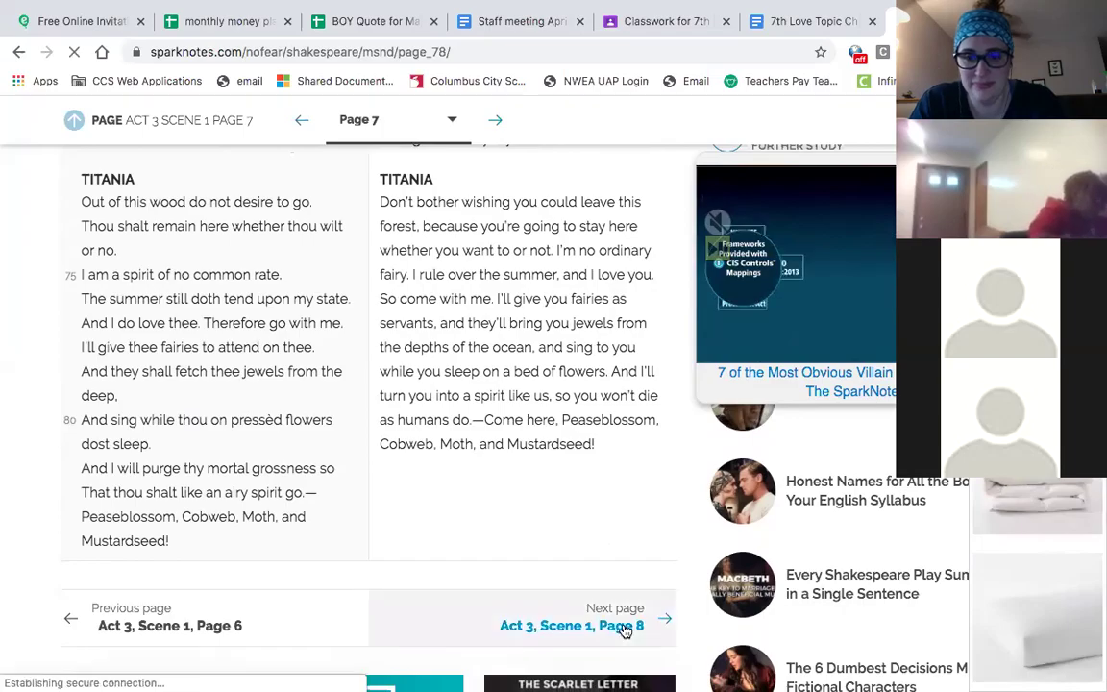
scroll(625, 631, down, 3)
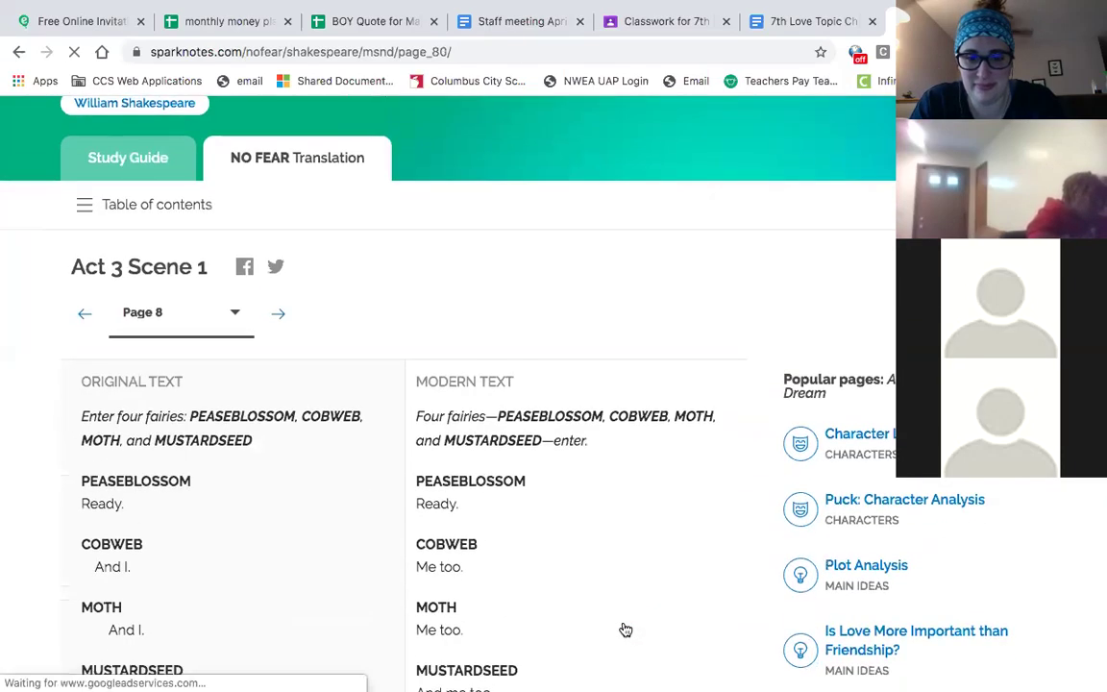
scroll(533, 525, down, 2)
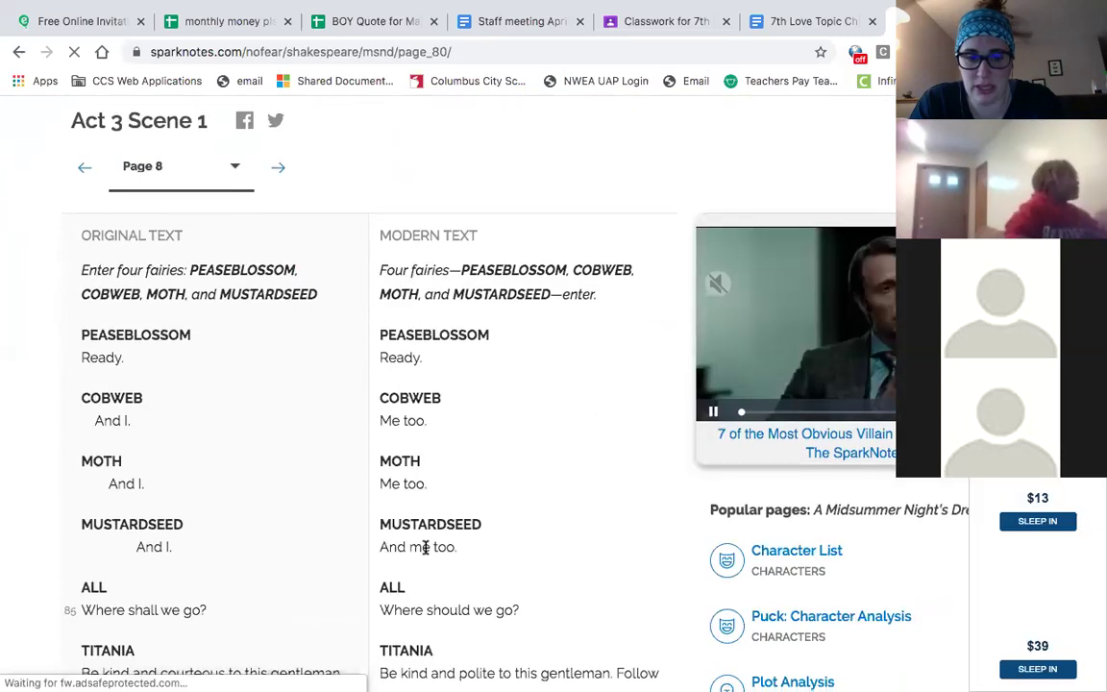
scroll(420, 549, down, 2)
scroll(481, 557, down, 3)
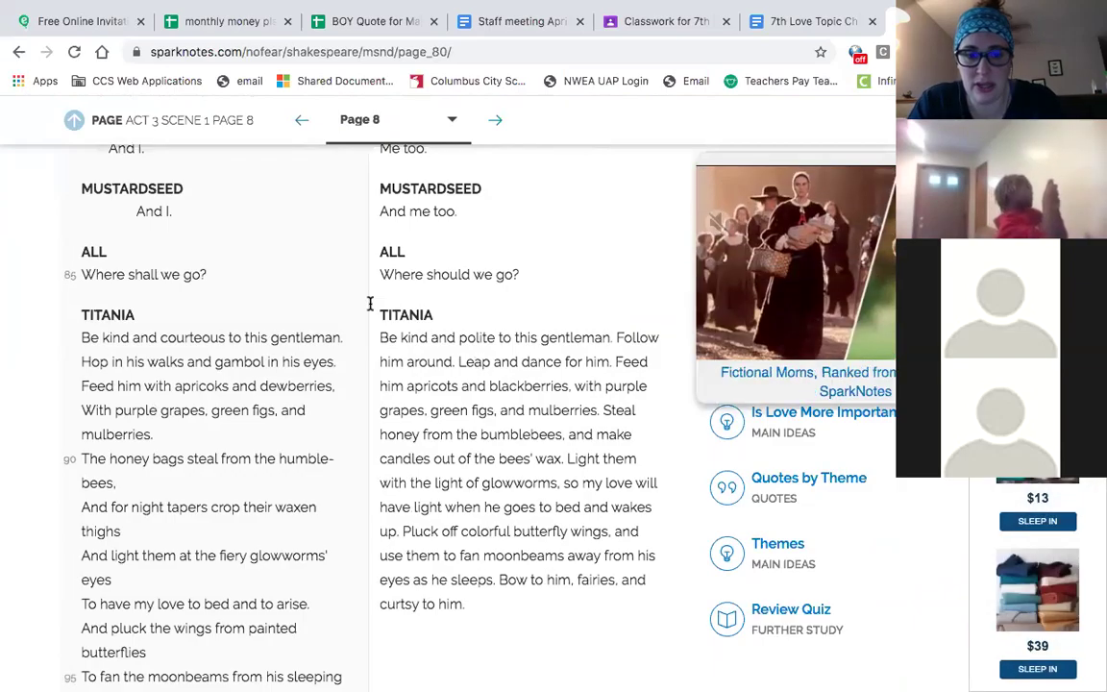
- Read the rest of Page 8, from Titania's instructions to the fairies' greetings and Bottom's request for a name
scroll(557, 539, down, 1)
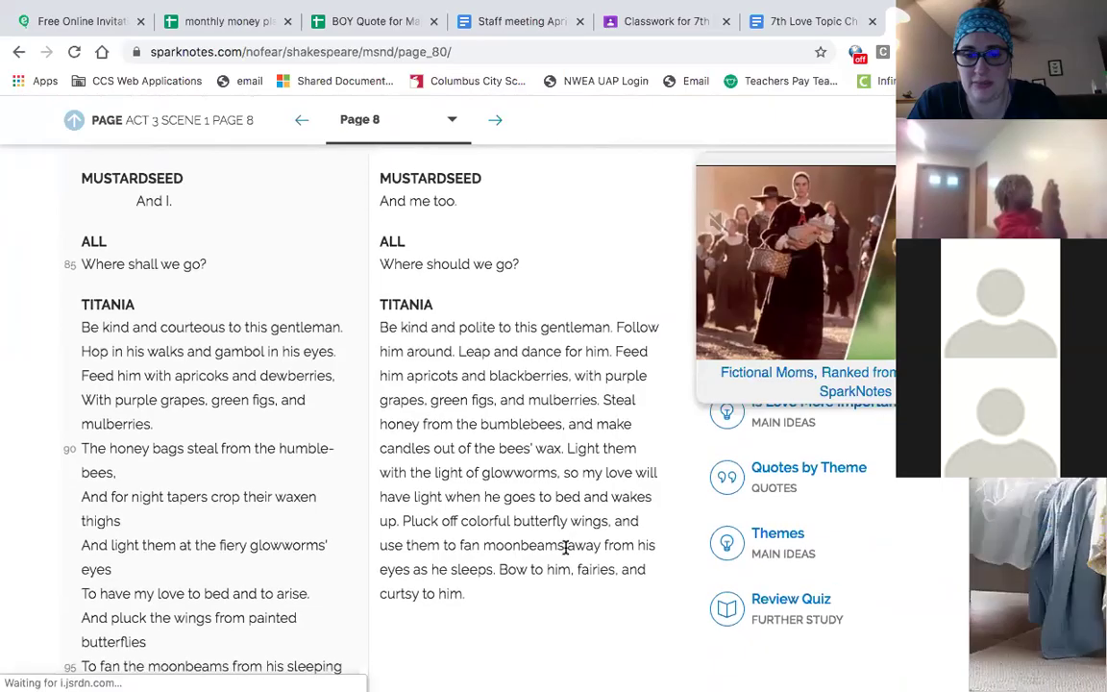
scroll(537, 504, down, 1)
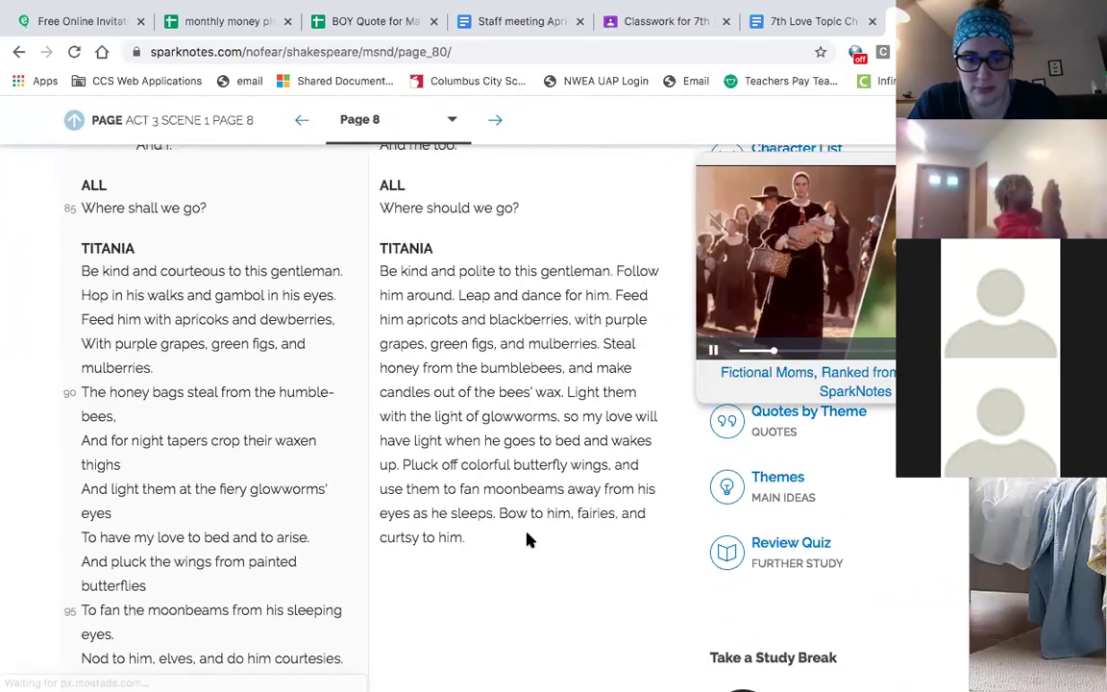
scroll(526, 539, down, 3)
scroll(487, 461, down, 3)
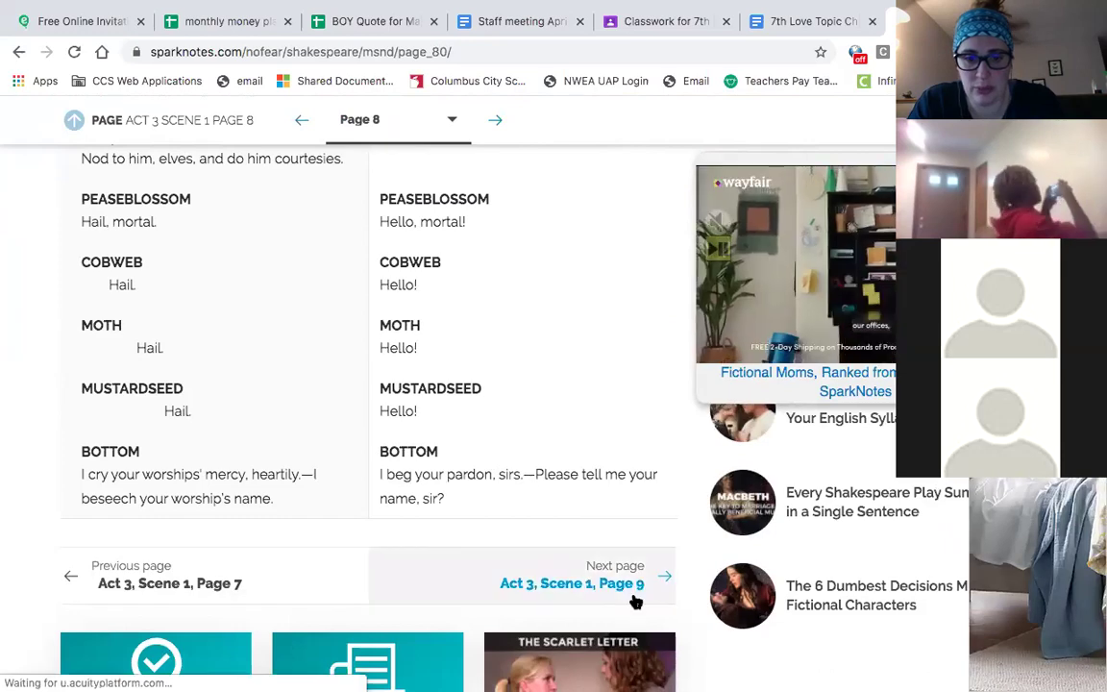
- Open Act 3, Scene 1, Page 9 and read from Bottom meeting Cobweb to Titania's closing order and the exit
click(633, 600)
scroll(537, 411, down, 4)
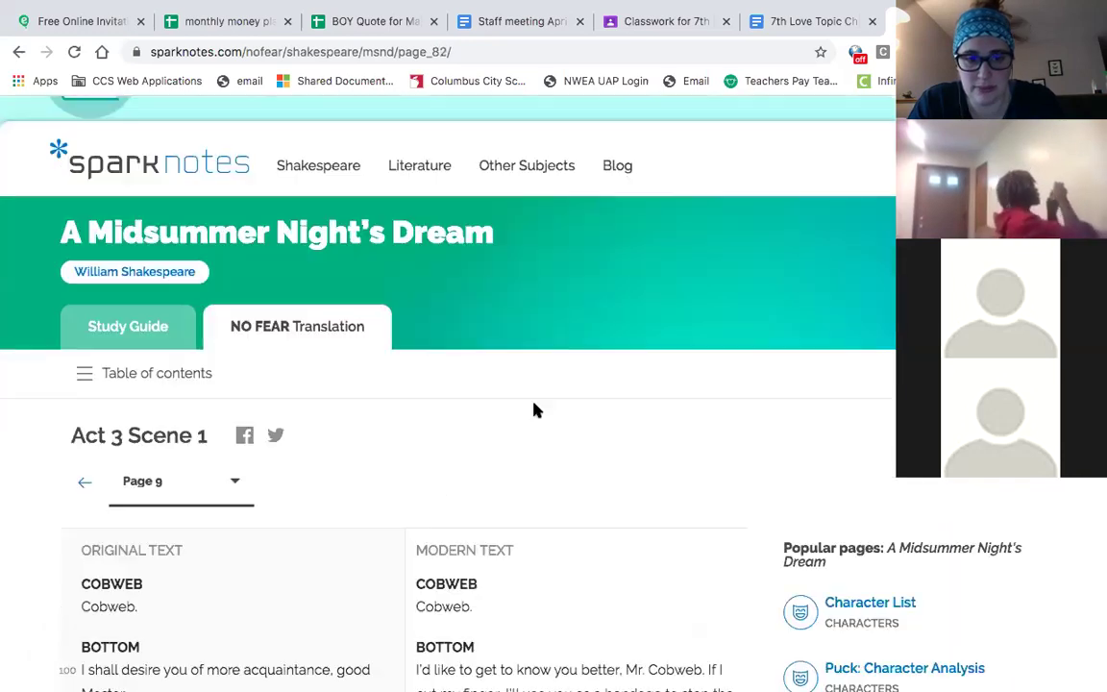
scroll(537, 410, down, 1)
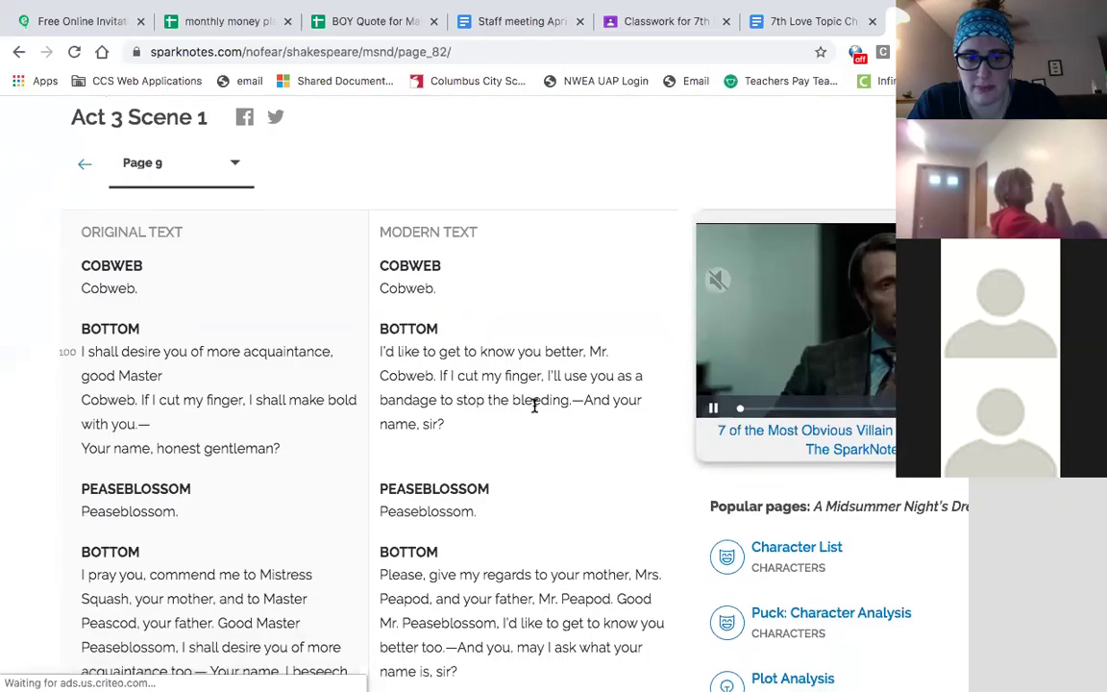
scroll(537, 410, down, 3)
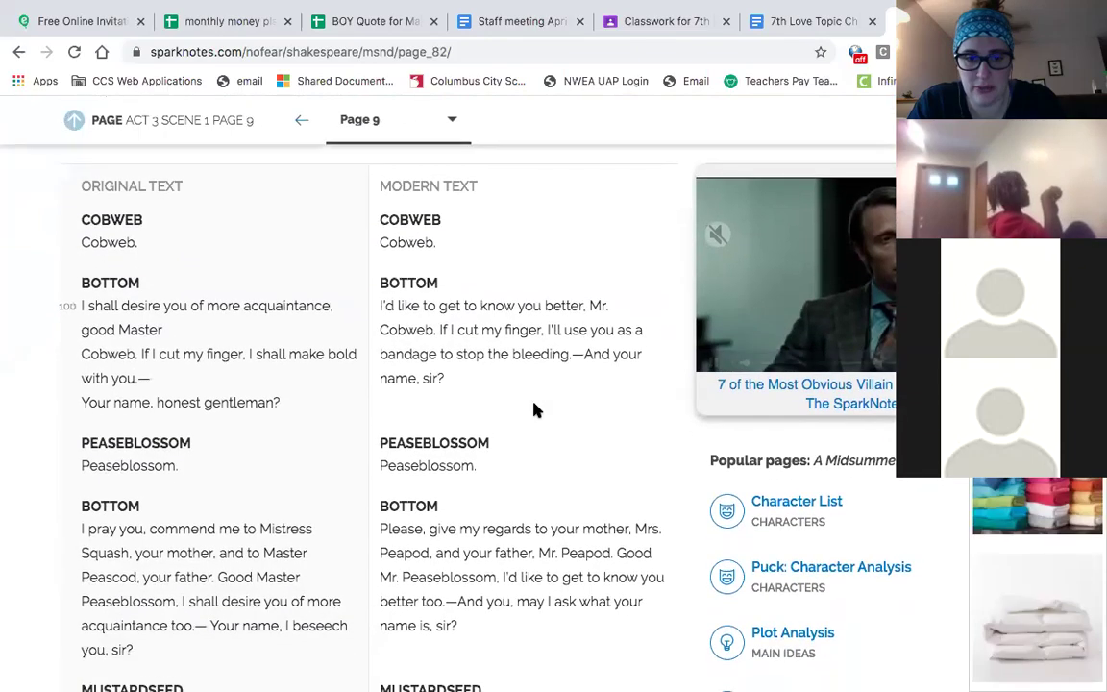
scroll(534, 406, down, 4)
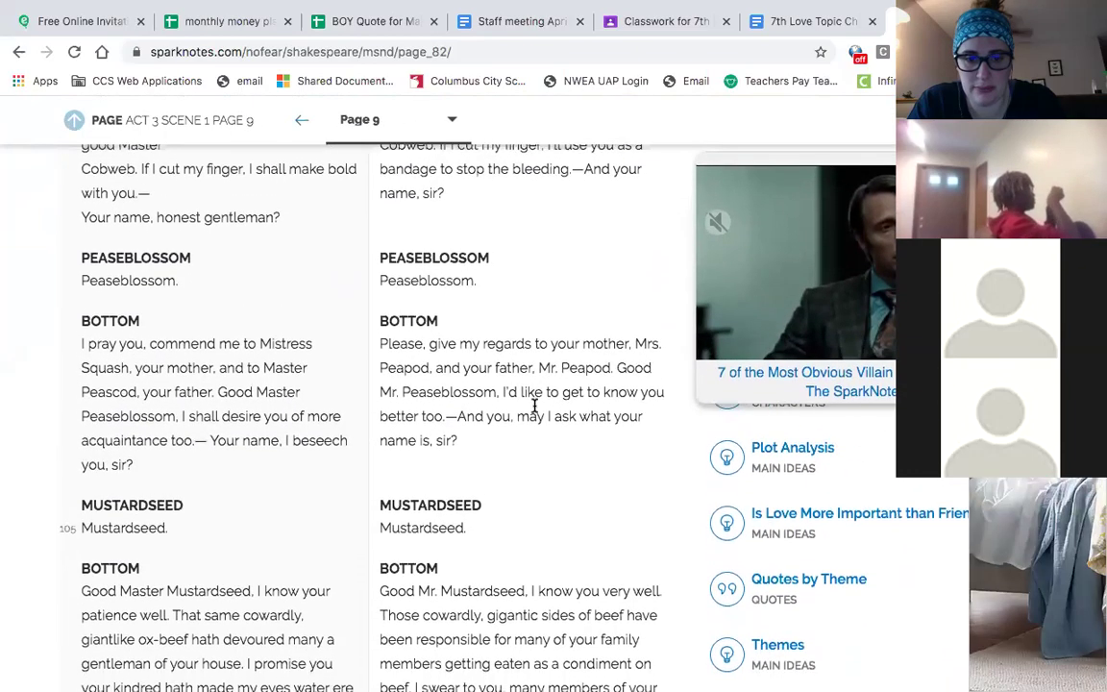
scroll(534, 406, down, 1)
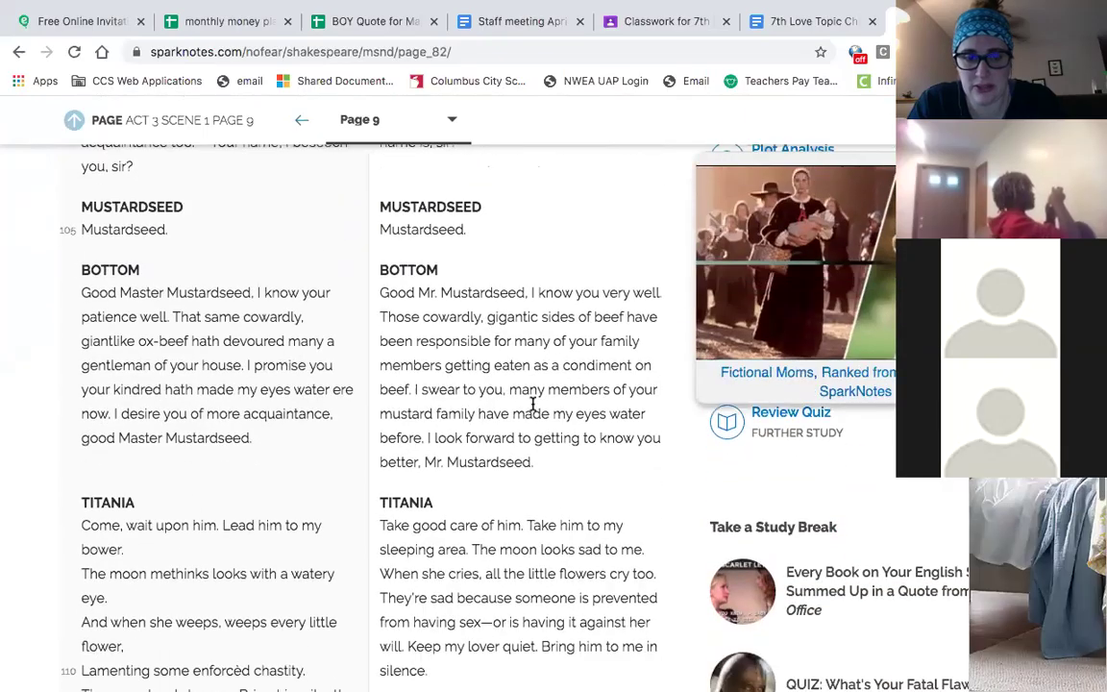
scroll(533, 403, down, 2)
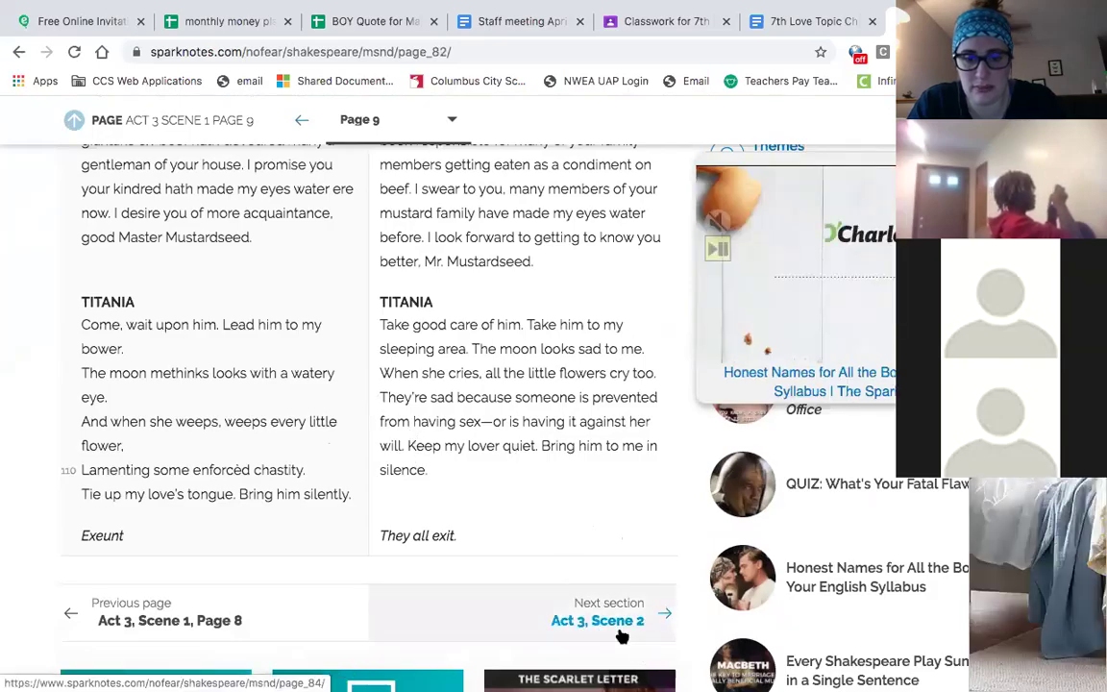
- Open Act 3, Scene 2 and read Oberon's opening lines on Page 1, including his greeting to Robin
click(622, 637)
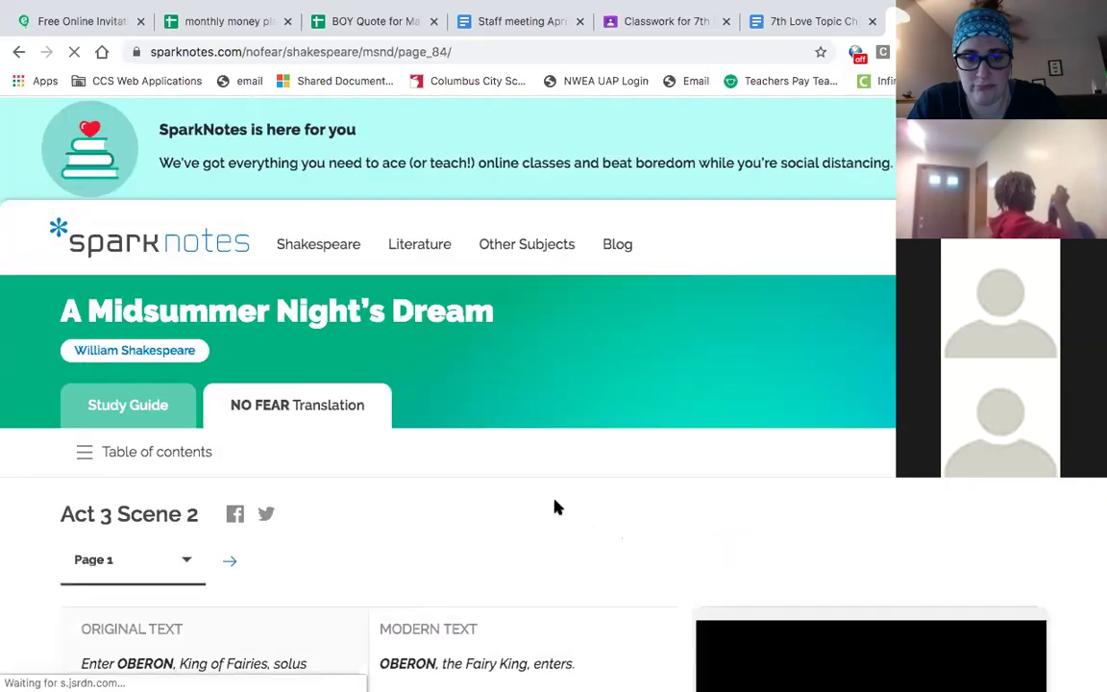
scroll(556, 508, down, 2)
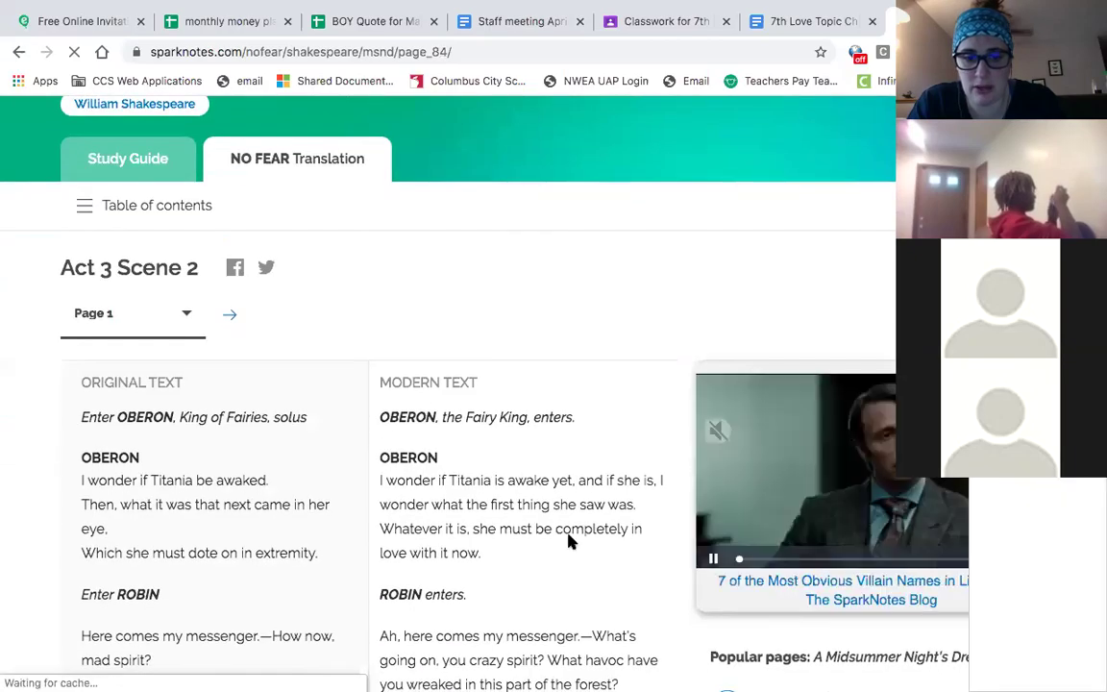
scroll(568, 539, down, 1)
scroll(568, 537, down, 3)
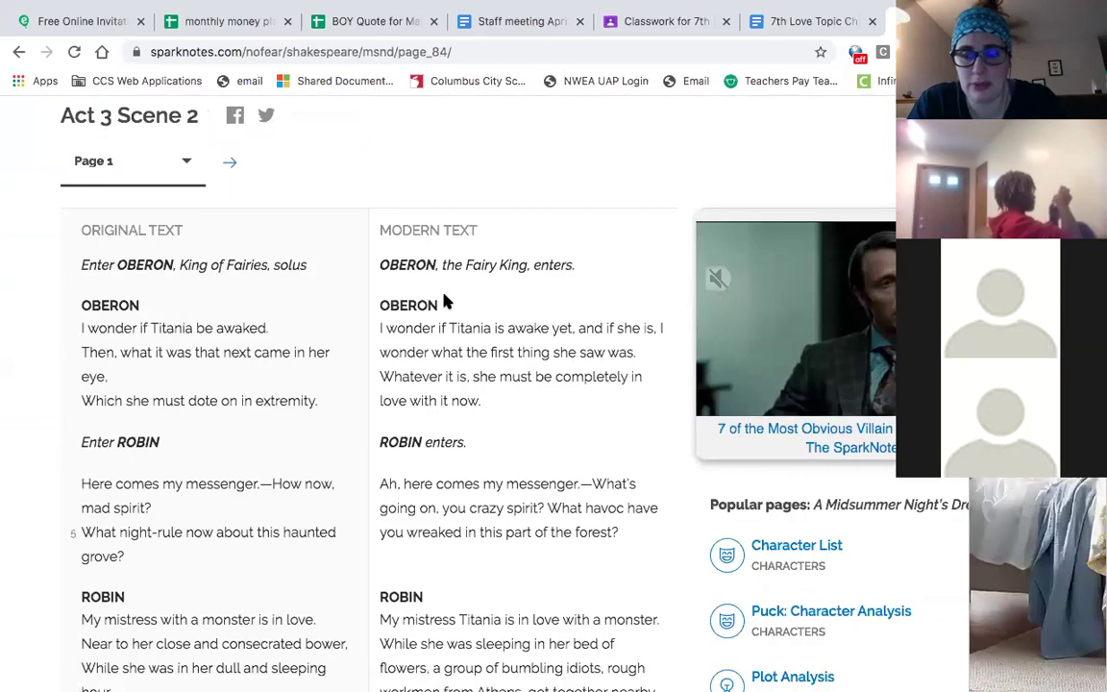
right_click(501, 412)
click(985, 538)
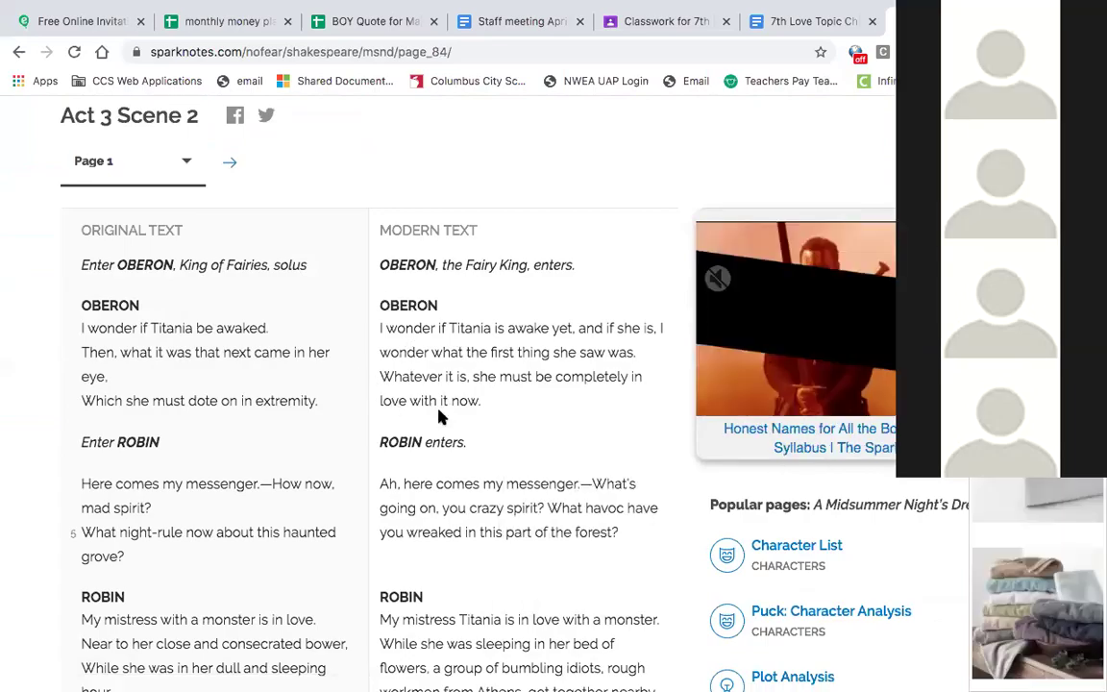
scroll(611, 531, down, 1)
scroll(611, 534, down, 1)
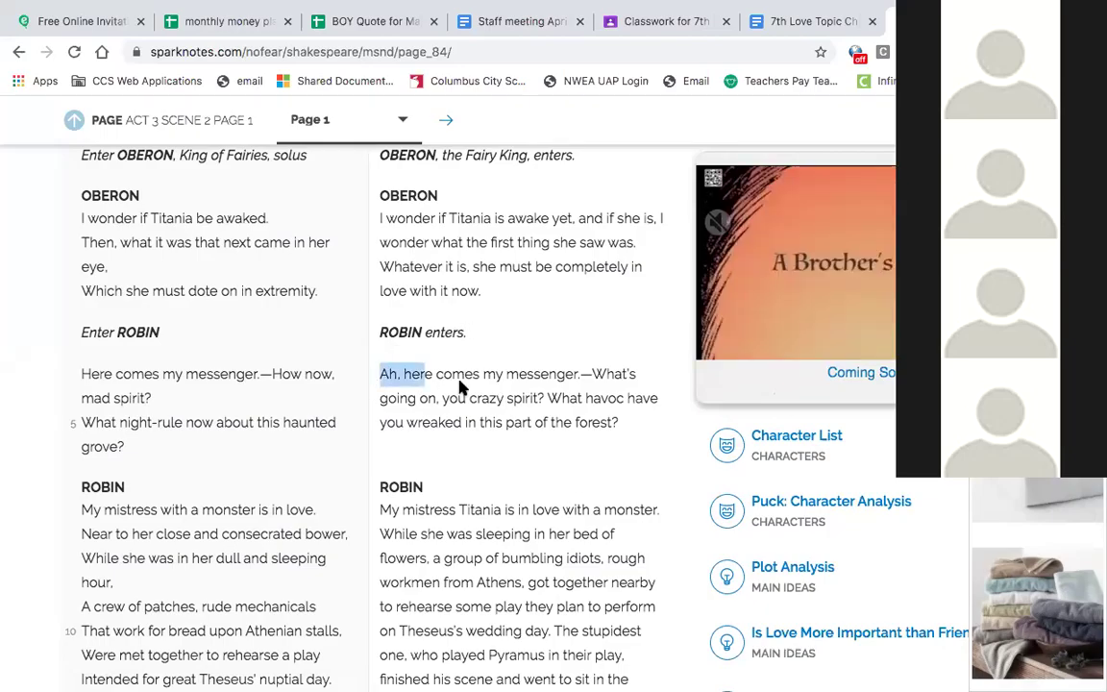
click(585, 497)
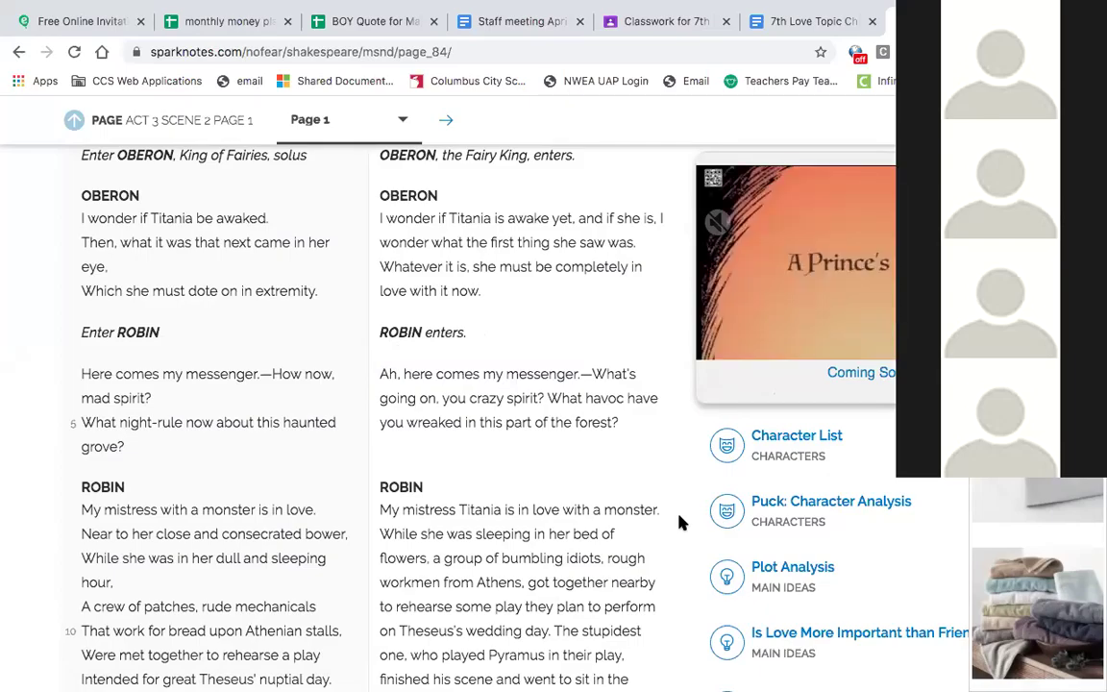
- Read Robin's long report on Page 1 about the workmen's rehearsal, the donkey's head and the frightened actors
scroll(680, 522, down, 3)
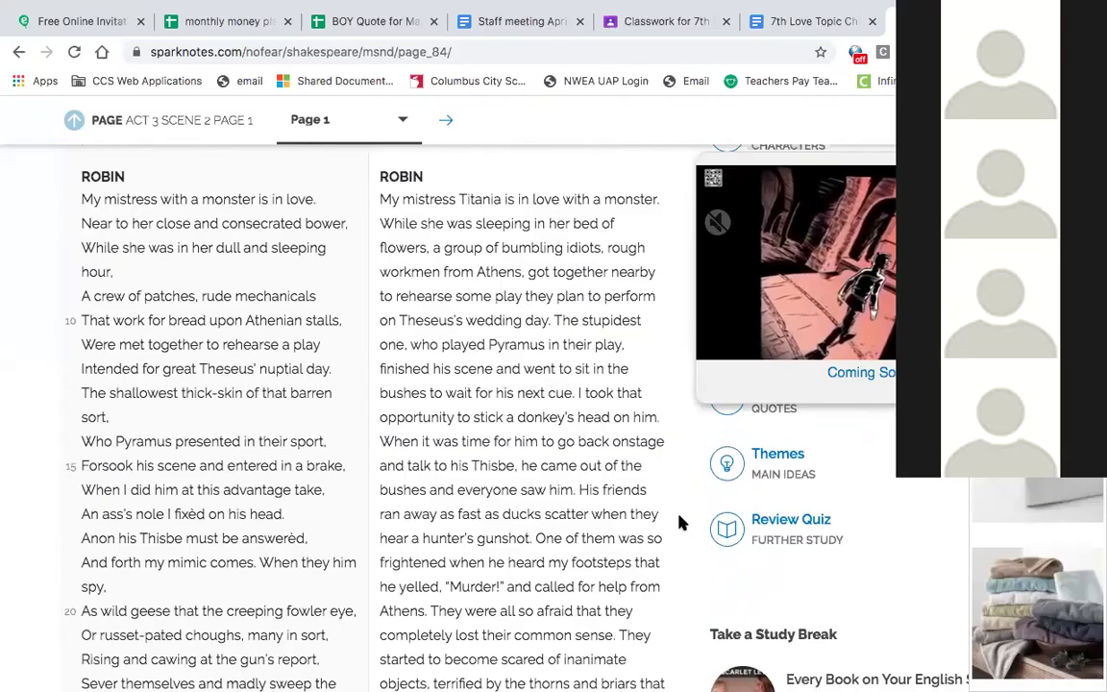
scroll(679, 522, down, 3)
scroll(680, 522, up, 2)
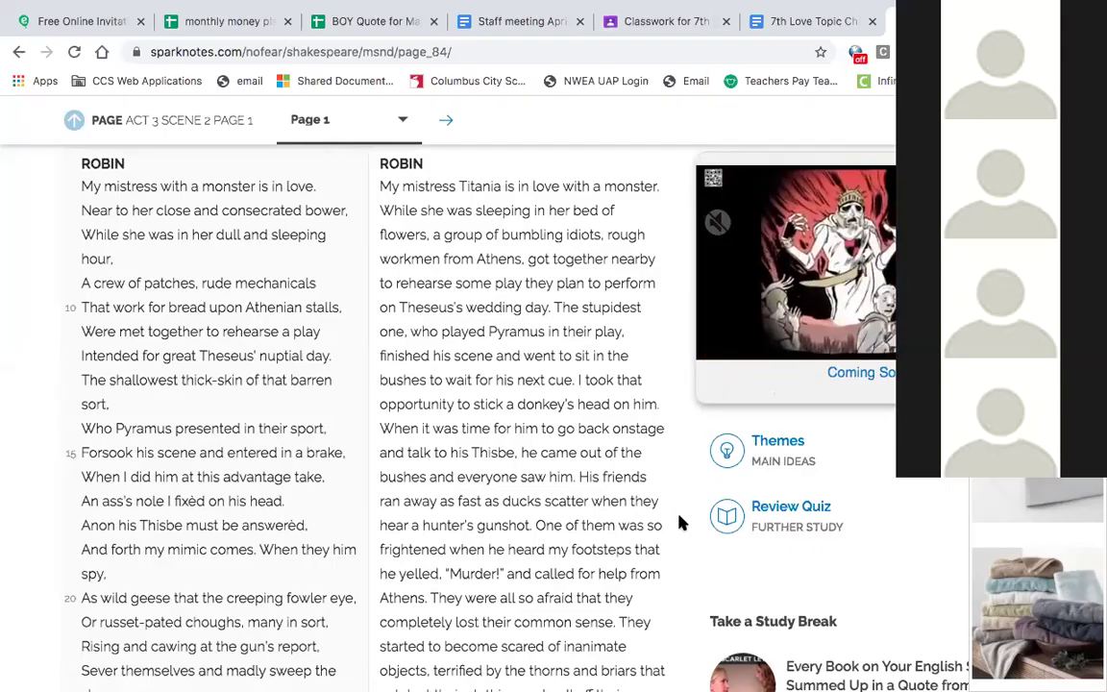
scroll(679, 522, down, 3)
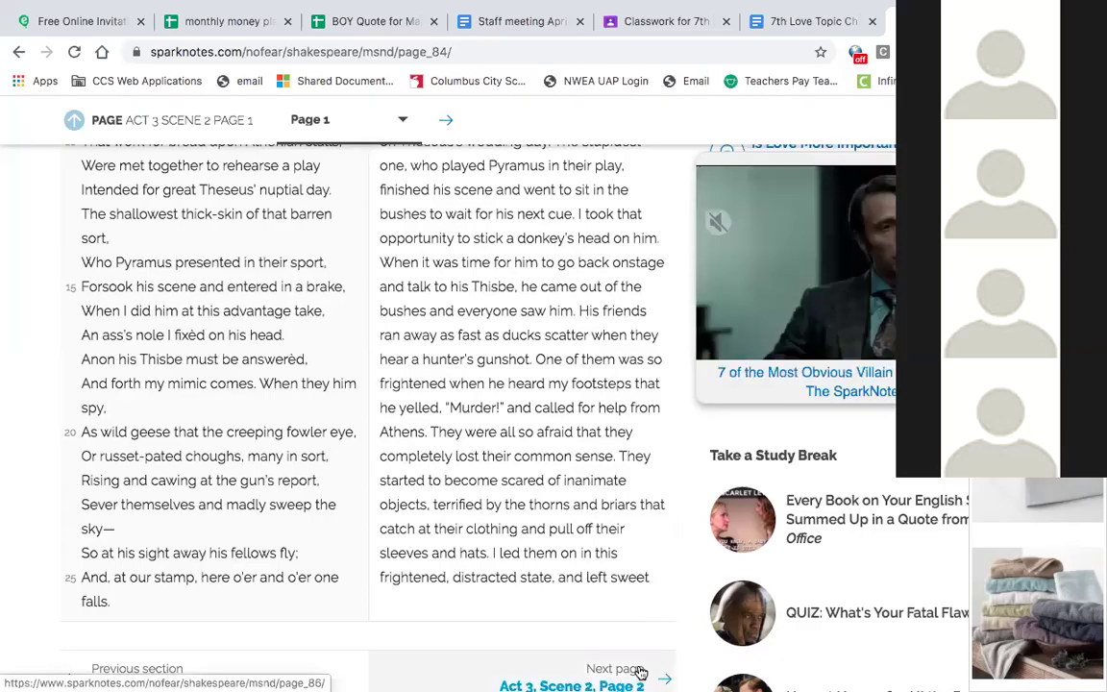
- Open Act 3, Scene 2, Page 2 and read from the end of Robin's report through Oberon's question about the love juice
click(640, 672)
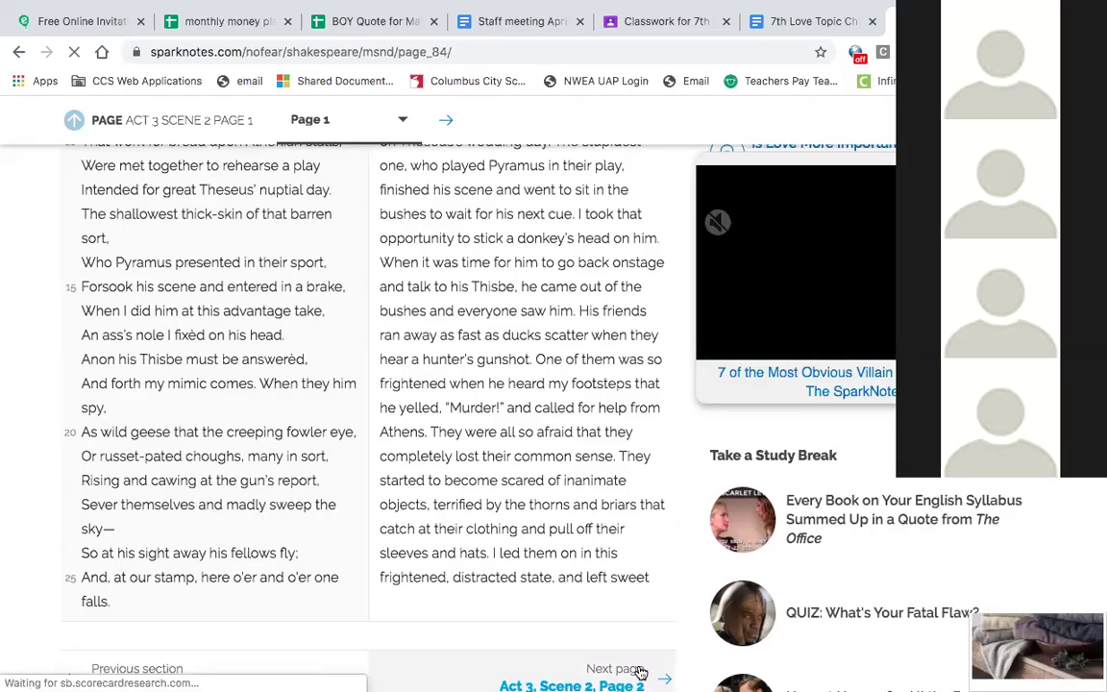
scroll(641, 673, down, 3)
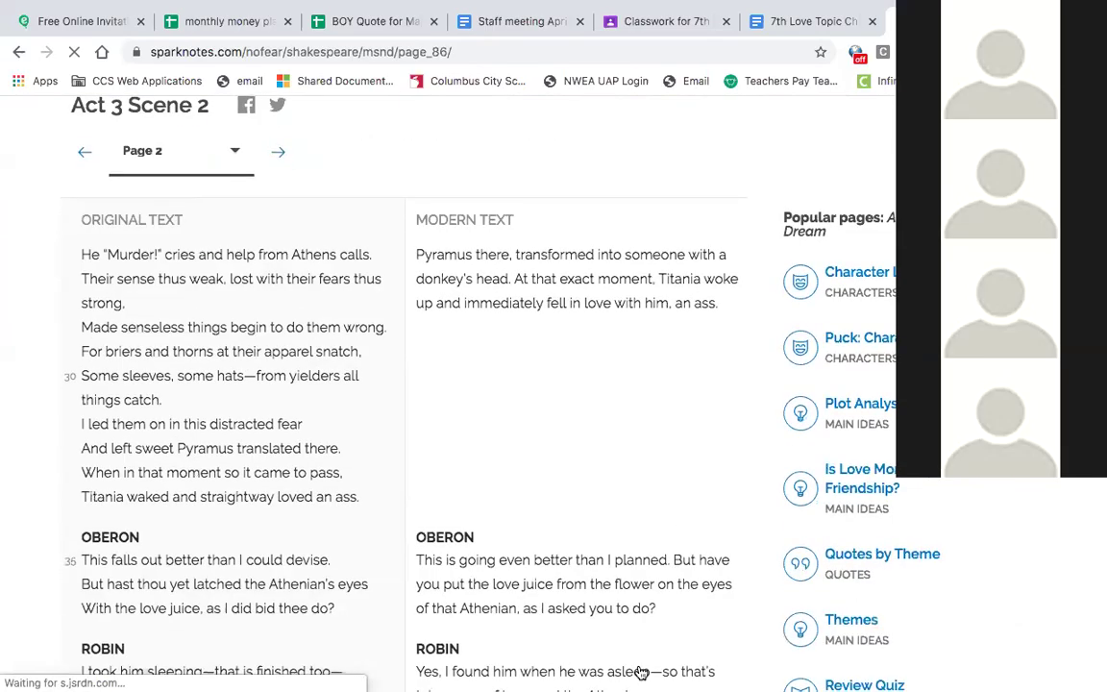
scroll(640, 673, down, 1)
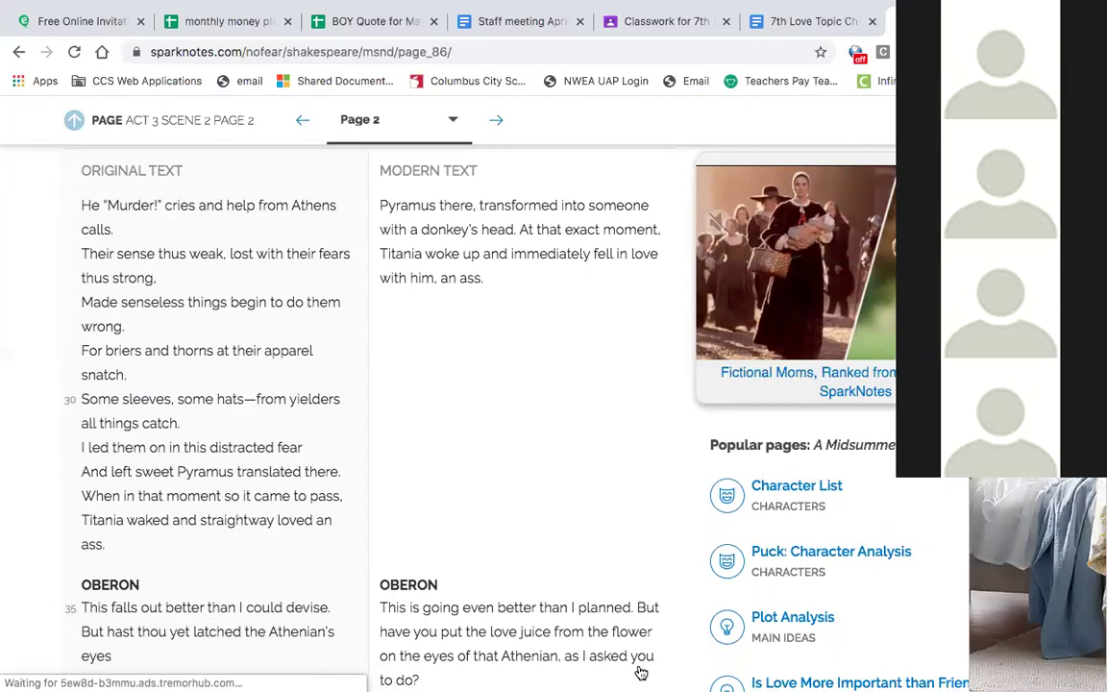
scroll(641, 673, down, 1)
scroll(641, 673, down, 5)
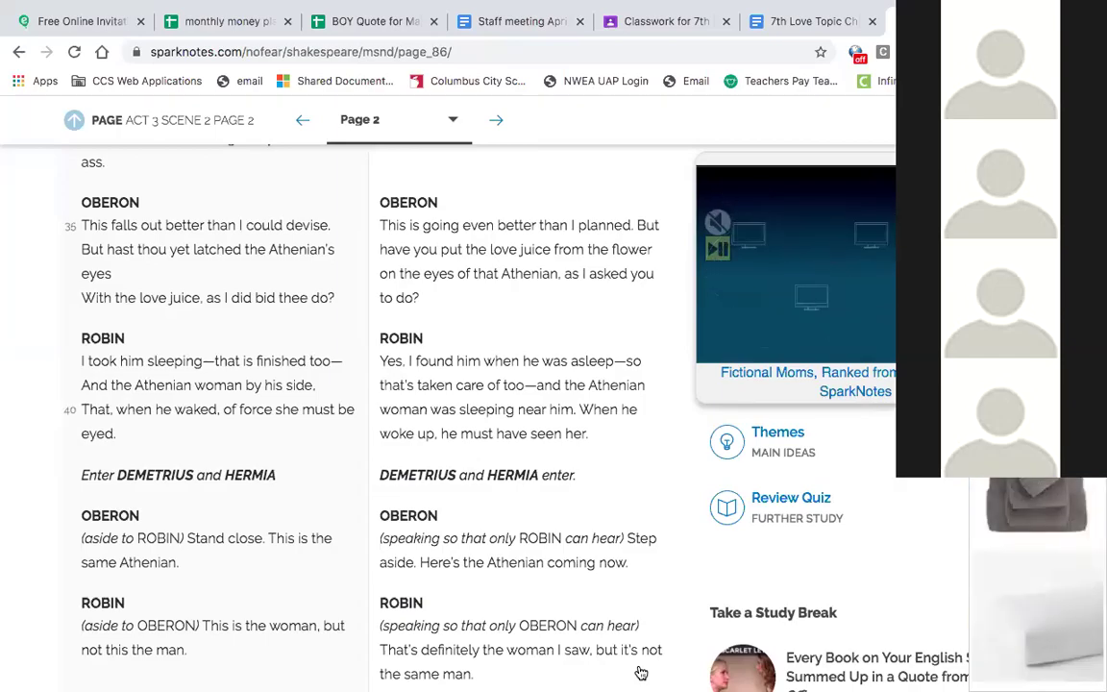
- Read the rest of Page 2, from Robin's answer about the sleeping Athenian to Hermia's scolding of Demetrius
scroll(642, 673, down, 3)
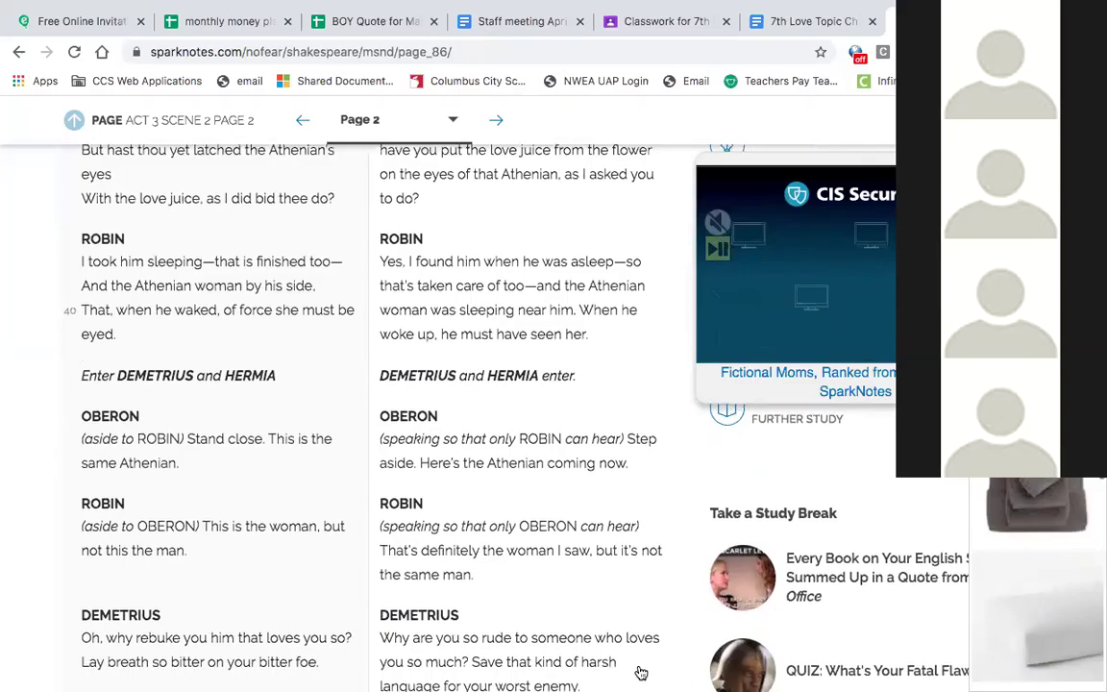
scroll(641, 673, down, 1)
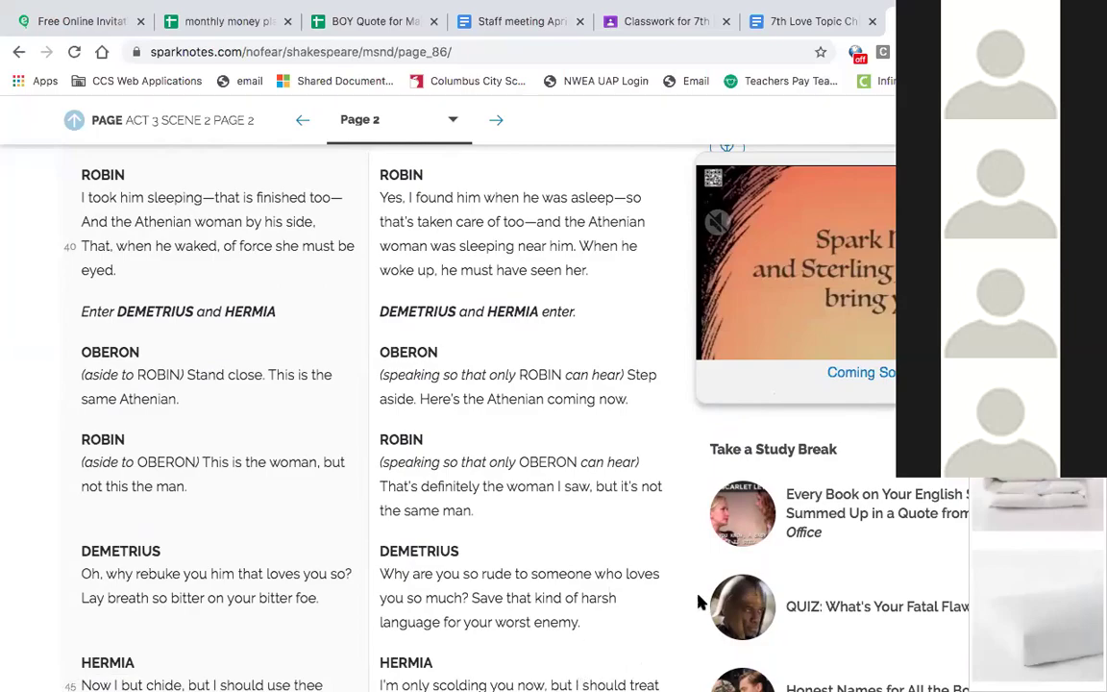
scroll(673, 619, down, 2)
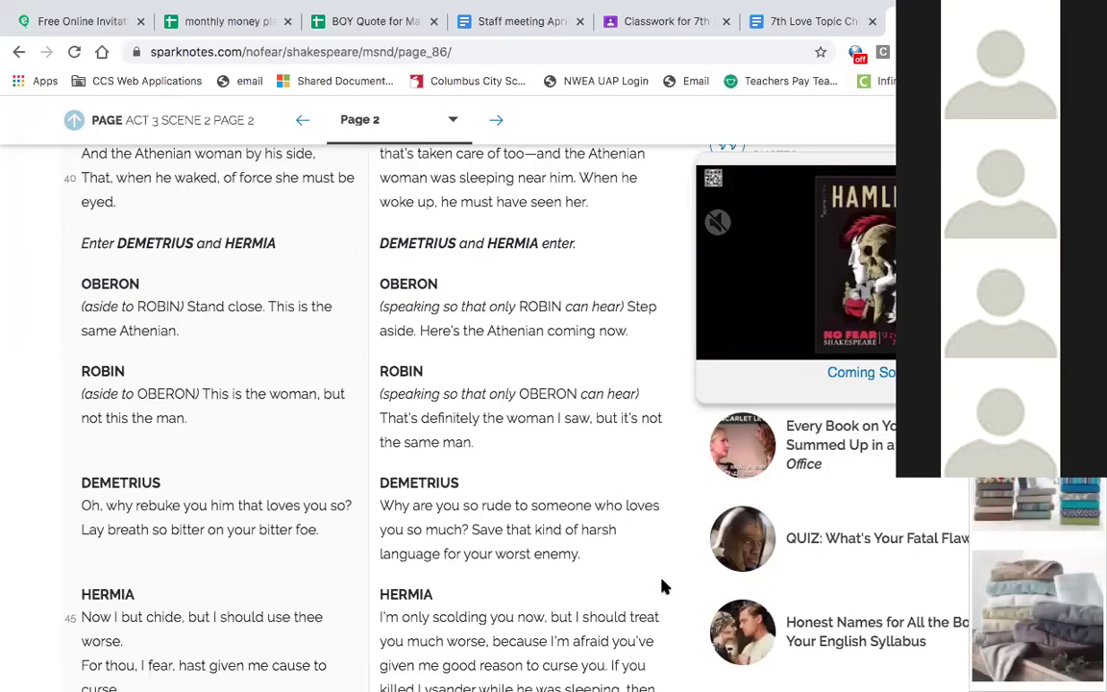
scroll(661, 587, down, 1)
scroll(661, 586, down, 1)
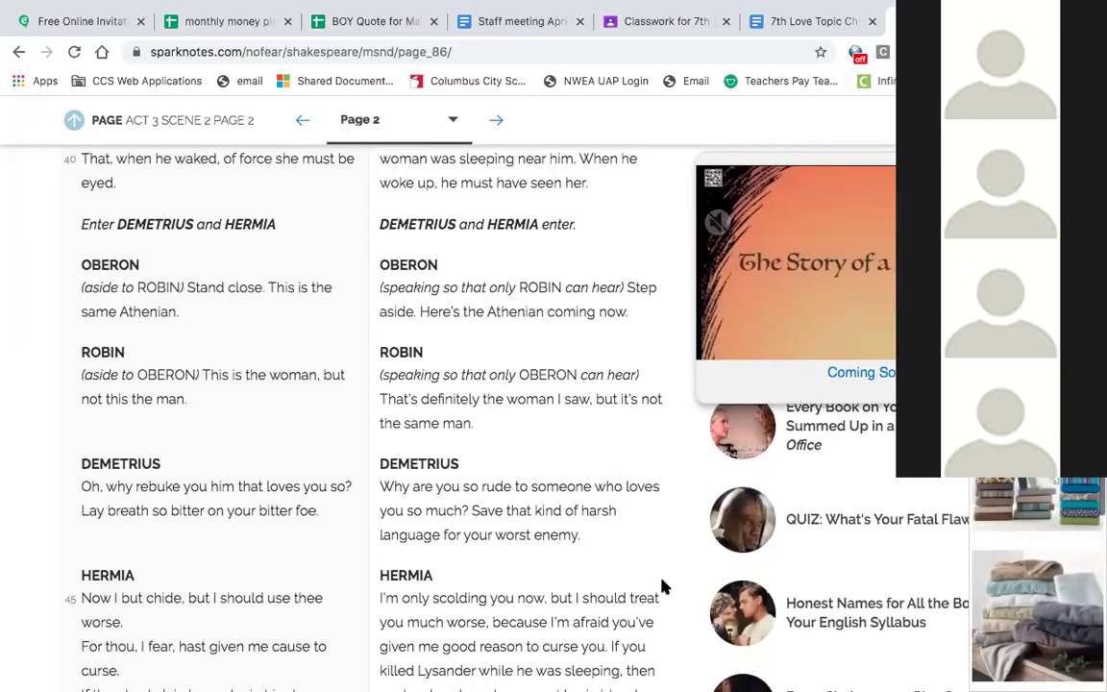
scroll(635, 548, down, 2)
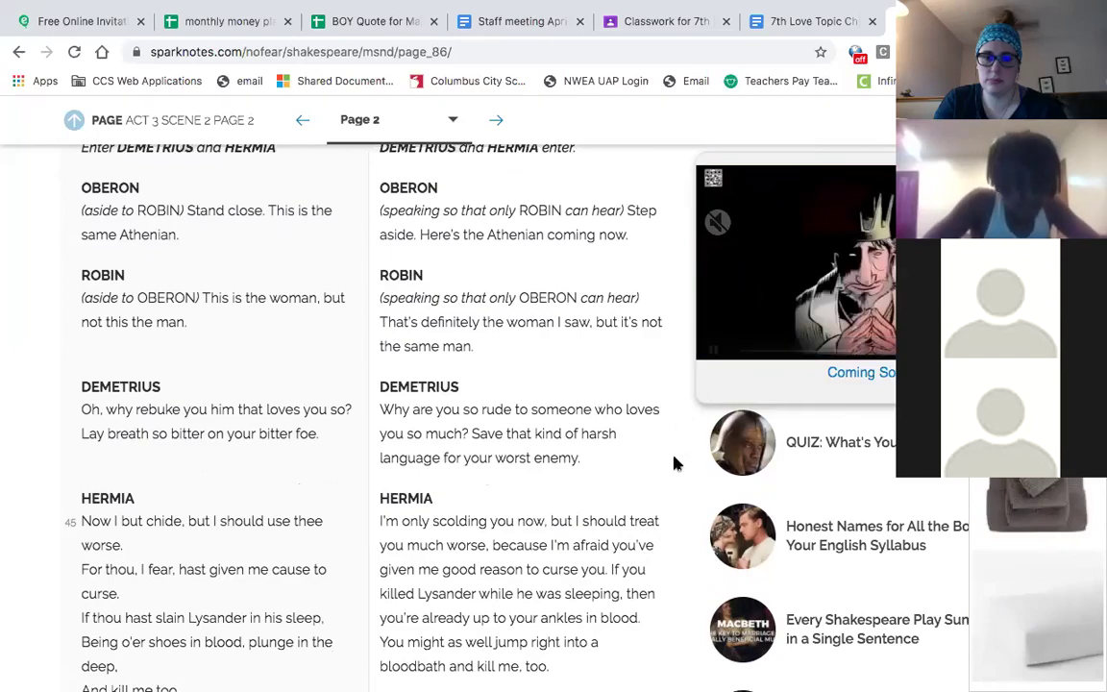
scroll(675, 462, down, 2)
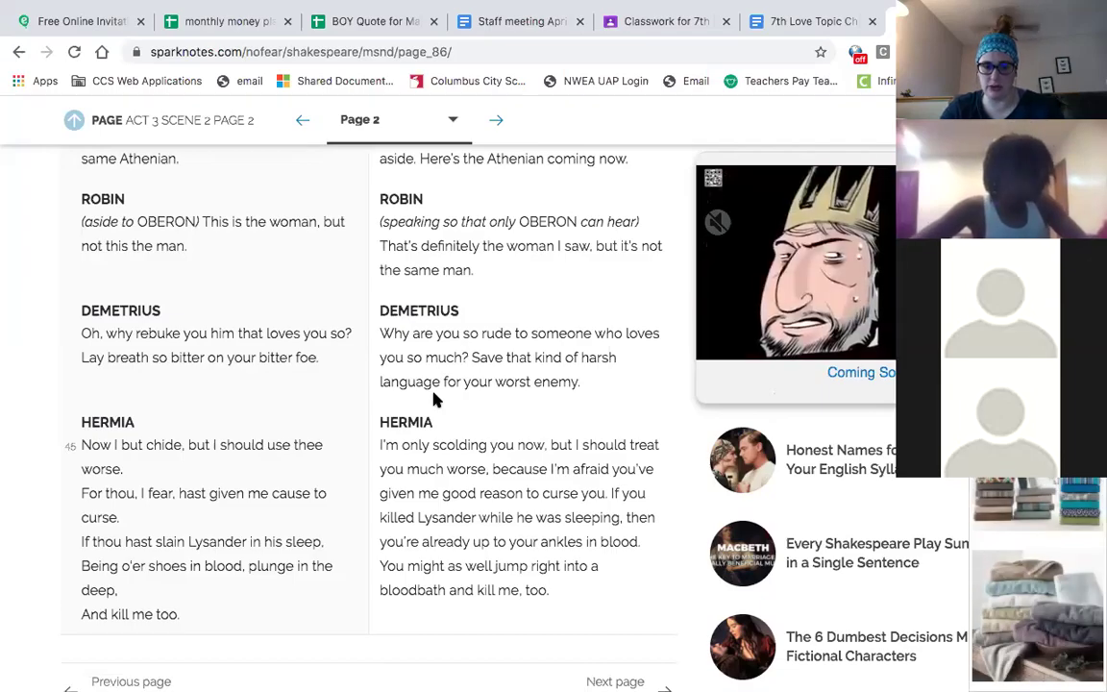
scroll(433, 400, down, 2)
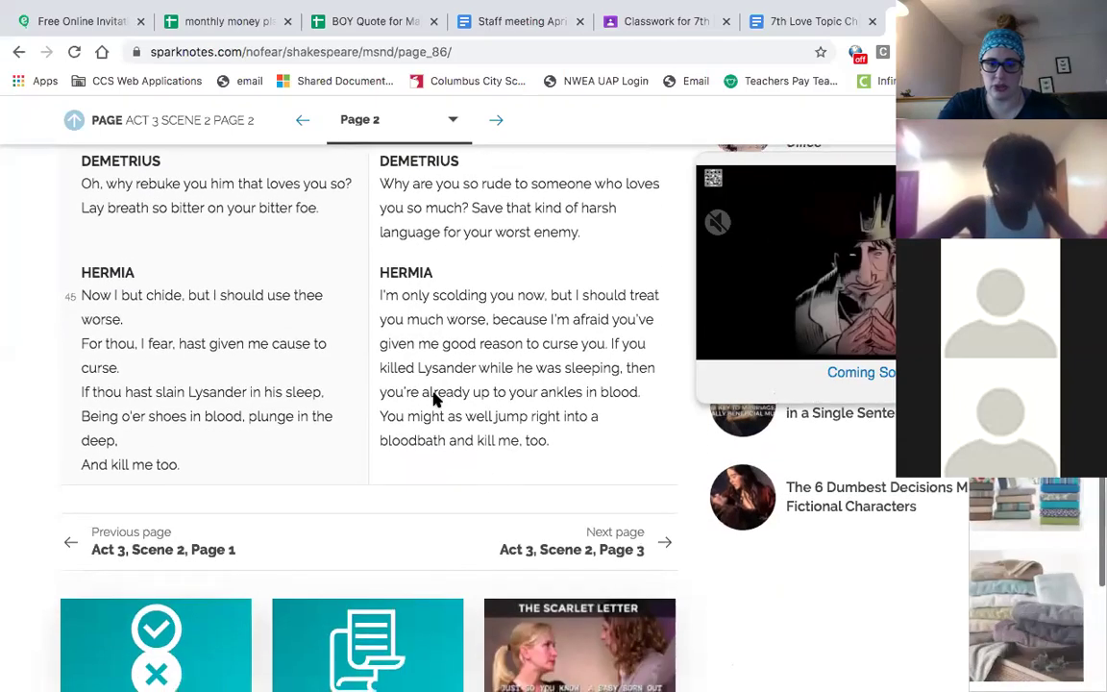
- Open Act 3, Scene 2, Page 3 and read Hermia's murder accusation and Demetrius's reply about her piercing cruelty
click(571, 557)
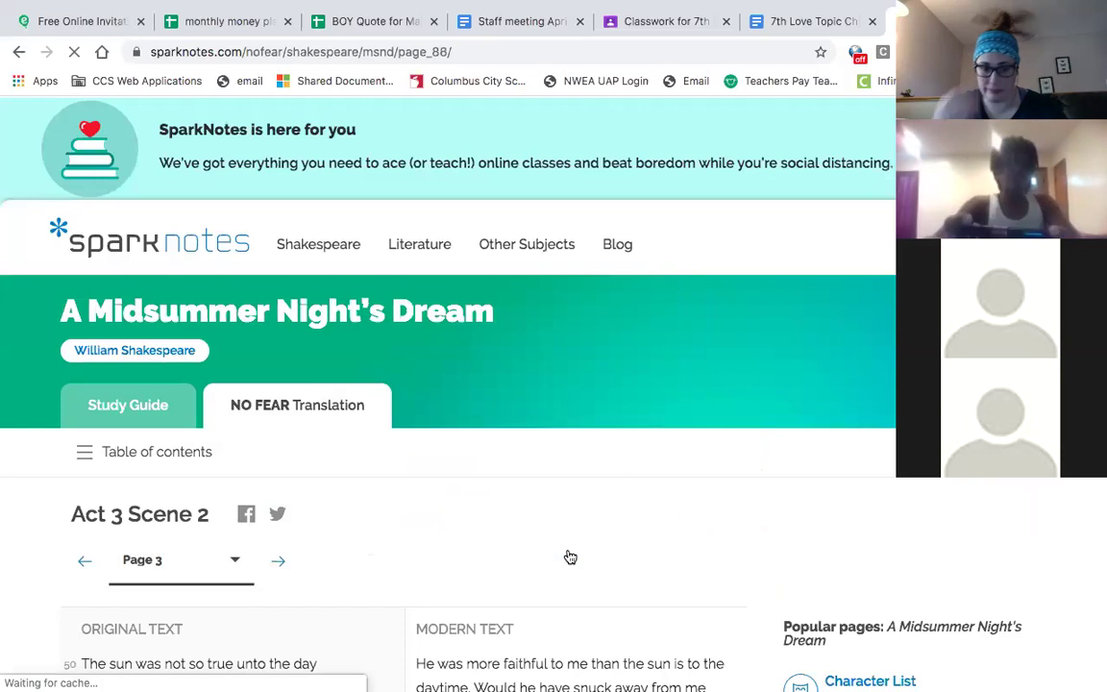
scroll(571, 557, down, 3)
scroll(571, 557, down, 2)
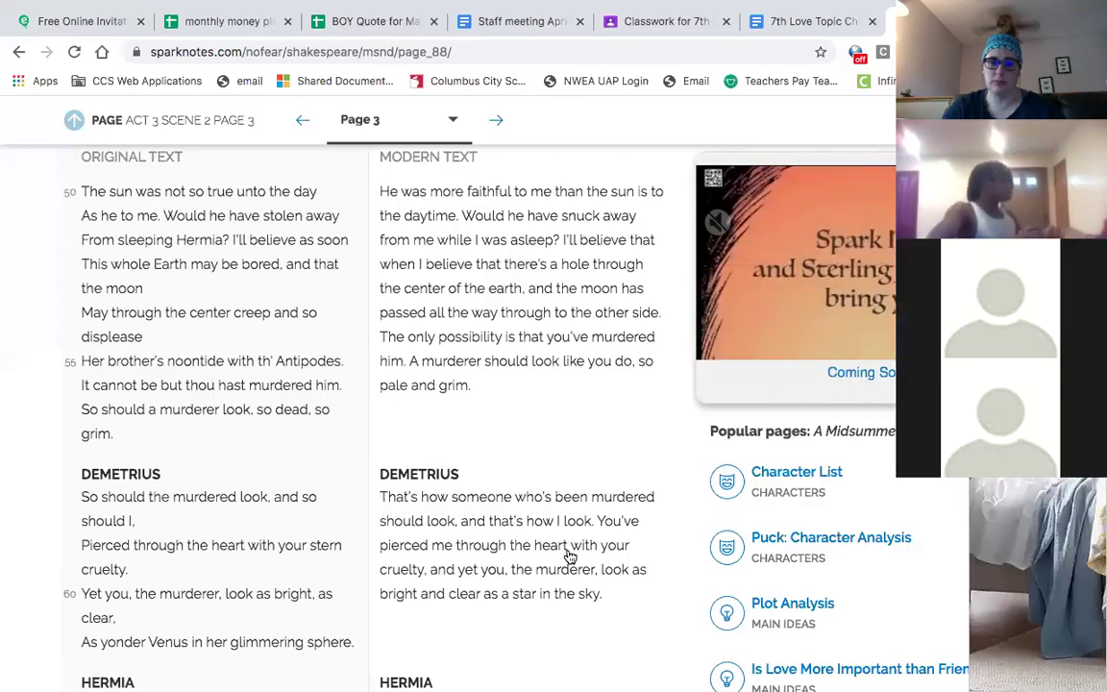
scroll(570, 557, down, 2)
scroll(570, 557, down, 2)
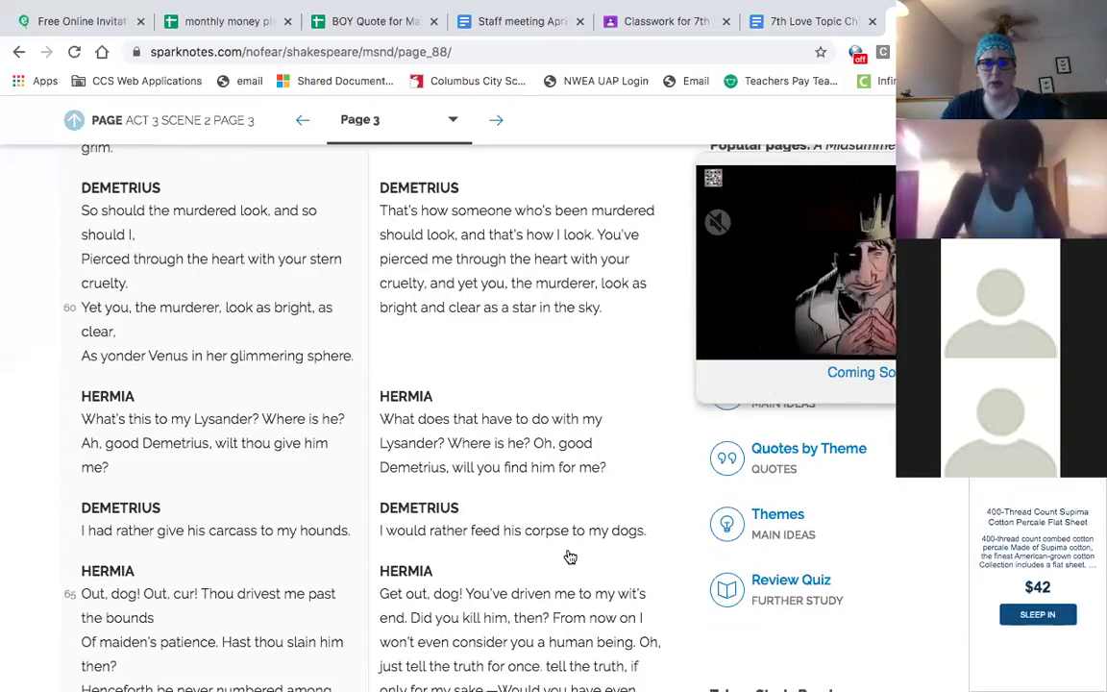
- Highlight the start of Demetrius's modern-text reply on Page 3, and read on through Hermia's snake speech to his denial of killing Lysander
drag(381, 210, 493, 216)
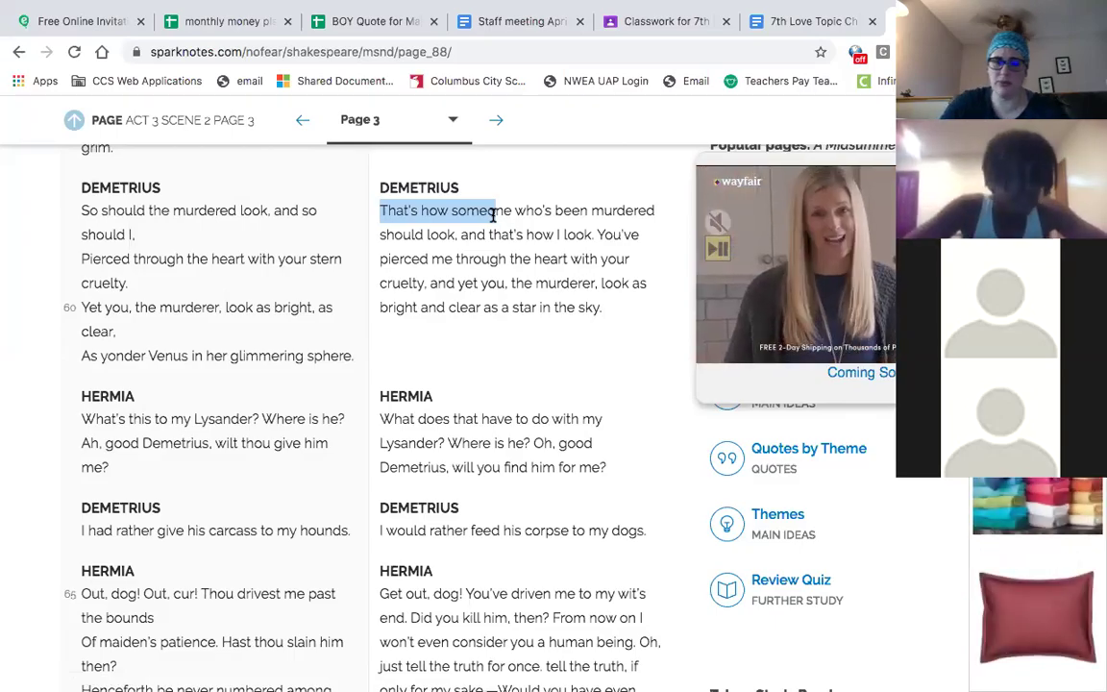
scroll(493, 216, down, 5)
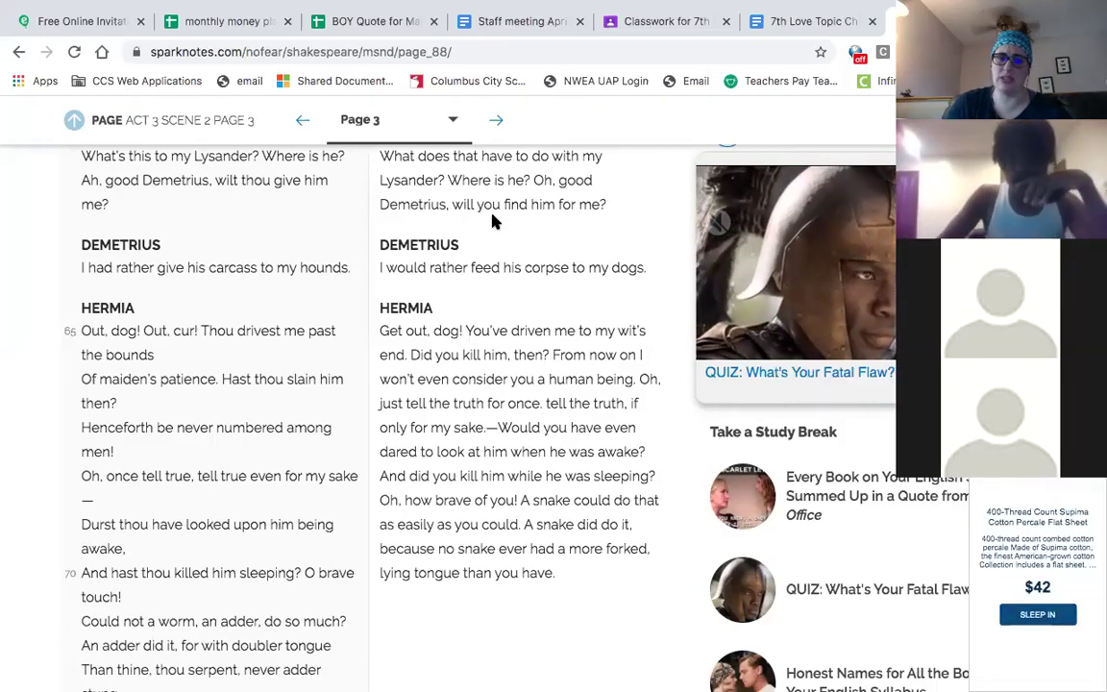
scroll(493, 221, down, 5)
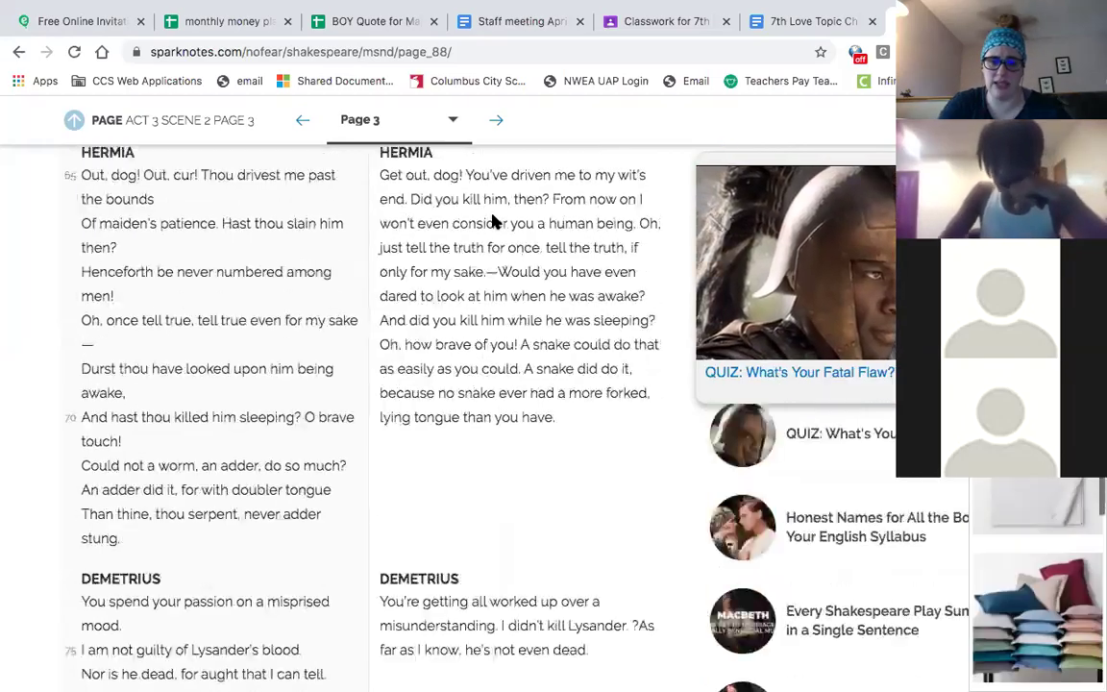
- Finish reading Page 3, open Act 3, Scene 2, Page 4, and read Hermia's exit and Demetrius's speech before he sleeps
scroll(493, 221, down, 4)
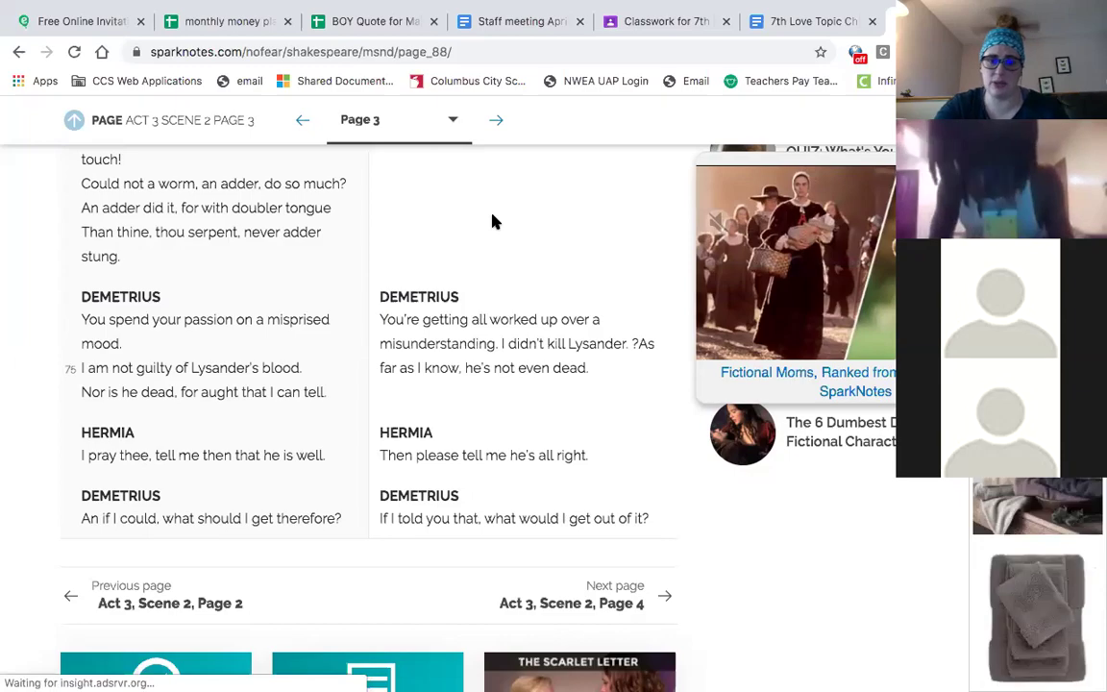
scroll(492, 223, down, 2)
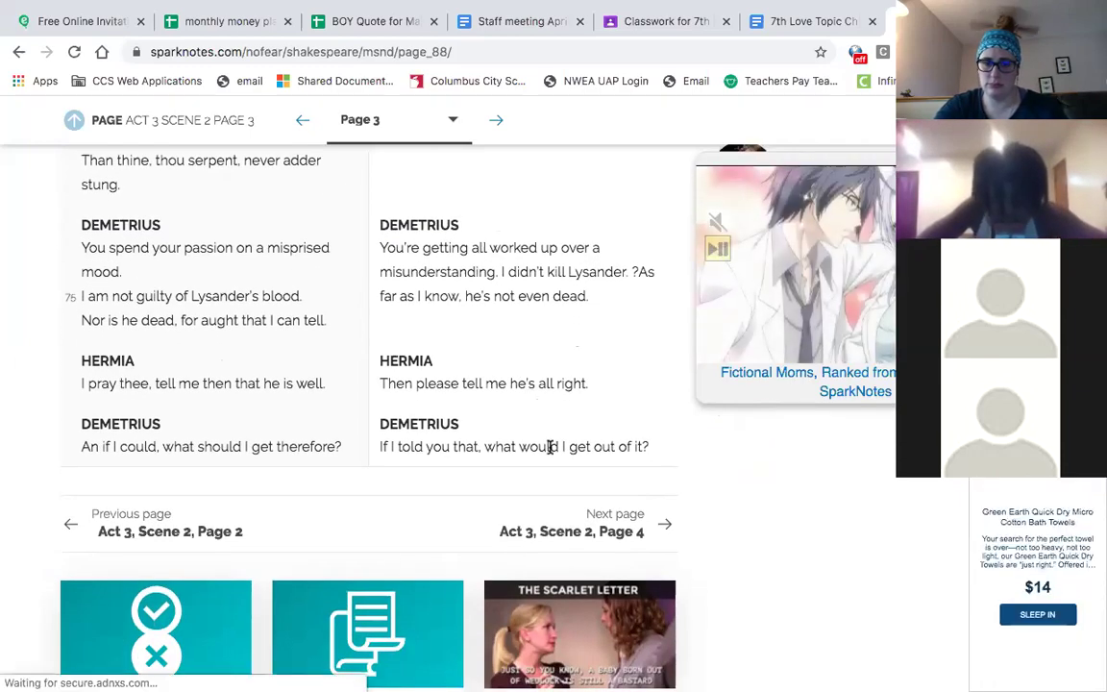
click(589, 535)
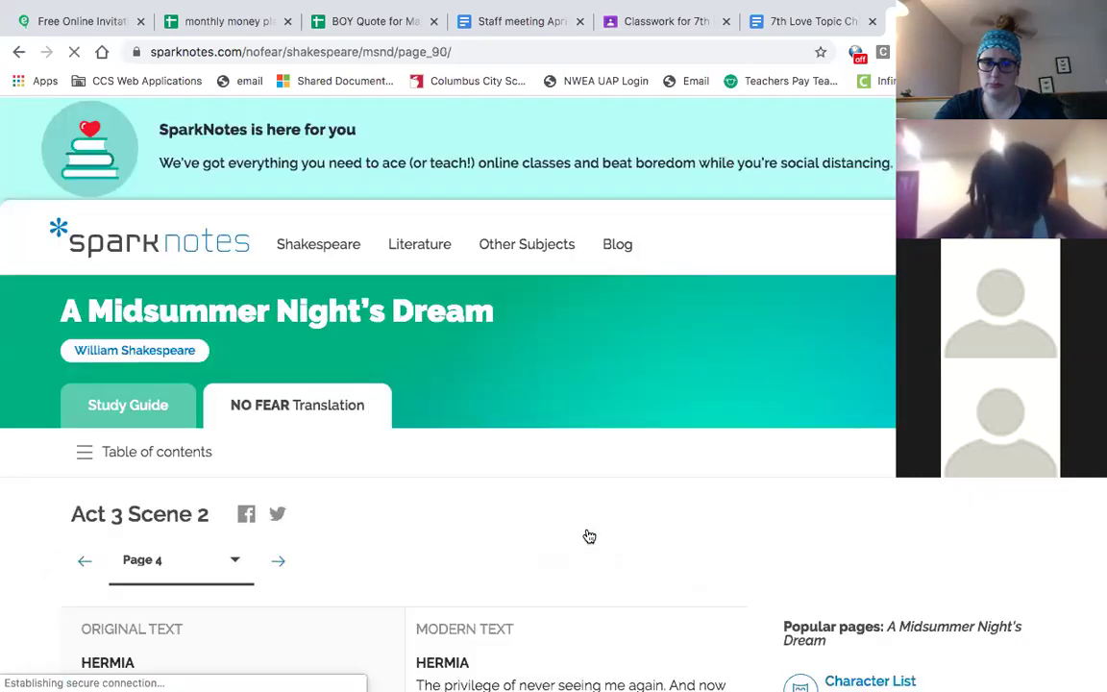
scroll(590, 536, down, 3)
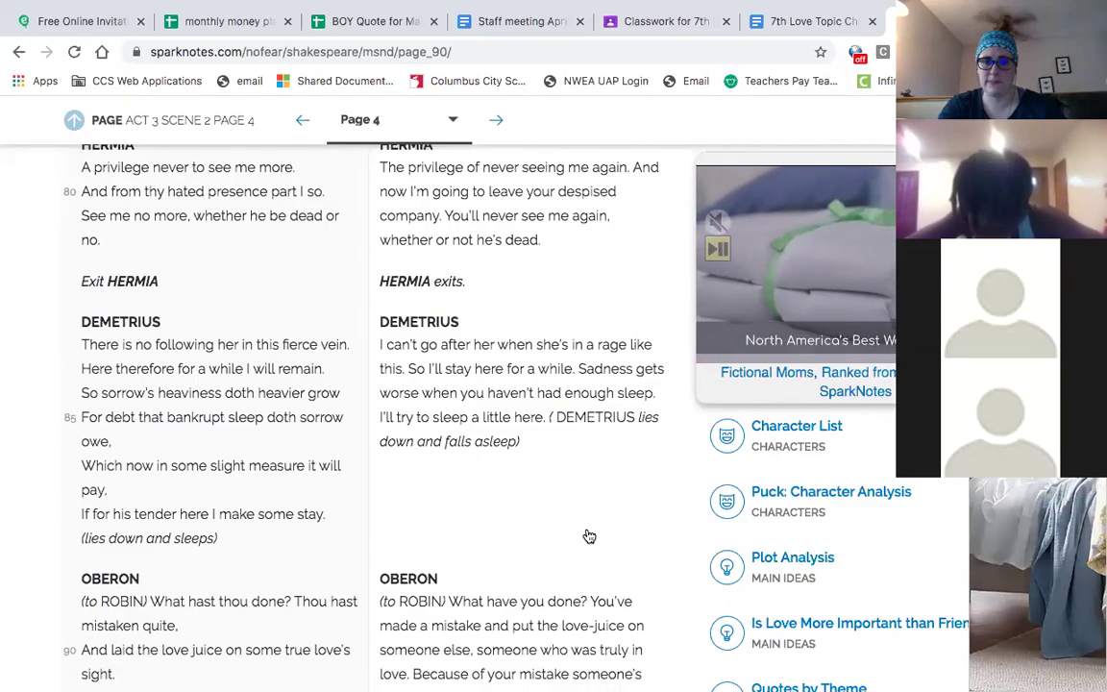
scroll(589, 537, down, 1)
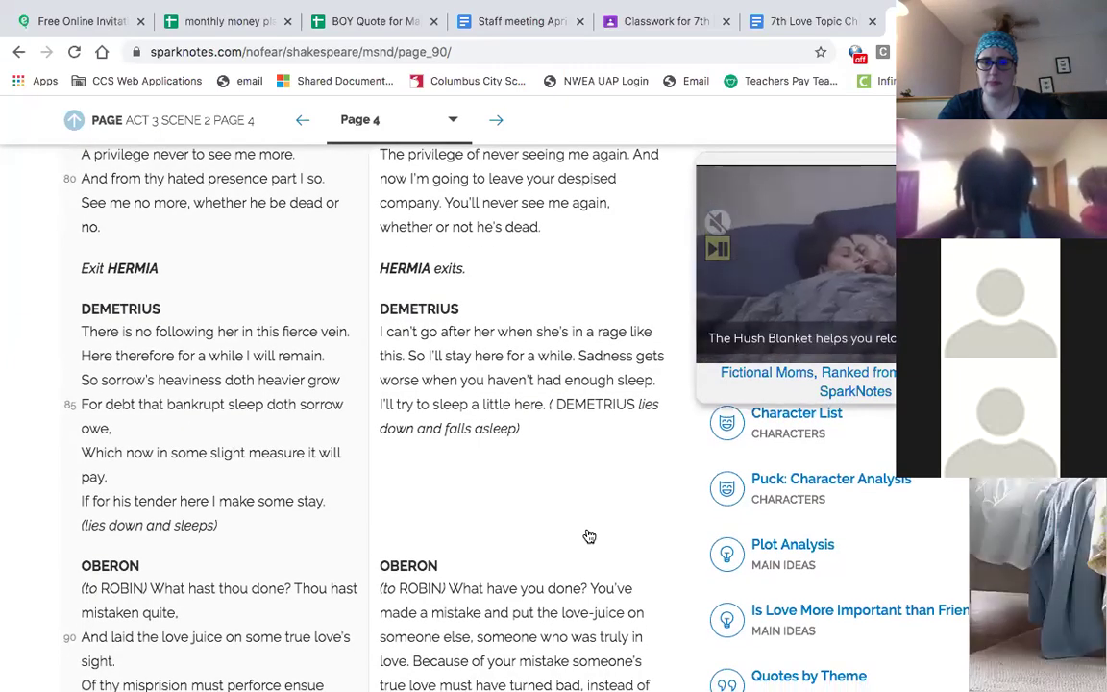
- Read the rest of Page 4, from Oberon's scolding about the misplaced love juice to Robin's exit
scroll(589, 537, down, 1)
scroll(590, 536, down, 5)
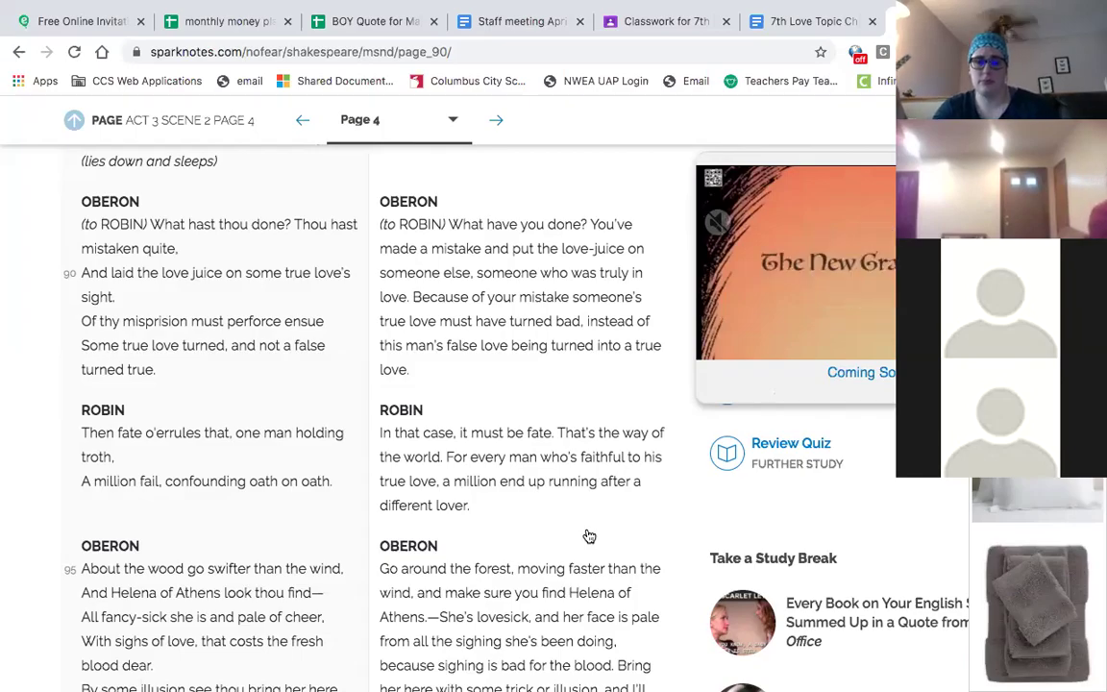
scroll(590, 536, down, 3)
scroll(590, 535, down, 1)
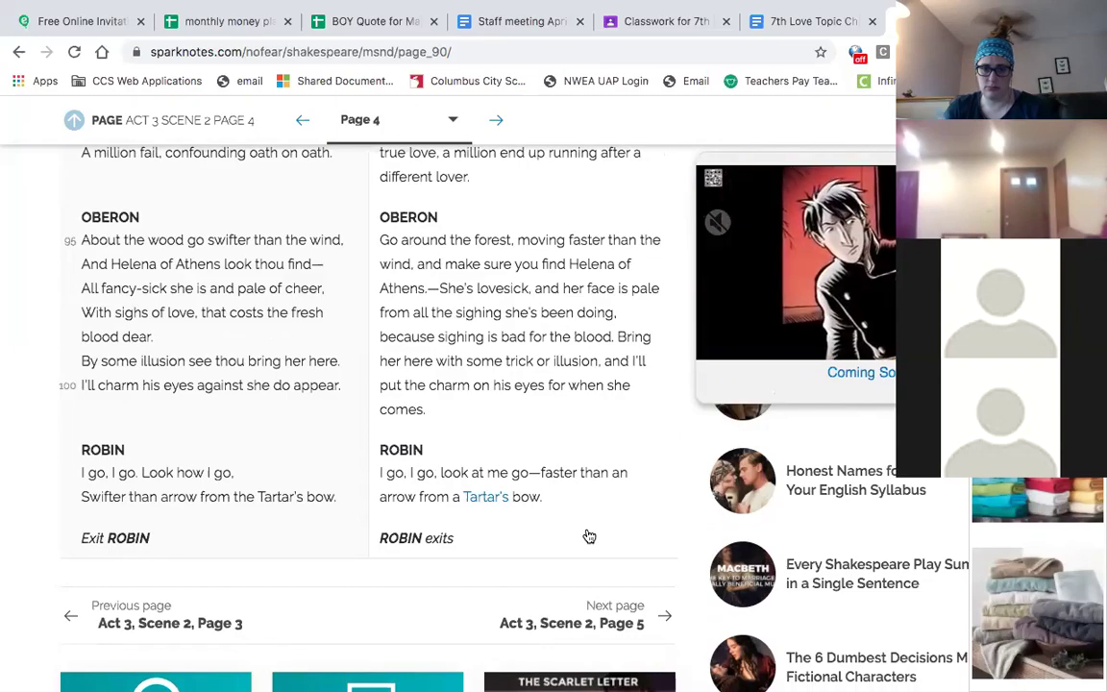
- Open Act 3, Scene 2, Page 5 and read from Oberon's flower charm on Demetrius through Lysander's plea to Helena
click(609, 634)
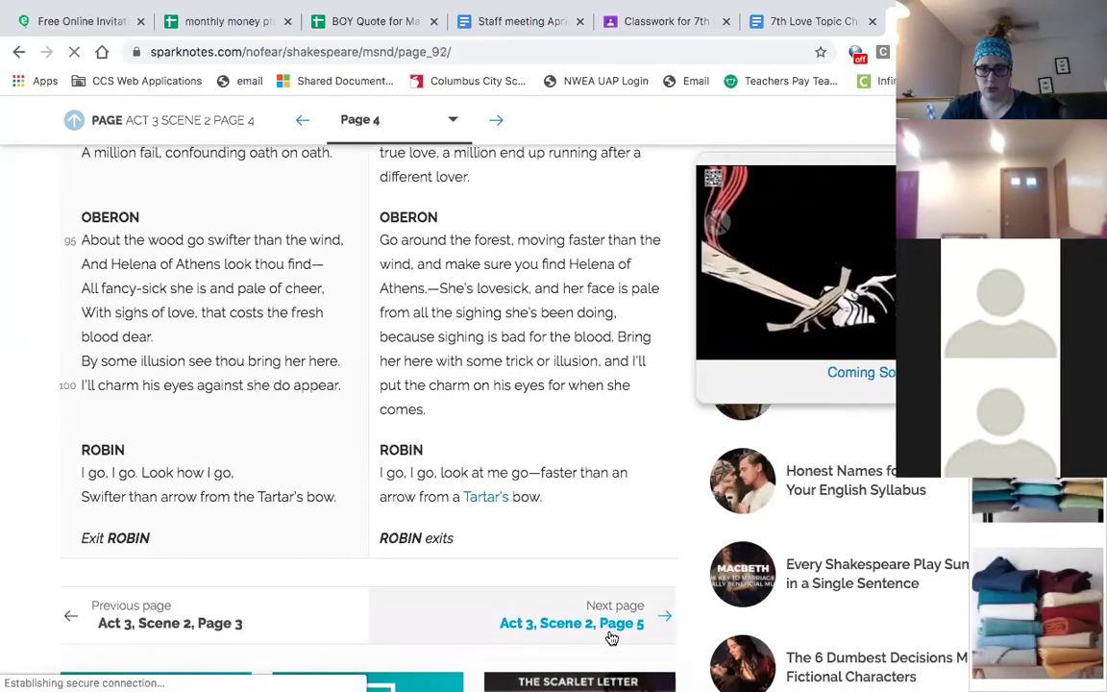
scroll(611, 638, down, 5)
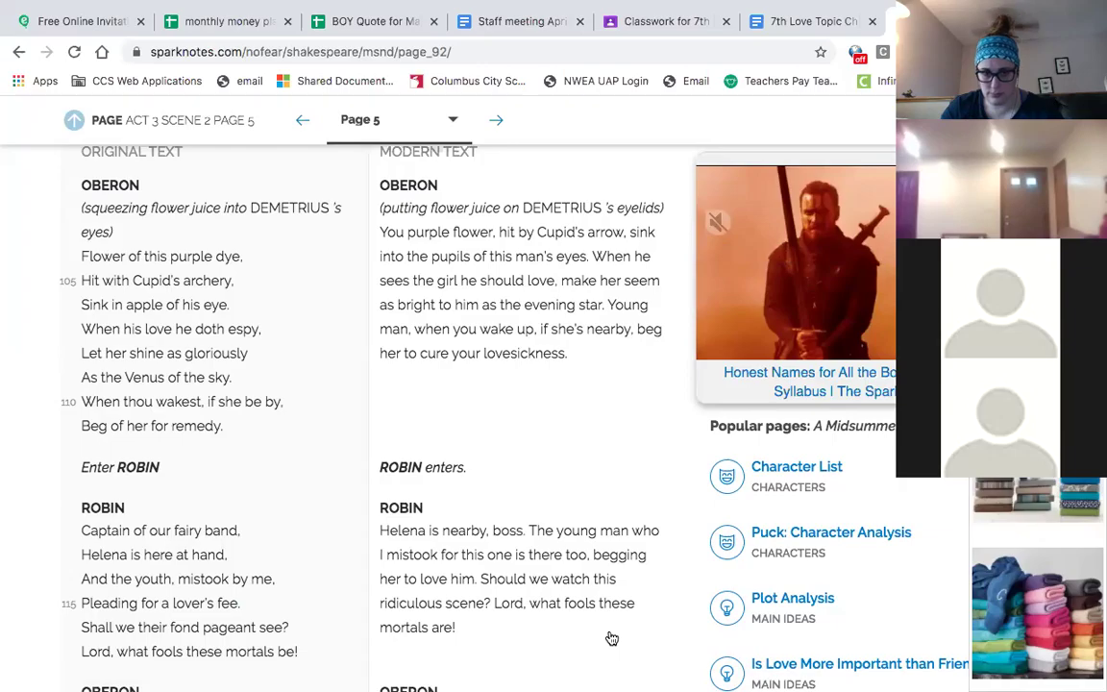
scroll(612, 638, down, 5)
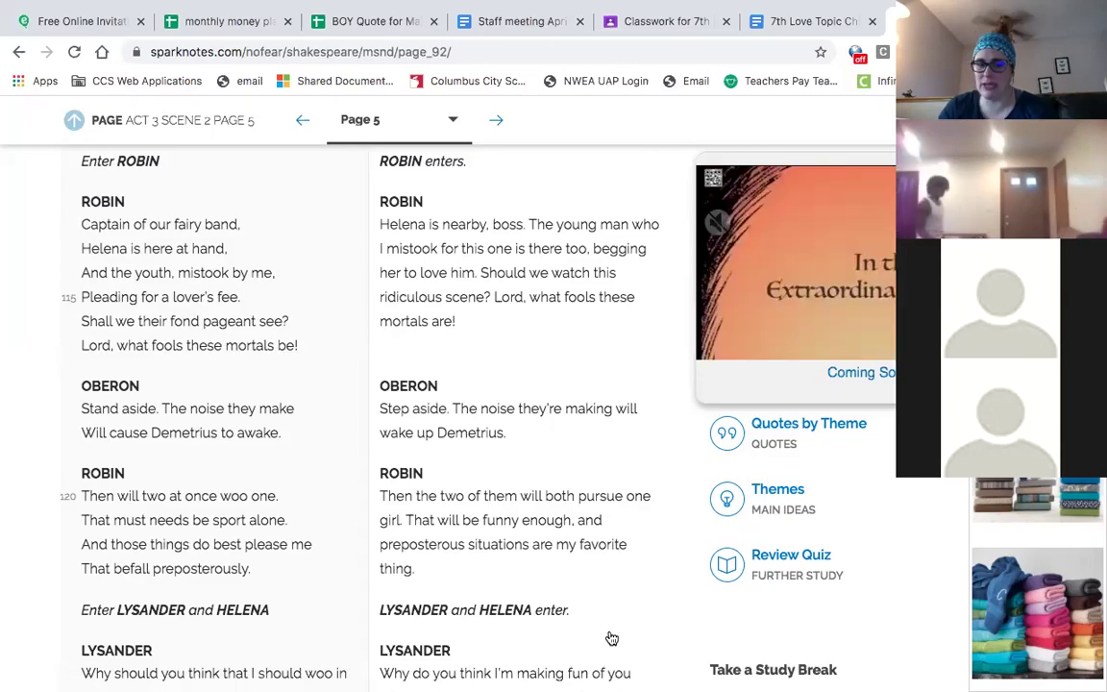
scroll(612, 639, down, 4)
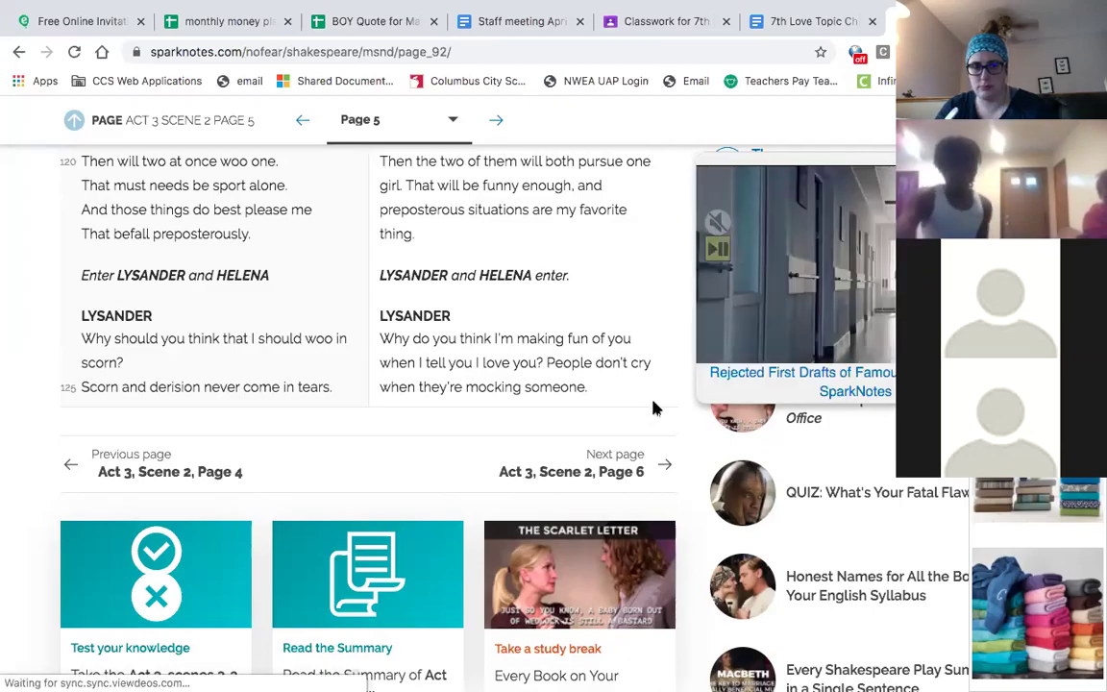
- Open Act 3, Scene 2, Page 6 and read from Lysander's tearful vow through his claim that Demetrius loves Hermia
click(629, 464)
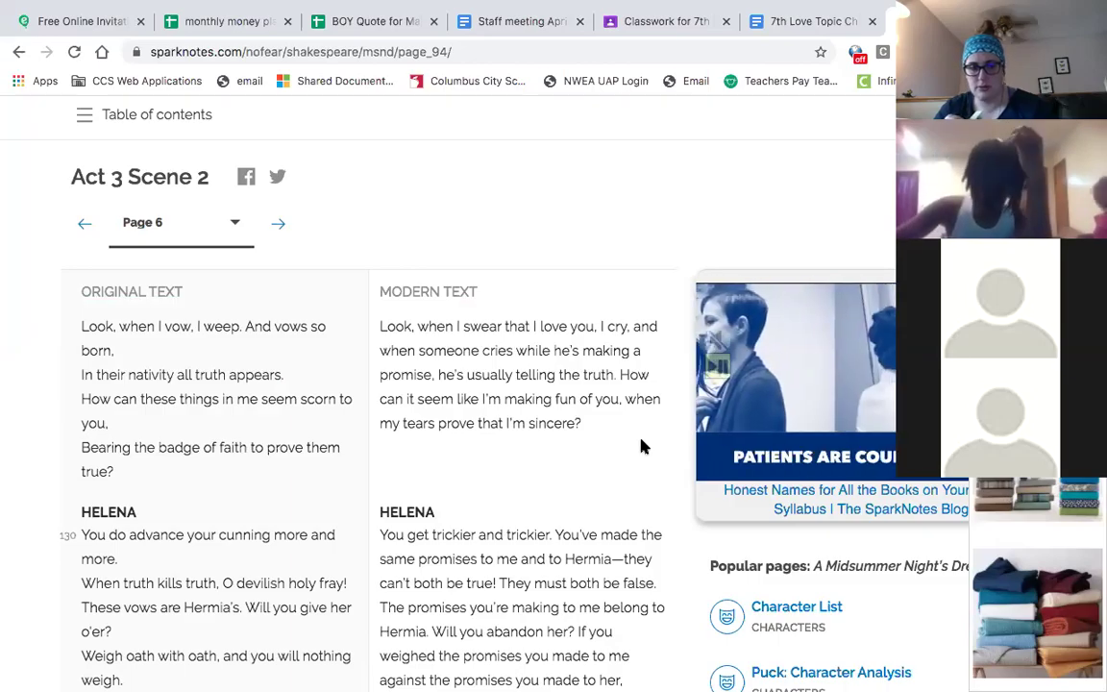
scroll(642, 445, down, 3)
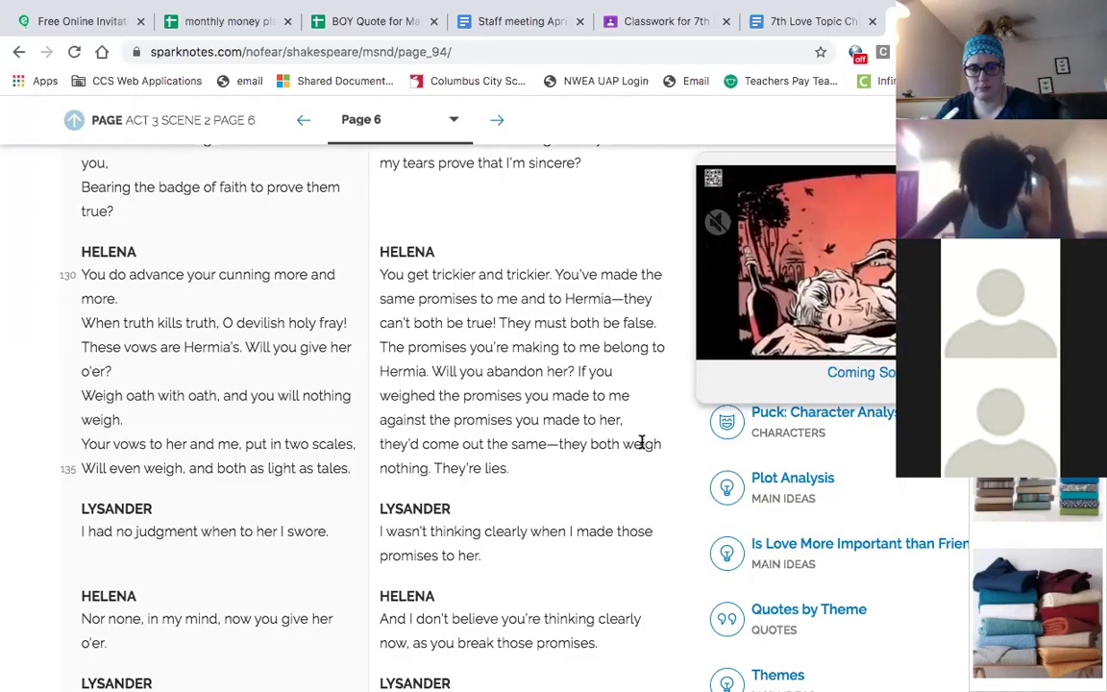
scroll(642, 442, down, 3)
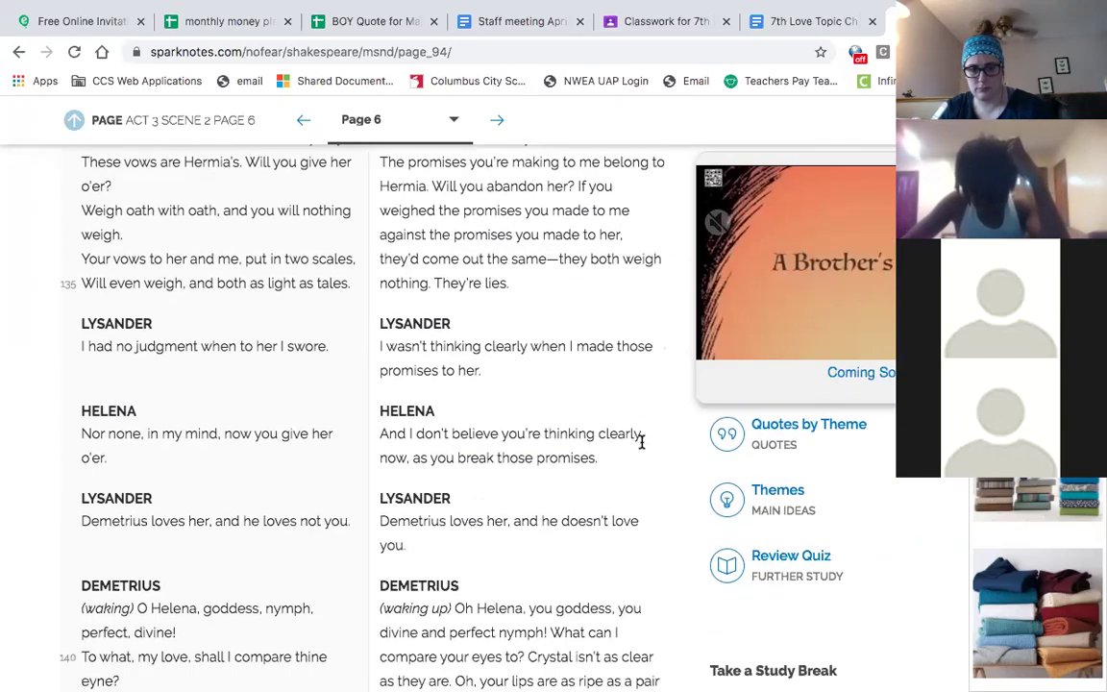
scroll(641, 445, down, 1)
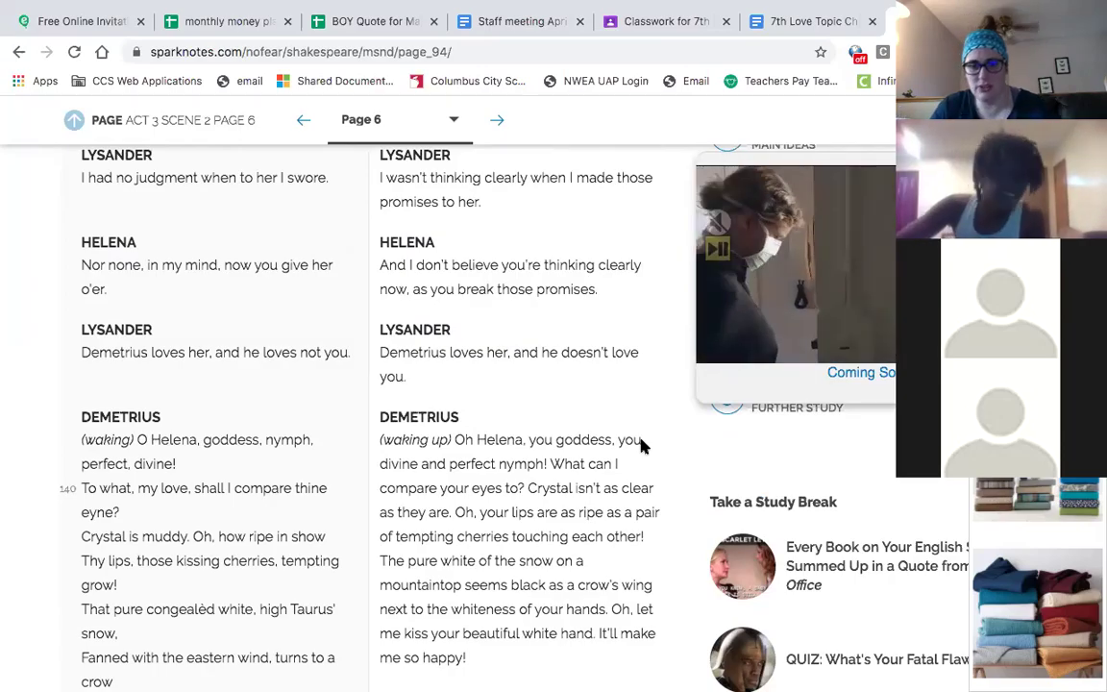
- Read the rest of Page 6, from Demetrius's waking praise of Helena through her complaint about being mocked
scroll(642, 445, down, 2)
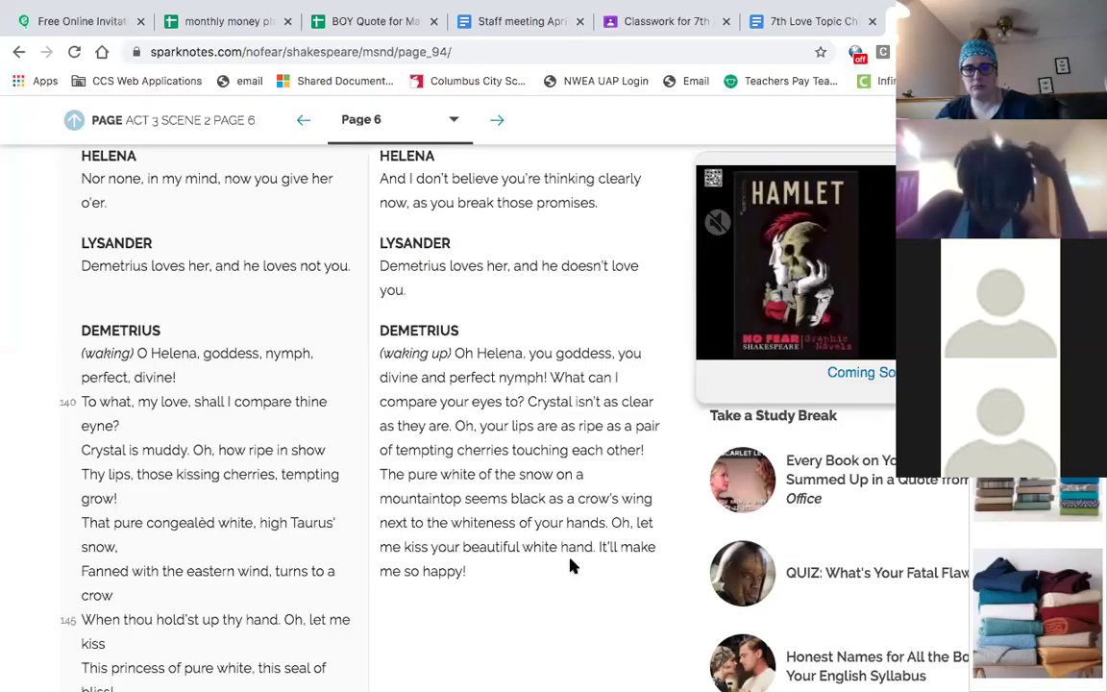
scroll(571, 567, down, 2)
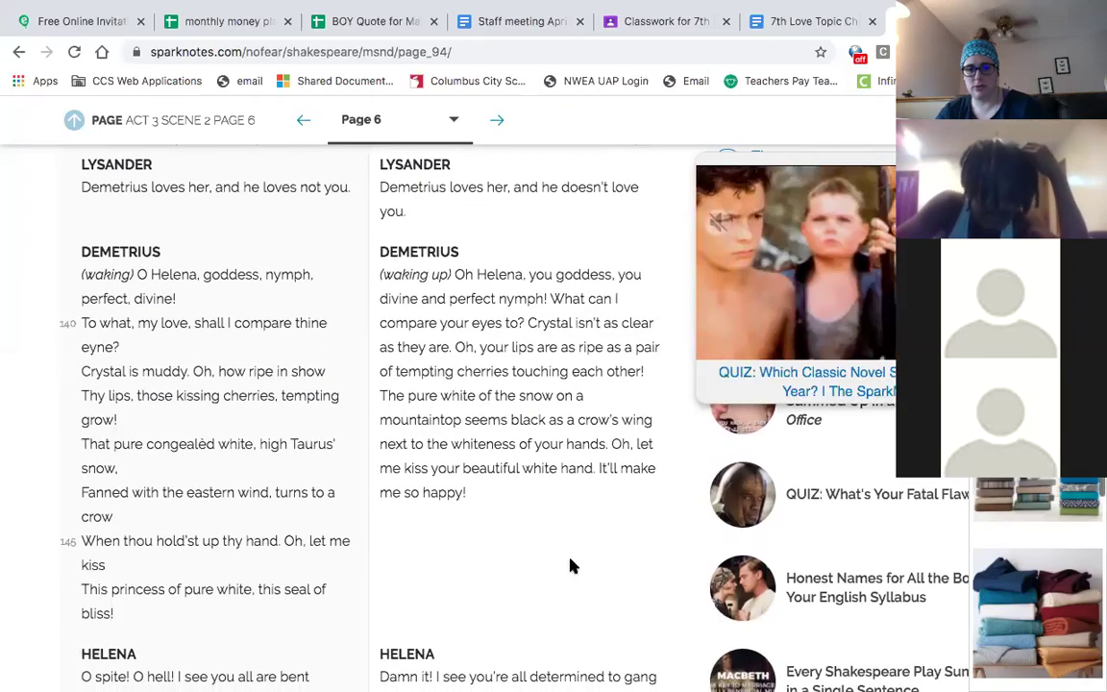
scroll(432, 584, down, 1)
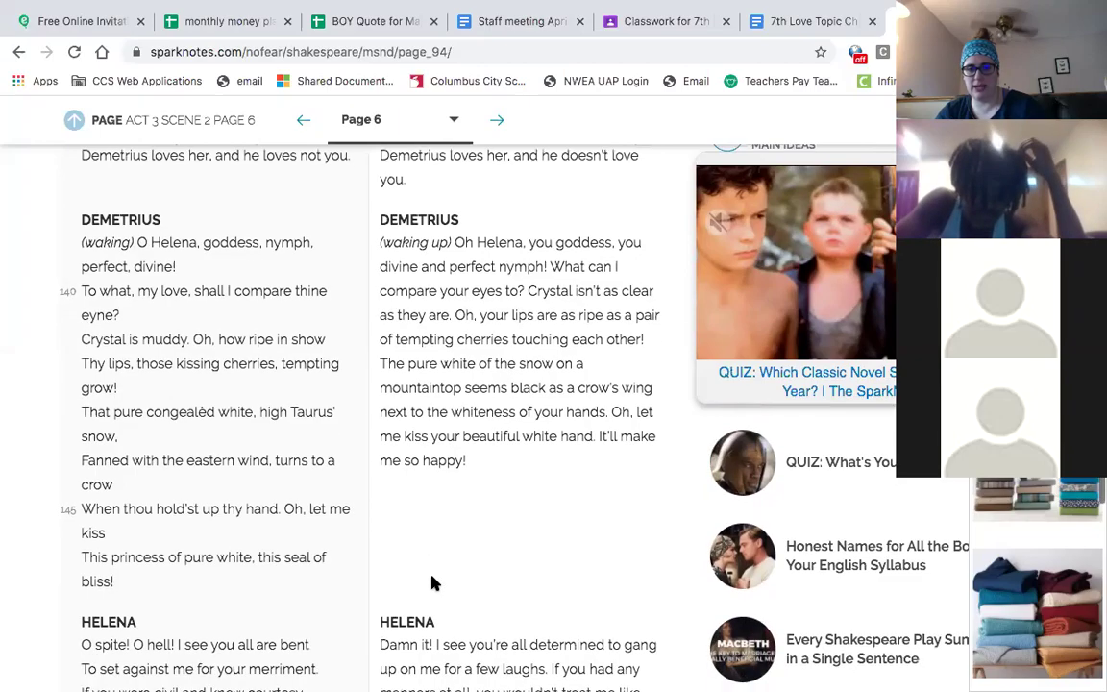
scroll(432, 584, down, 5)
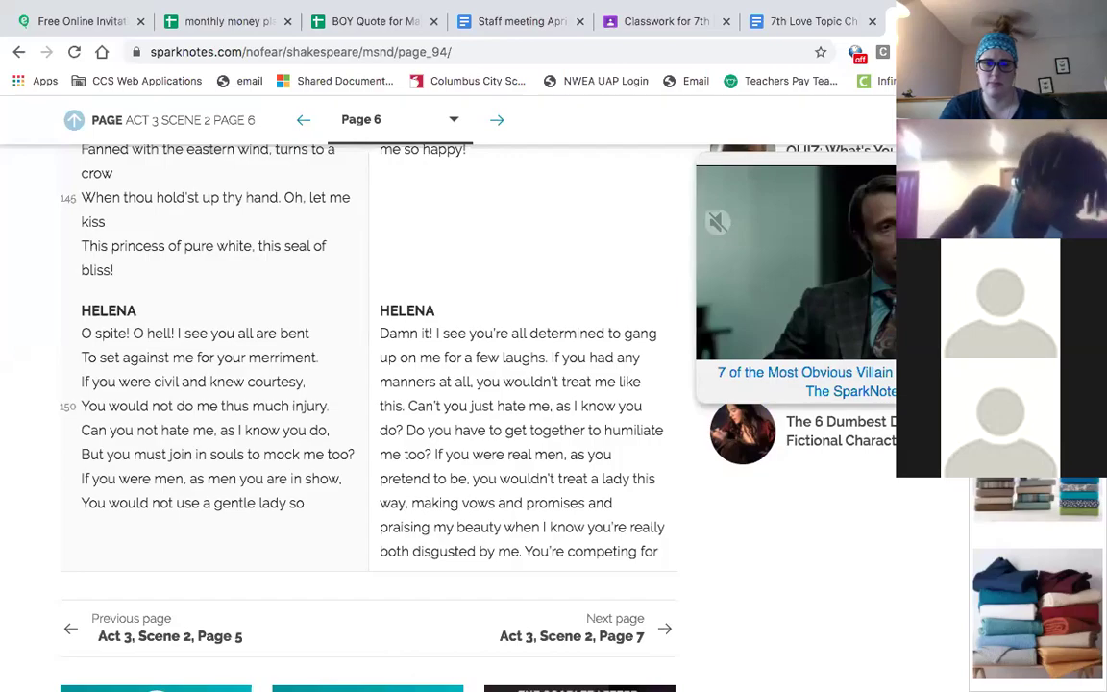
- Open Act 3, Scene 2, Page 7 and read the end of Helena's complaint and Lysander's offer to give up Hermia
click(615, 638)
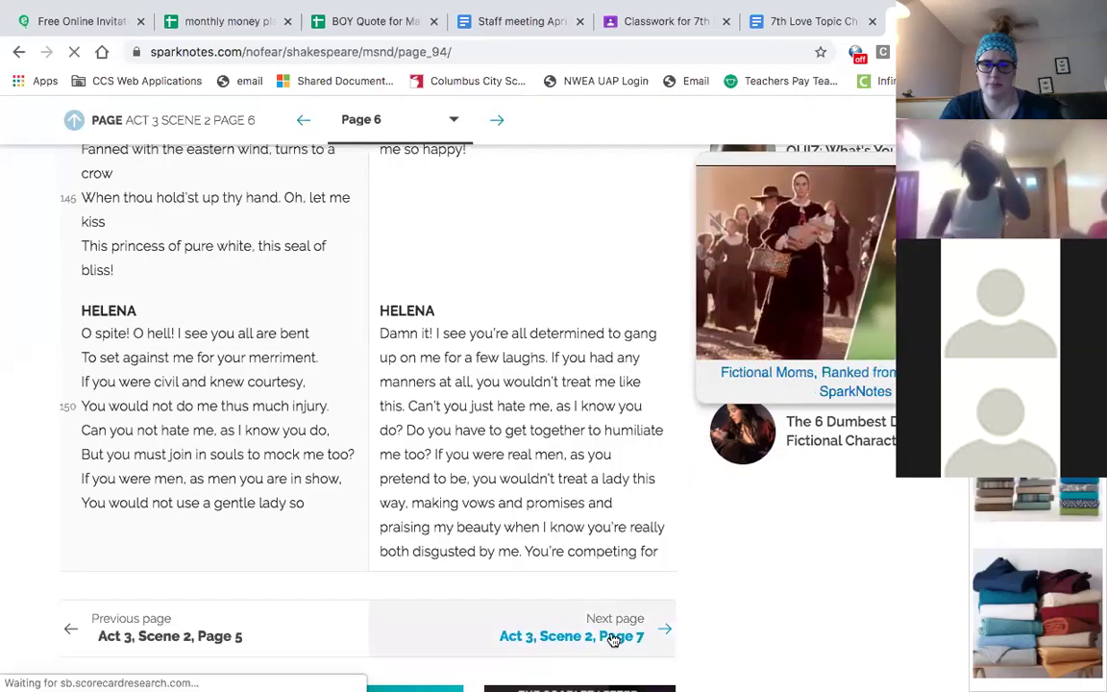
scroll(615, 638, down, 3)
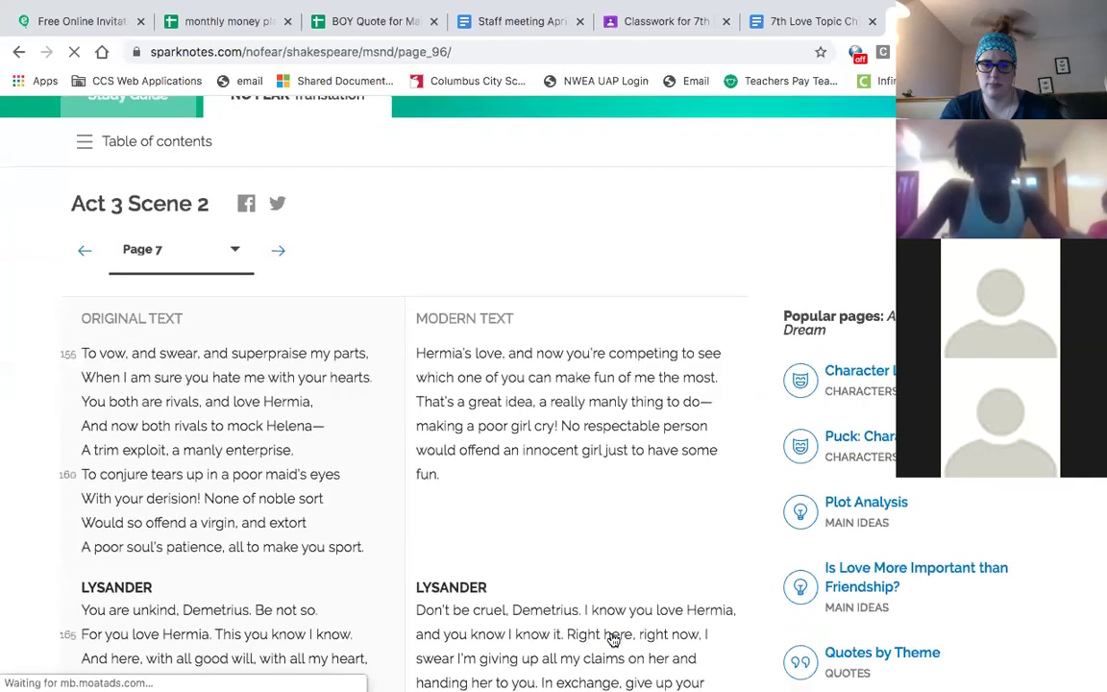
scroll(614, 639, down, 1)
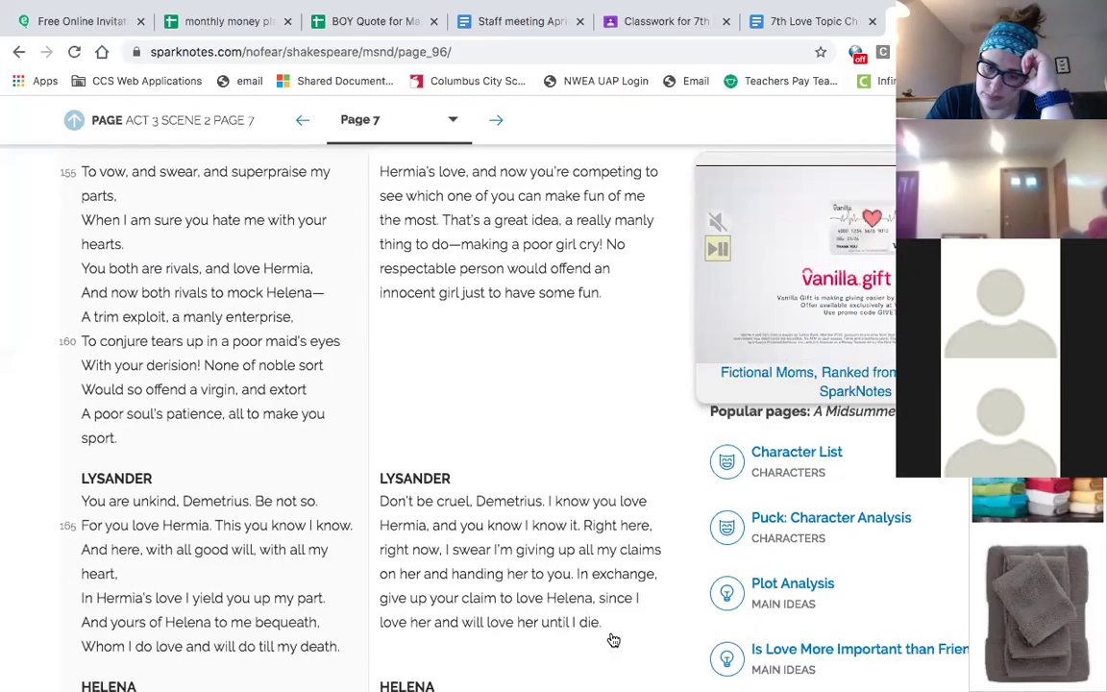
scroll(614, 640, down, 1)
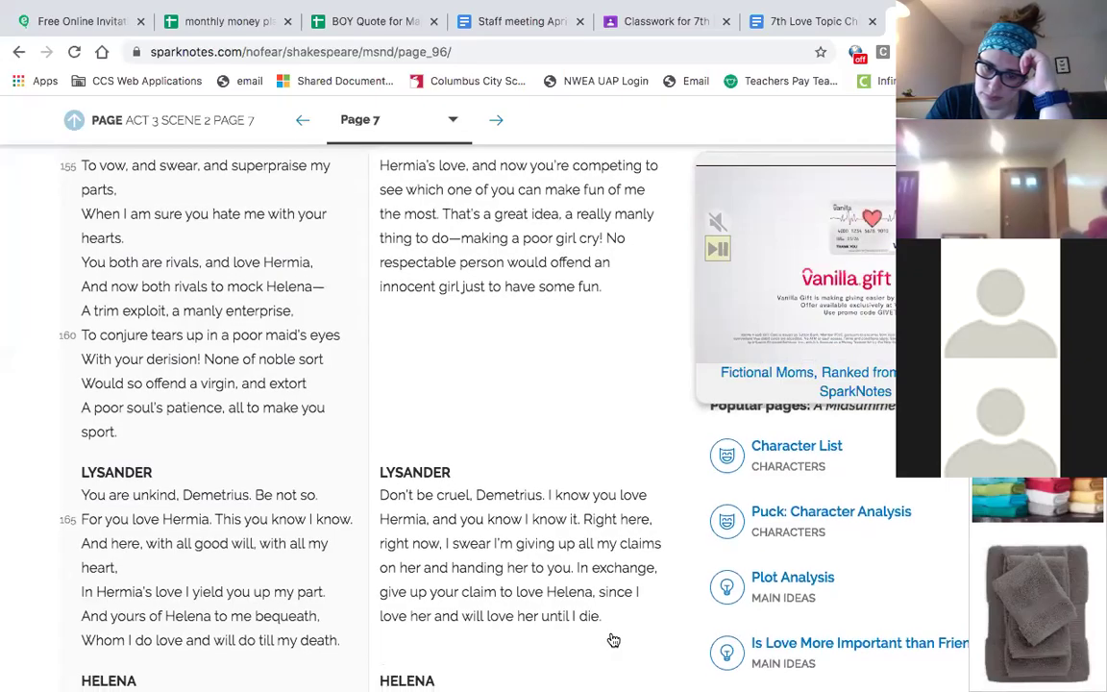
scroll(613, 641, down, 1)
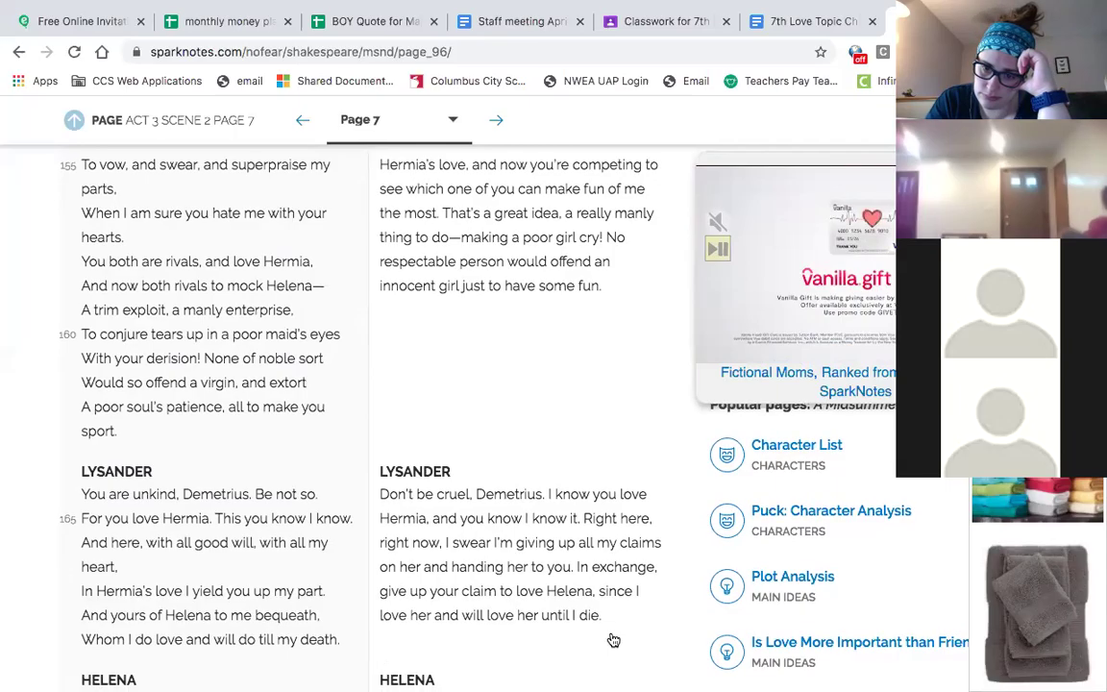
- Read the rest of Page 7, from Helena's reply about mockers through Hermia's entrance and her lines on the dark night
scroll(614, 640, down, 5)
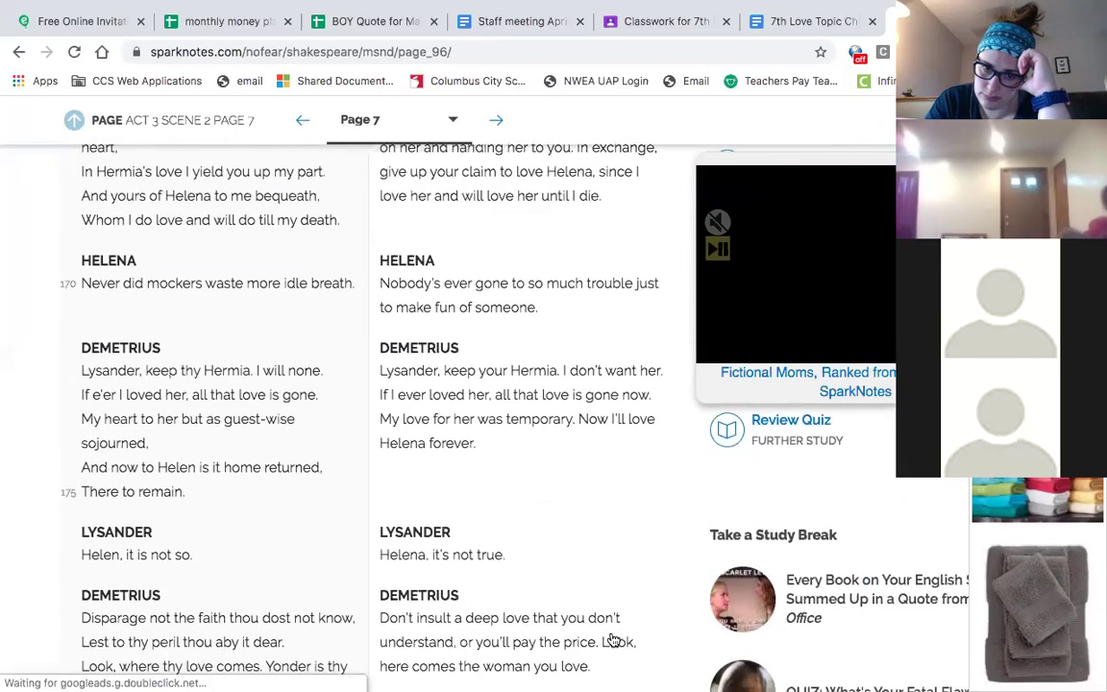
scroll(613, 640, down, 1)
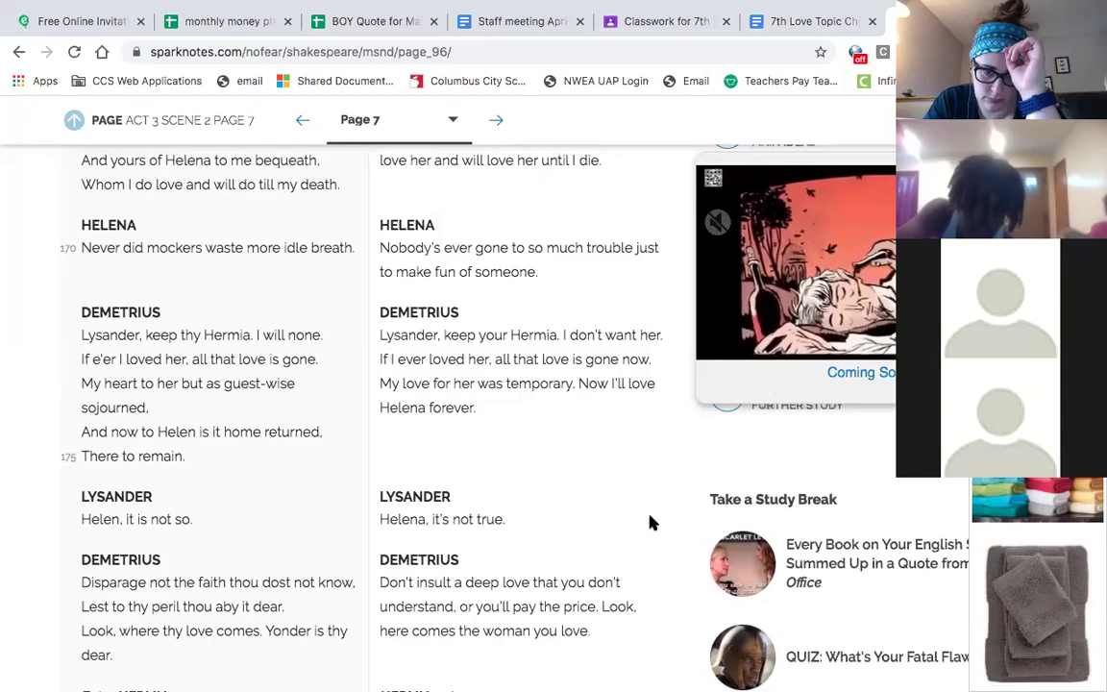
scroll(650, 521, down, 5)
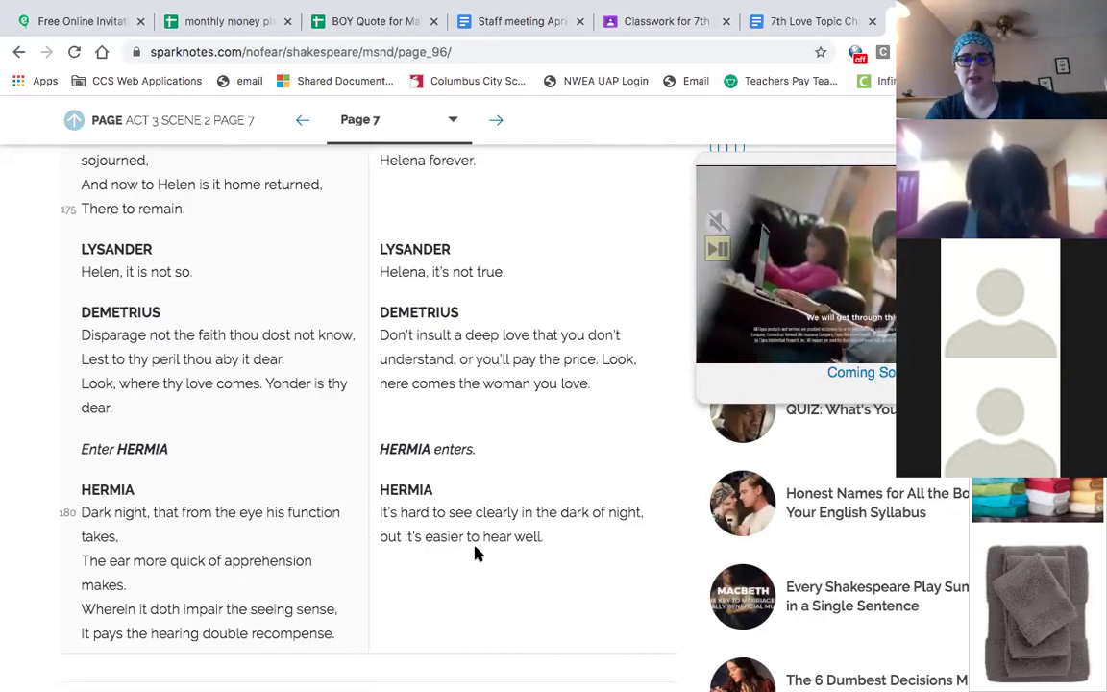
scroll(478, 555, down, 1)
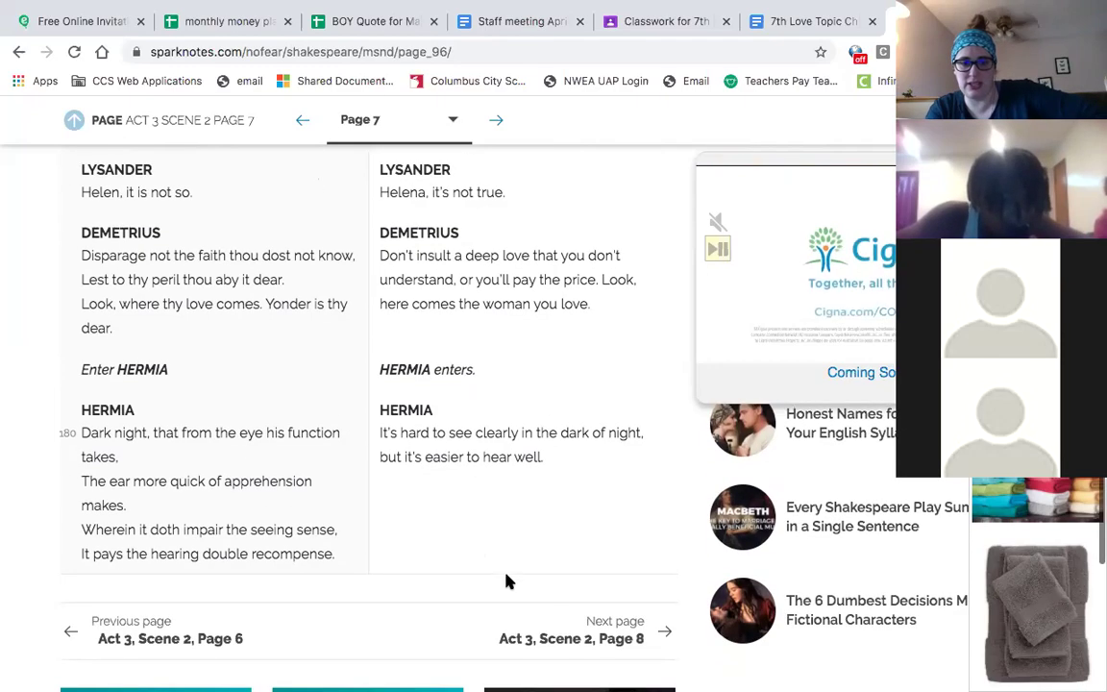
- Open Act 3, Scene 2, Page 8 and read Hermia's questions to Lysander and his answer about leaving her for Helena
click(605, 640)
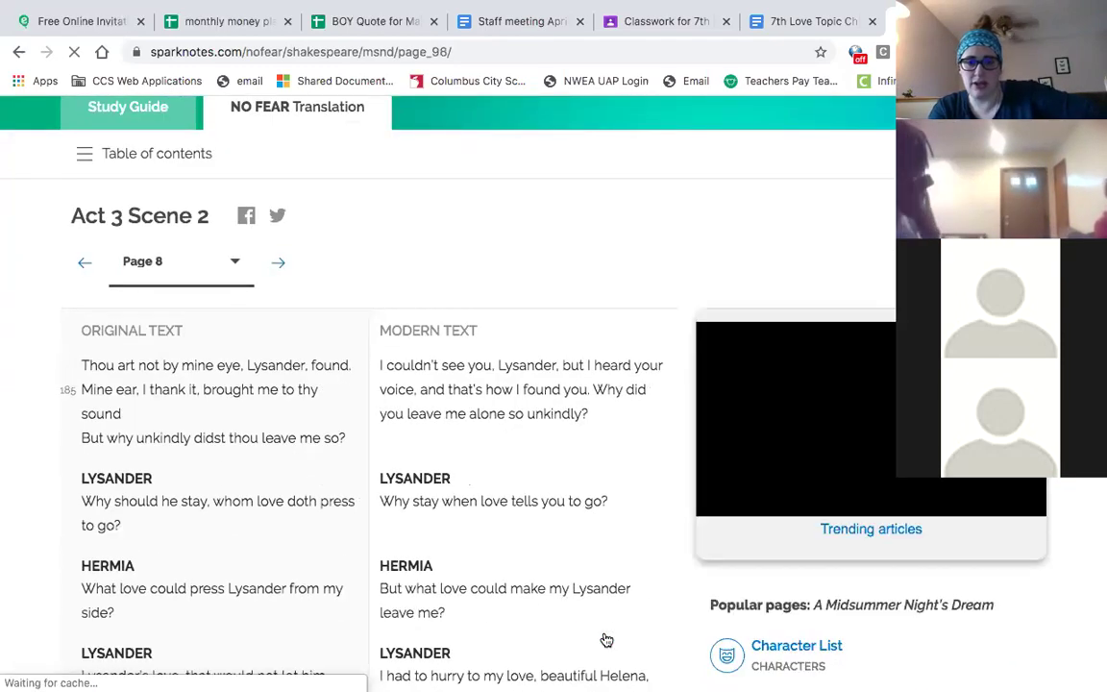
scroll(606, 640, down, 1)
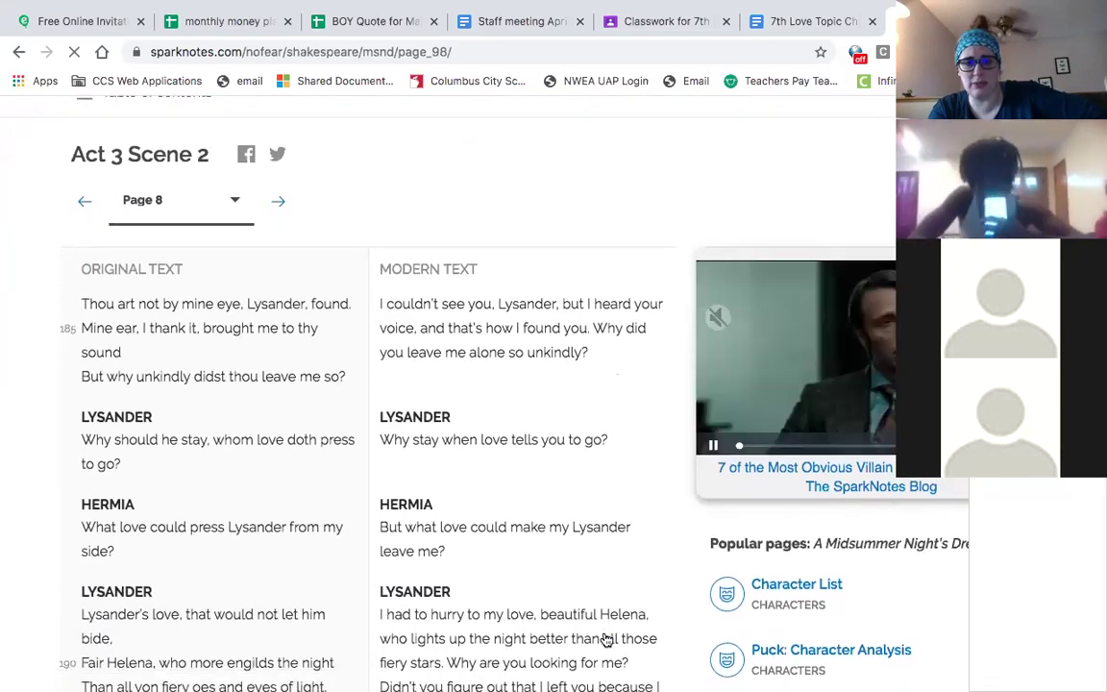
scroll(605, 640, down, 3)
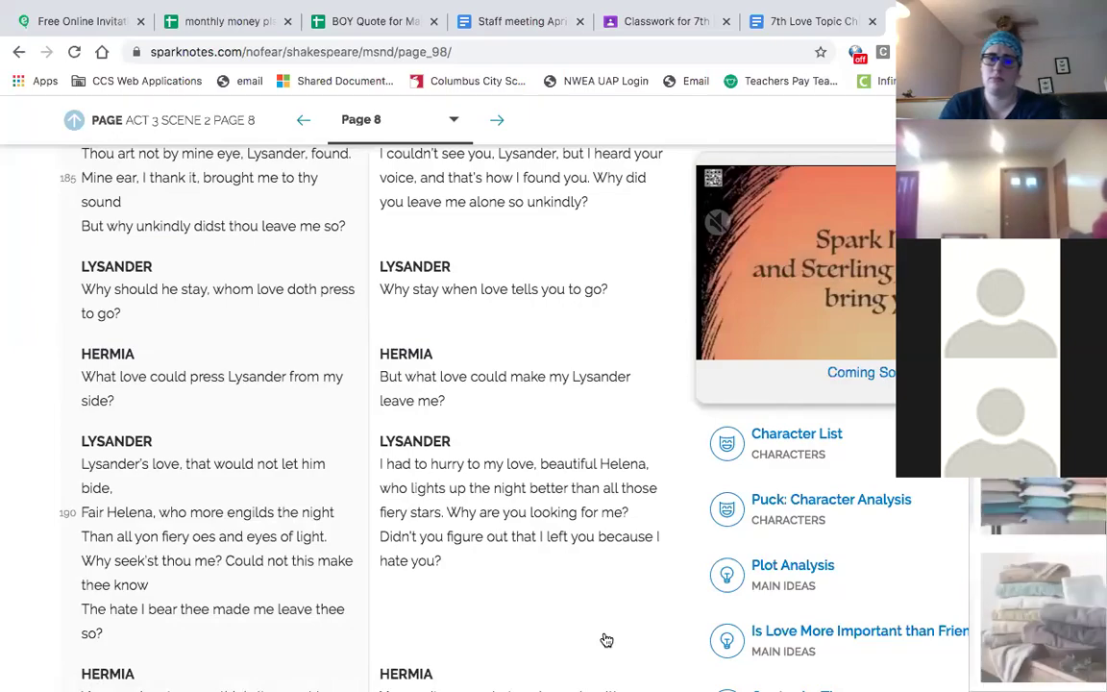
- Read the rest of Page 8, from Hermia's disbelief through Helena's speech about their childhood friendship
scroll(600, 635, down, 5)
scroll(600, 625, down, 4)
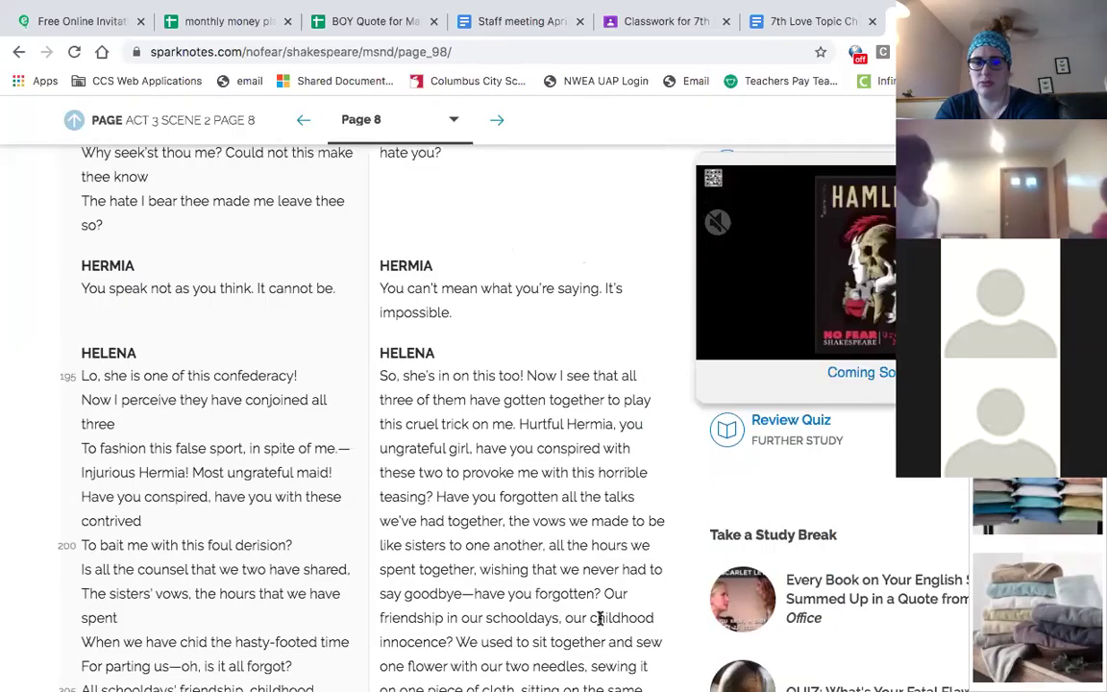
scroll(600, 618, down, 3)
scroll(600, 618, down, 1)
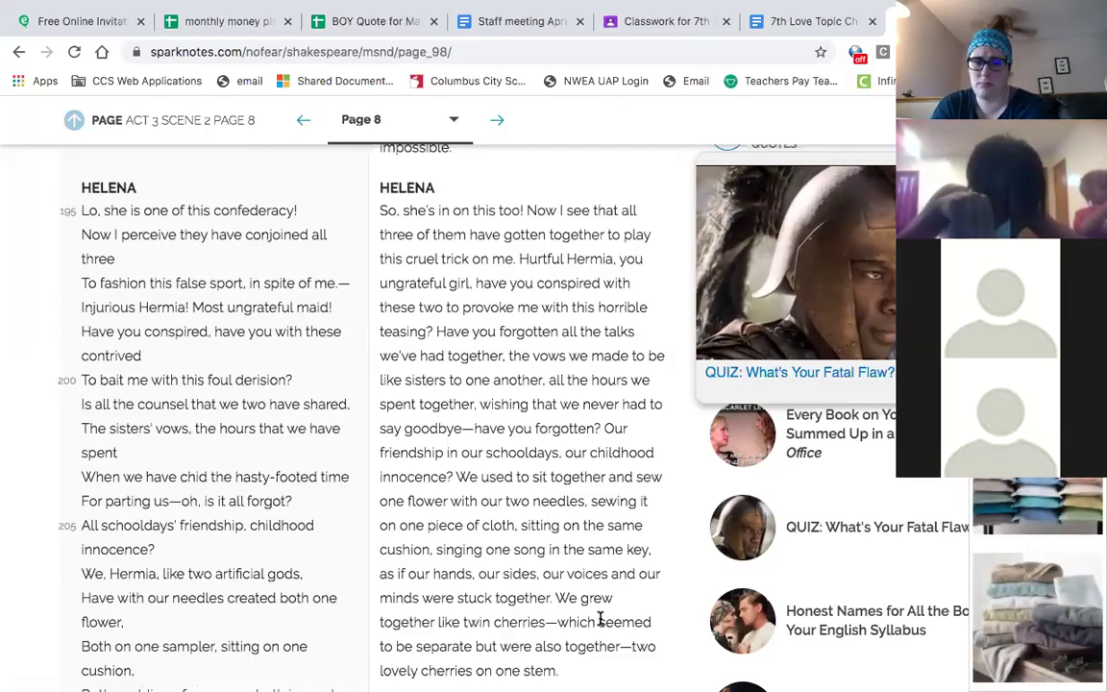
scroll(600, 620, down, 3)
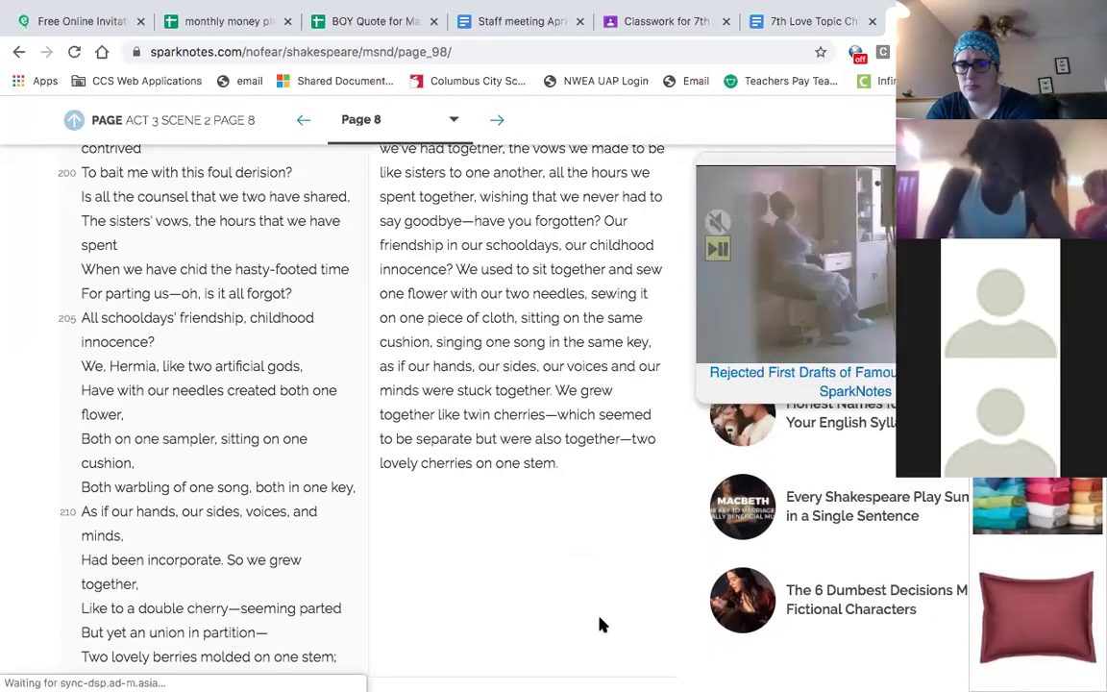
scroll(600, 626, down, 3)
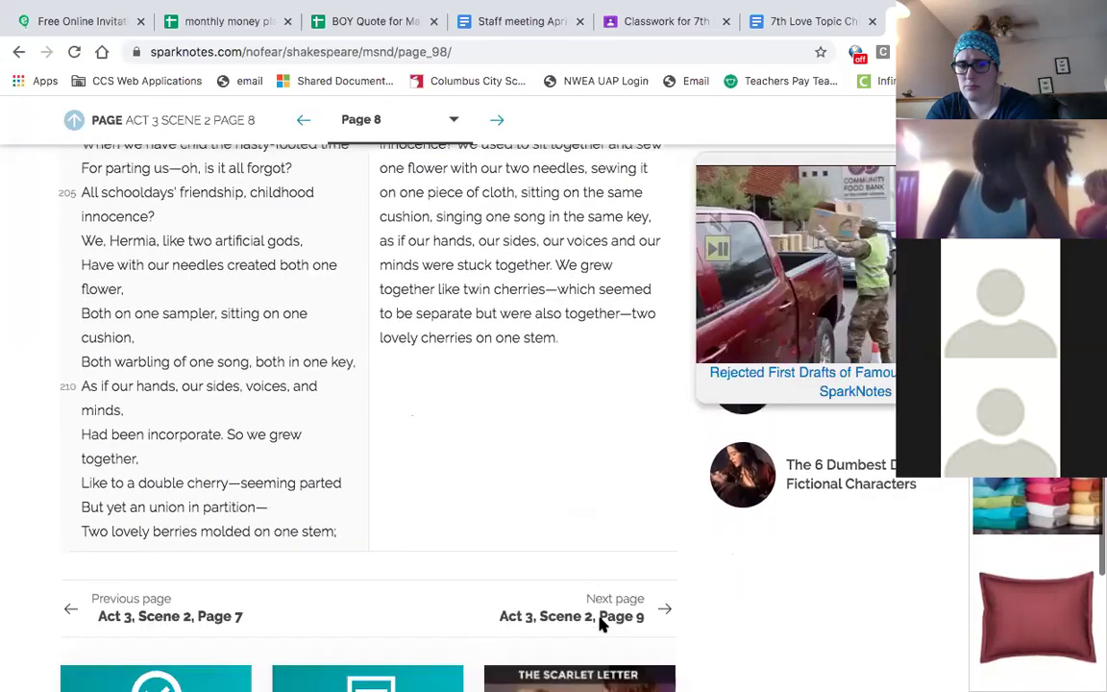
- Open Act 3, Scene 2, Page 9 and read the end of Helena's friendship speech and Hermia's reply about being insulted
click(646, 470)
scroll(646, 472, down, 4)
scroll(646, 472, down, 2)
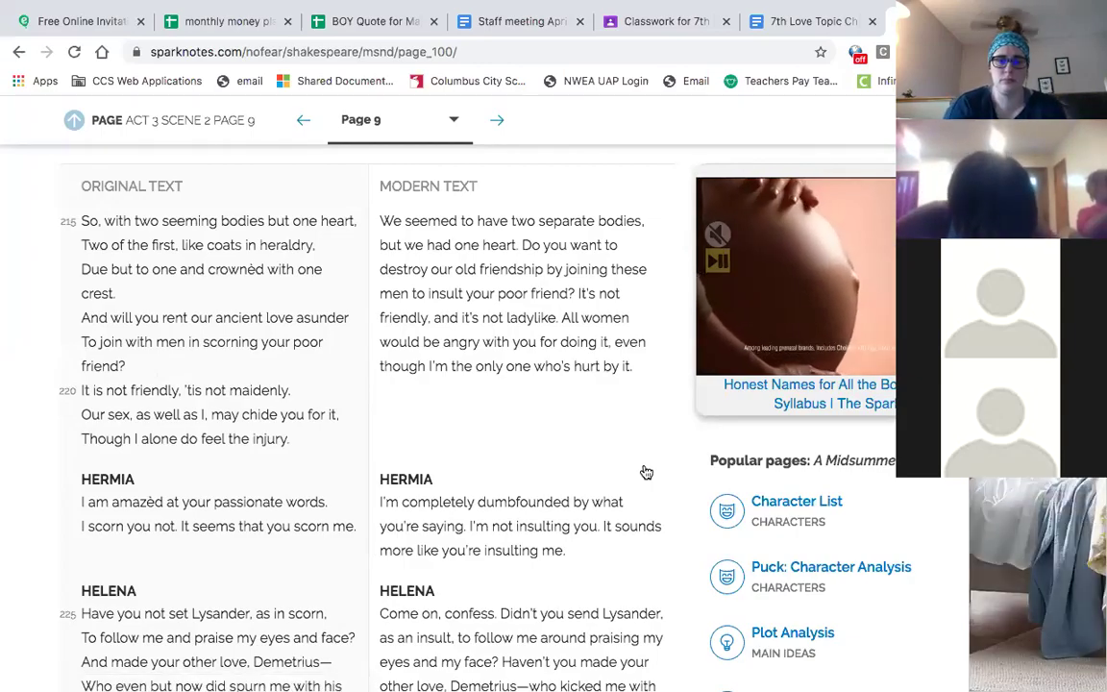
- Read the rest of Page 9, from Helena's accusation about Lysander and Demetrius through her lines on the others' mocking game
scroll(646, 472, down, 3)
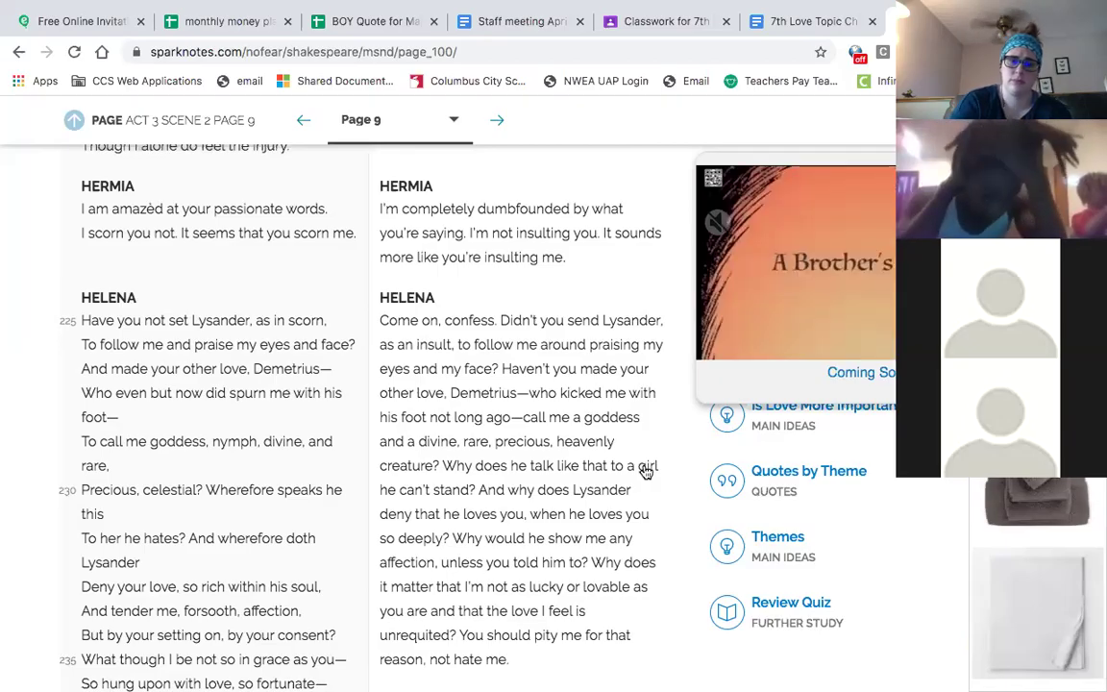
scroll(649, 471, left, 2)
scroll(665, 506, down, 3)
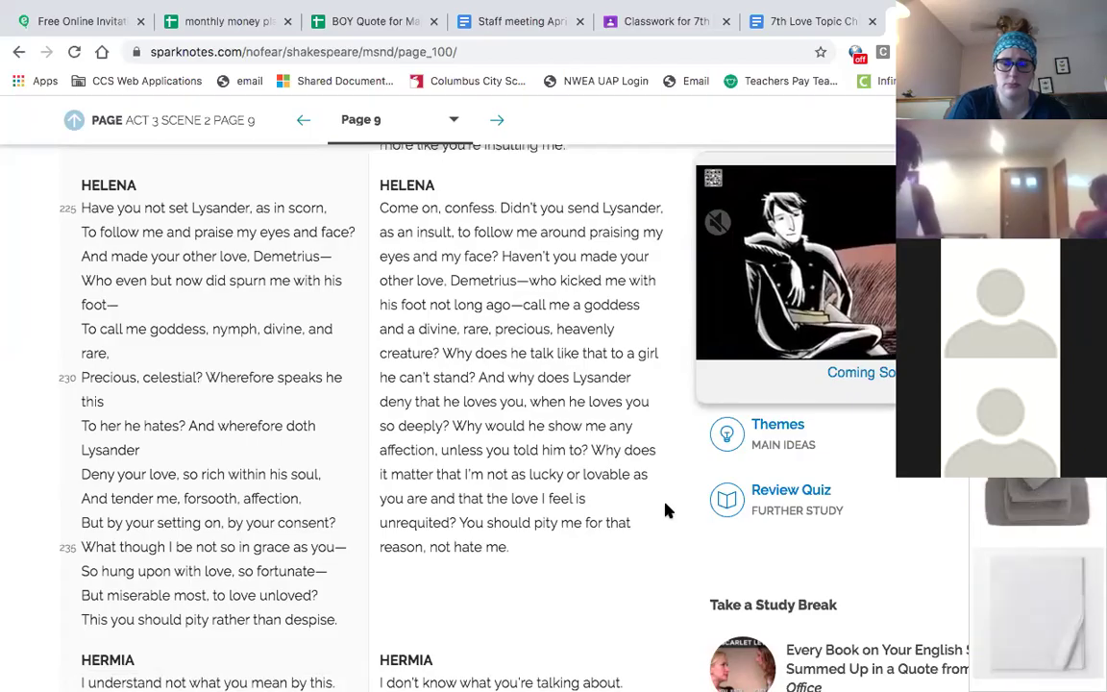
scroll(668, 511, down, 4)
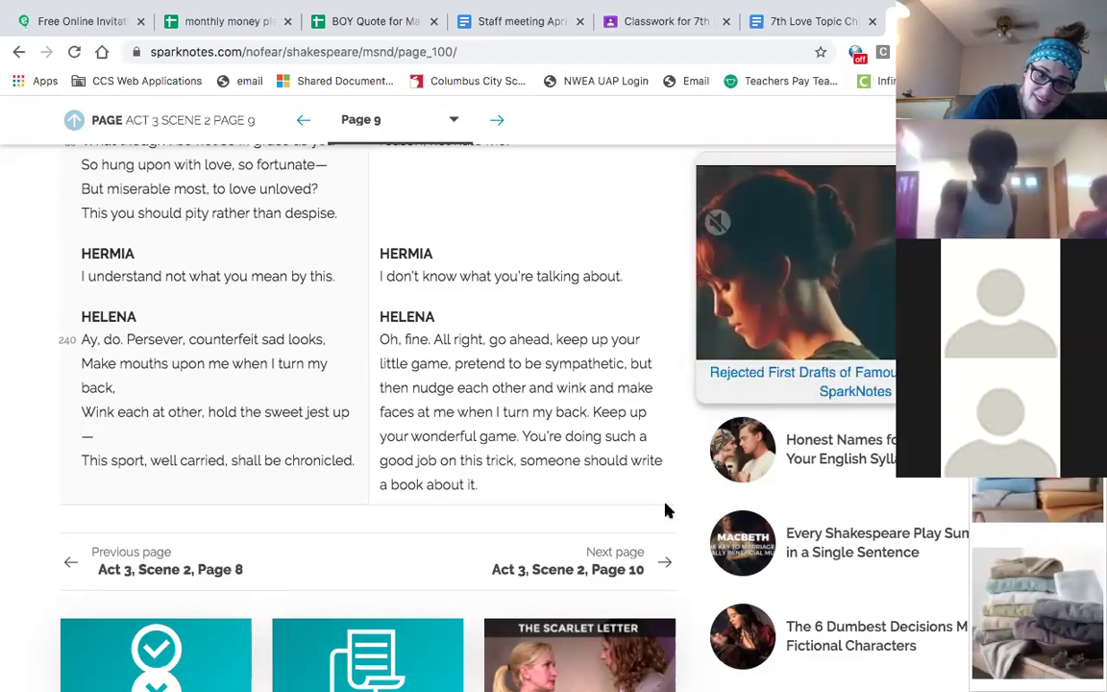
- Open Act 3, Scene 2, Page 10 and read from Helena's goodbye through Lysander and Demetrius's rival declarations of love
click(623, 574)
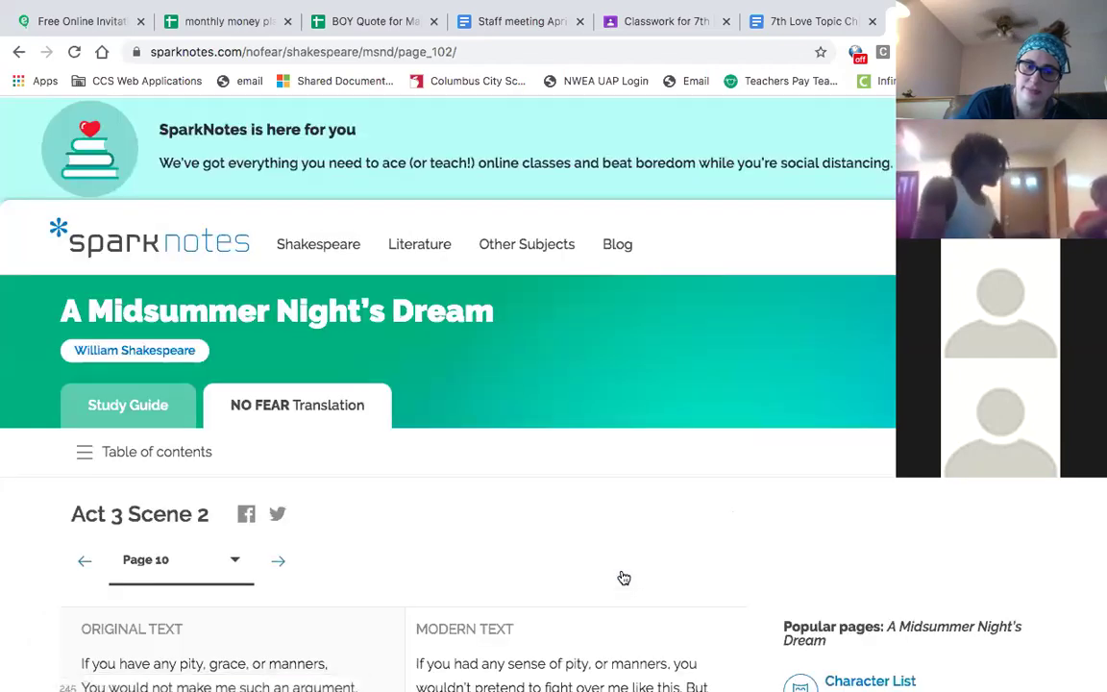
scroll(623, 577, down, 5)
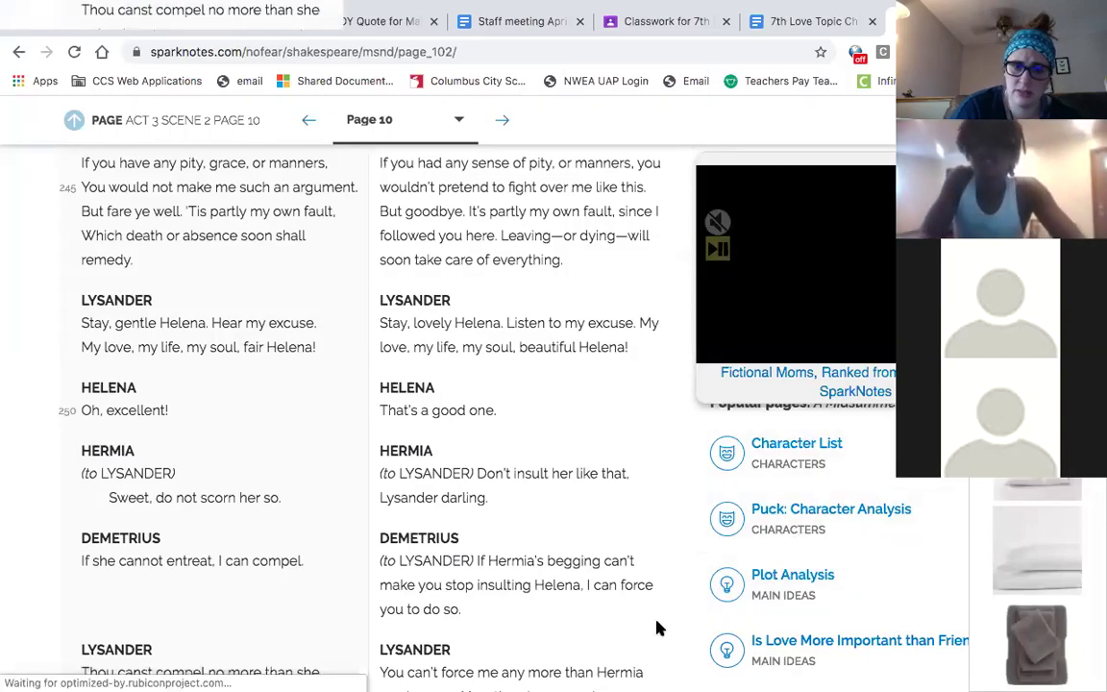
scroll(658, 626, down, 3)
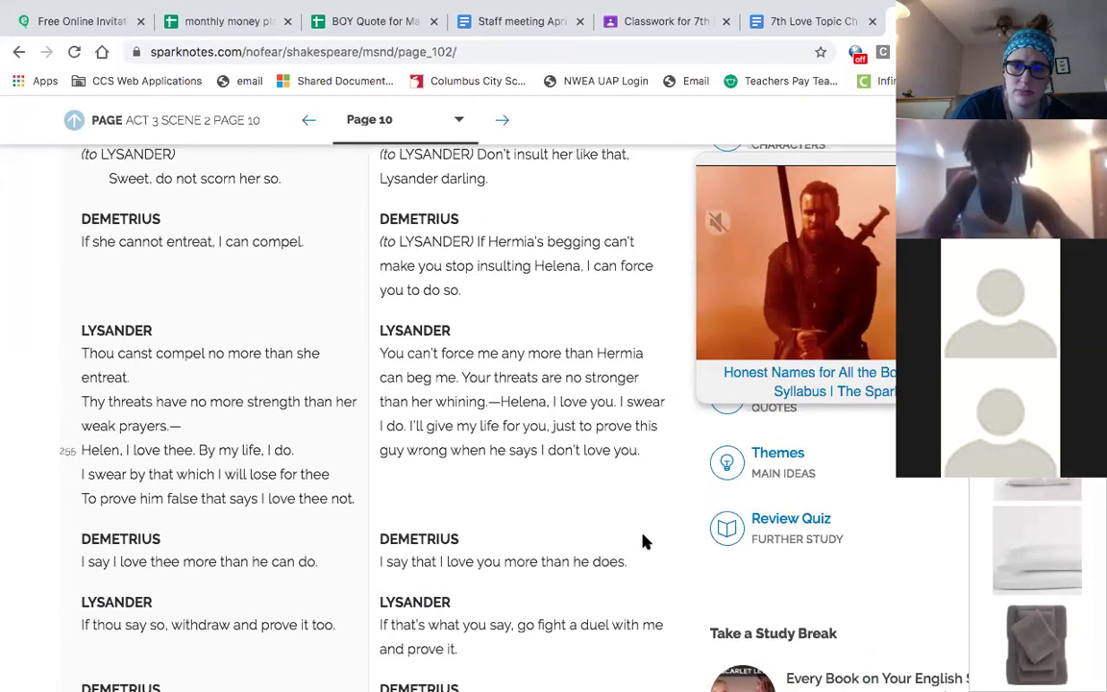
scroll(644, 541, up, 4)
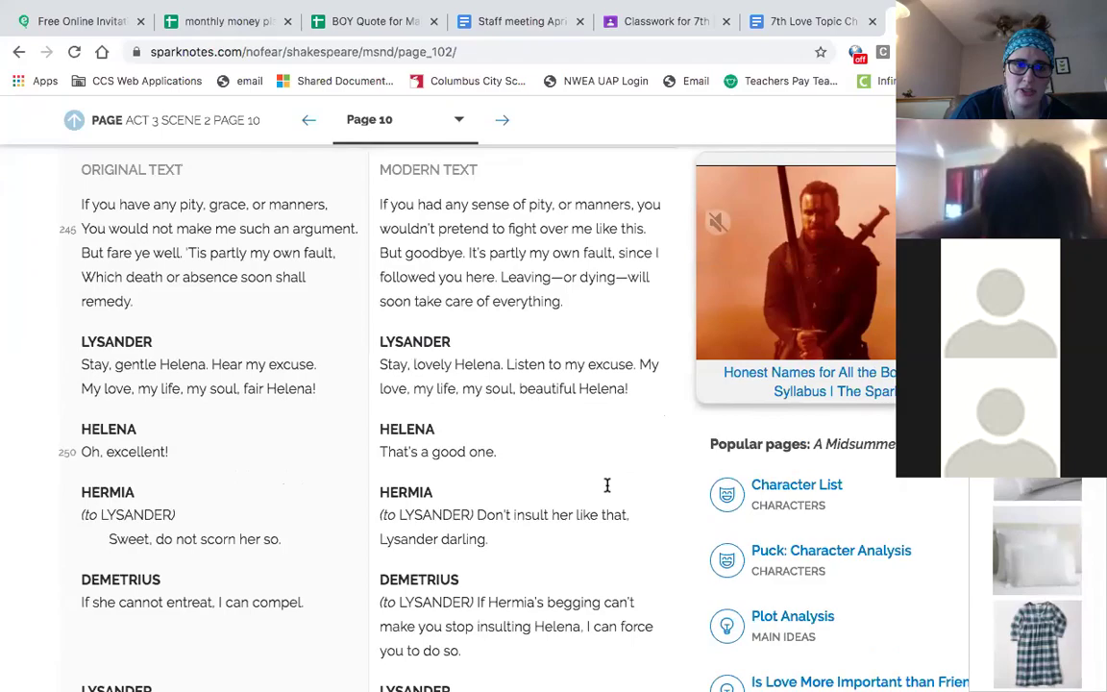
- Check the scene's page list for the remaining pages, keep Page 10 open, and return to Hermia's and Demetrius's lines to Lysander
click(452, 120)
scroll(425, 405, down, 1)
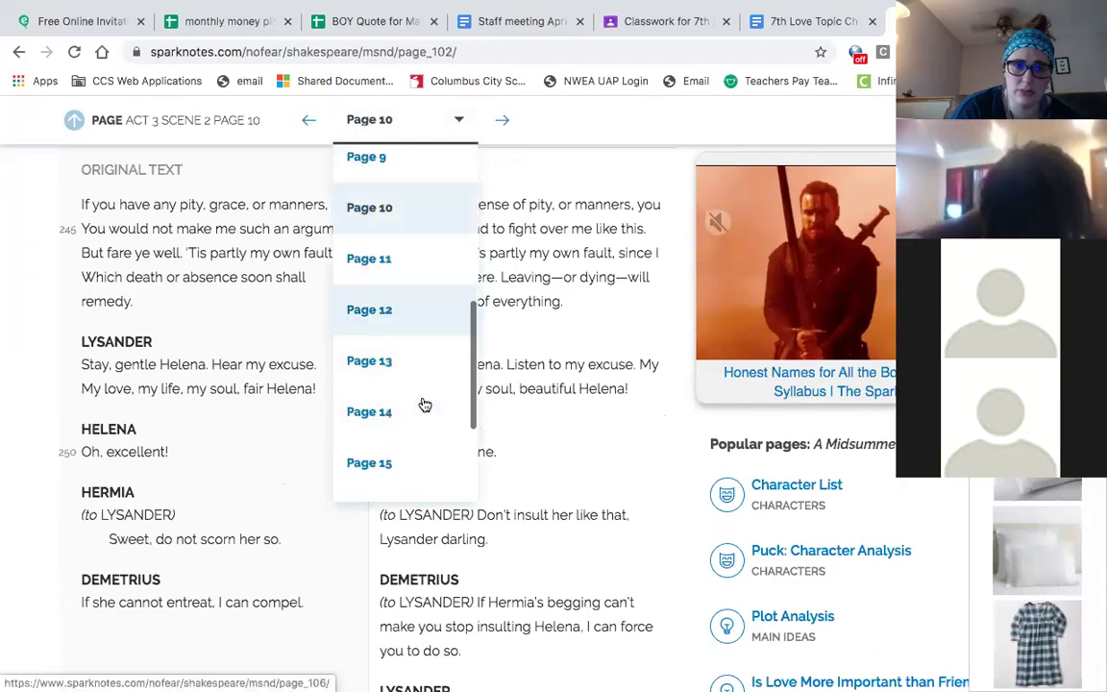
scroll(425, 405, down, 5)
click(515, 423)
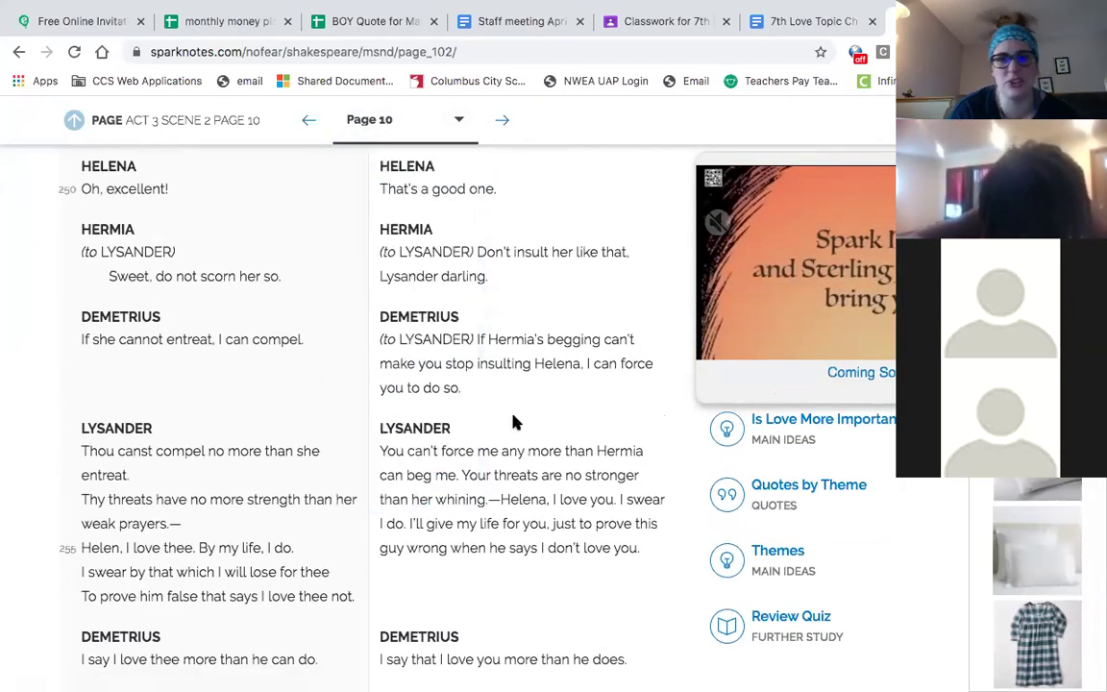
scroll(514, 423, up, 1)
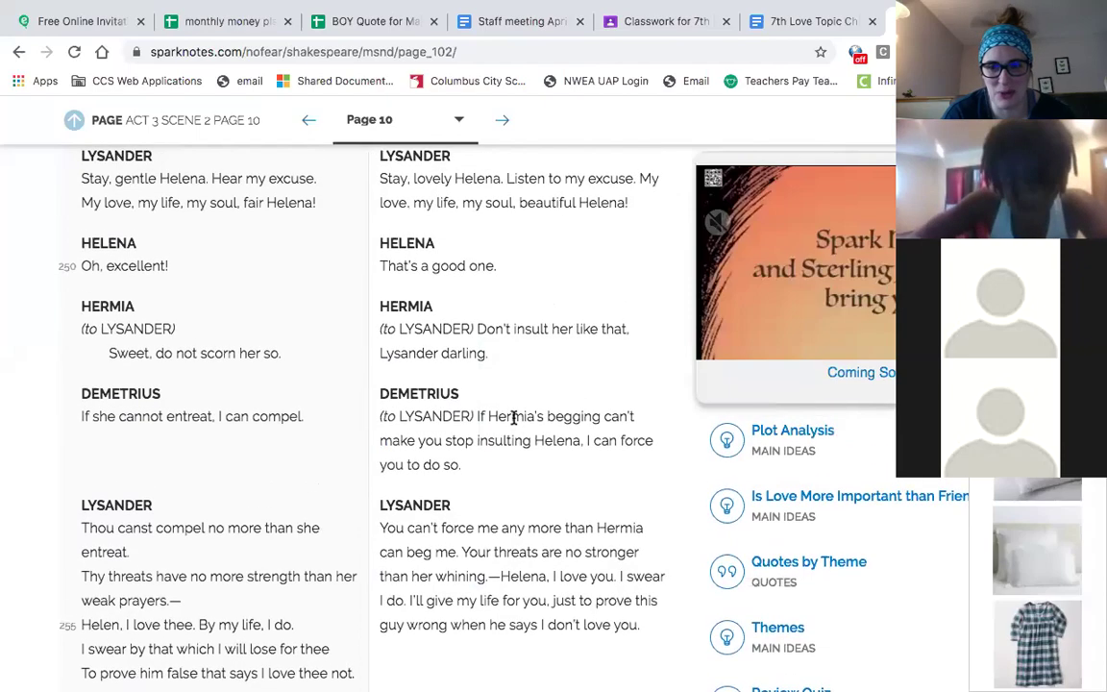
scroll(514, 419, up, 1)
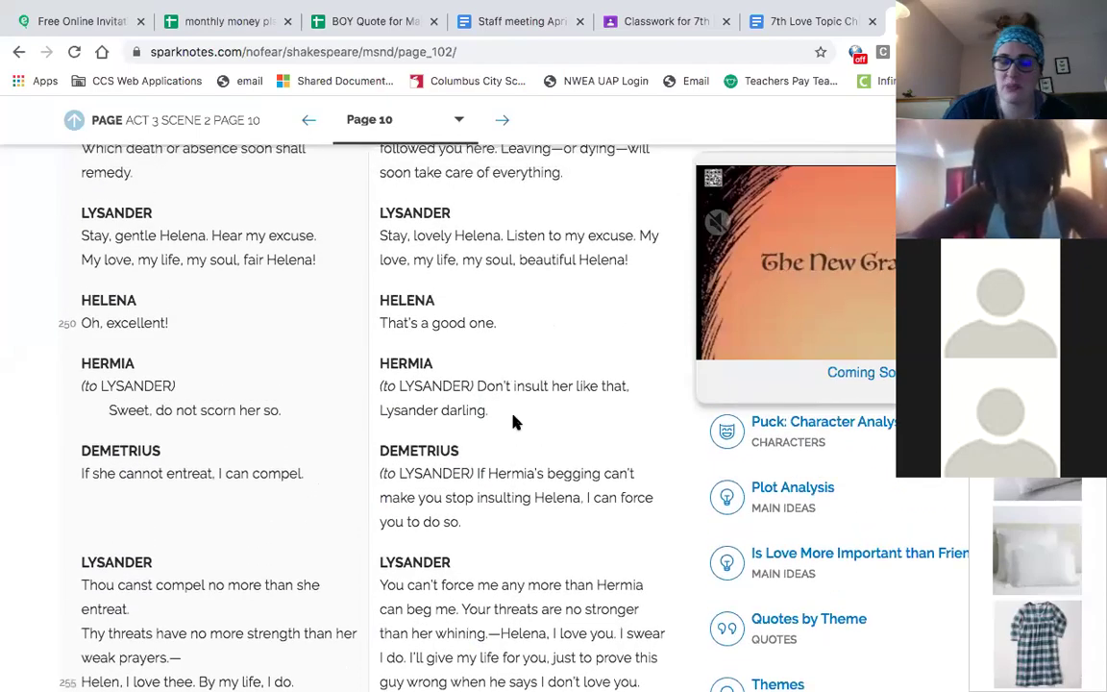